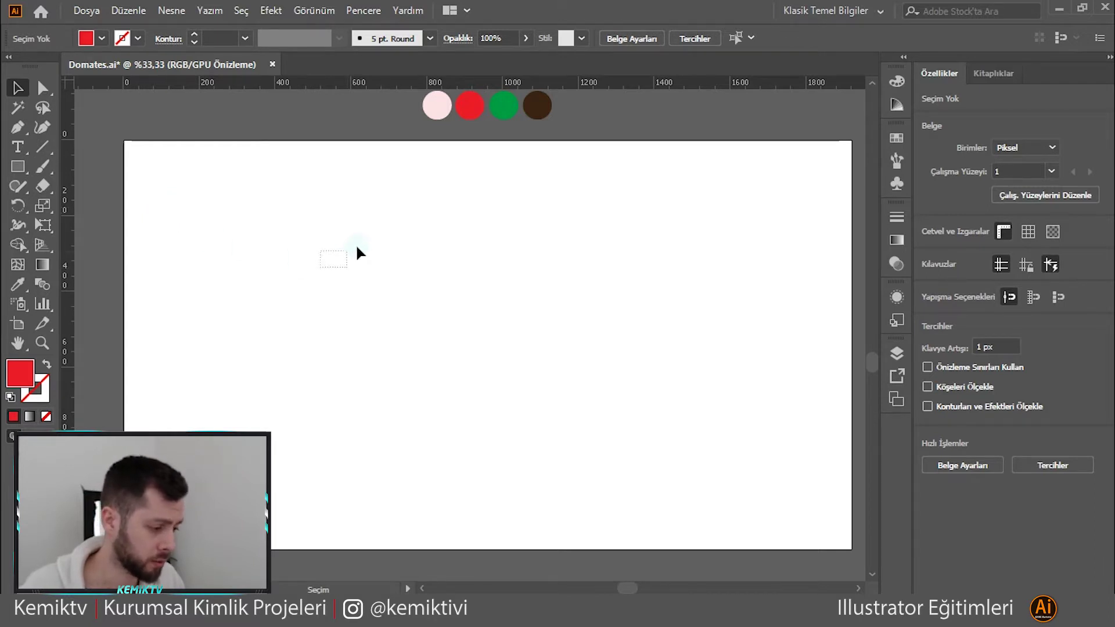
- Start a trial curve with the Curvature tool, then delete its points
left_click(41, 127)
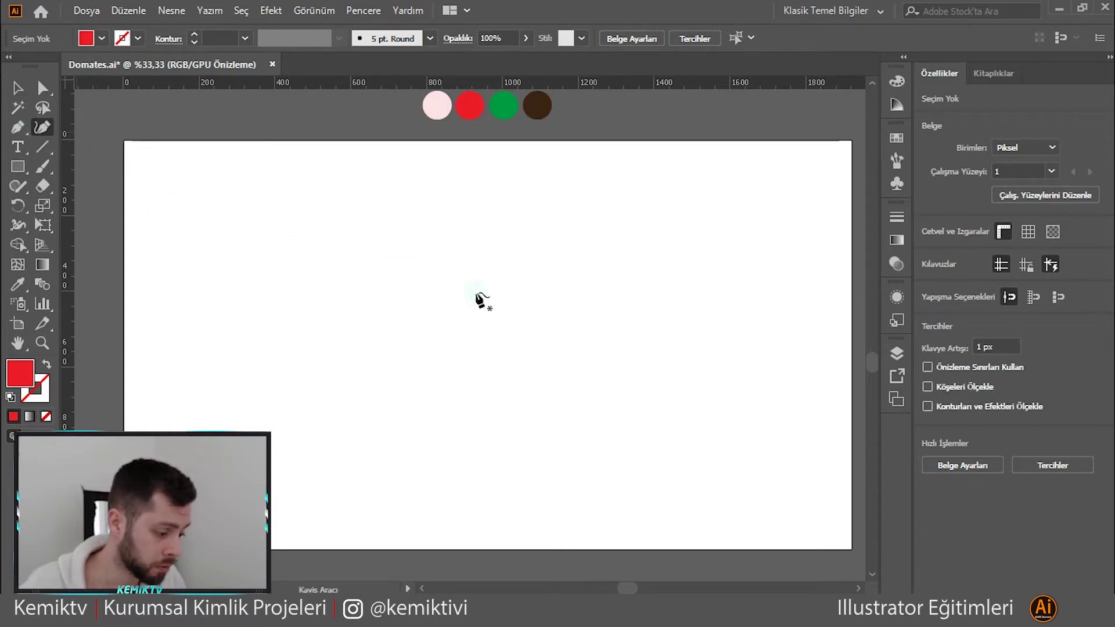
left_click(409, 256)
left_click(518, 241)
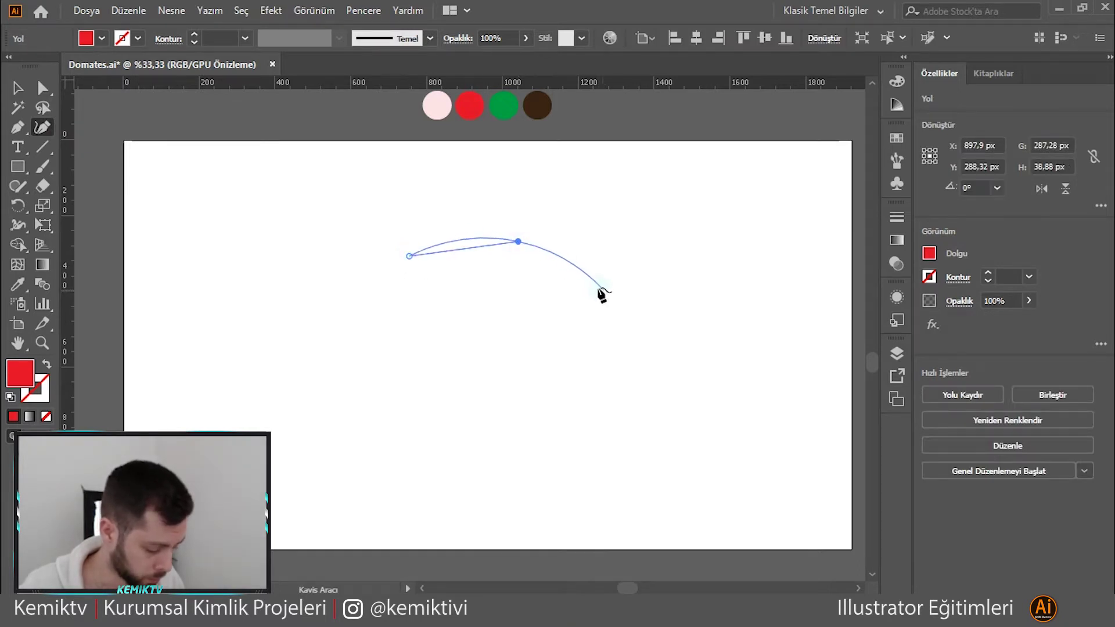
key("Delete")
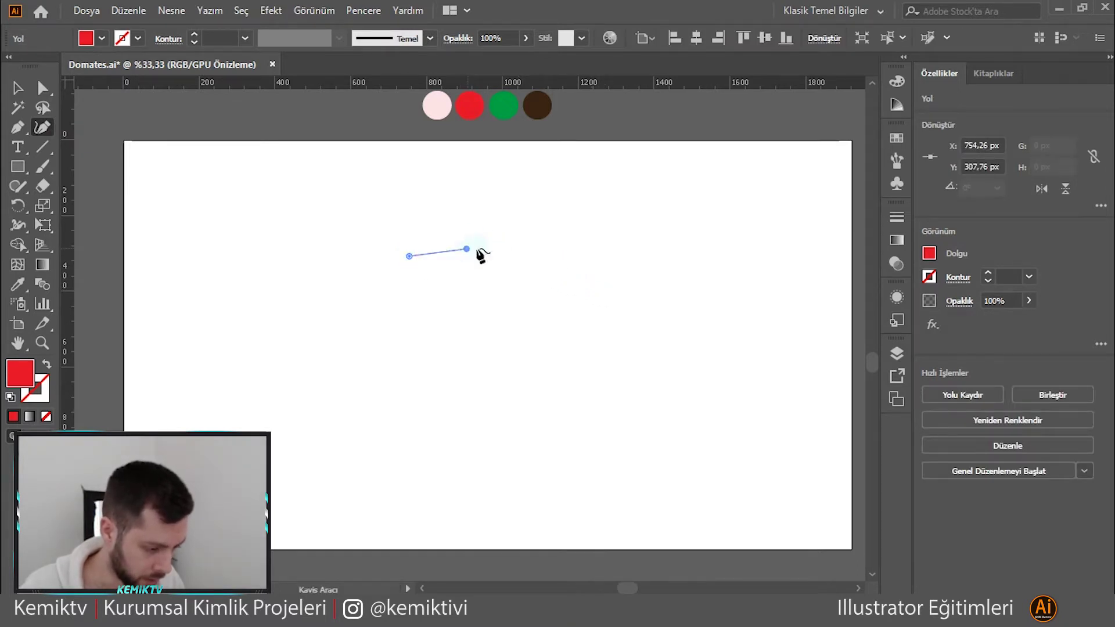
key("Delete")
key("Delete")
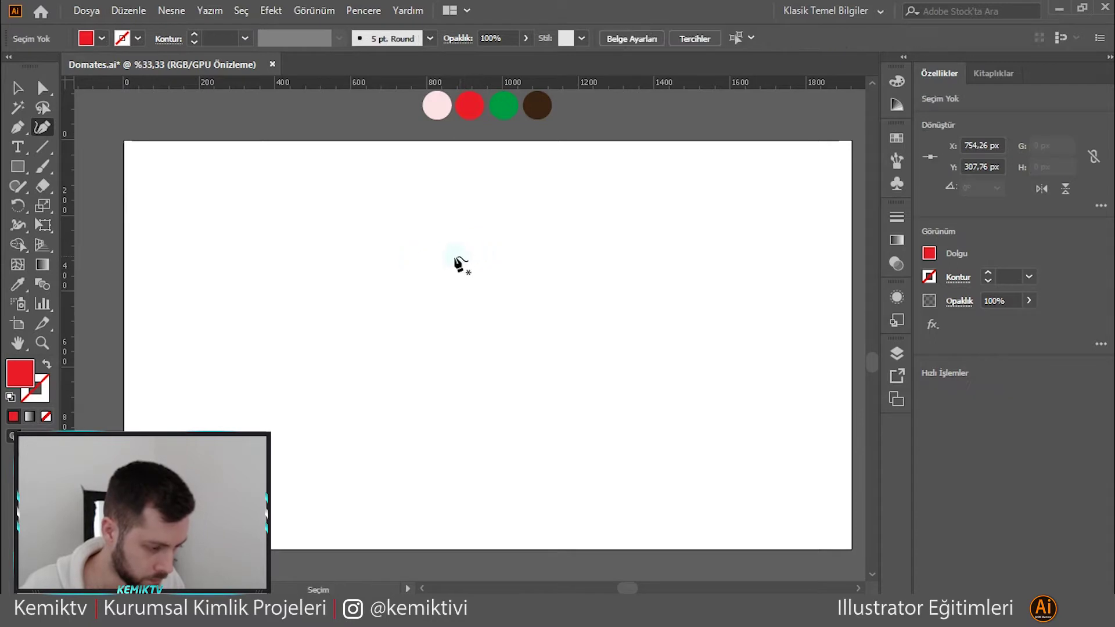
- Trace a closed seven-point red tomato body outline around the artboard centre
left_click(370, 314)
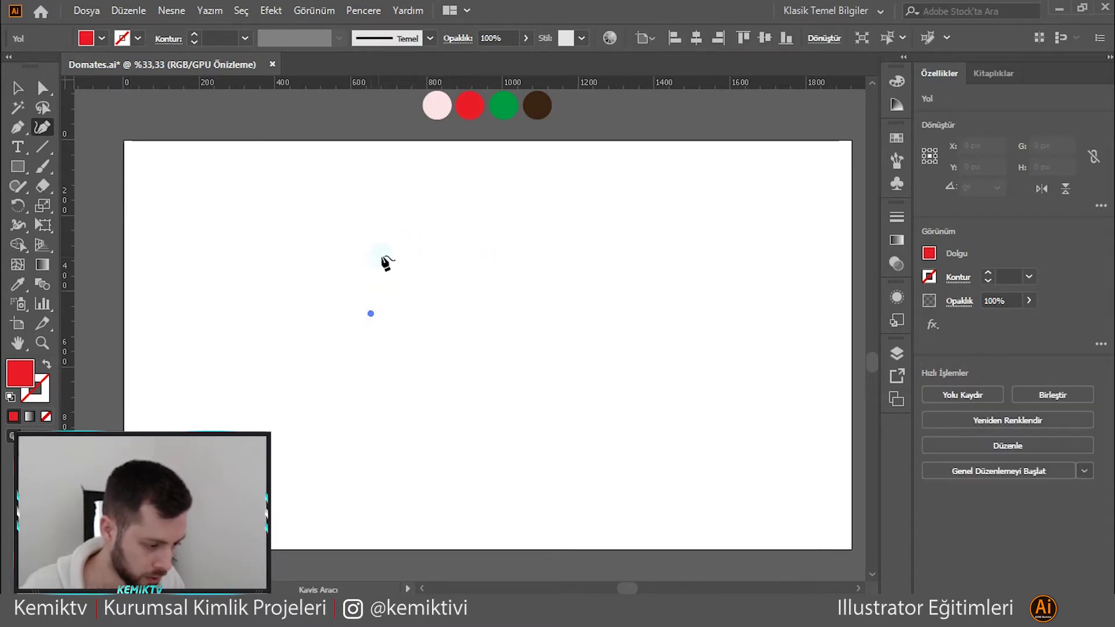
left_click(412, 252)
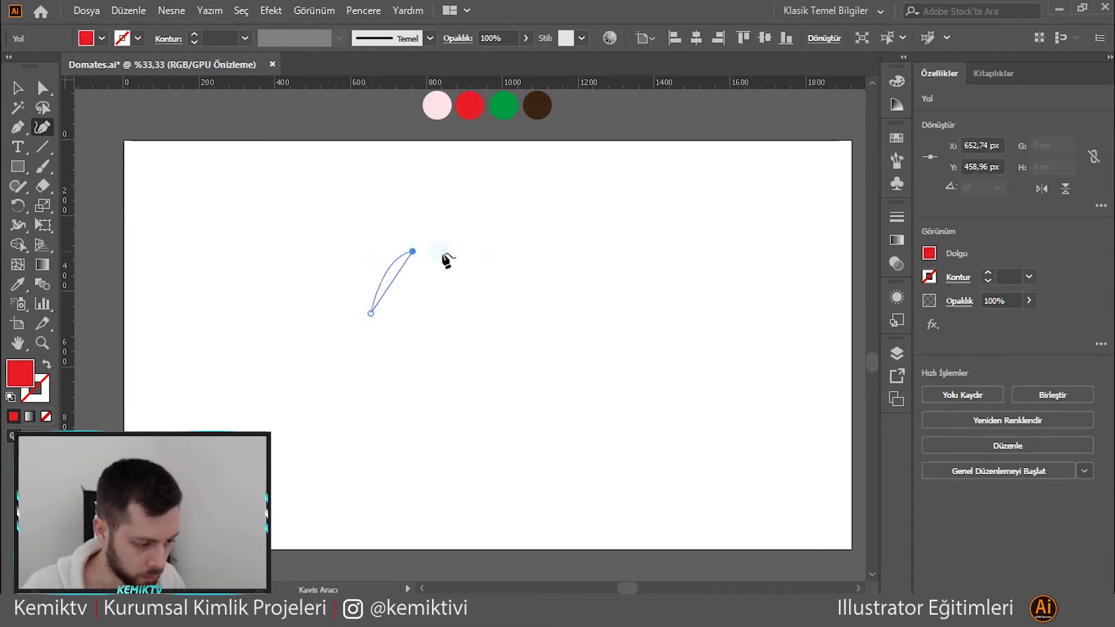
left_click(483, 245)
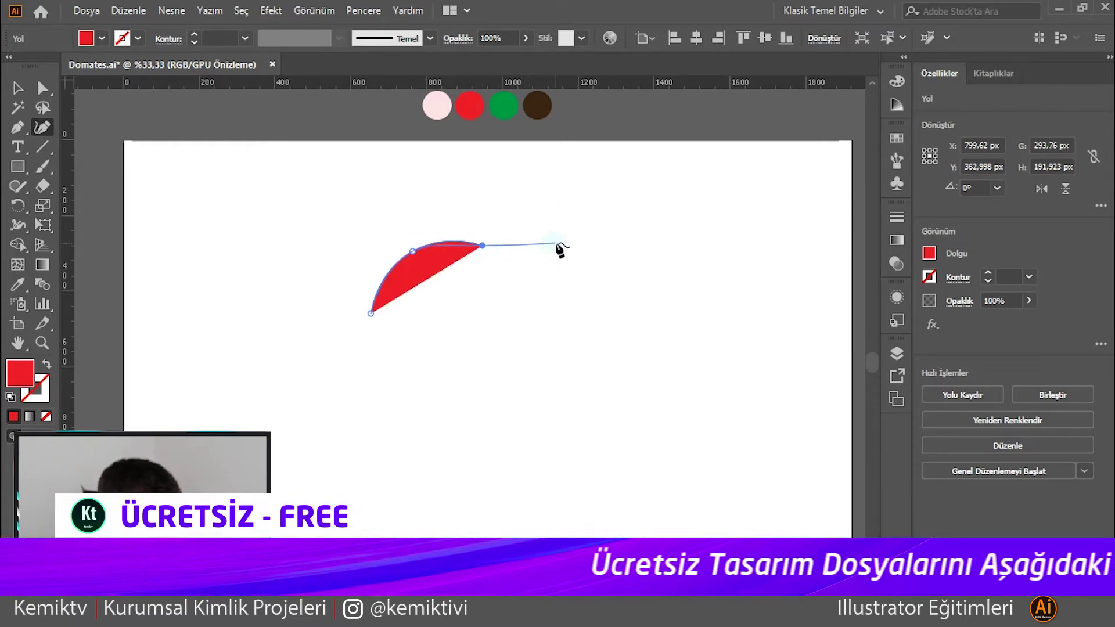
left_click(555, 243)
left_click(590, 329)
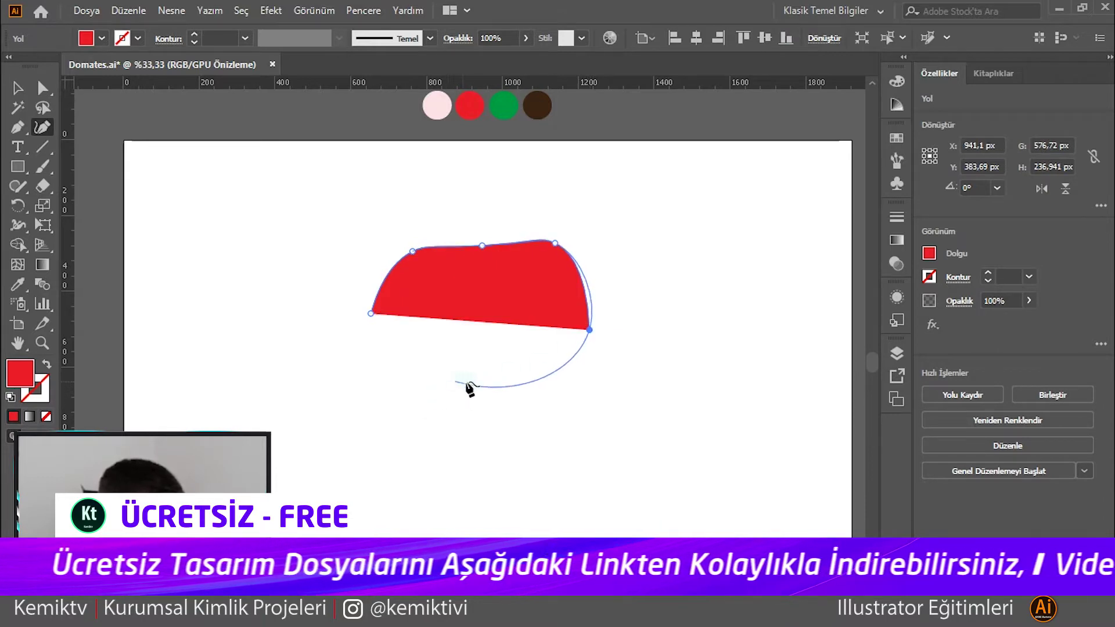
left_click(469, 385)
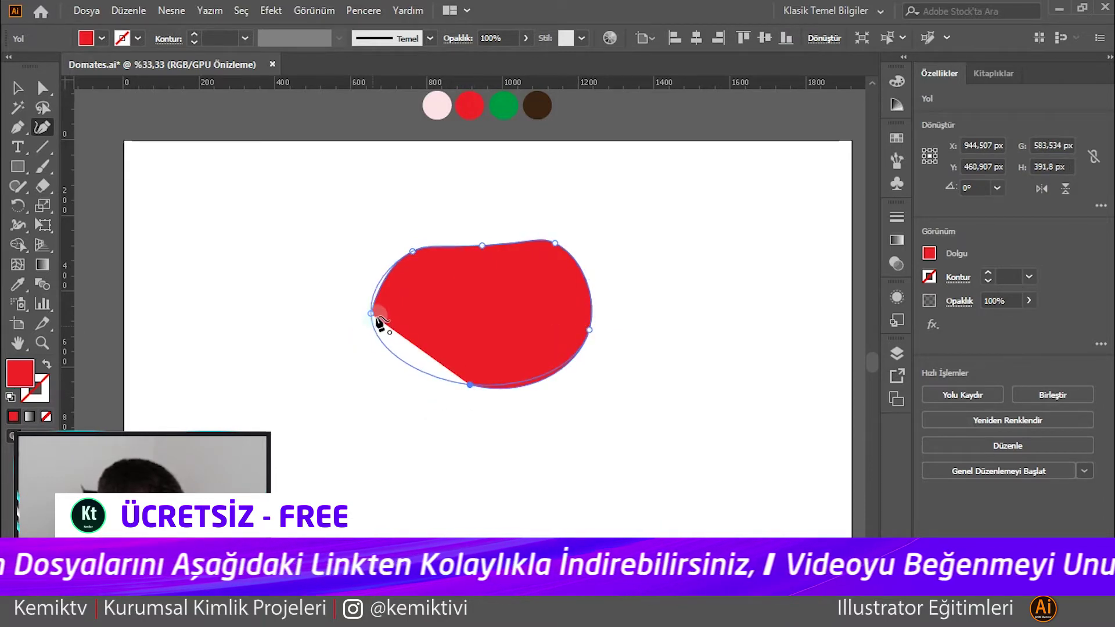
left_click(370, 314)
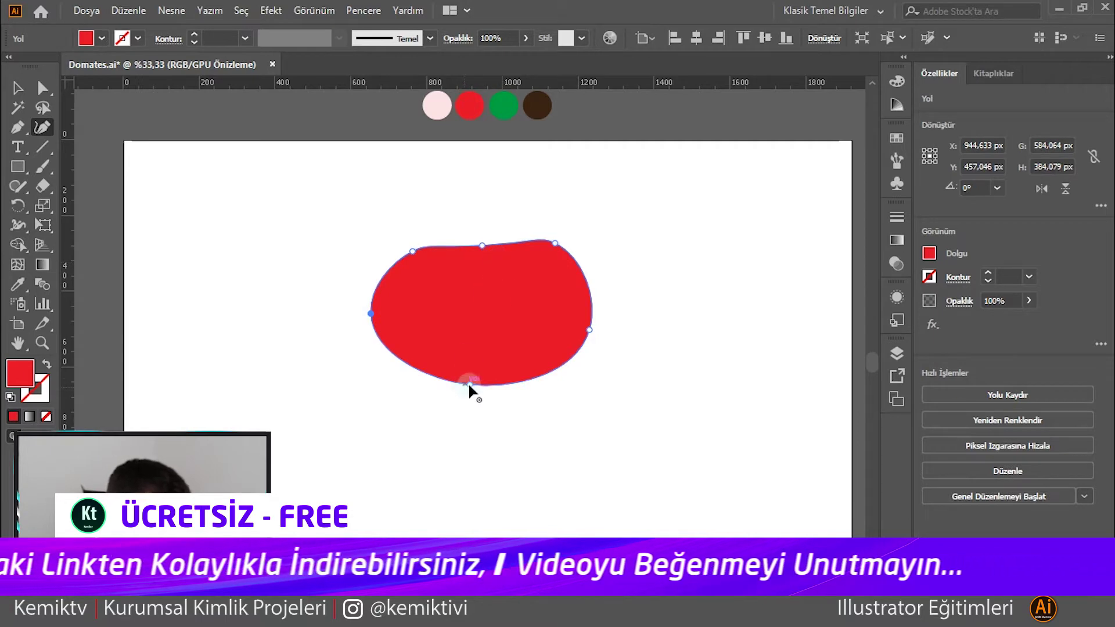
- Round the body by lowering its bottom and bulging the lower-left, lower-right and top curves
left_click_drag(469, 384, 464, 399)
left_click(535, 389)
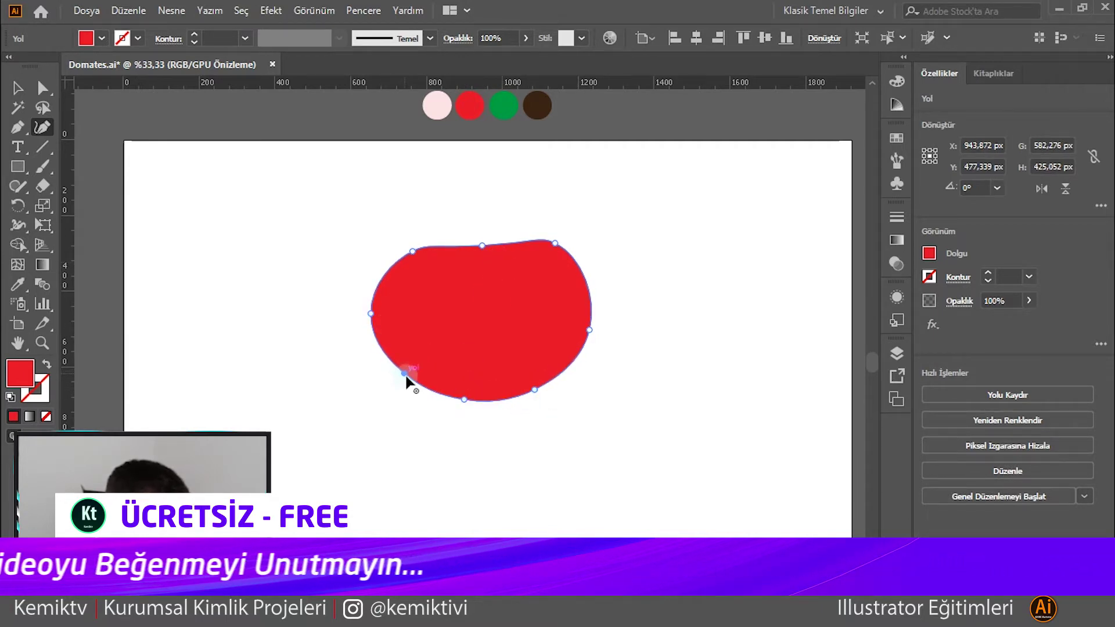
left_click_drag(402, 374, 398, 385)
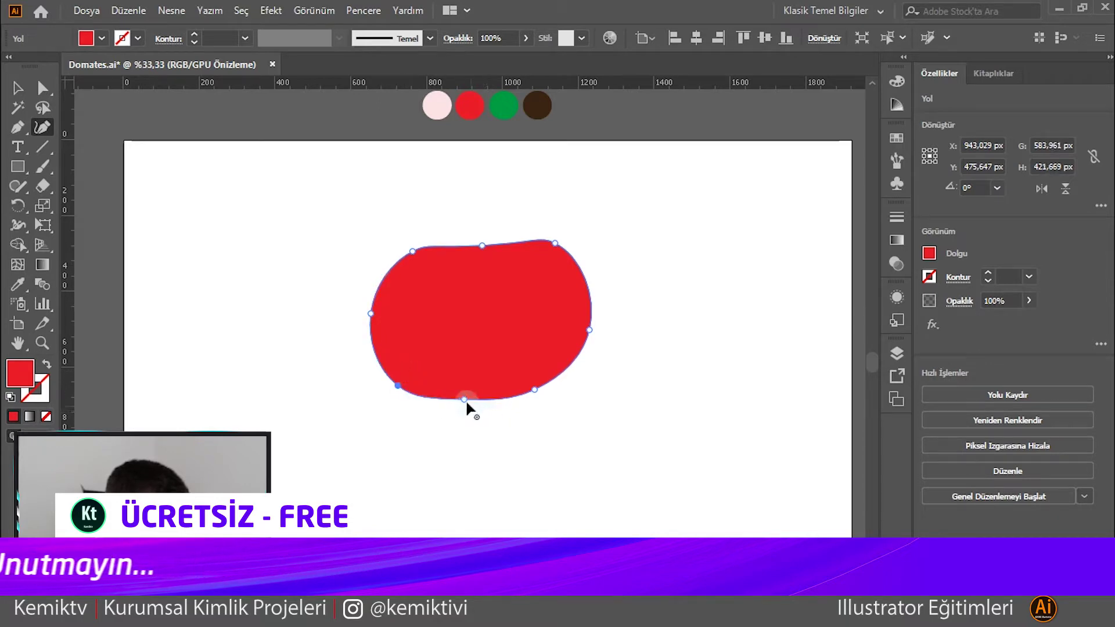
left_click_drag(471, 400, 475, 398)
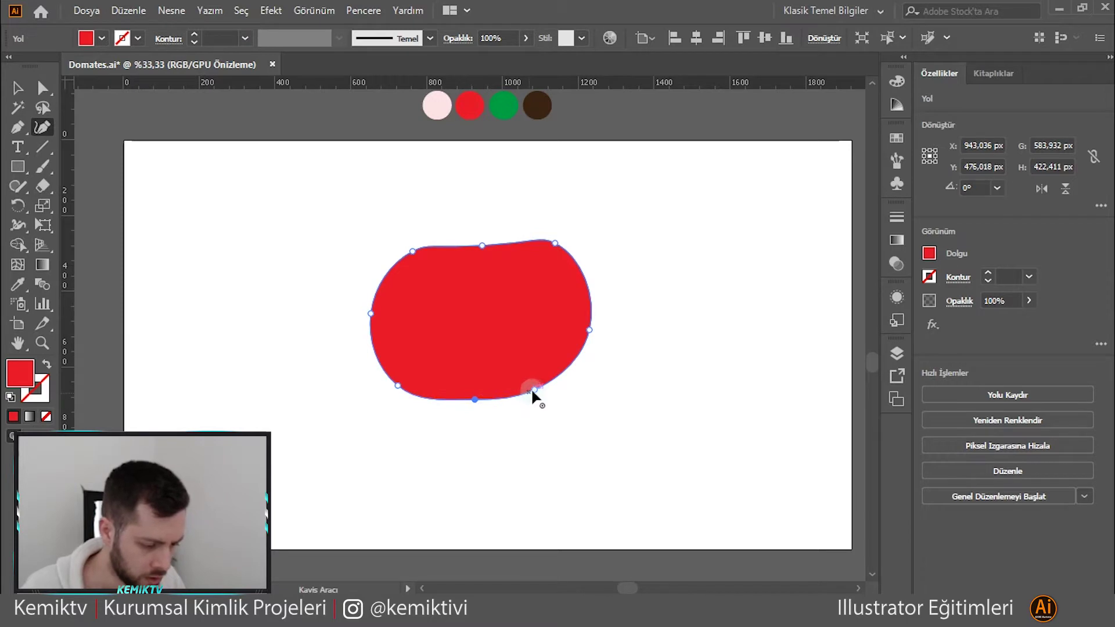
left_click_drag(535, 389, 560, 384)
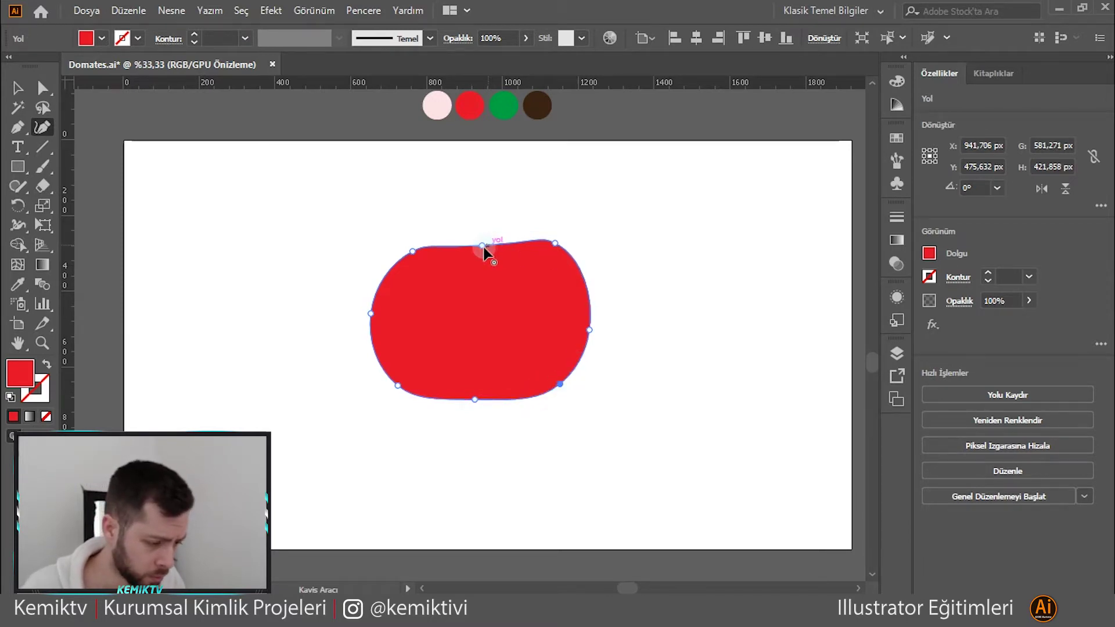
left_click_drag(483, 245, 483, 238)
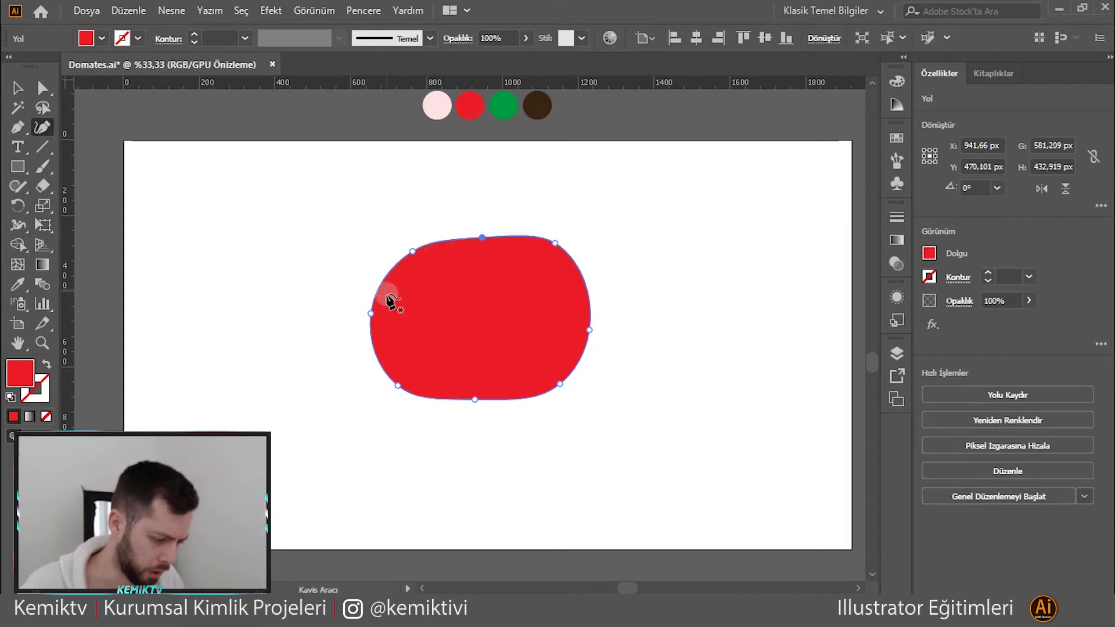
- Move the tomato body slightly right and deselect it
key("v")
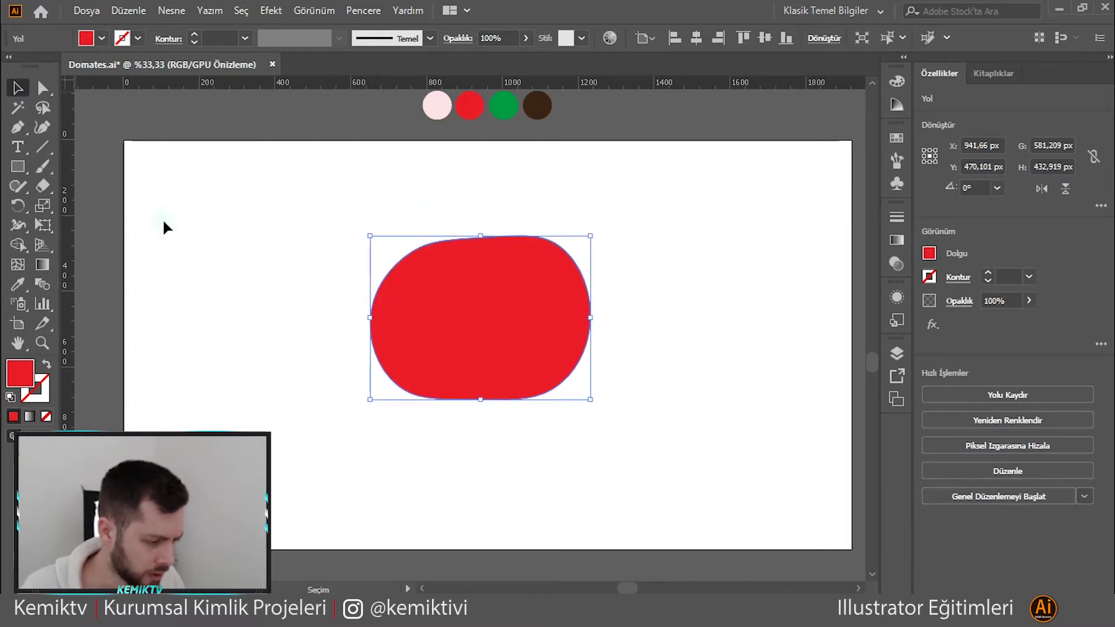
left_click_drag(507, 384, 536, 378)
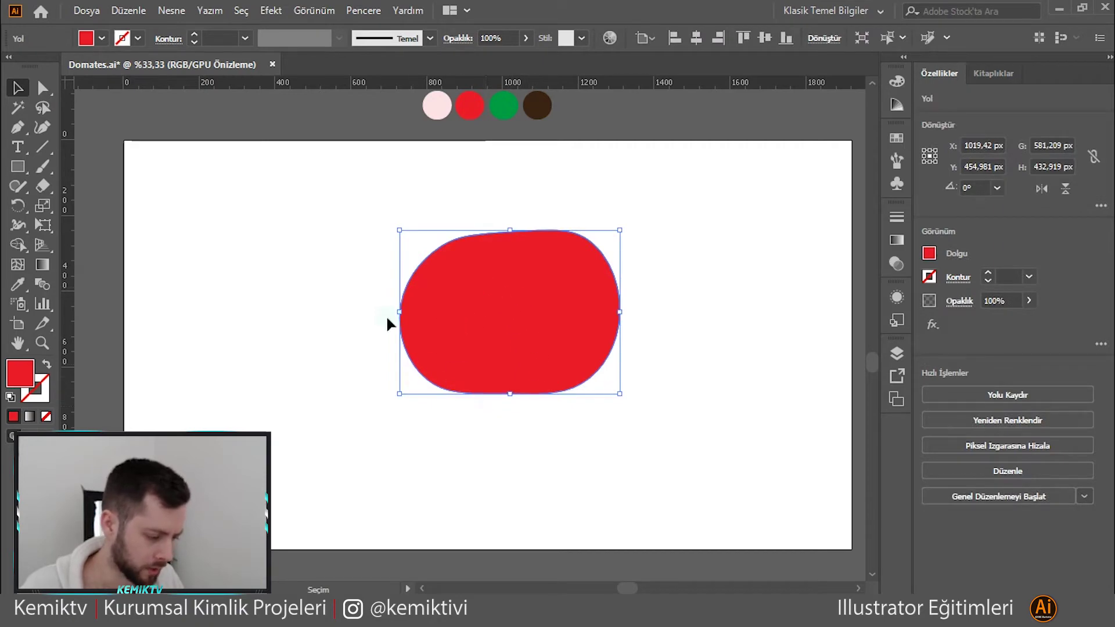
left_click(326, 261)
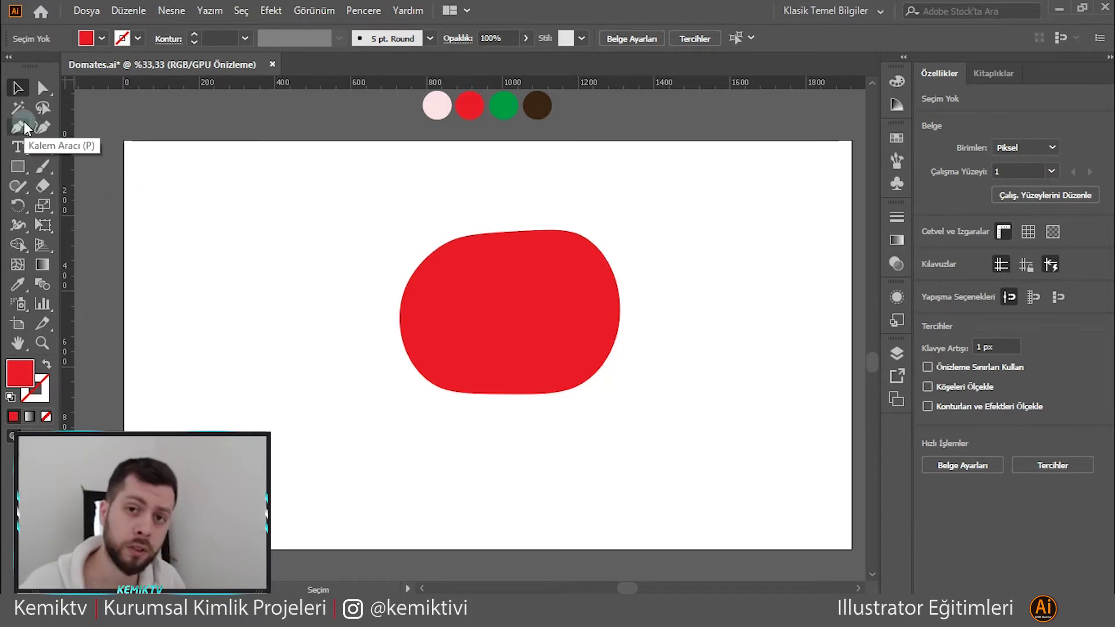
- Trace the stem outline from the stalk top through the left and lower leaves
left_click(44, 125)
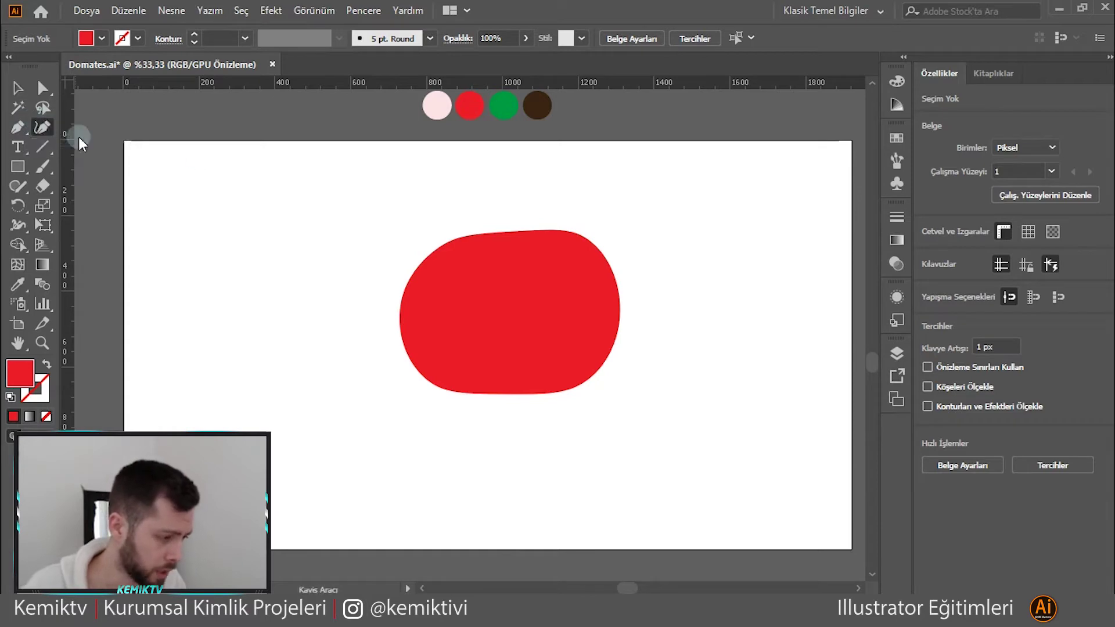
left_click(534, 190)
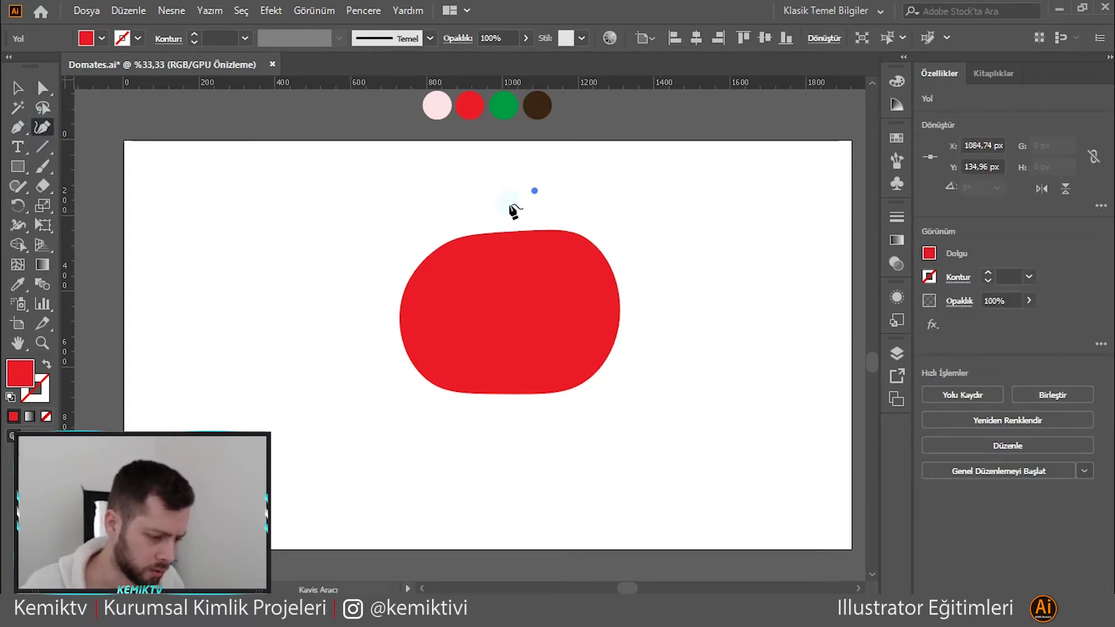
left_click(510, 203)
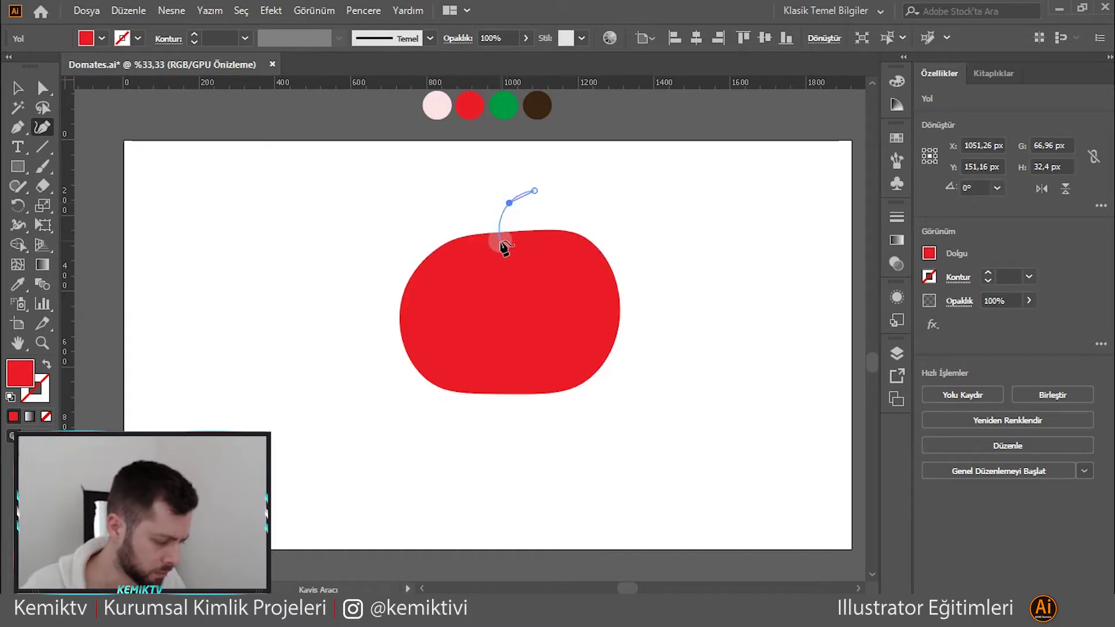
left_click(501, 244)
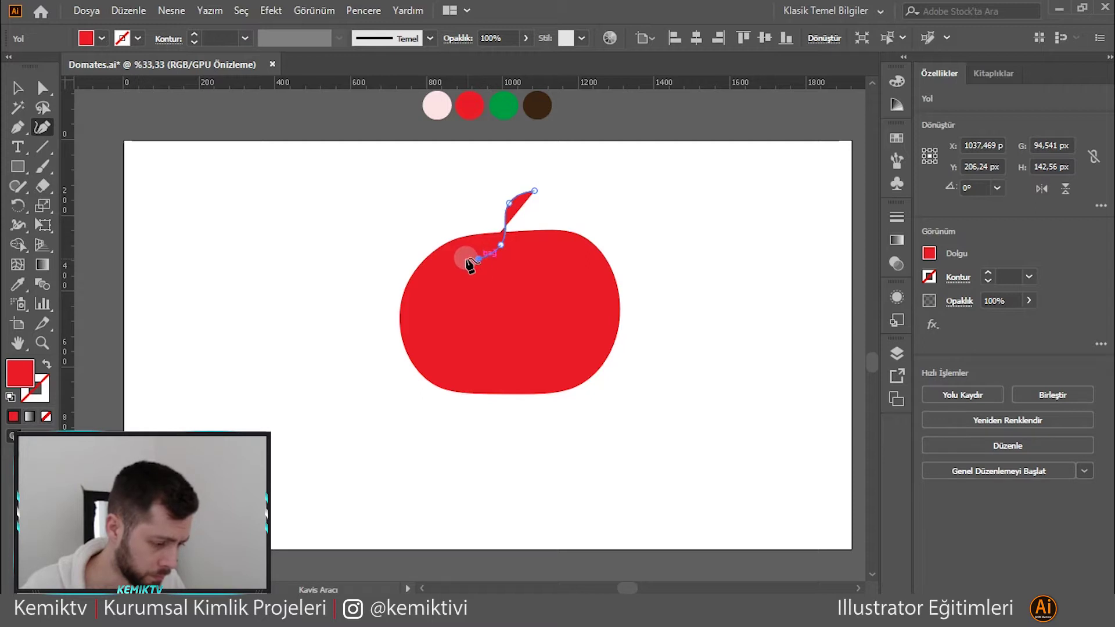
left_click(478, 258)
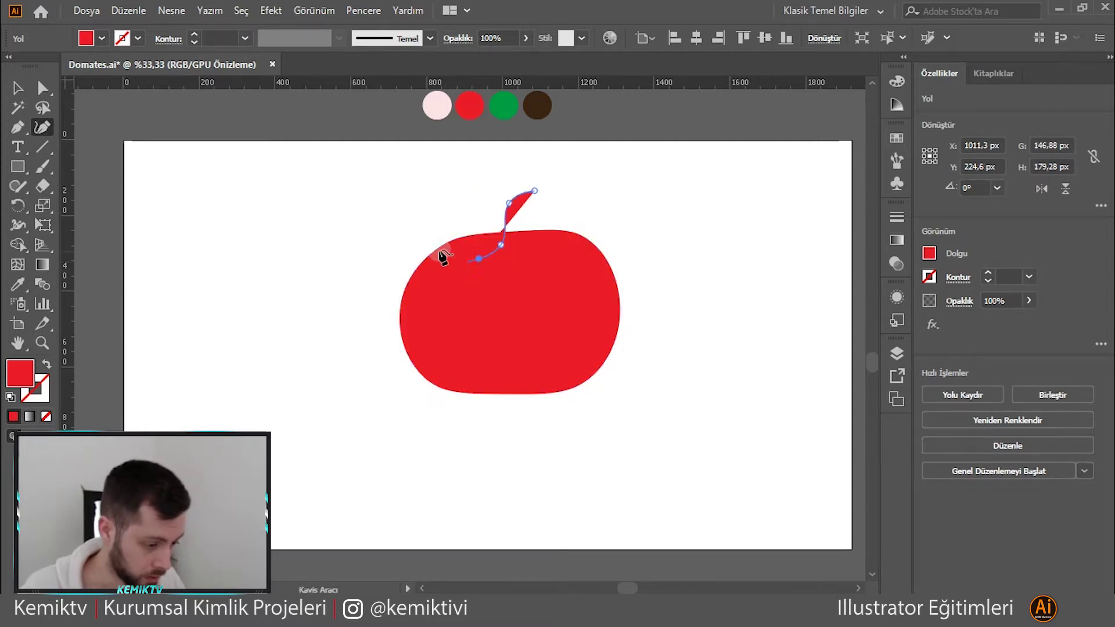
left_click(458, 222)
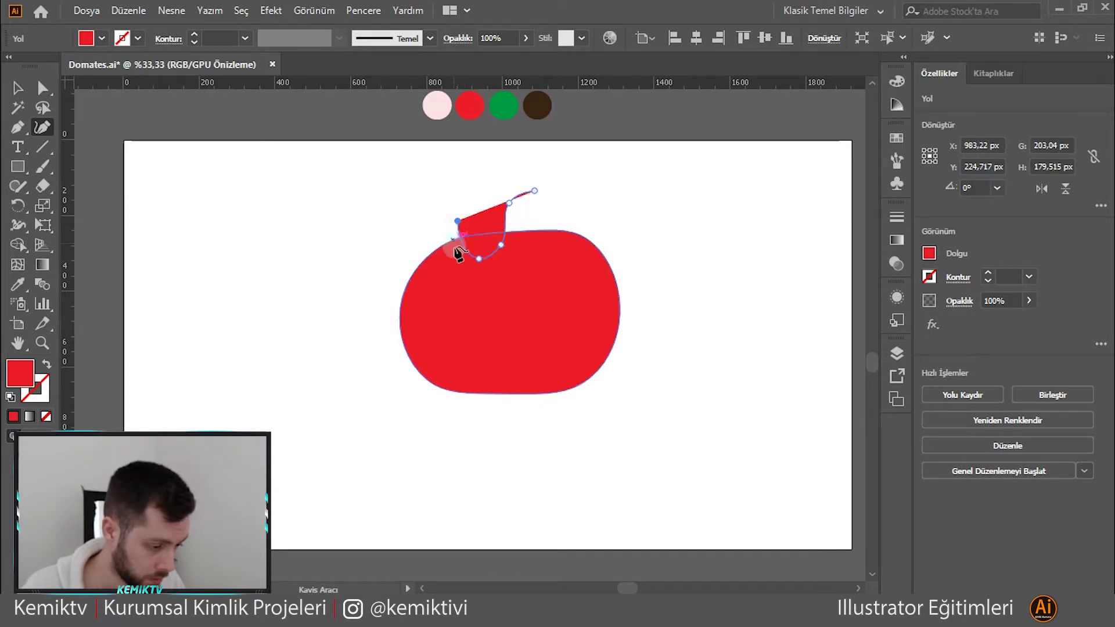
left_click(456, 256)
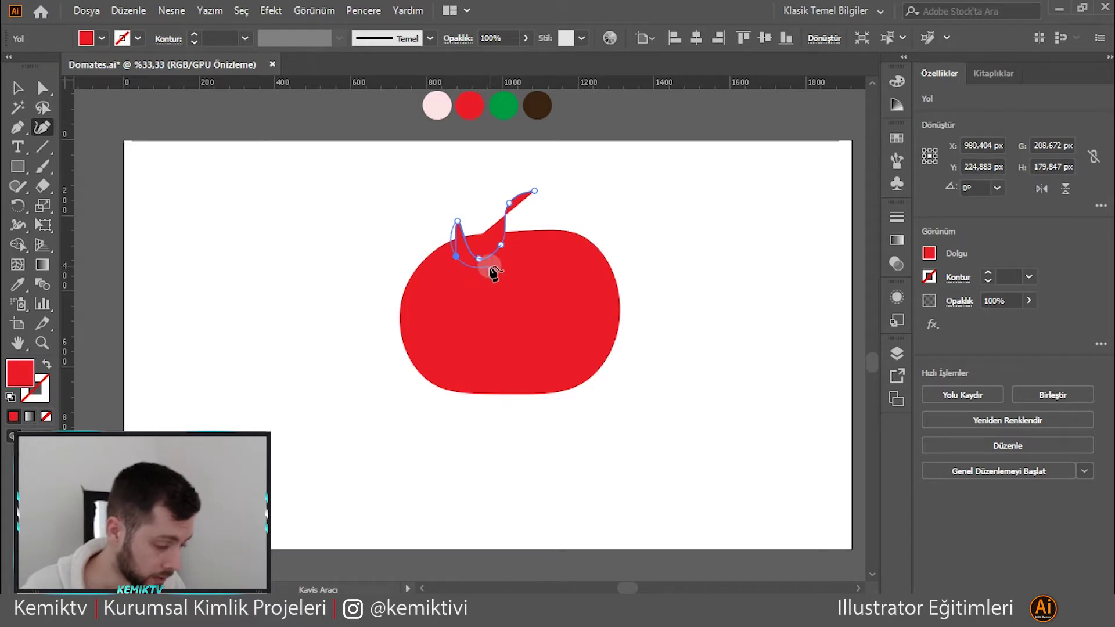
left_click(490, 266)
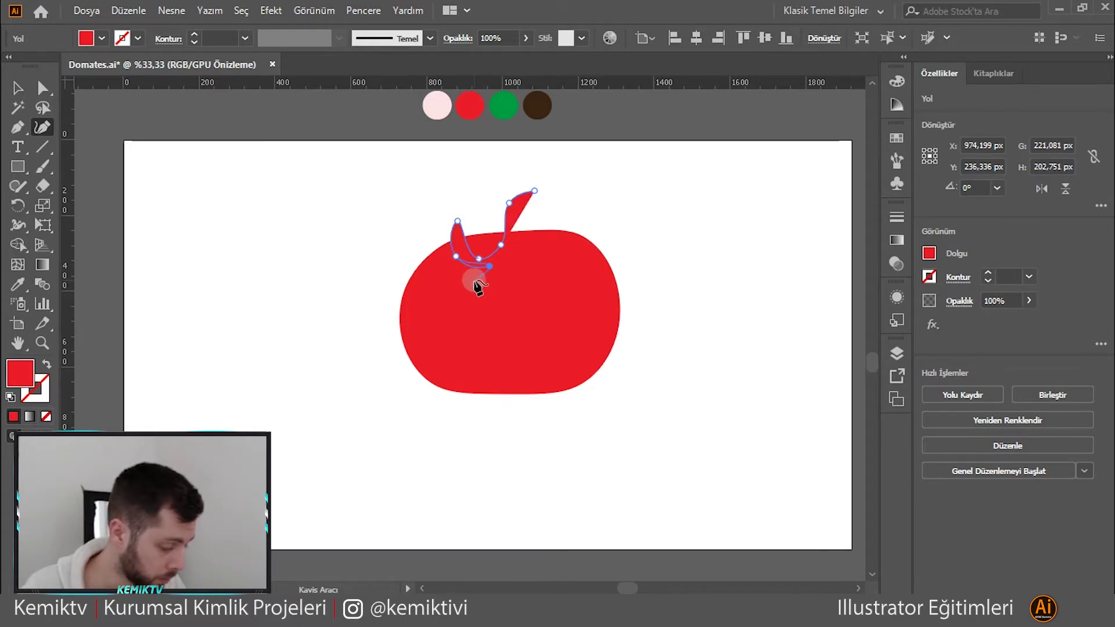
left_click(474, 280)
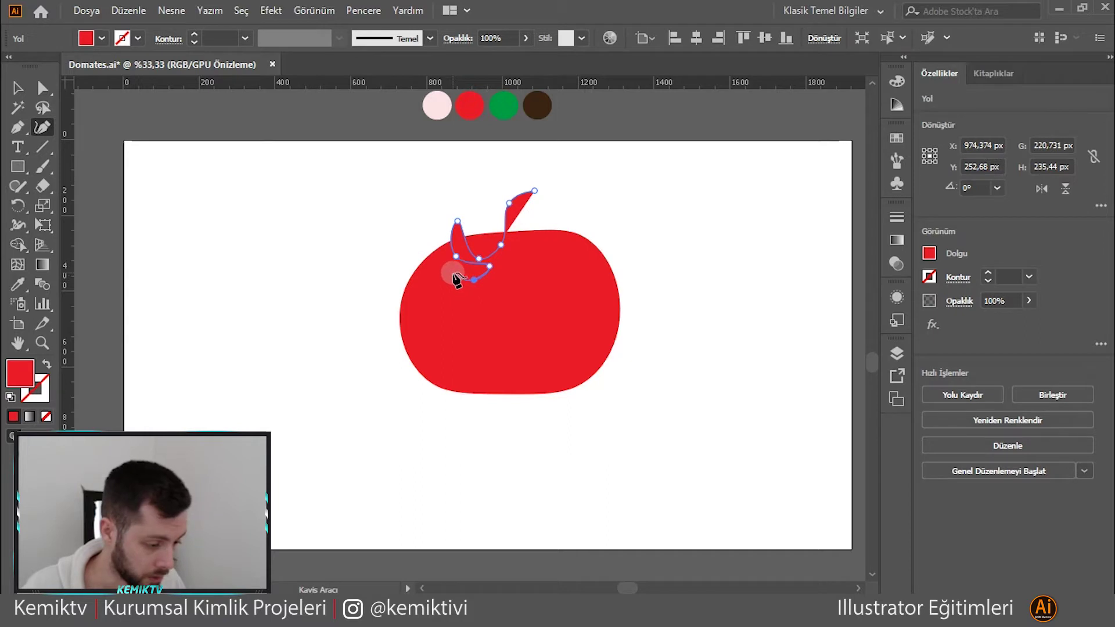
left_click(452, 273)
left_click(468, 295)
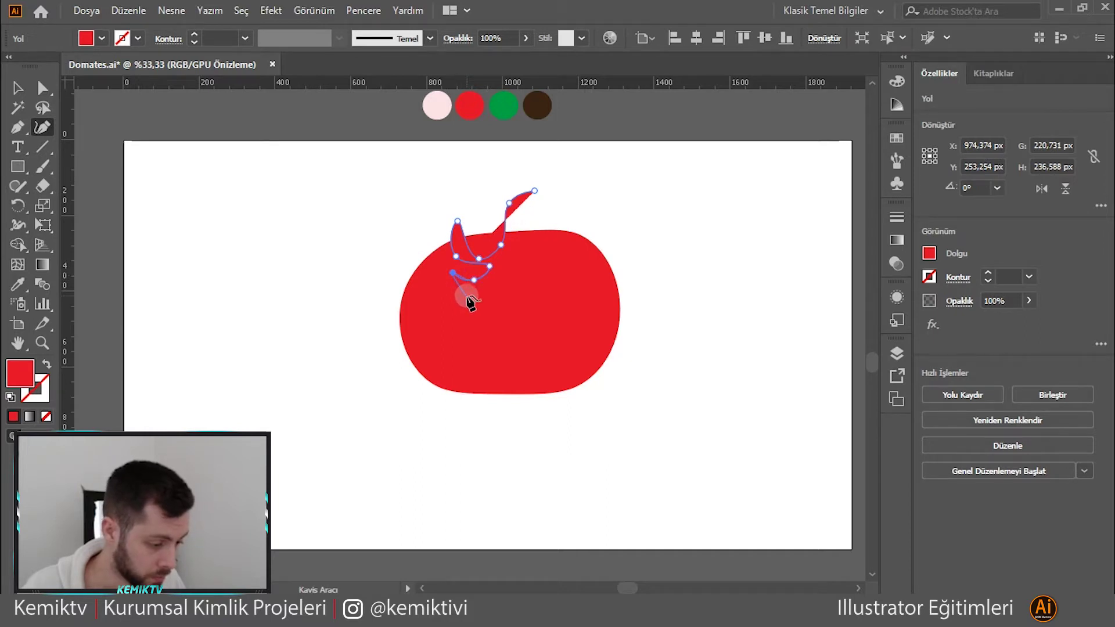
left_click(497, 281)
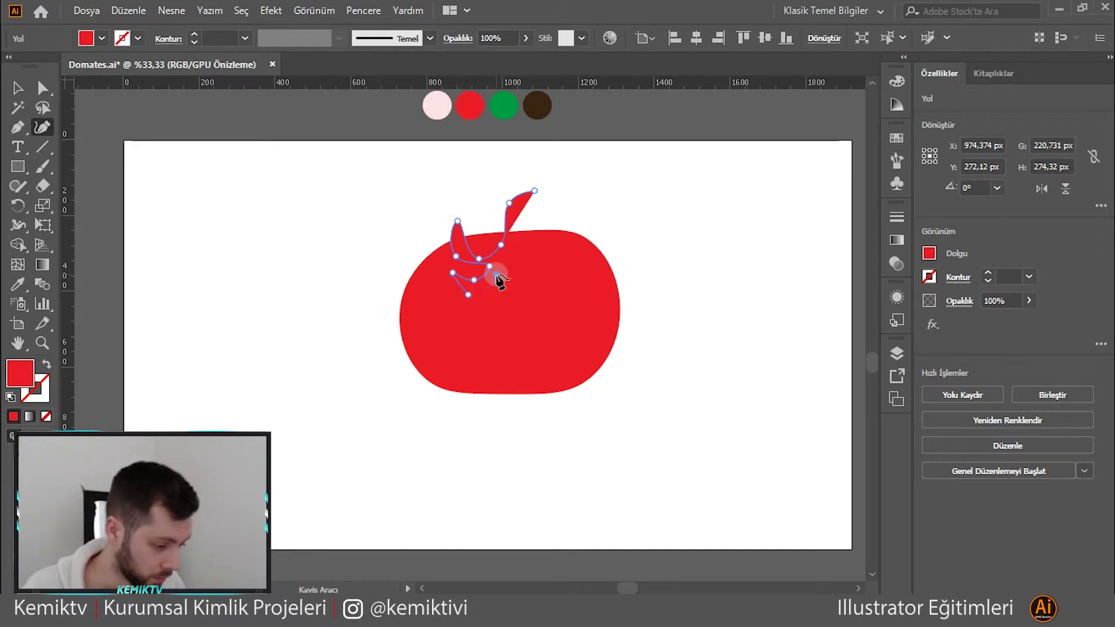
- Complete the right leaves and curved central stalk, then finish the stem path
left_click(496, 275)
left_click(517, 273)
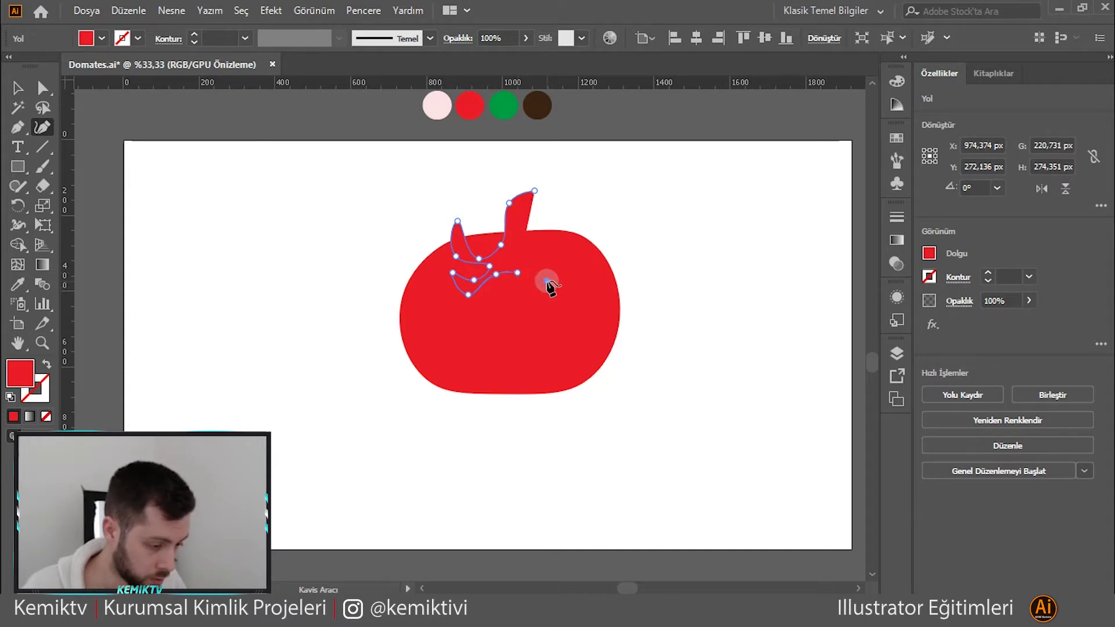
left_click(547, 282)
left_click(566, 271)
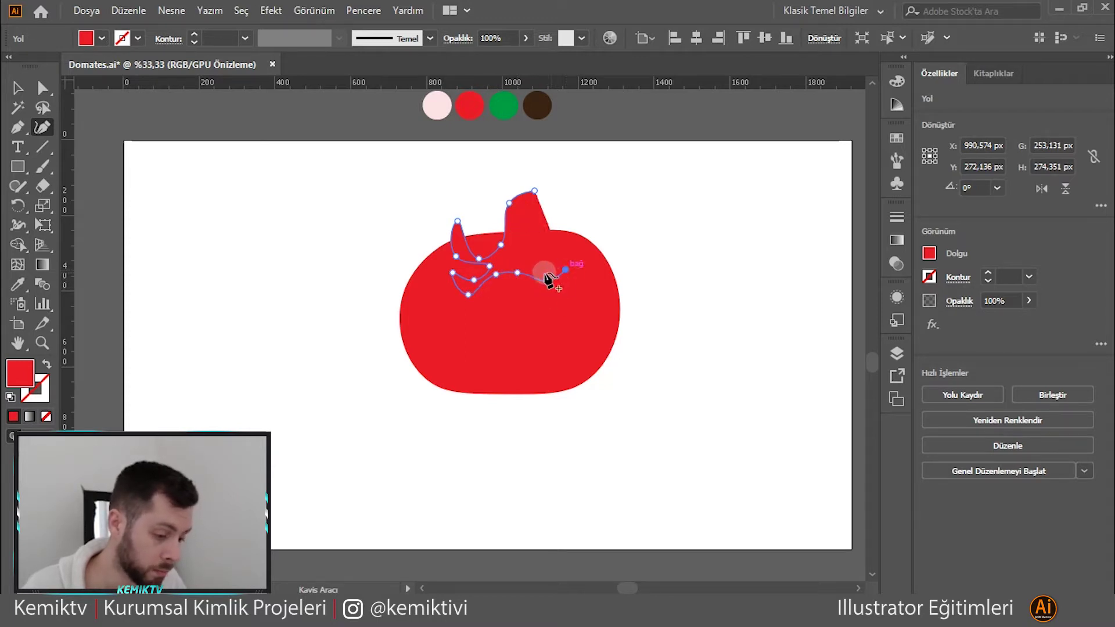
left_click(539, 269)
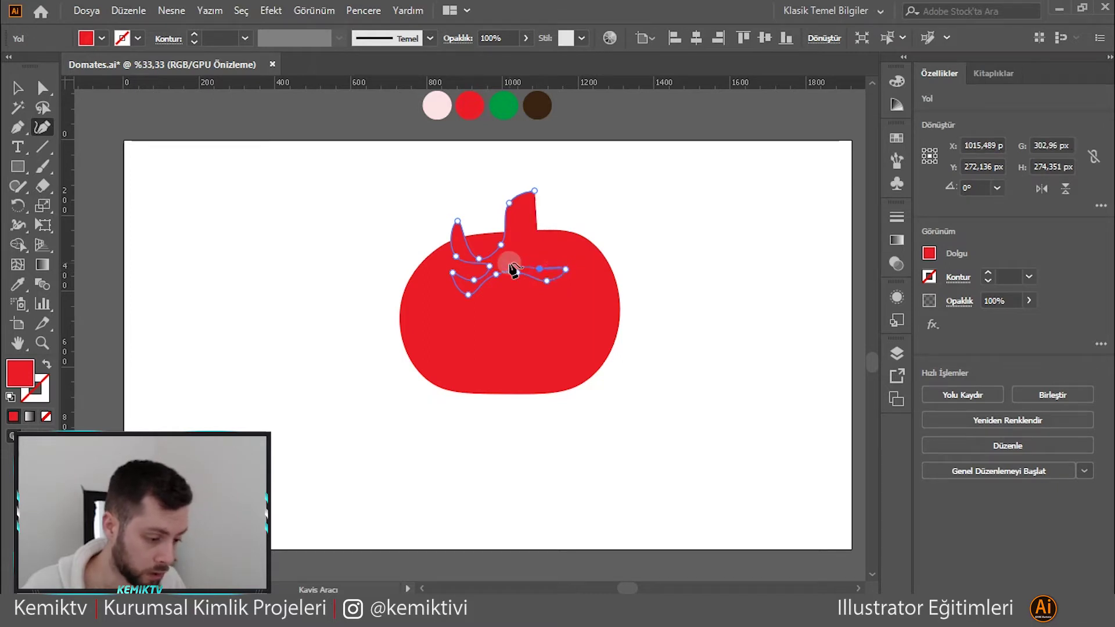
left_click(544, 240)
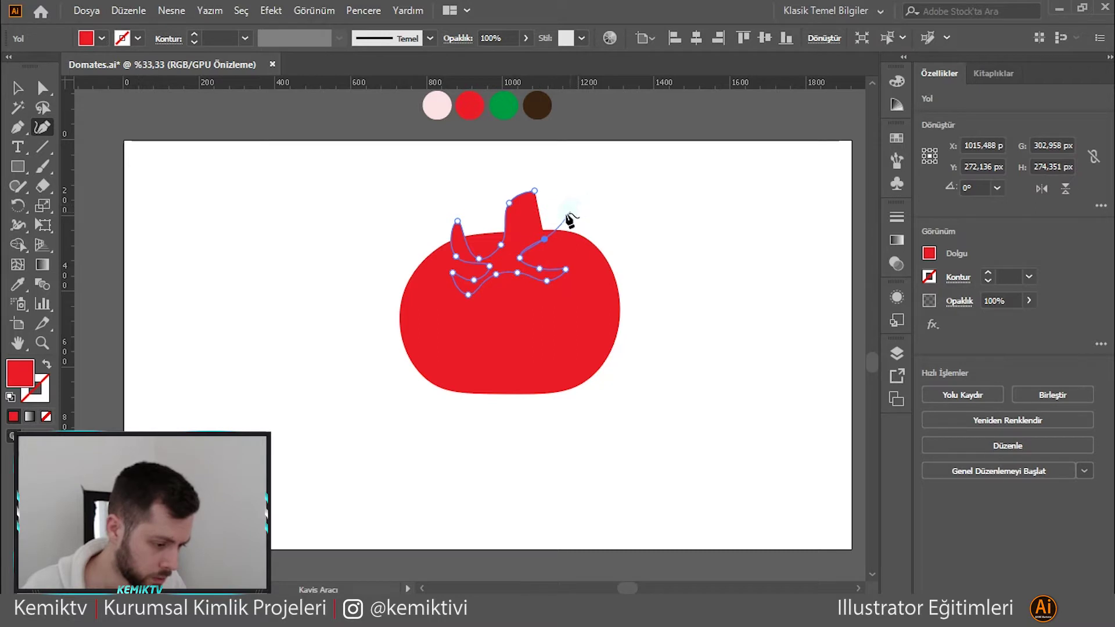
left_click(565, 215)
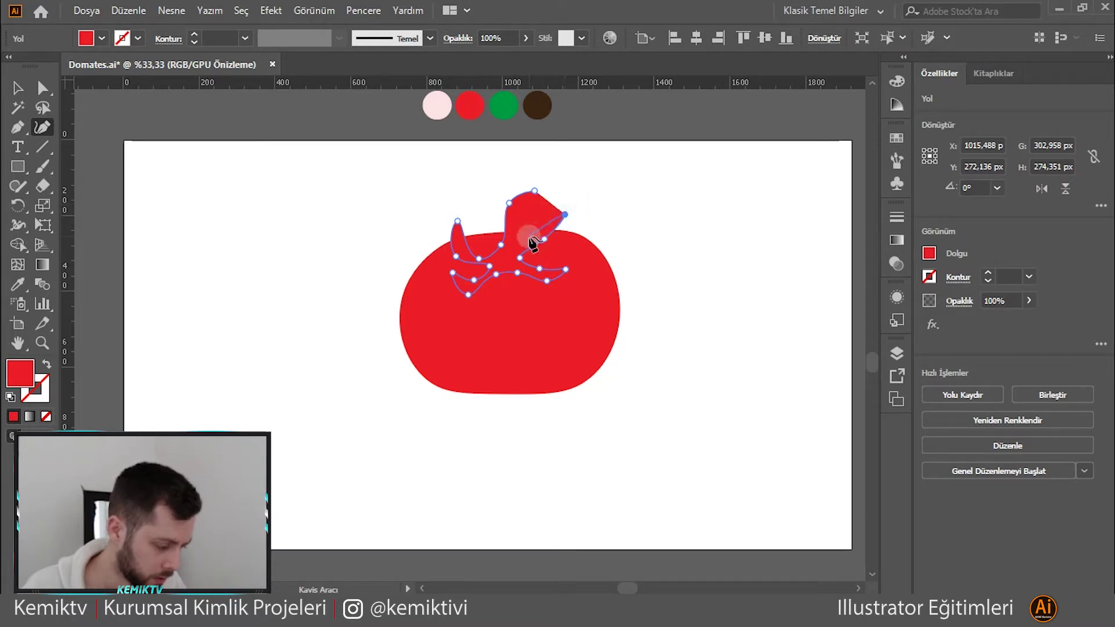
left_click(534, 232)
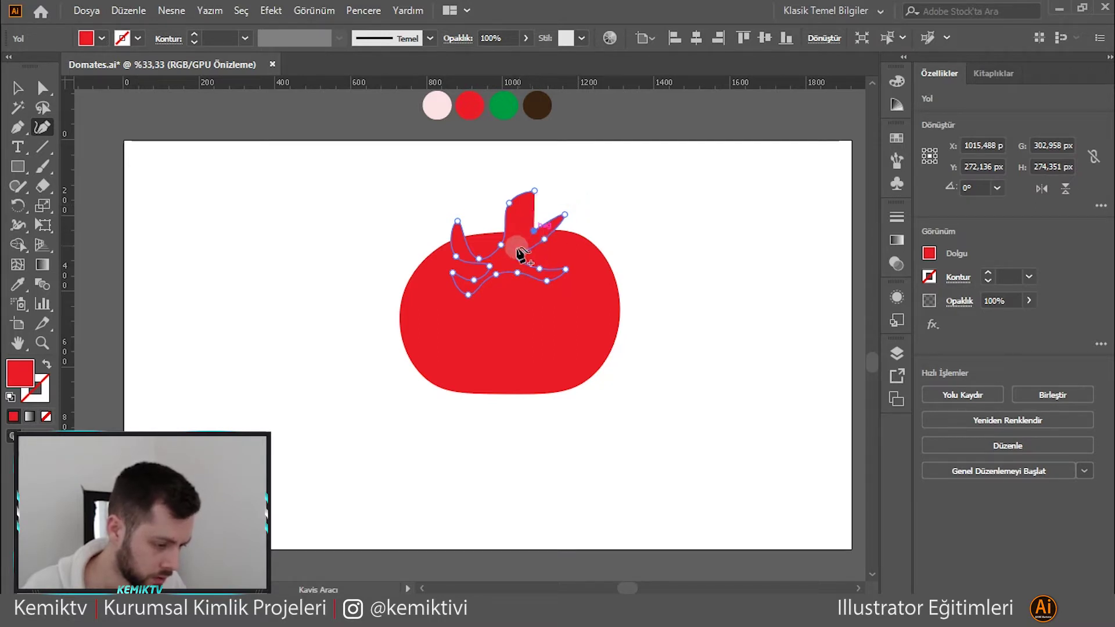
left_click(520, 258)
left_click(514, 225)
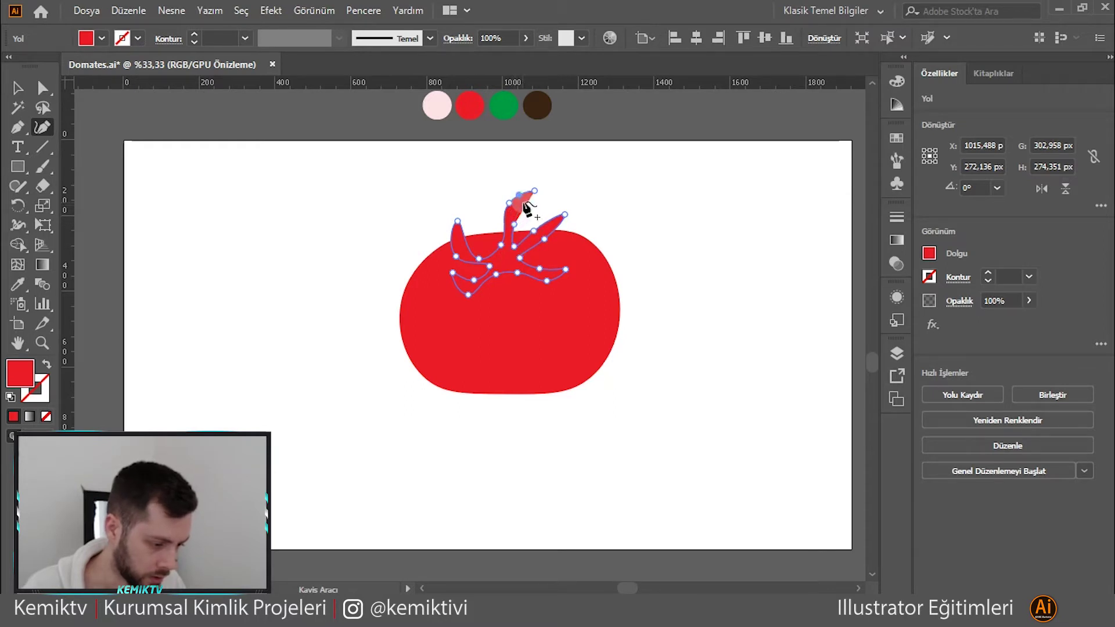
left_click(514, 224)
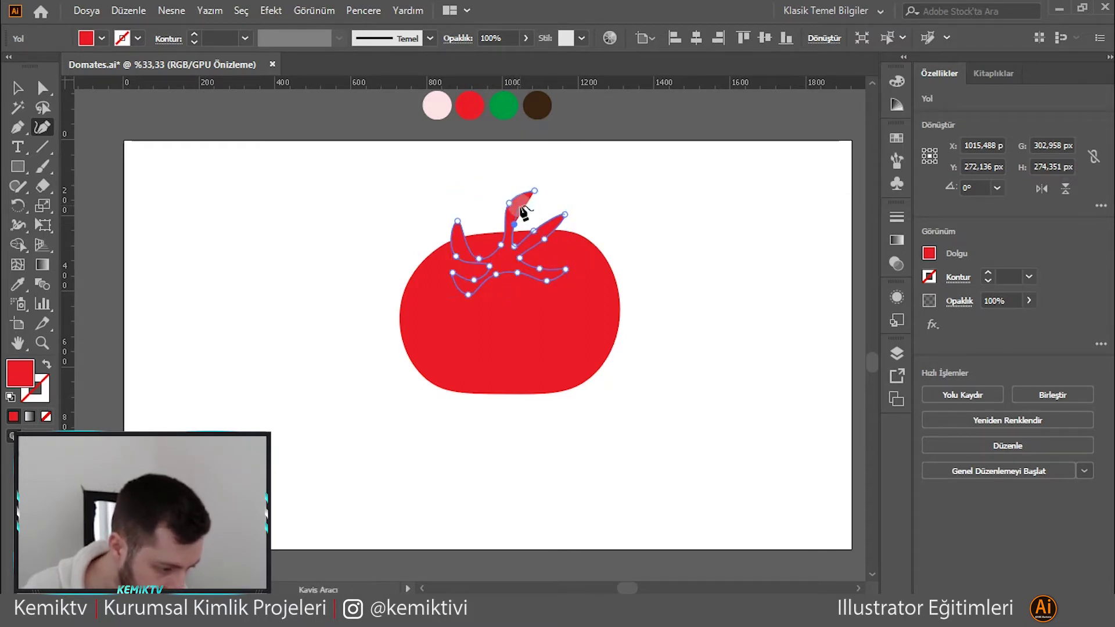
left_click(520, 204)
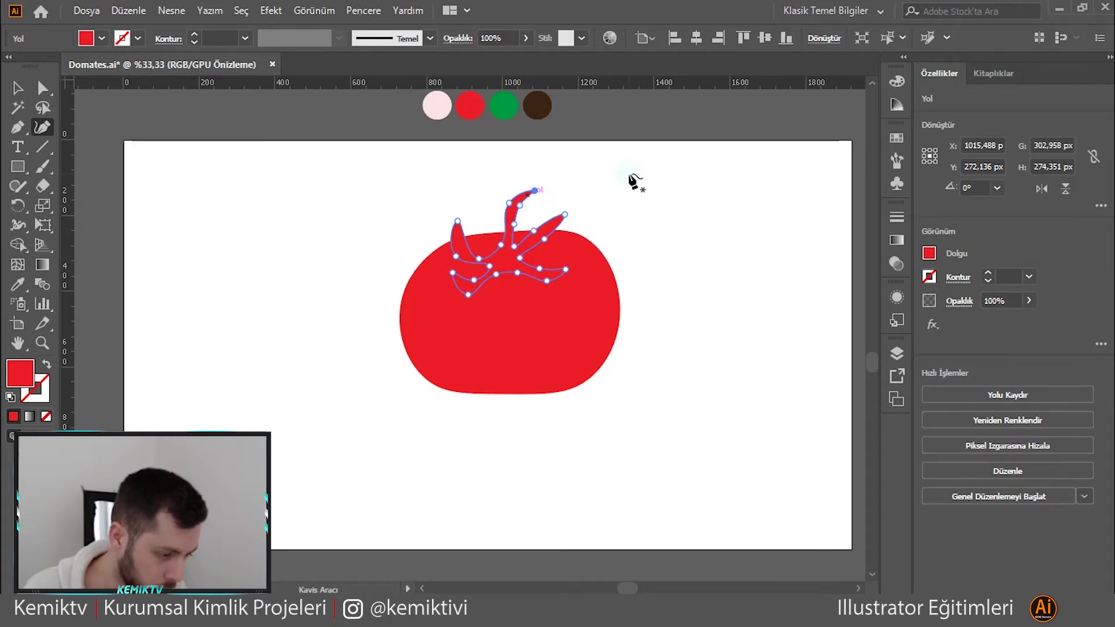
left_click(18, 88)
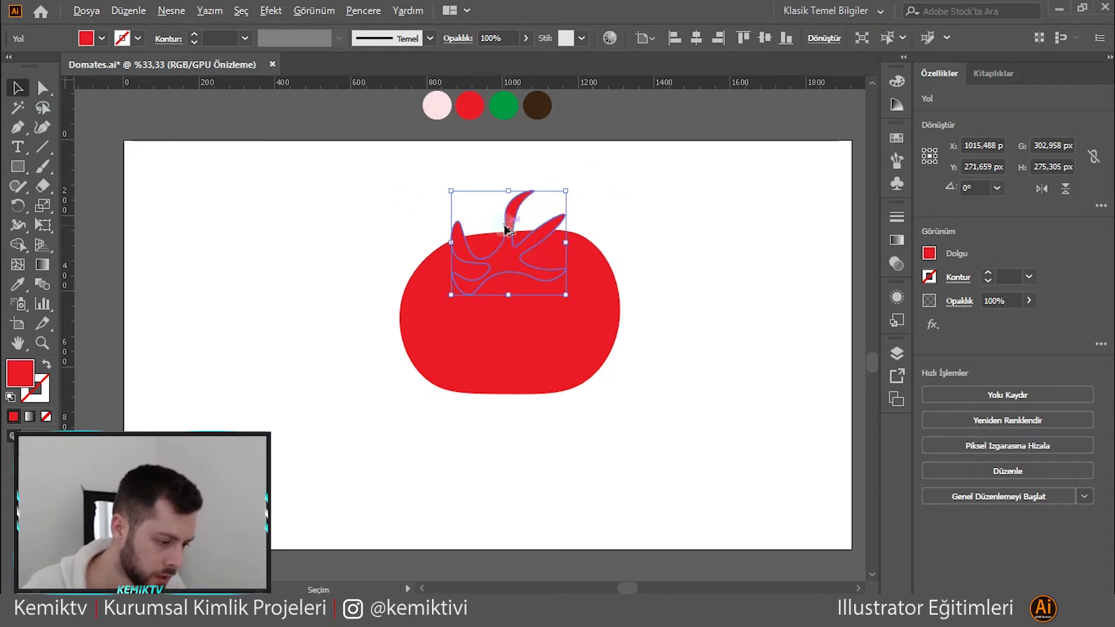
- Move the stem up and right and fill it with dark green
scroll(506, 225, "up", 1)
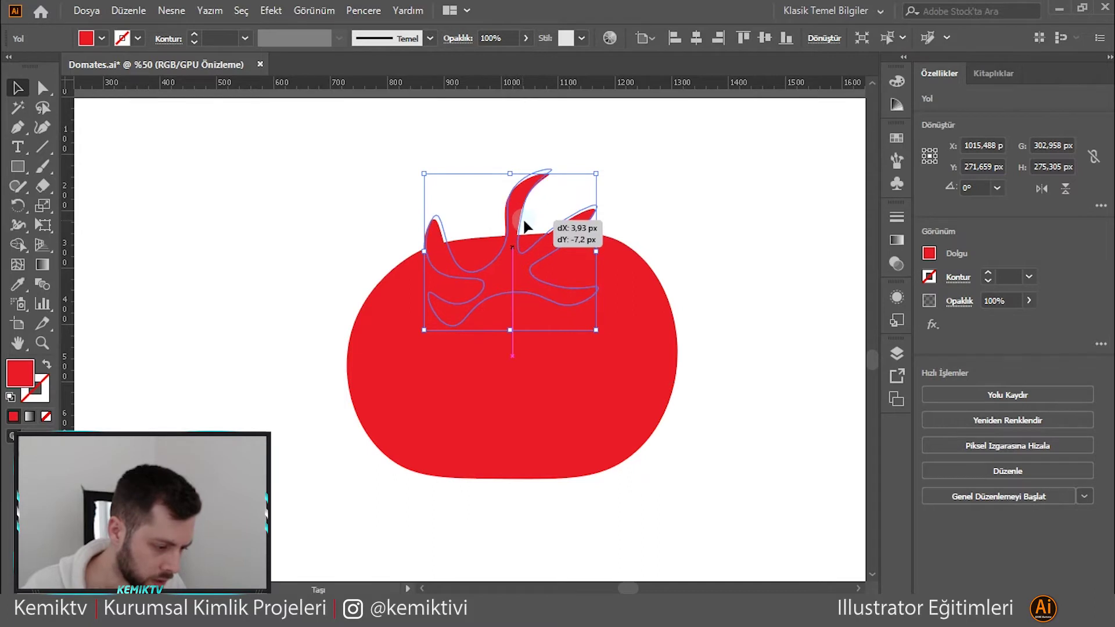
left_click_drag(523, 229, 535, 210)
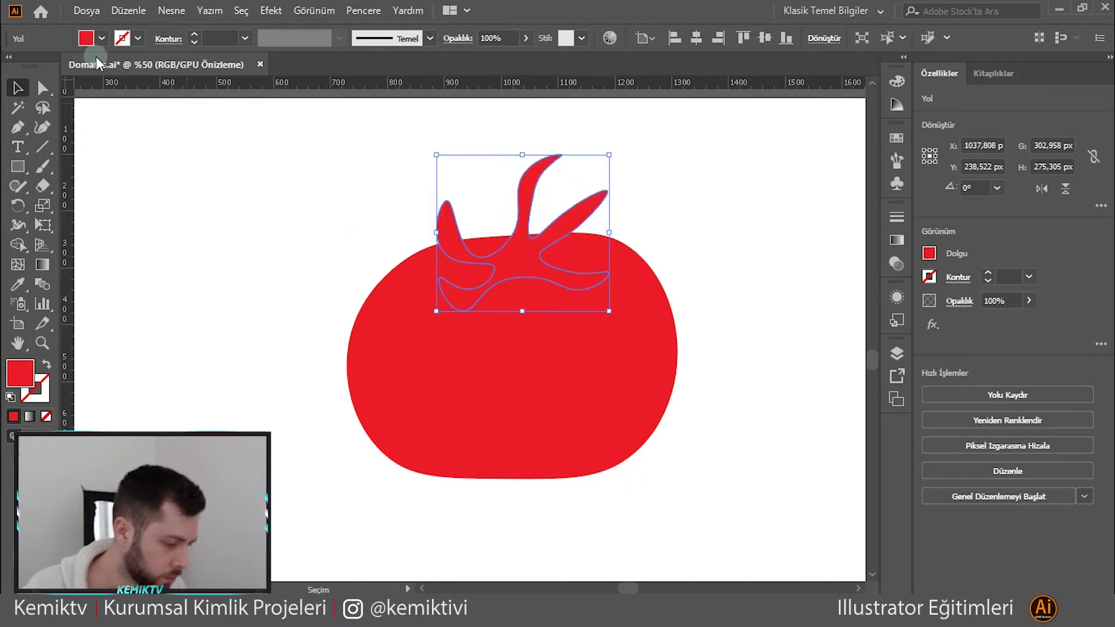
left_click(101, 39)
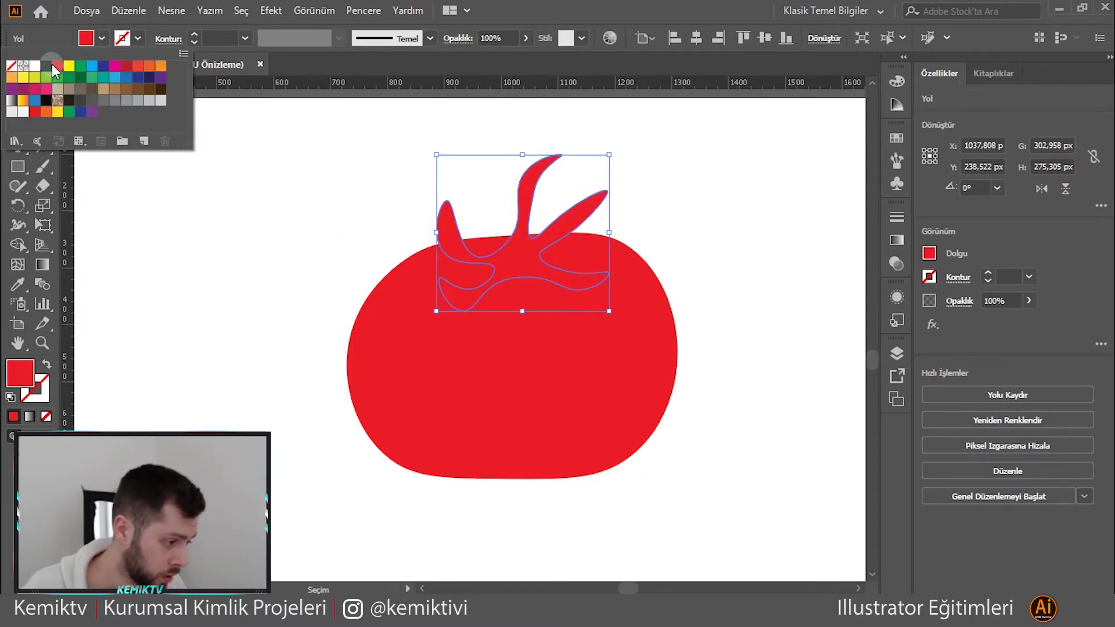
left_click(80, 78)
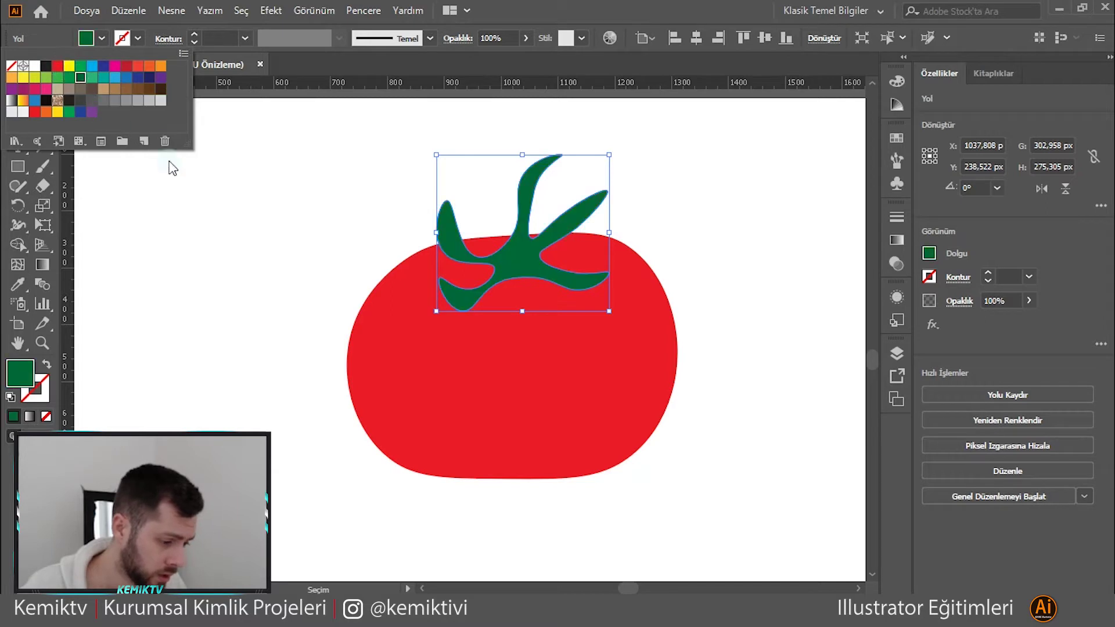
left_click(295, 232)
- Fill the stem with the bright green sampled from the colour circle
scroll(298, 232, "down", 1)
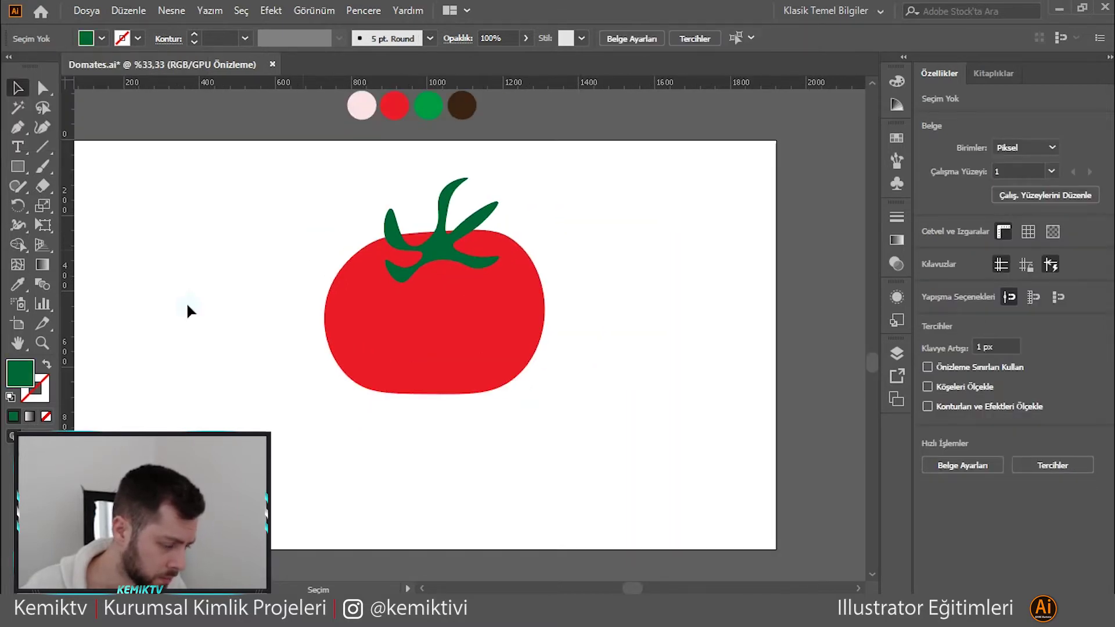
key("i")
left_click(429, 107)
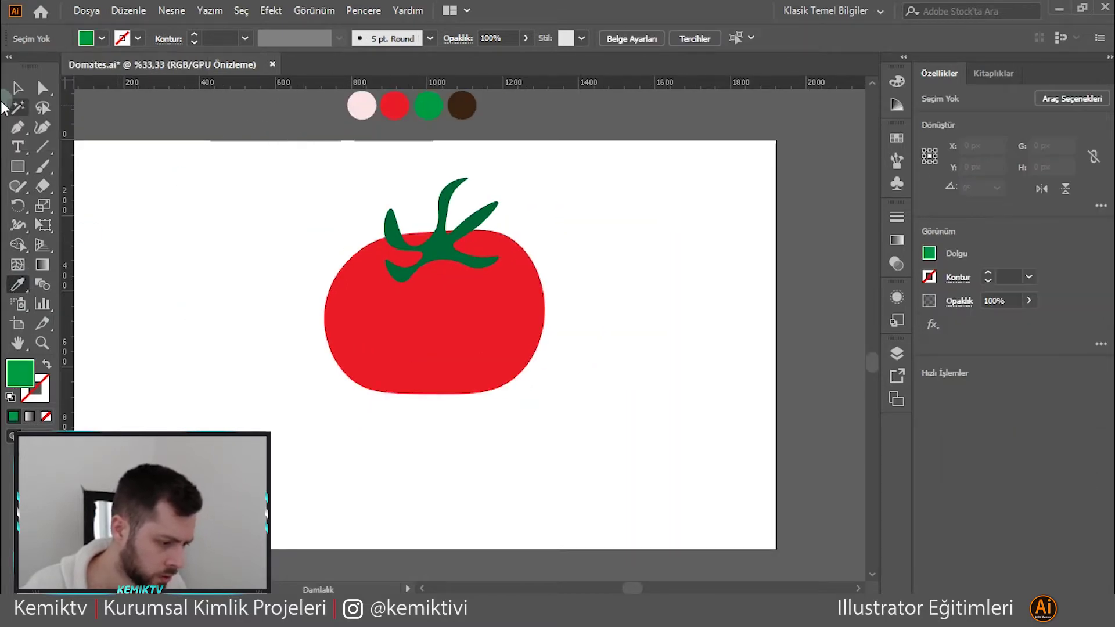
key("v")
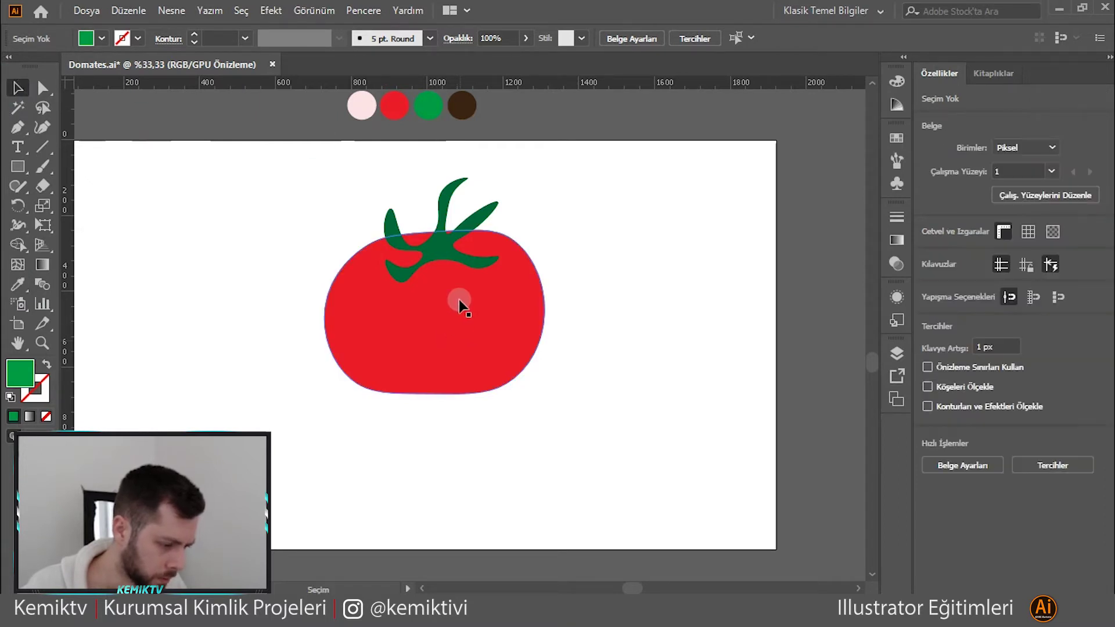
left_click(442, 255)
left_click(18, 284)
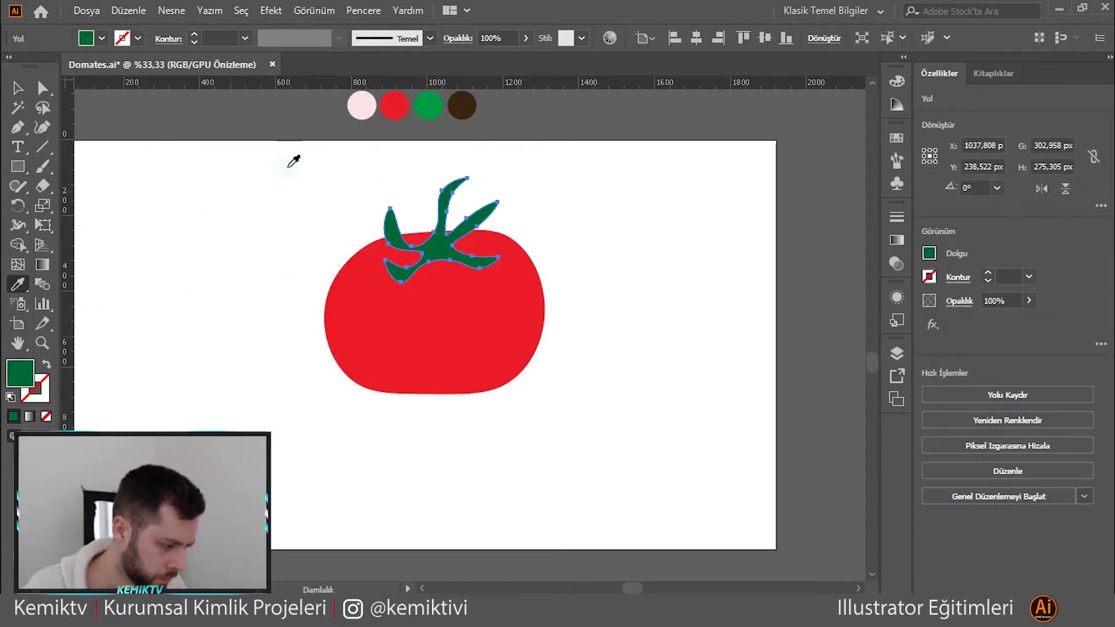
left_click(428, 106)
- Nudge the green stem slightly right and deselect it
left_click(17, 87)
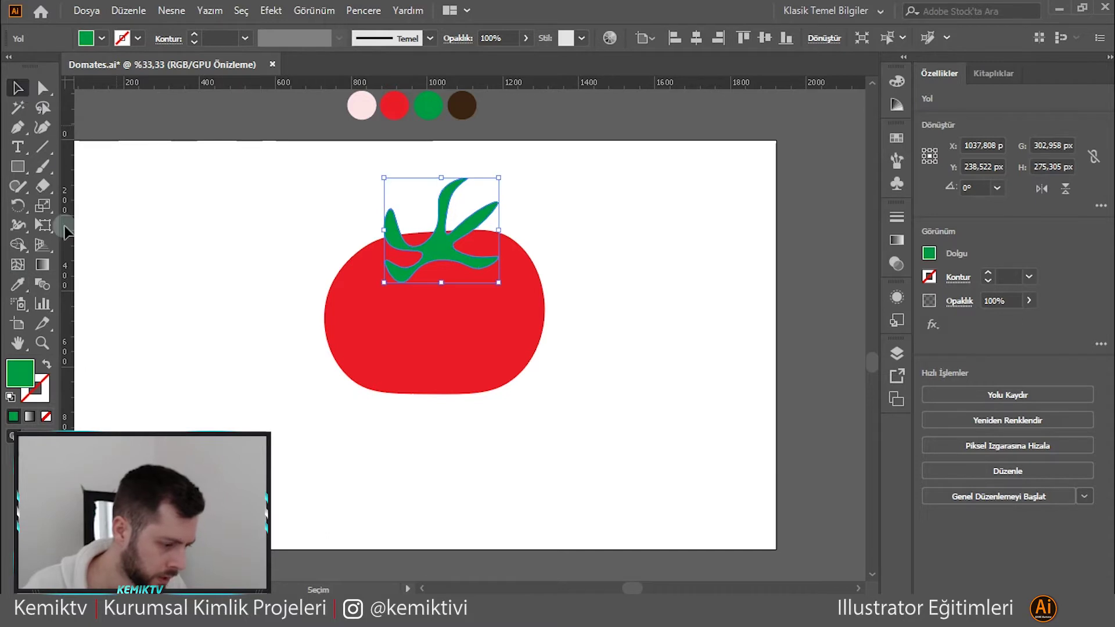
left_click(315, 232)
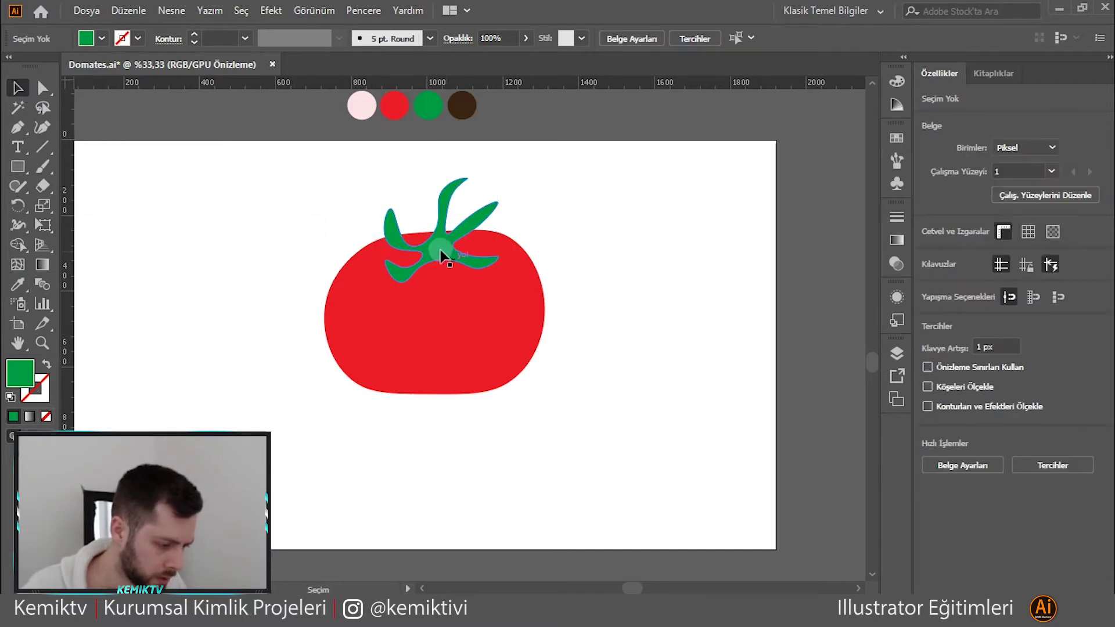
left_click_drag(438, 249, 431, 249)
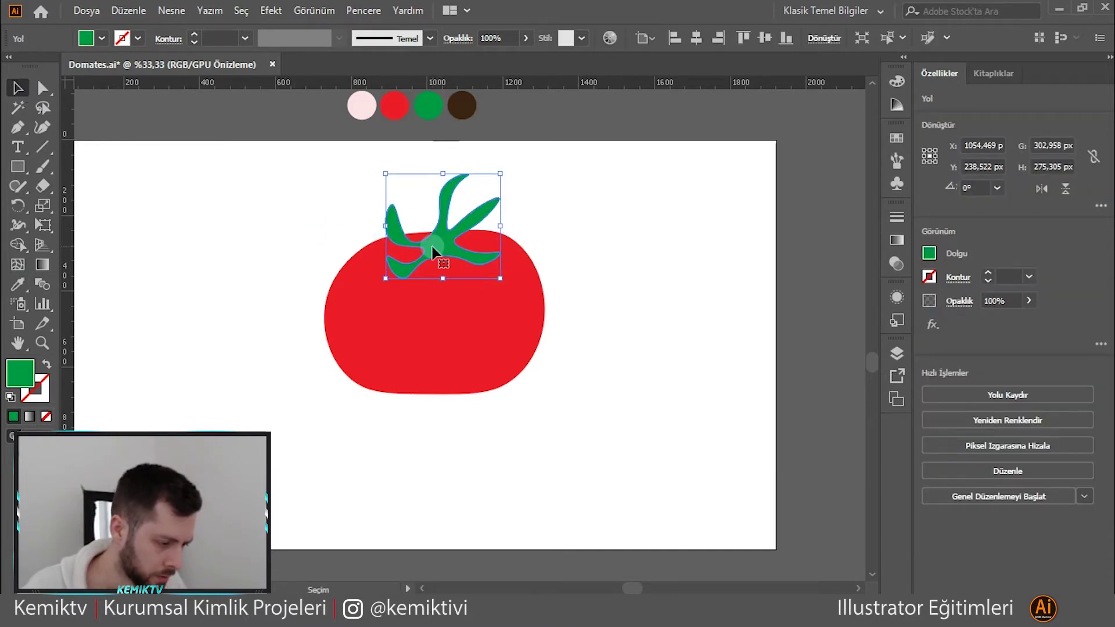
left_click(283, 230)
scroll(452, 205, "up", 1)
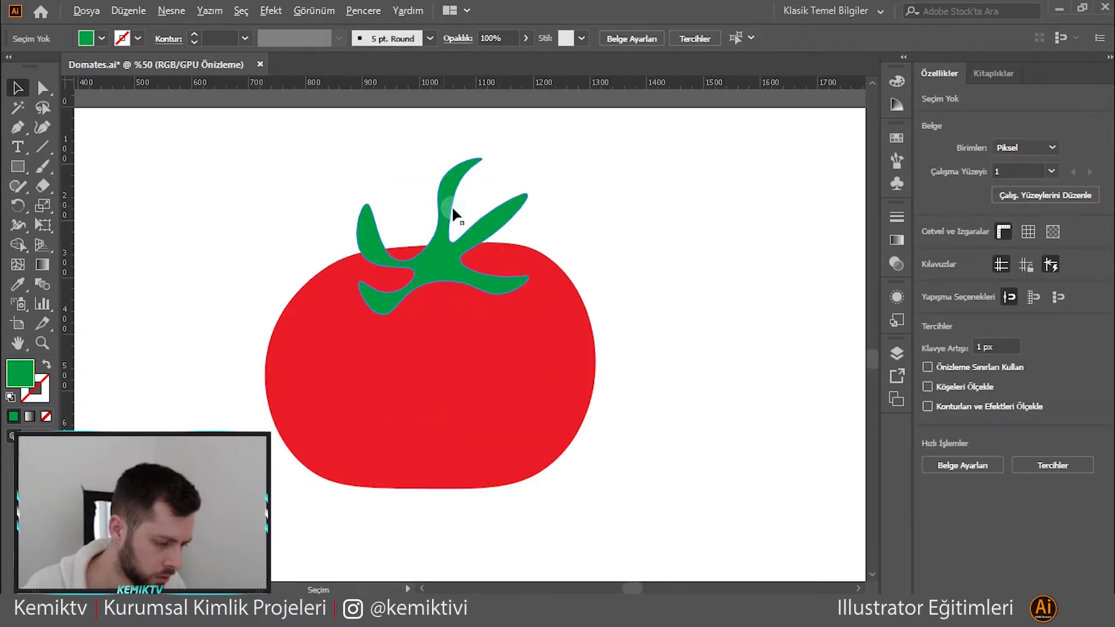
scroll(477, 220, "up", 1)
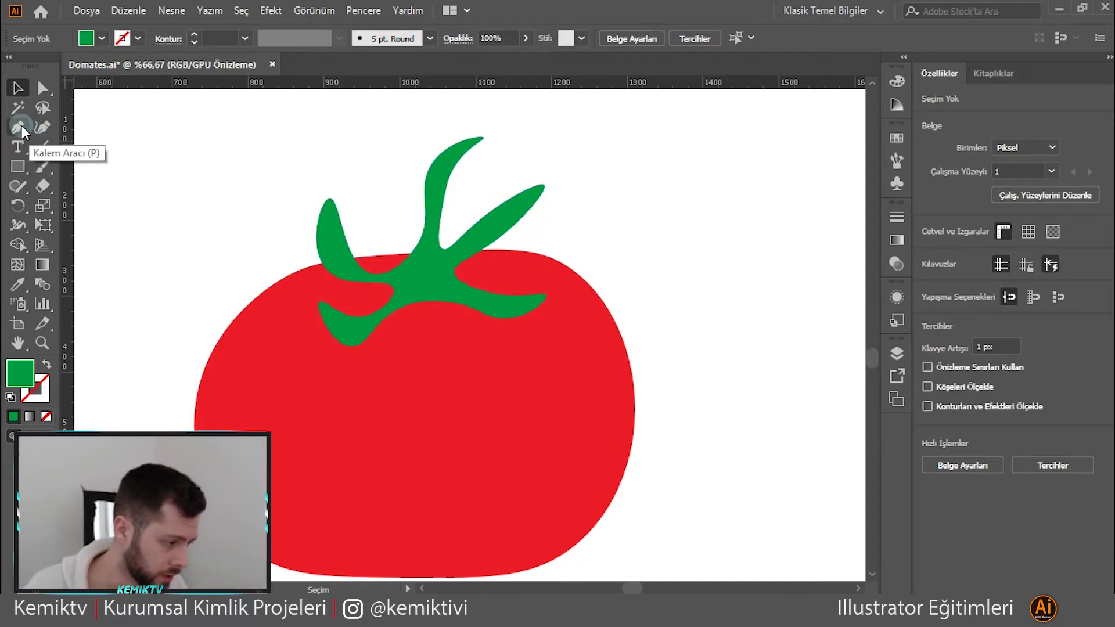
- Thin the upper-right leaf's edge and raise its tip to lengthen it
left_click(37, 127)
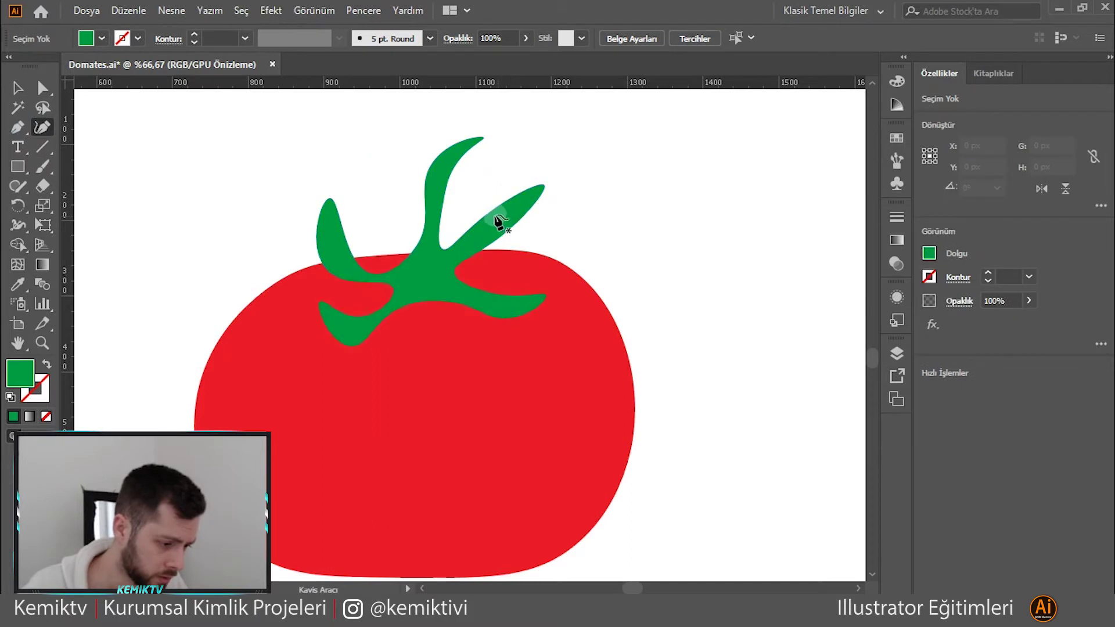
left_click(17, 87)
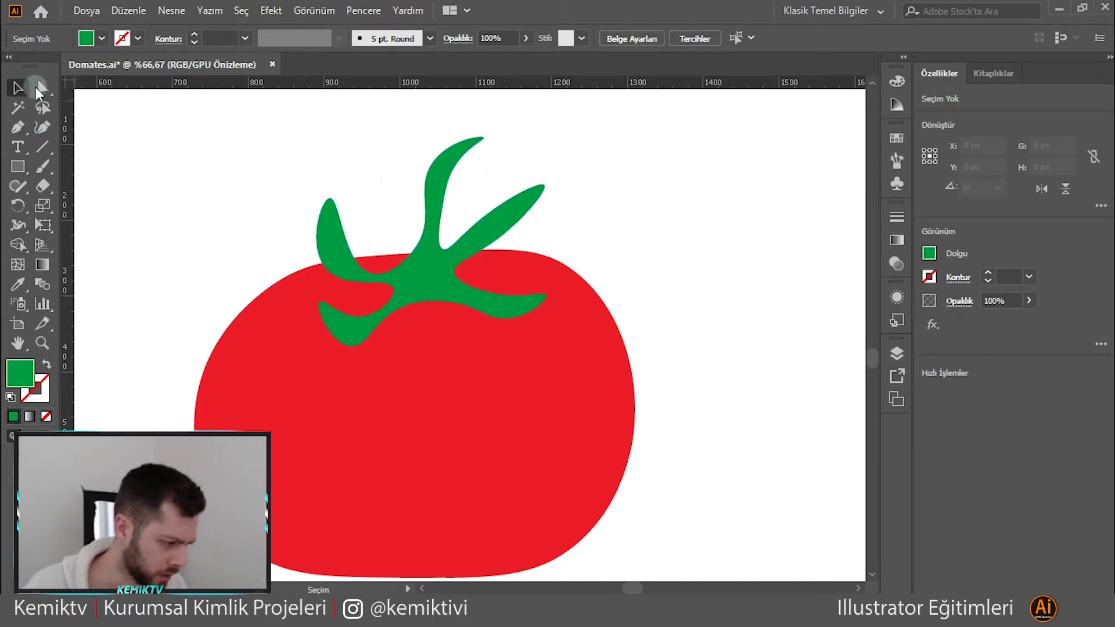
left_click(468, 246)
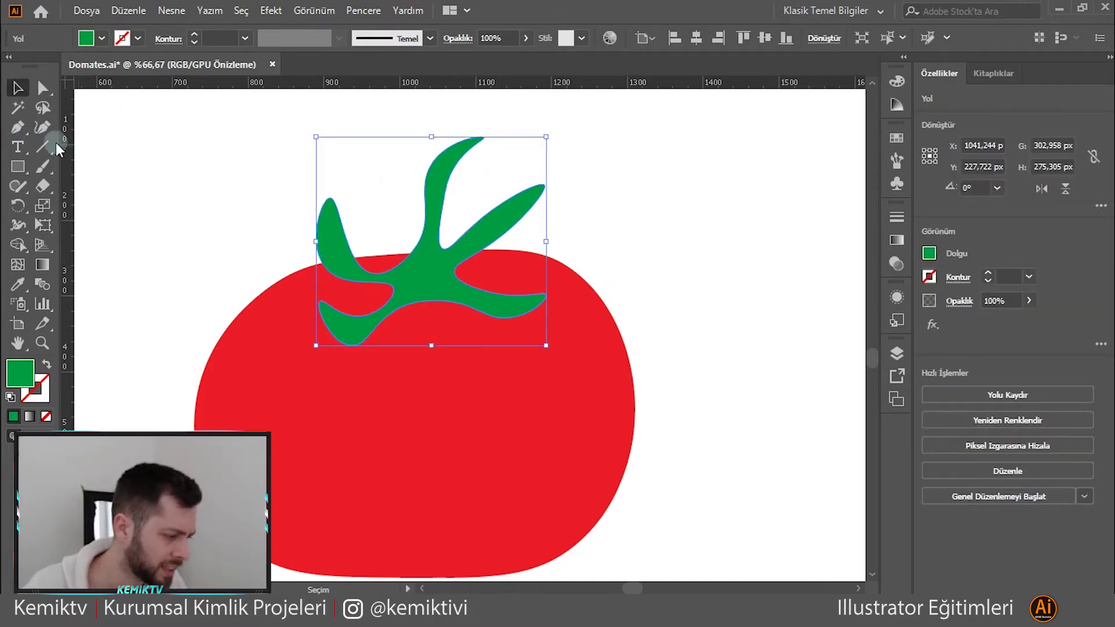
left_click(42, 128)
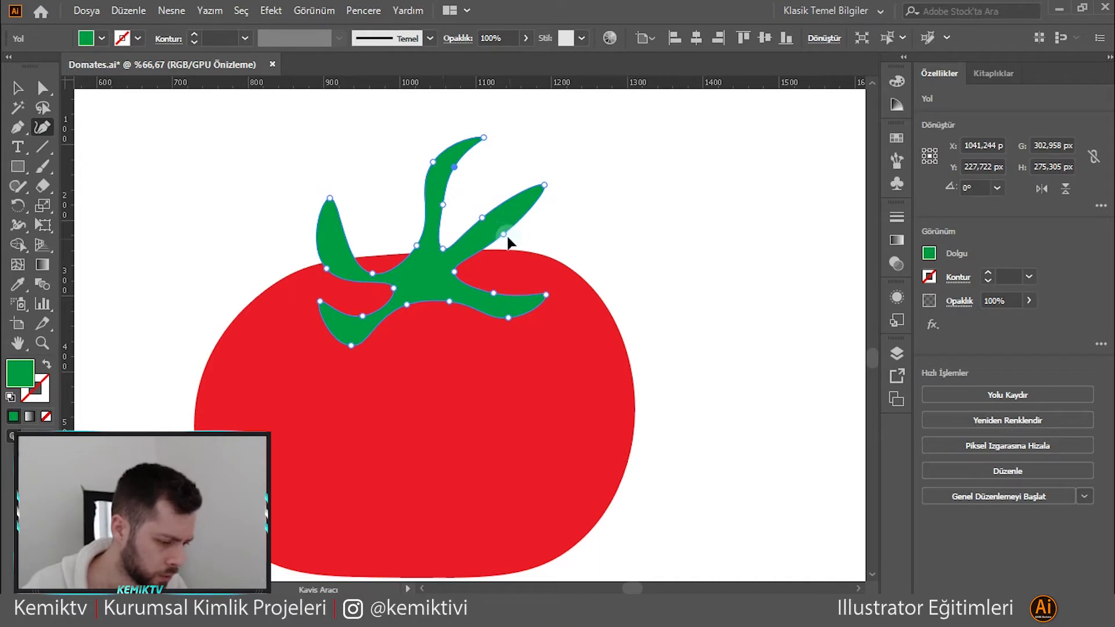
left_click(509, 239)
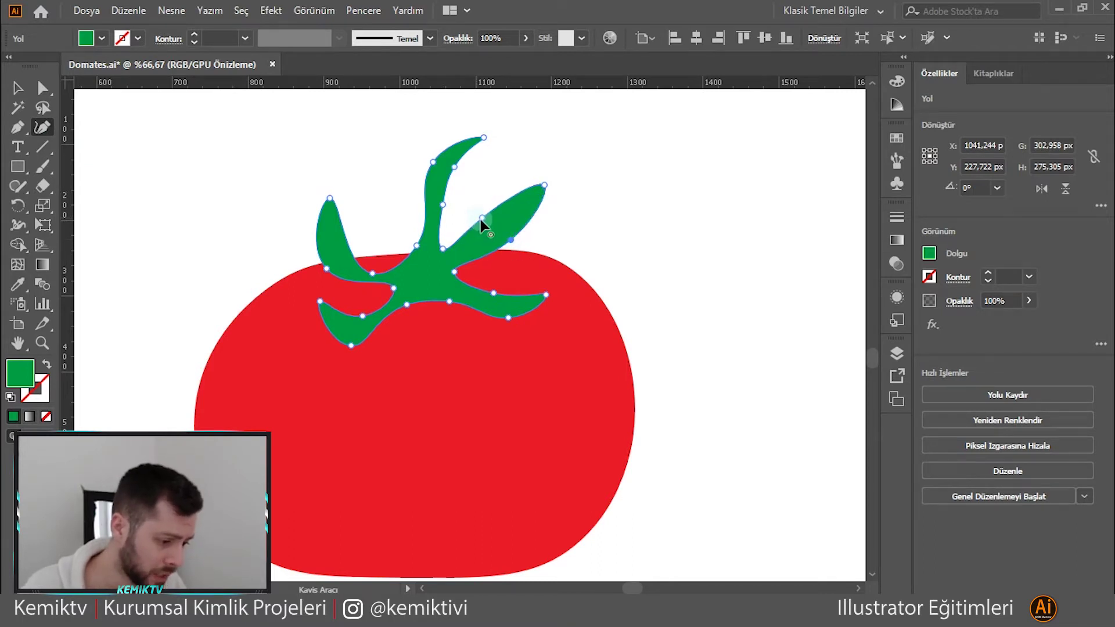
left_click_drag(482, 218, 496, 229)
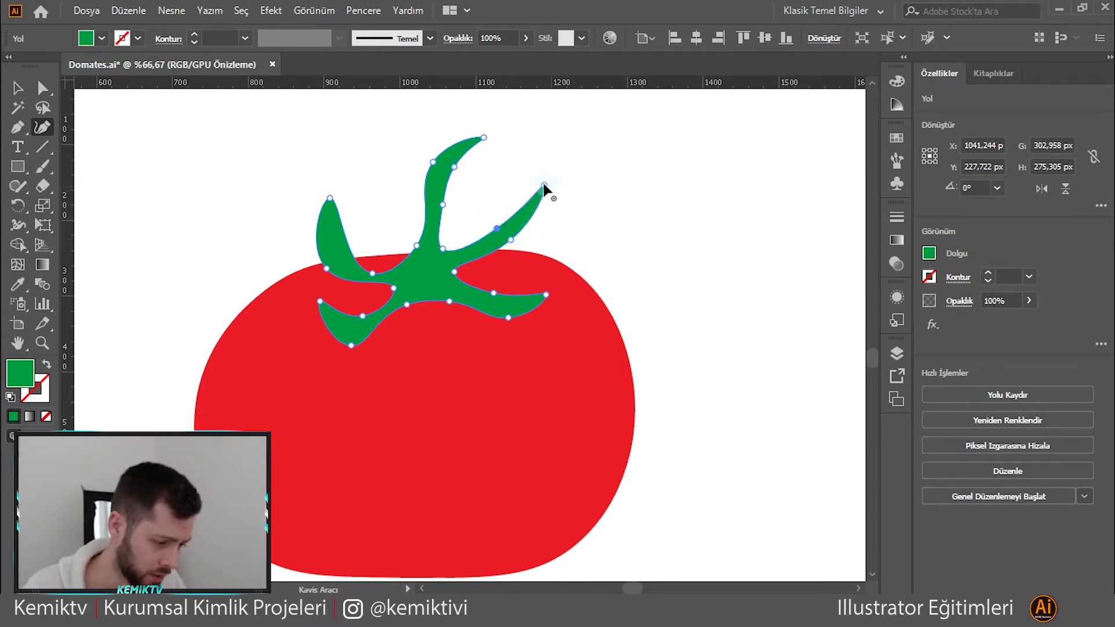
left_click_drag(544, 185, 541, 174)
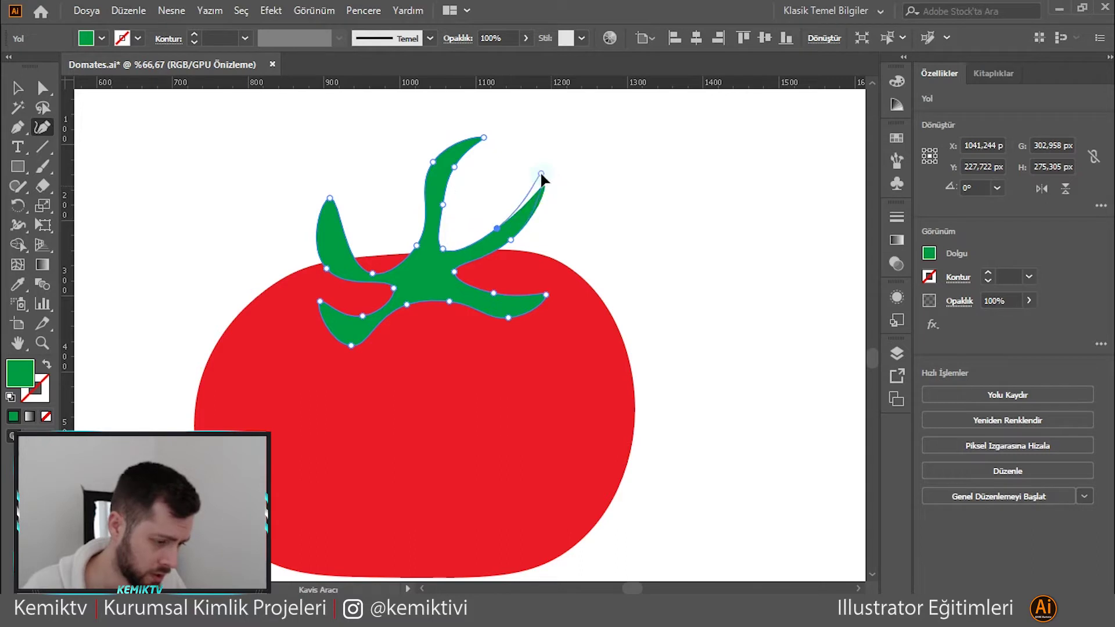
- Reshape the upper-right leaf's upper edge and add an anchor on the left leaf edge
left_click(518, 242)
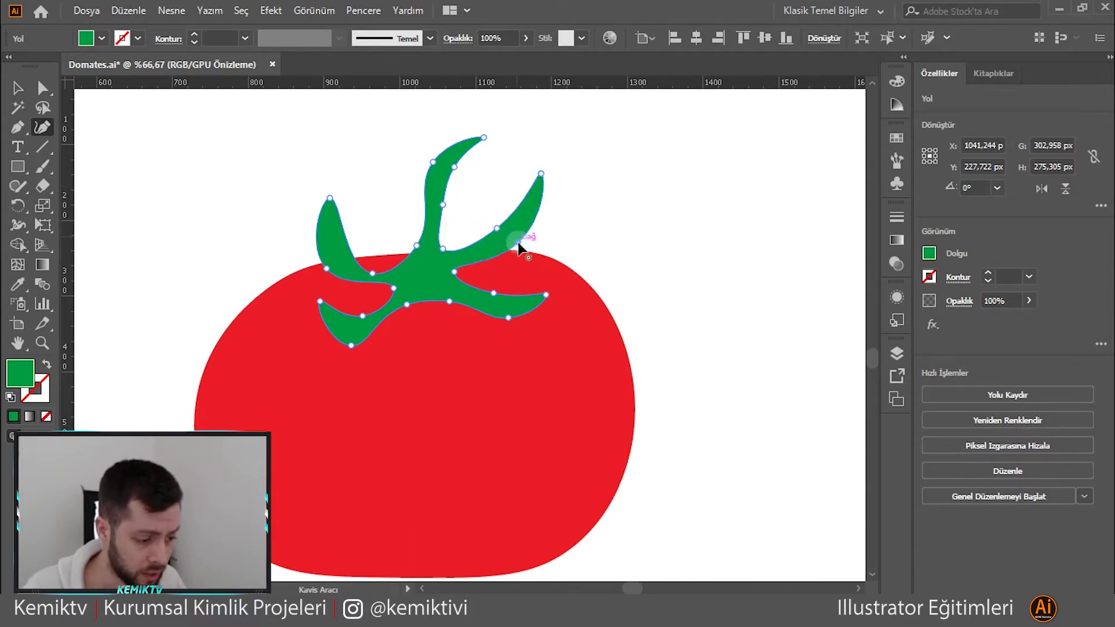
left_click_drag(497, 228, 504, 227)
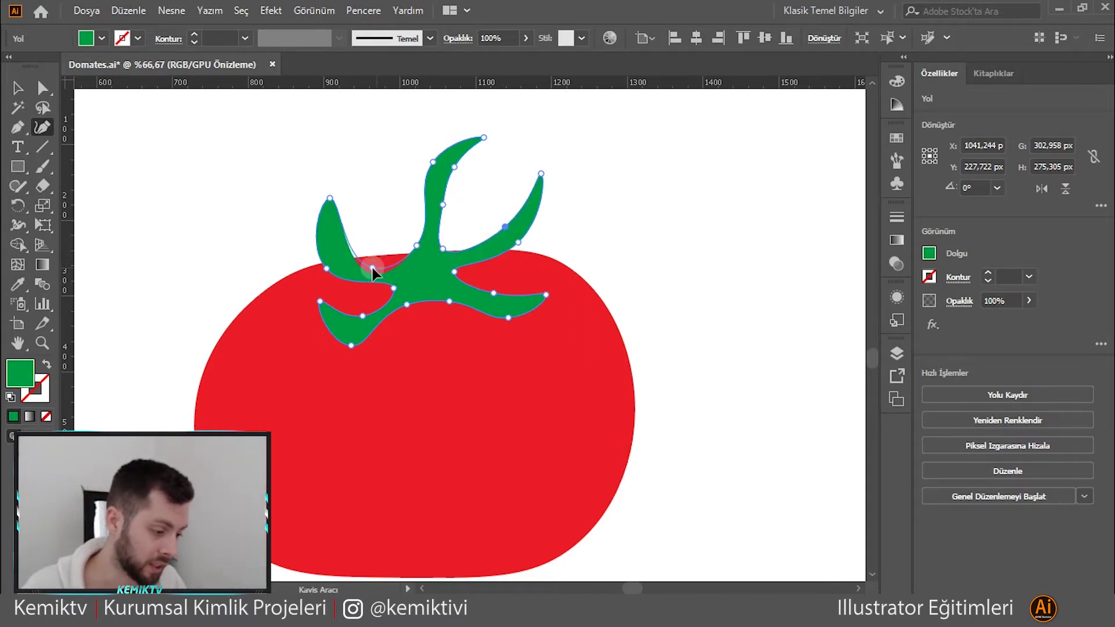
left_click_drag(371, 268, 367, 262)
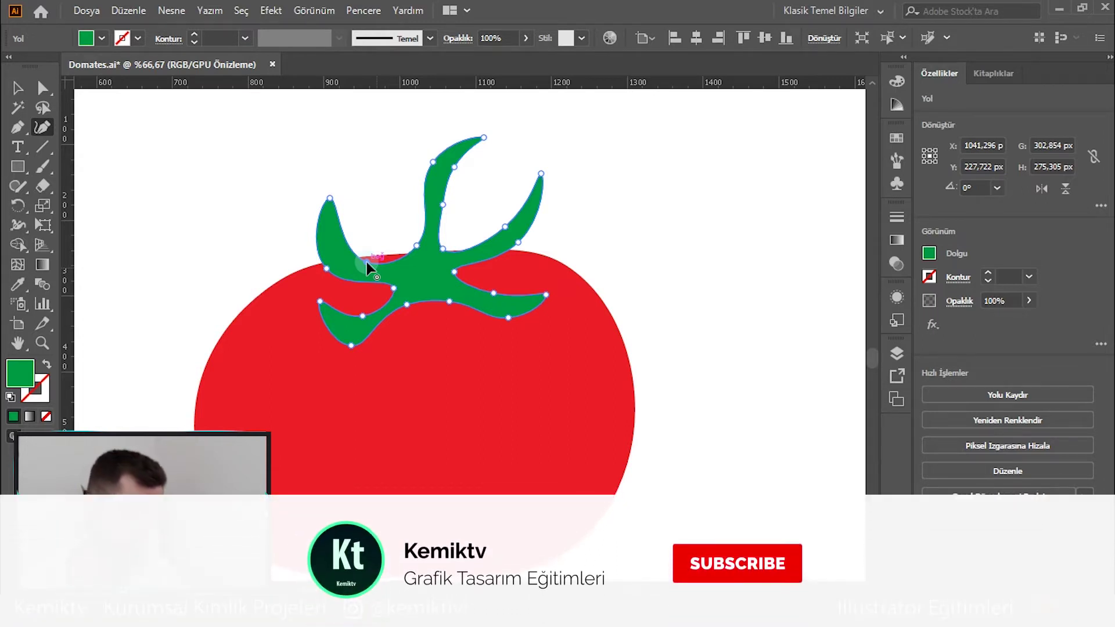
left_click(367, 262)
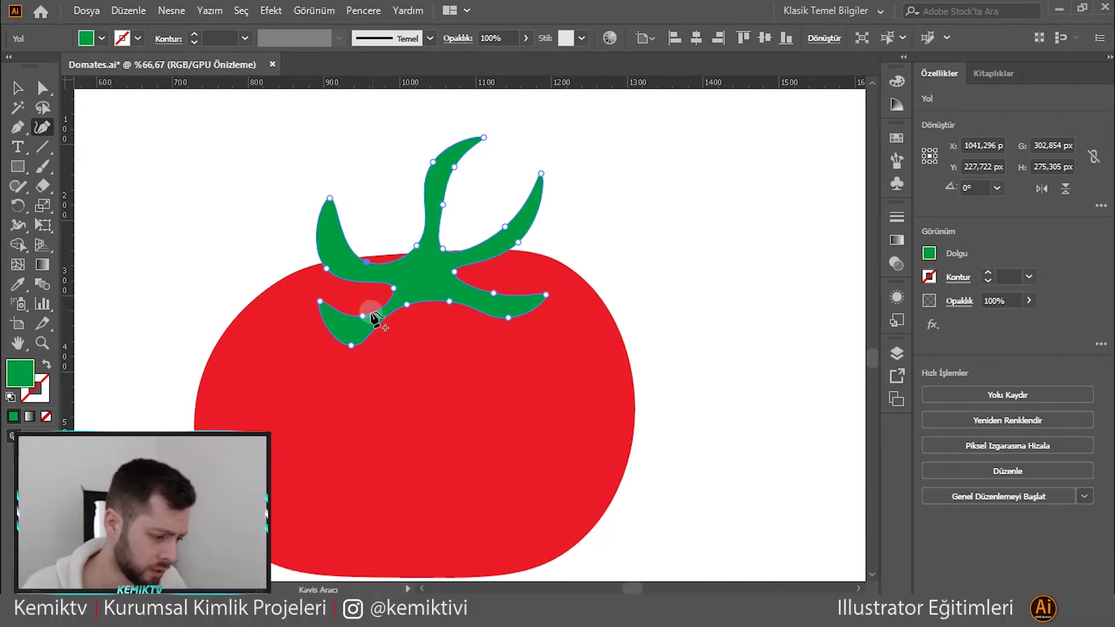
- Stretch the lower-left leaf outward and curve its bottom downward
mouse_move(361, 314)
left_mouse_down()
mouse_move(349, 321)
mouse_move(313, 290)
left_mouse_up()
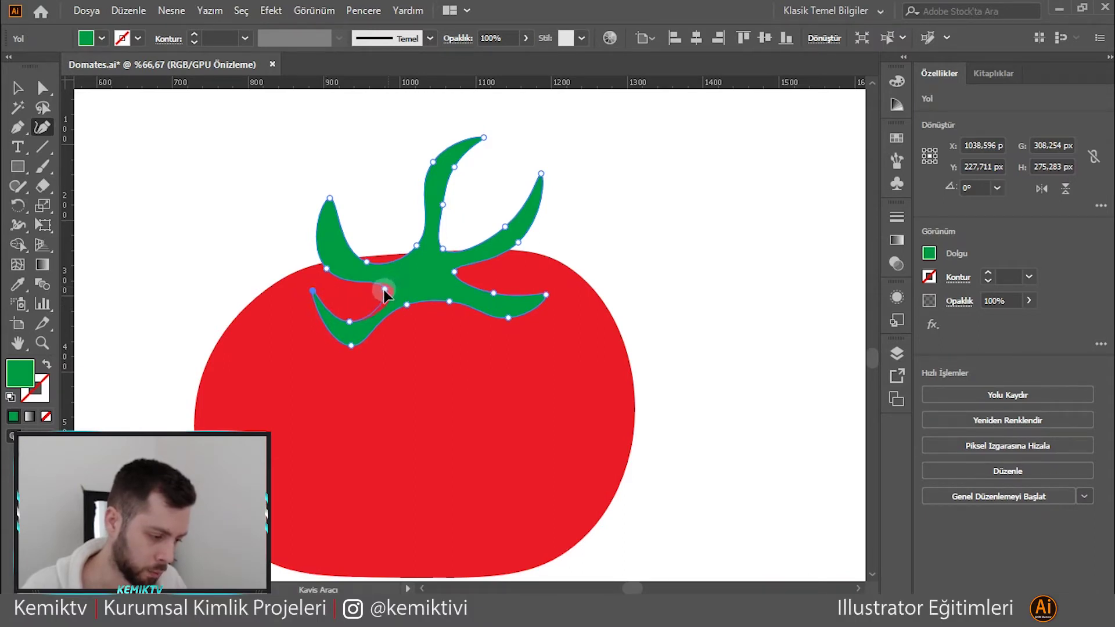
left_click_drag(353, 314, 353, 329)
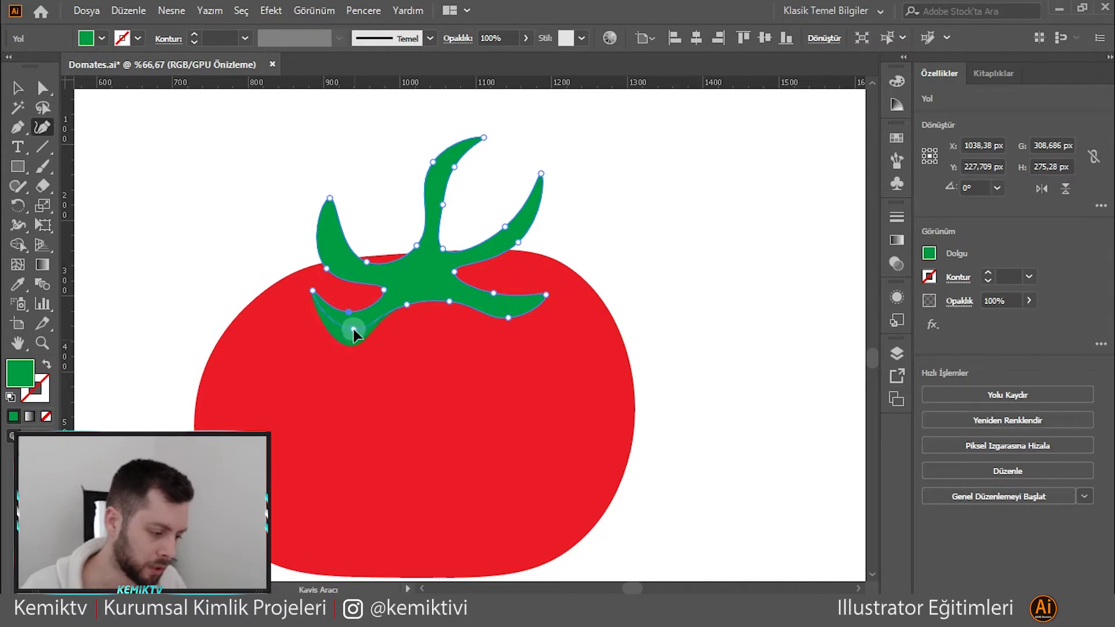
left_click(351, 326)
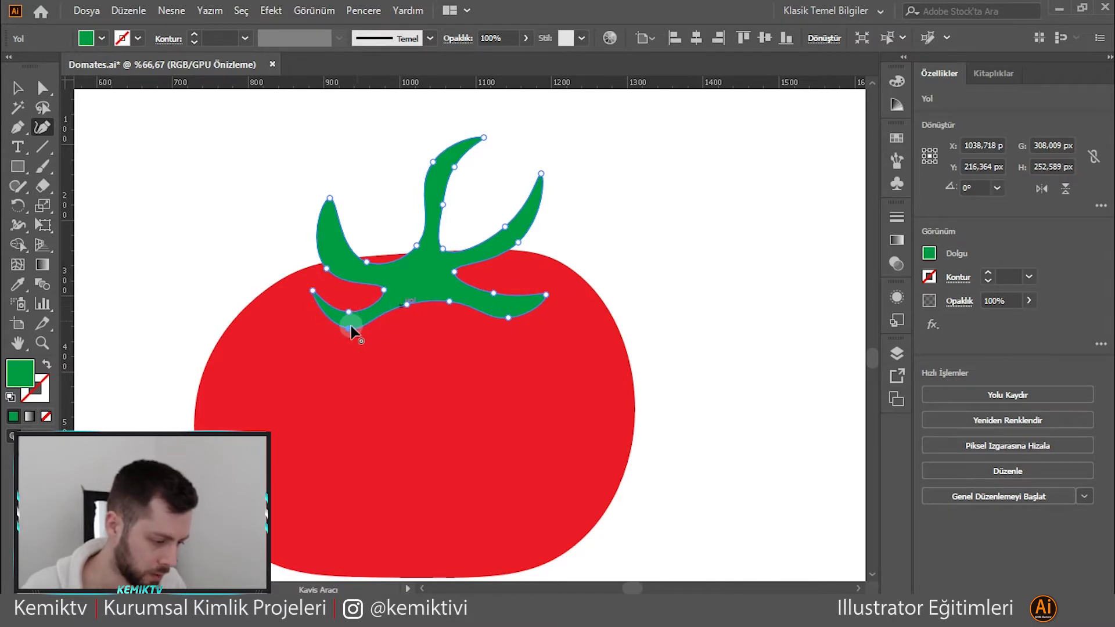
left_click_drag(350, 331, 350, 334)
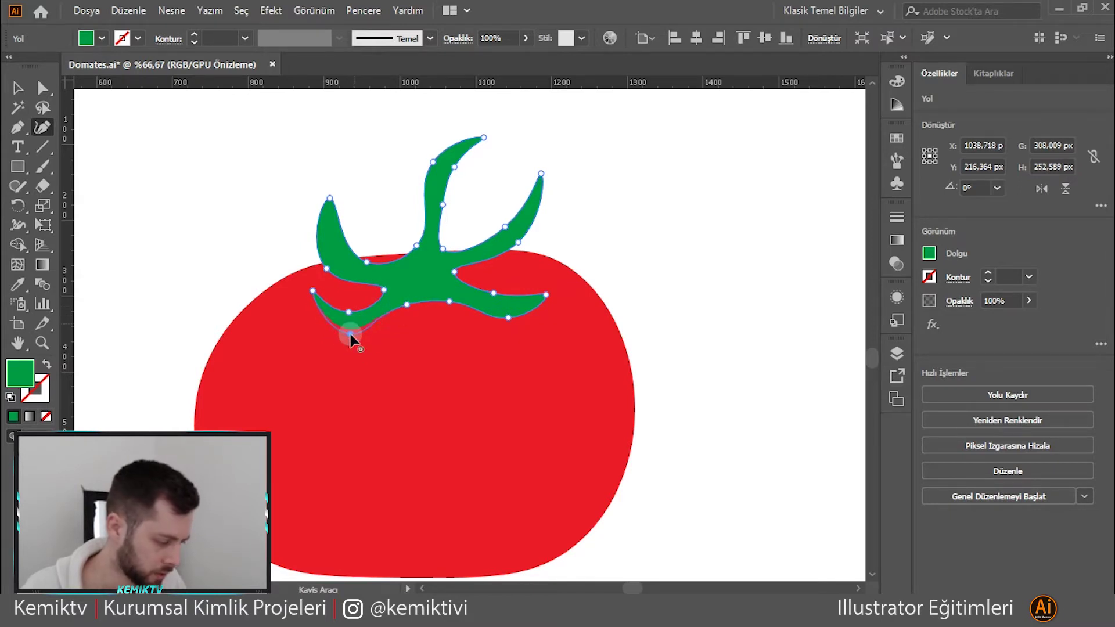
left_click(416, 300)
- Pull the lower-right leaf's edge and tip downward
mouse_move(450, 301)
left_mouse_down()
mouse_move(446, 316)
mouse_move(474, 299)
left_mouse_up()
left_click(490, 292)
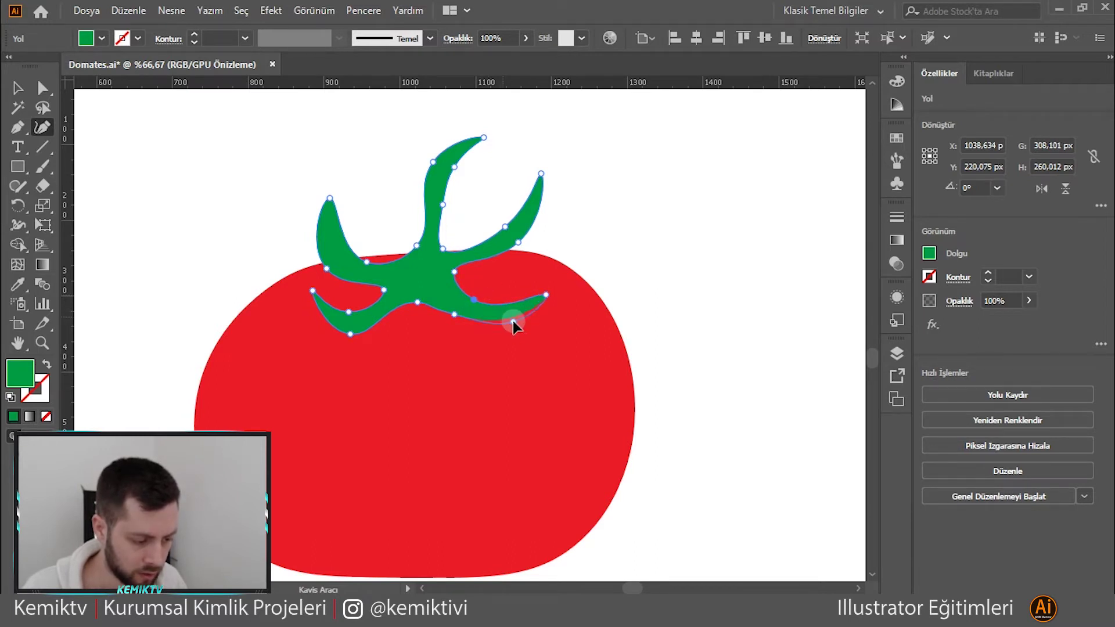
left_click(514, 319)
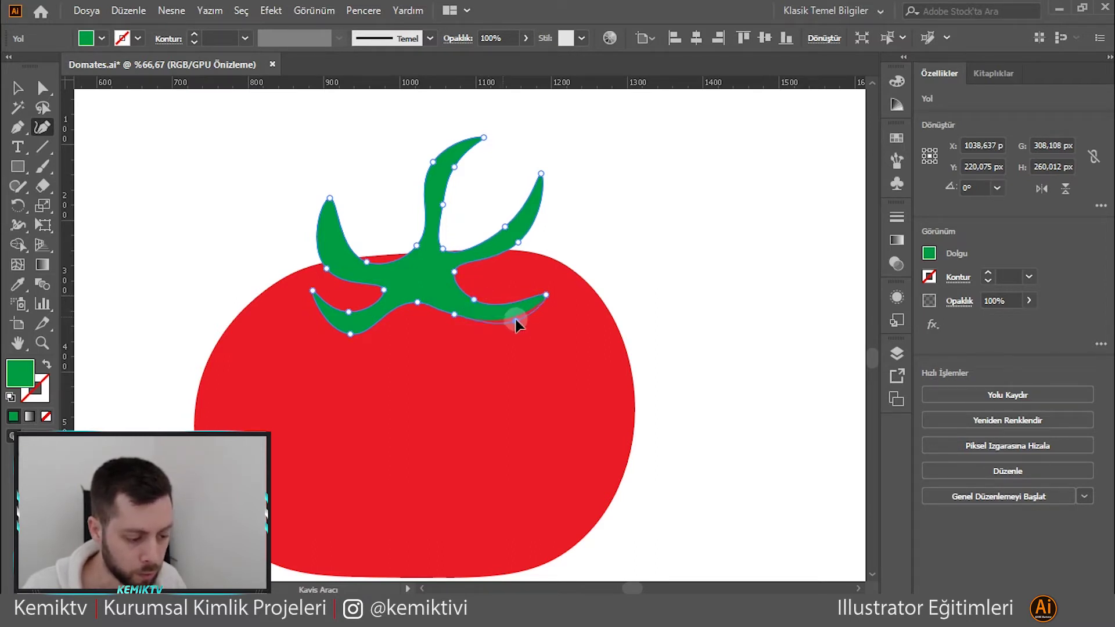
left_click(514, 318)
left_click(545, 296)
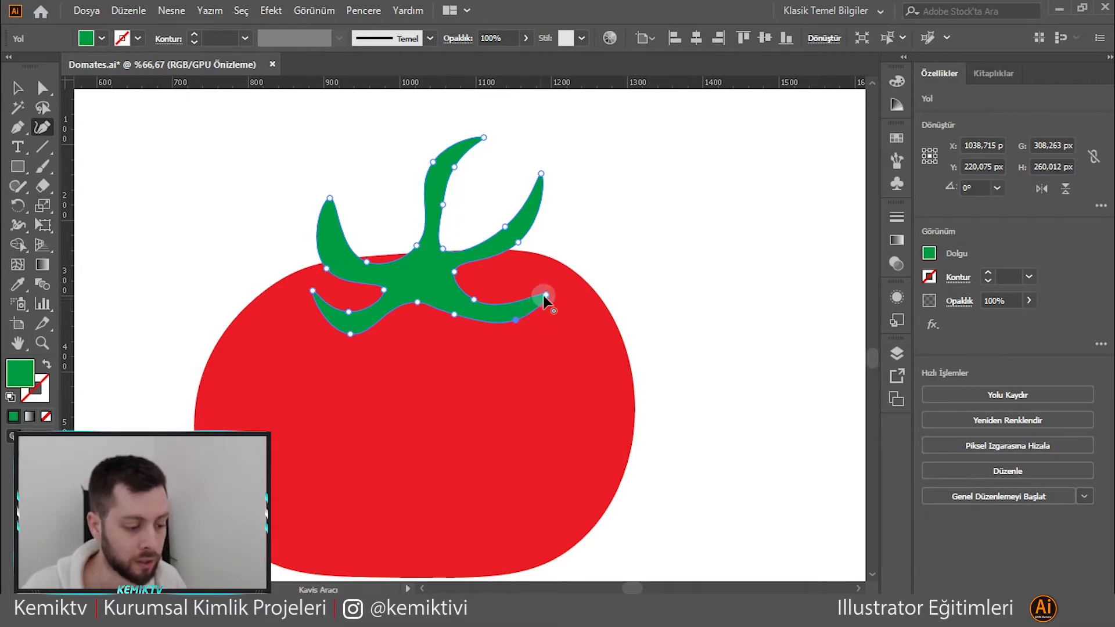
left_click(456, 270)
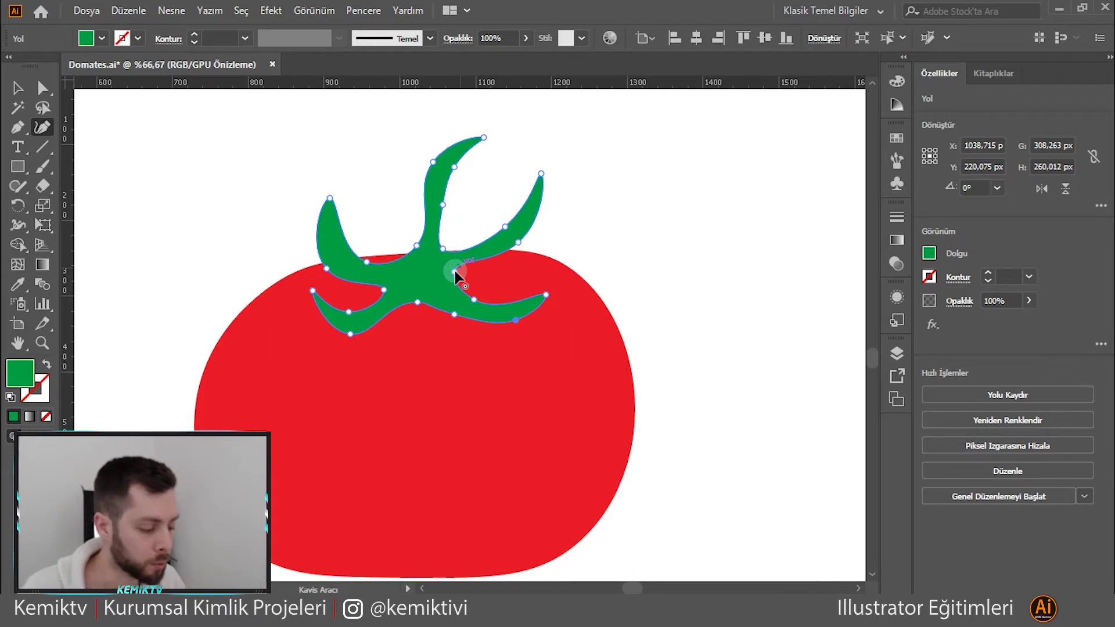
left_click(455, 167)
- Bend the upper-right leaf and lower its tip to shorten it, then select the whole stem
left_click(31, 95)
left_click(486, 259)
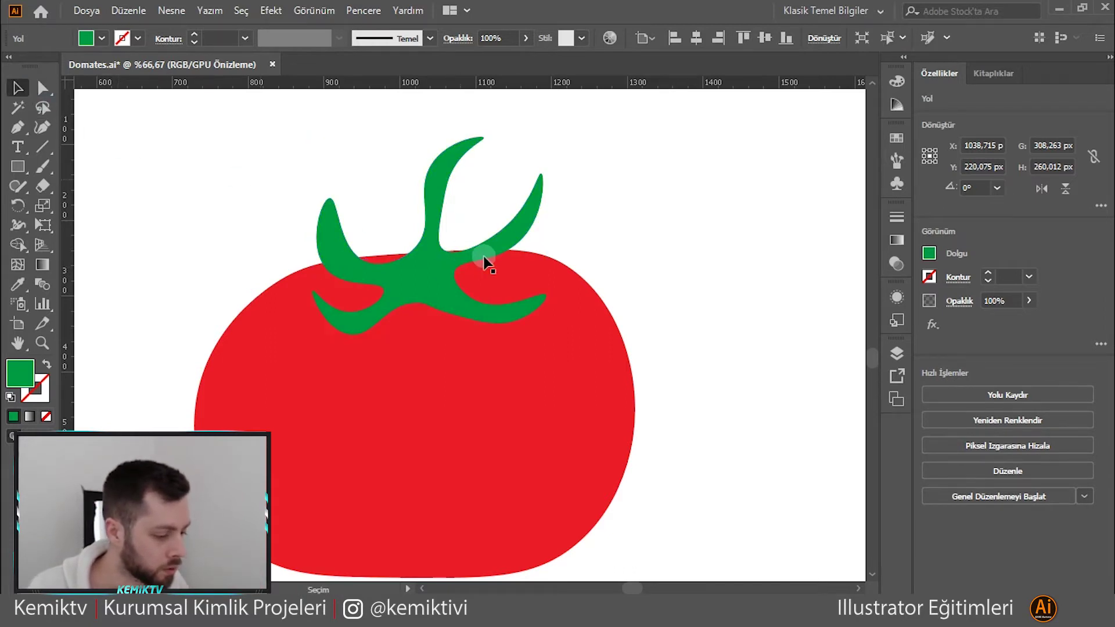
left_click(471, 257)
left_click(42, 128)
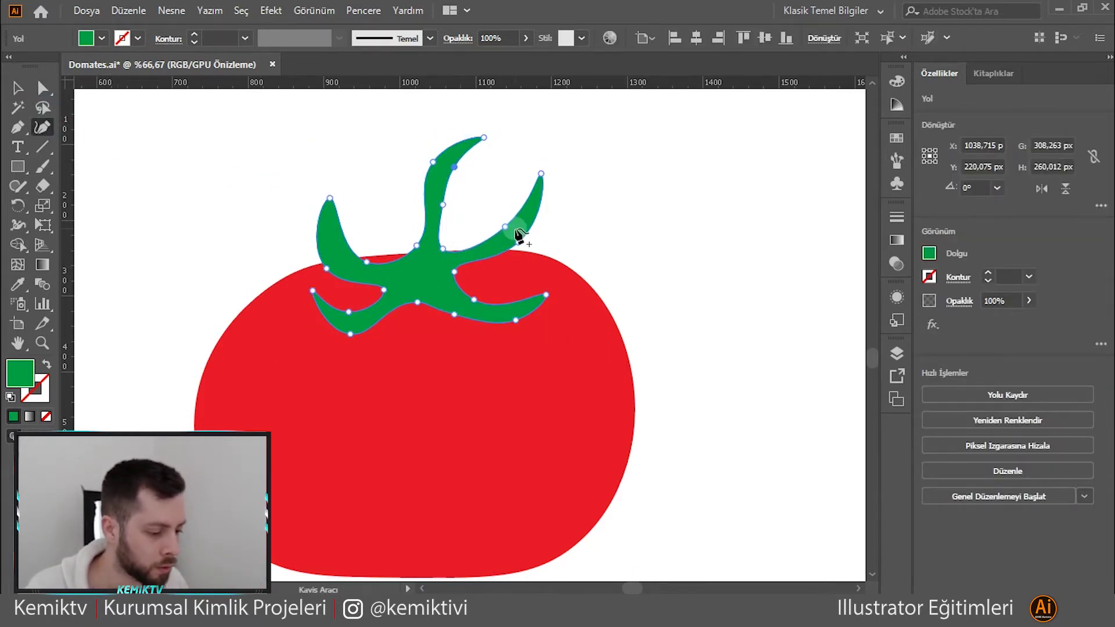
left_click_drag(517, 252, 507, 243)
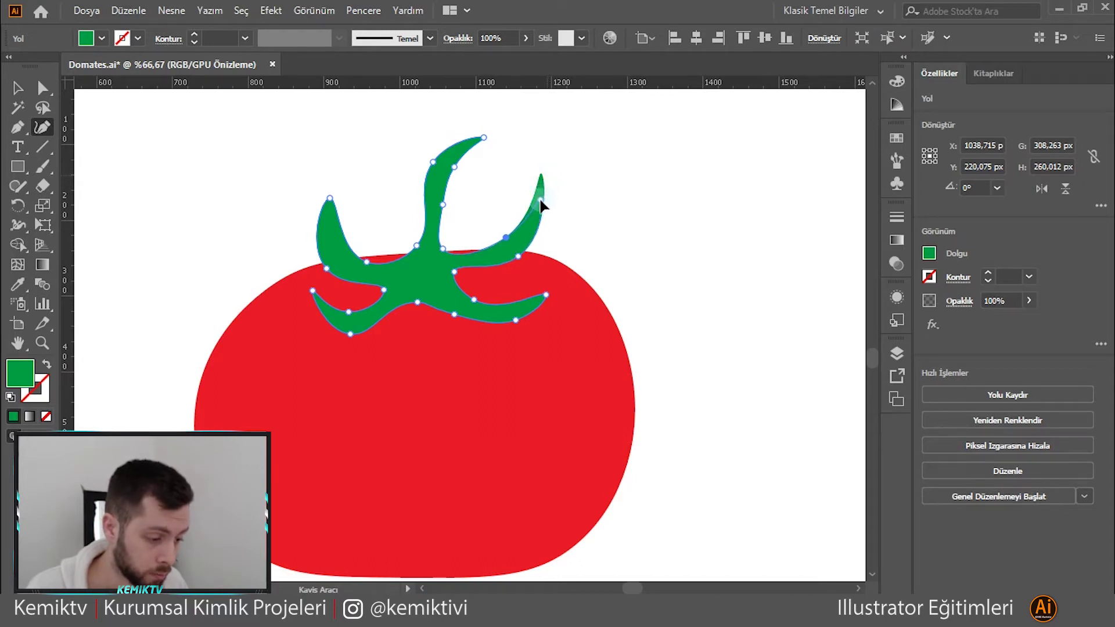
left_click_drag(540, 204, 540, 201)
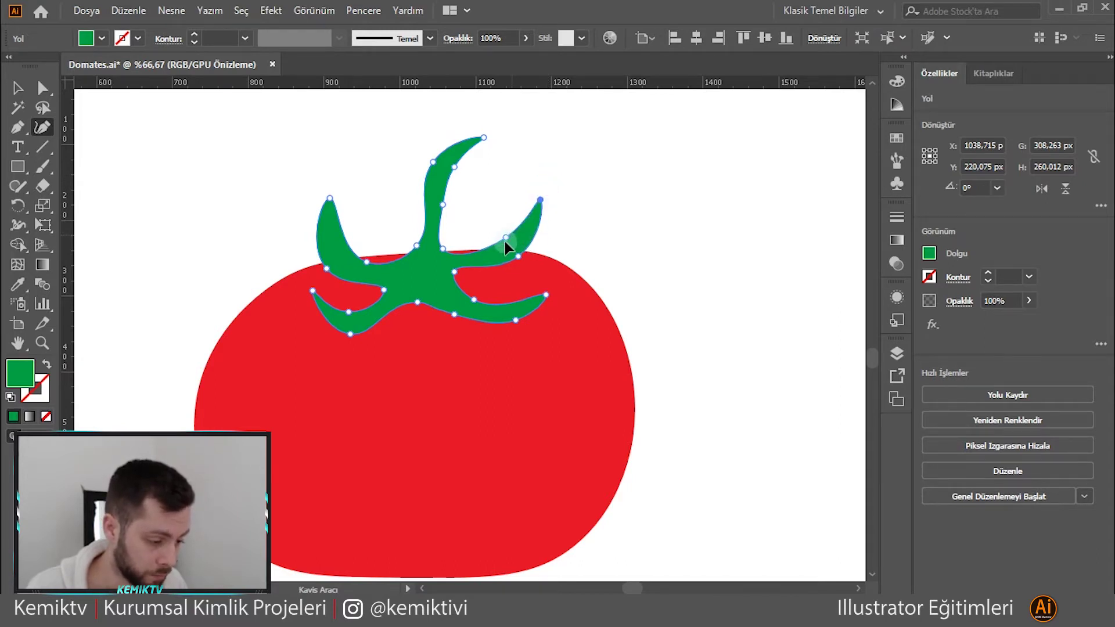
left_click(506, 238)
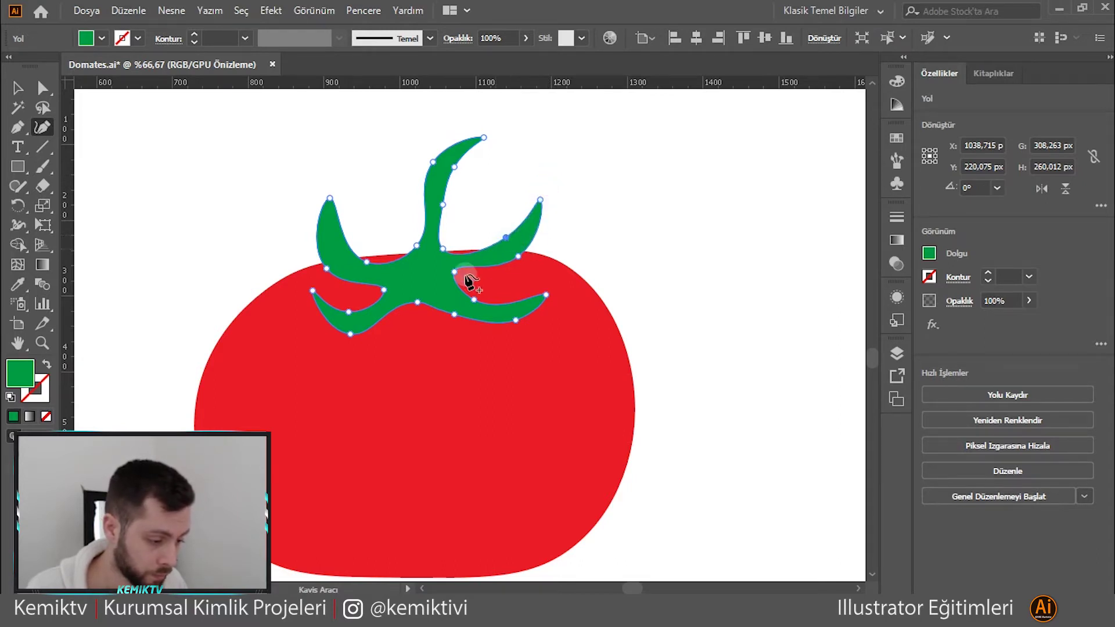
left_click(424, 290)
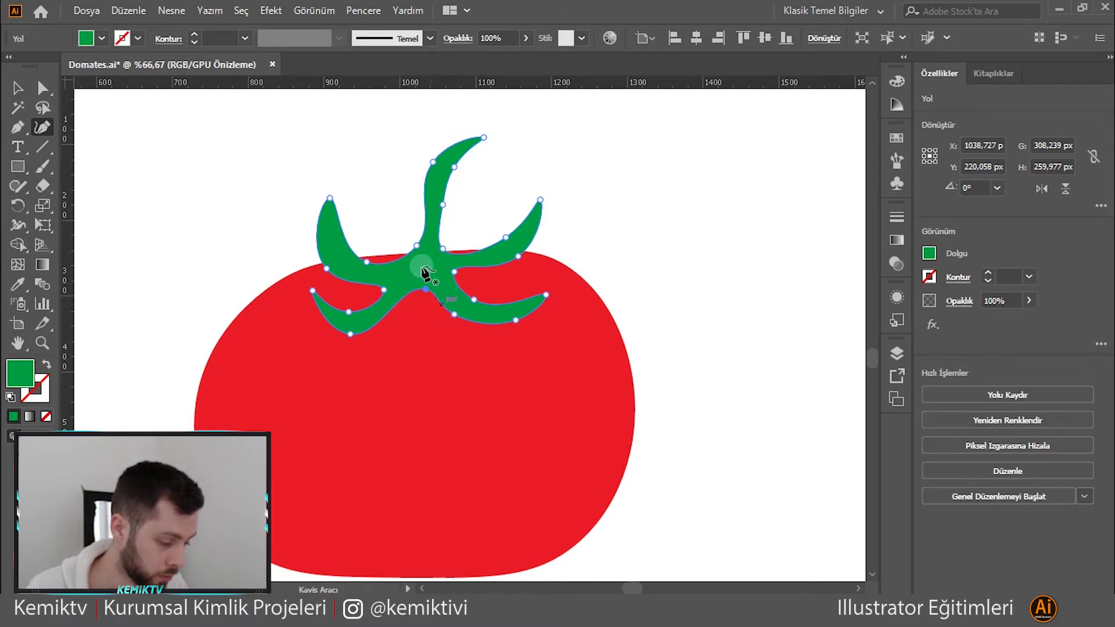
left_click(24, 87)
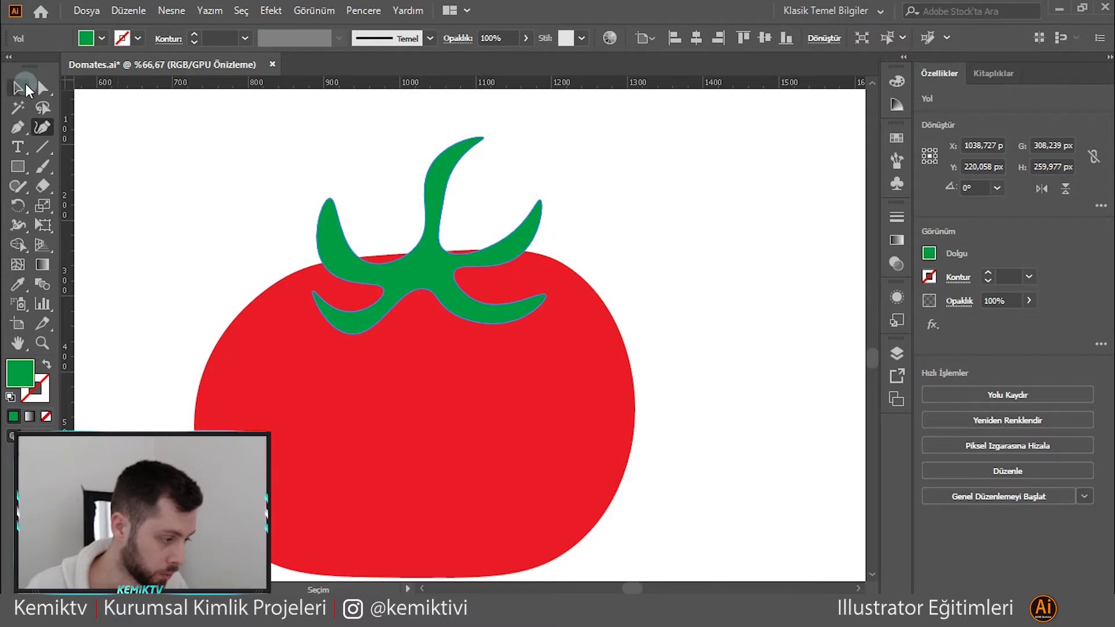
- Move the stem slightly upward and recentre the view on the tomato
left_click(189, 184)
mouse_move(428, 272)
left_mouse_down()
mouse_move(427, 281)
mouse_move(424, 256)
left_mouse_up()
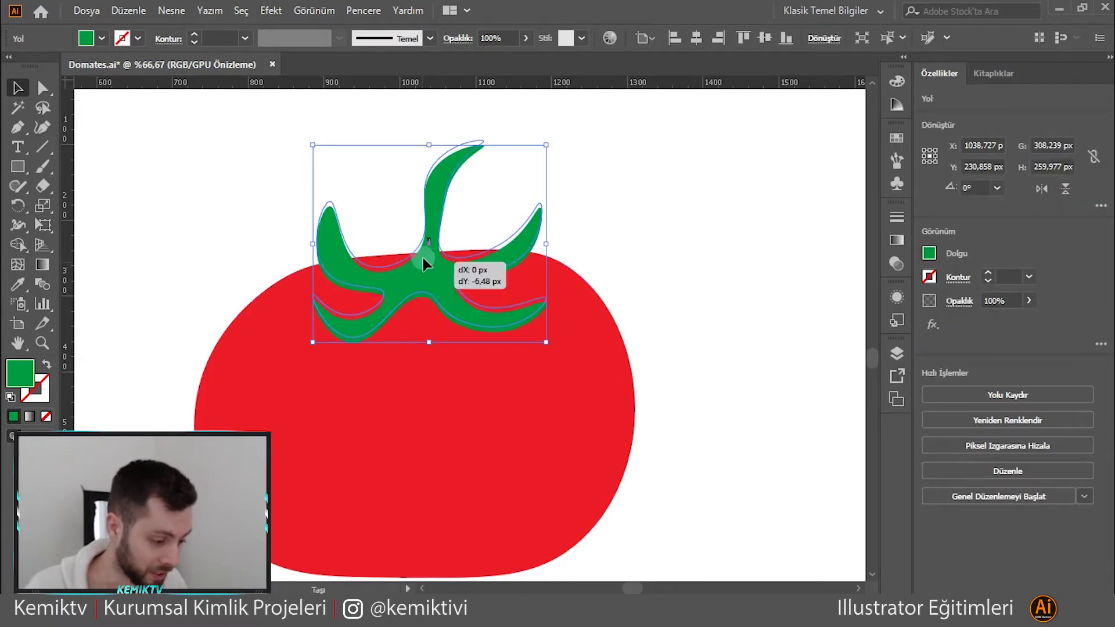
left_click(383, 233)
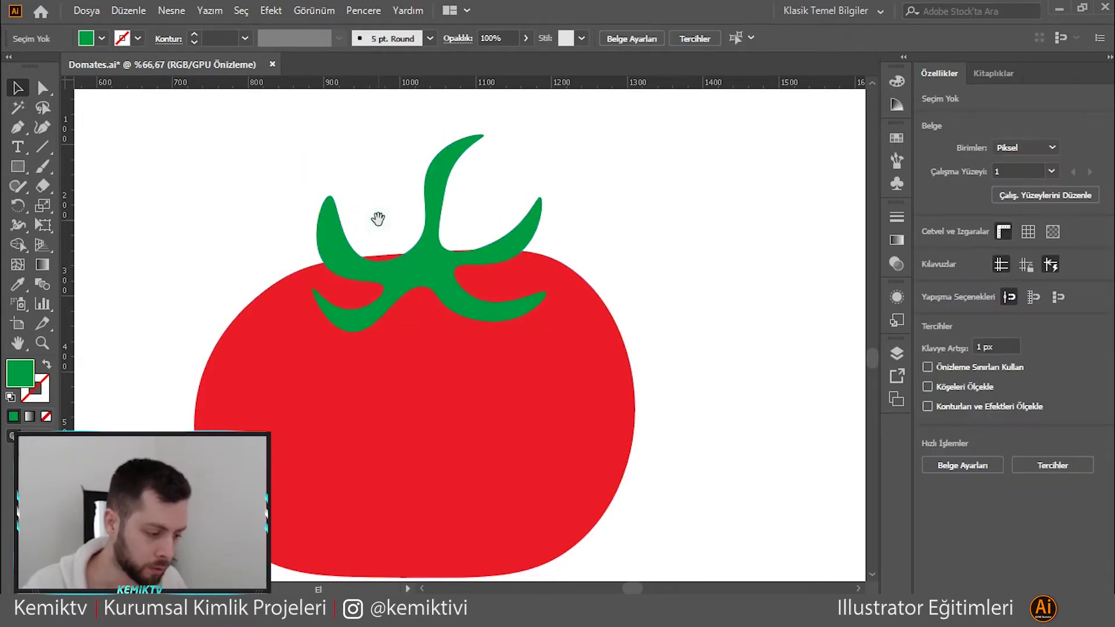
left_click_drag(376, 219, 493, 183)
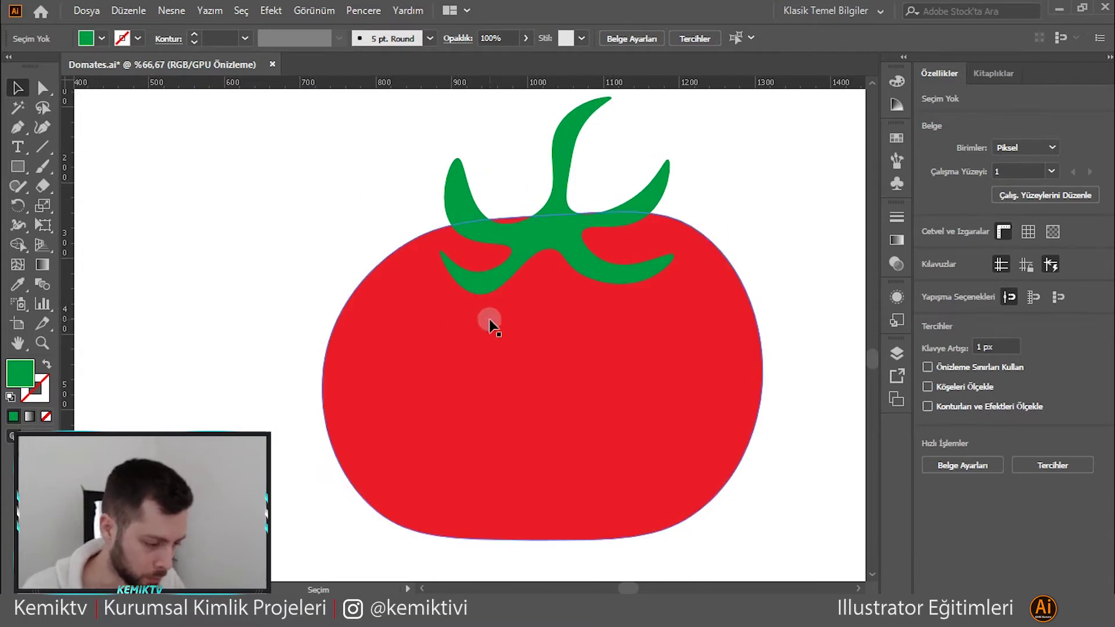
scroll(341, 299, "down", 1)
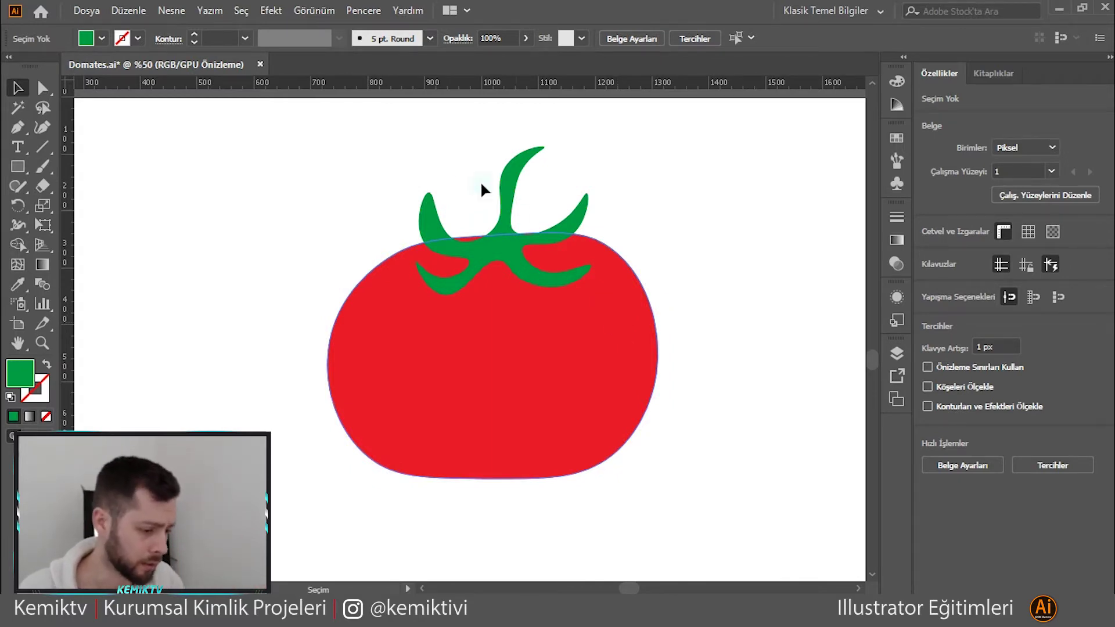
scroll(535, 241, "up", 1)
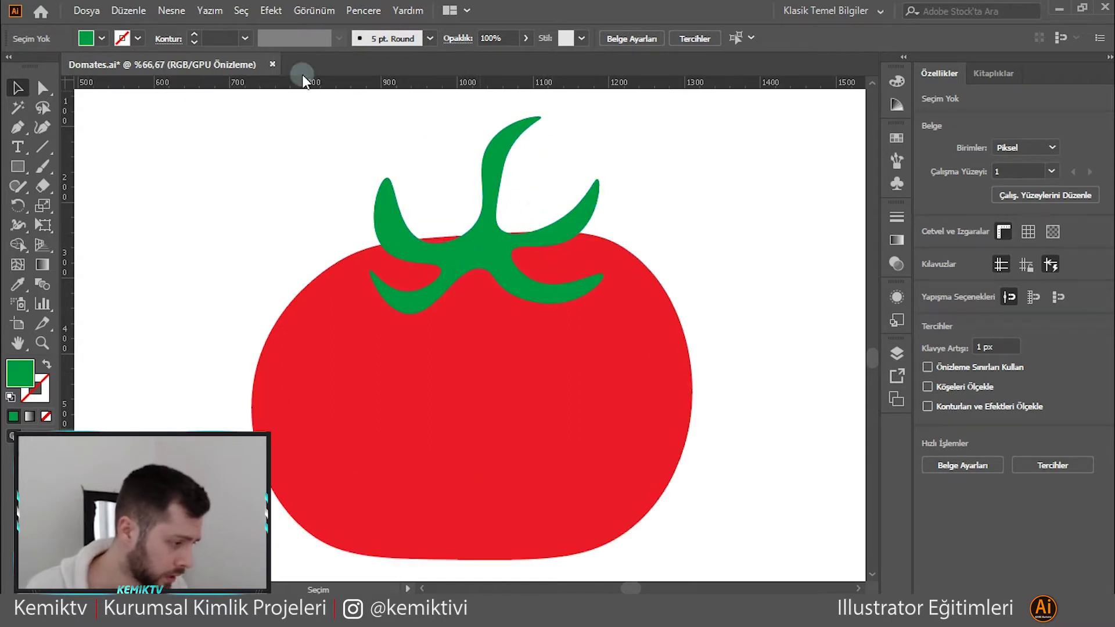
- Alt-drag the stem to make a copy offset slightly upward
left_click(10, 127)
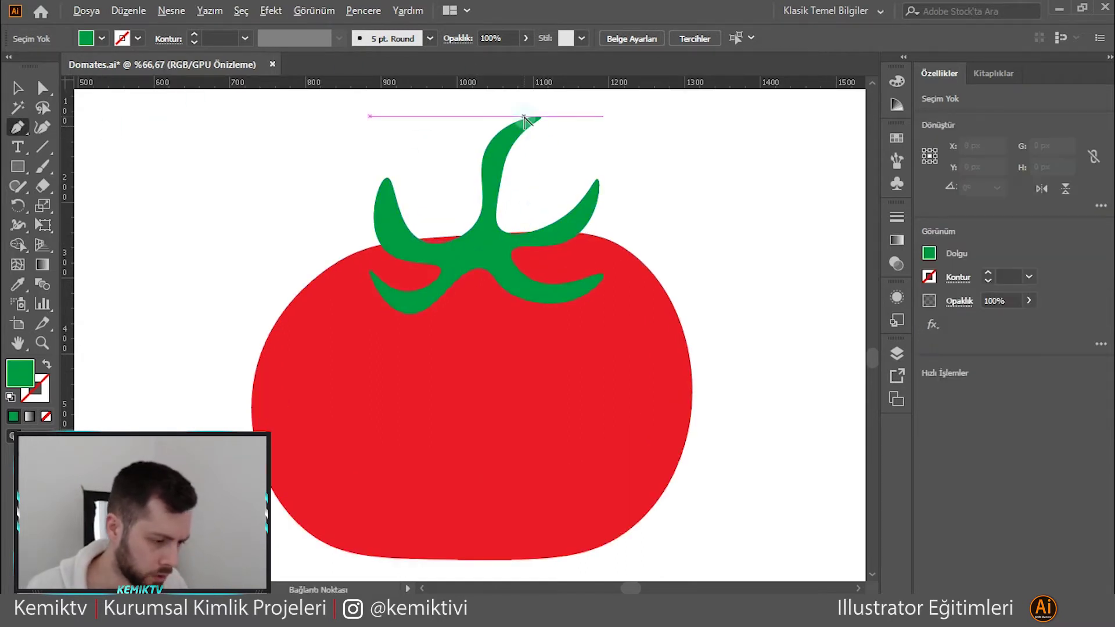
scroll(523, 116, "up", 1)
left_click(18, 88)
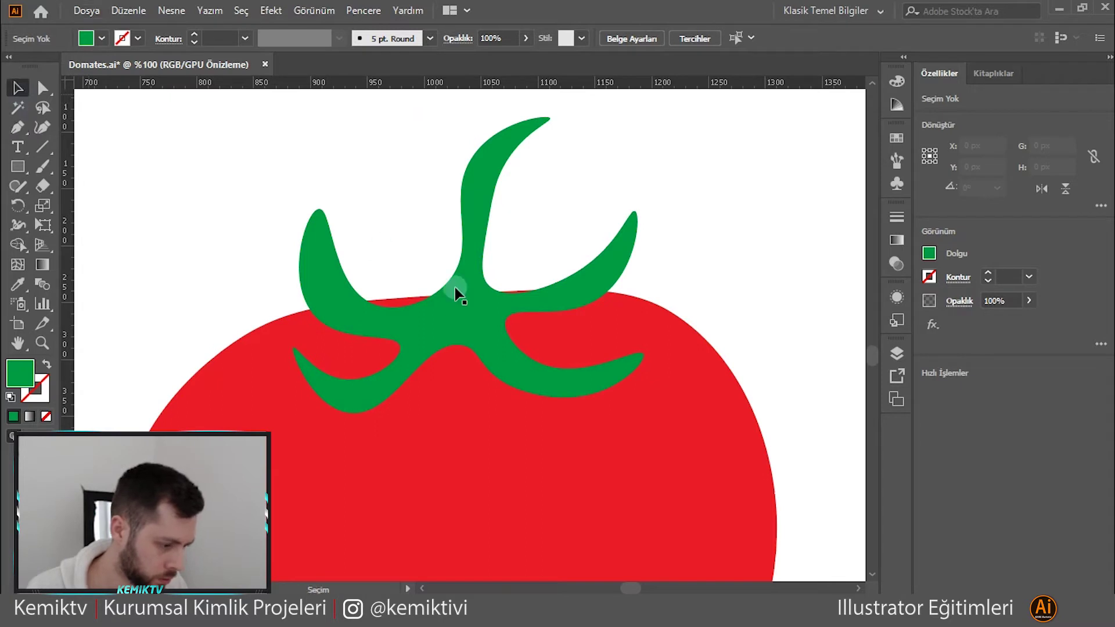
left_click(470, 319)
left_click_drag(470, 319, 469, 316)
scroll(468, 316, "down", 2)
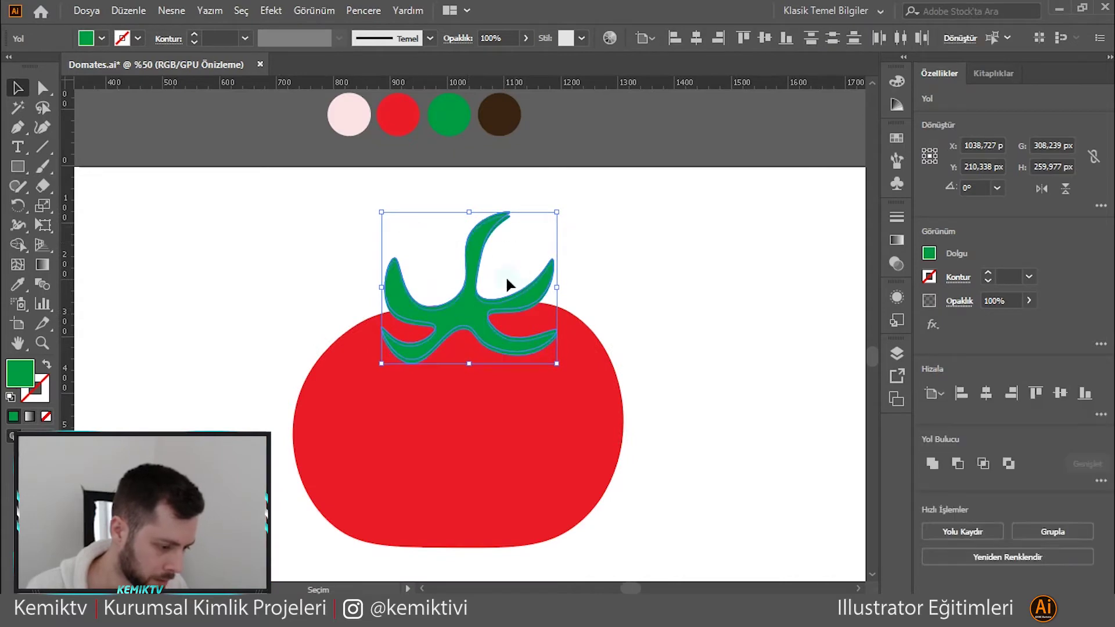
- Place a copy of the stem in free space at upper-left
left_click_drag(379, 273, 684, 286)
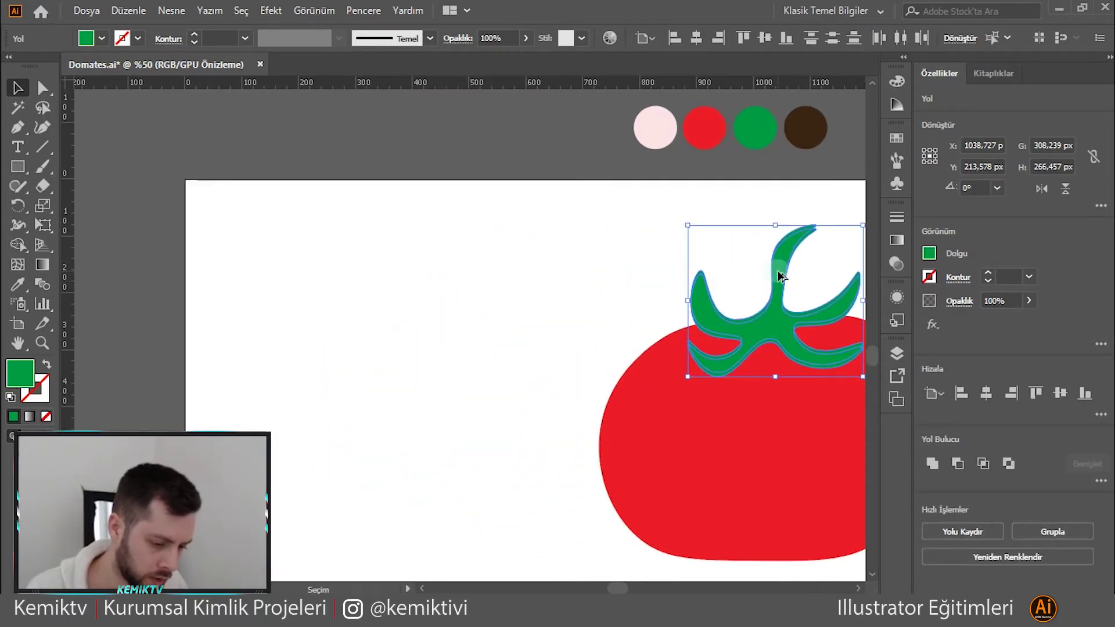
left_click_drag(780, 276, 454, 230)
left_click(639, 276)
left_click(700, 302)
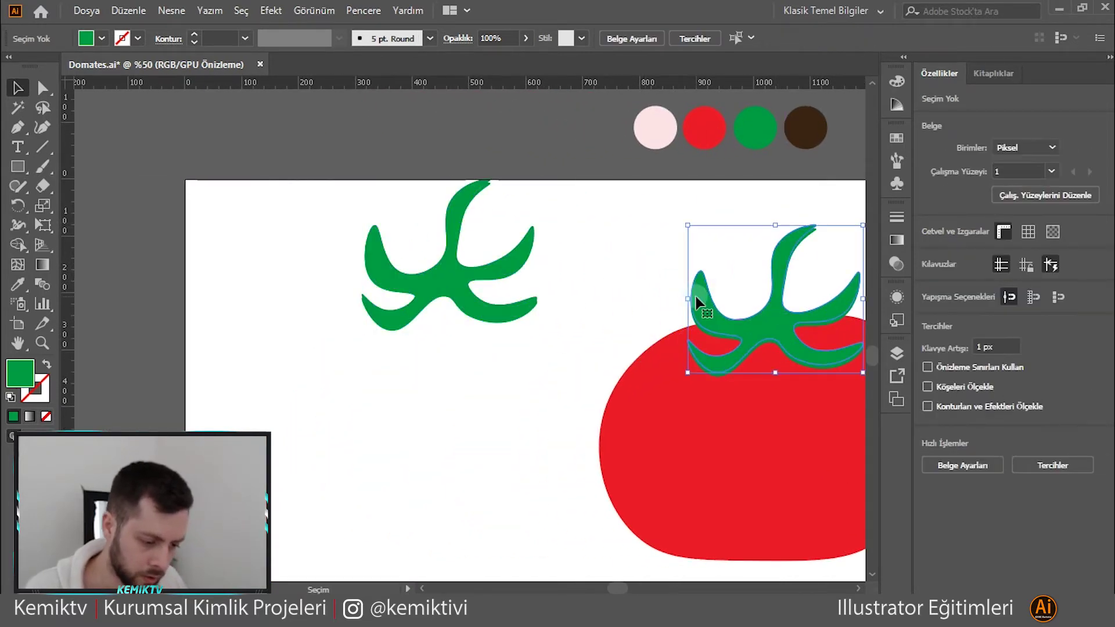
left_click(605, 289)
scroll(458, 256, "up", 1)
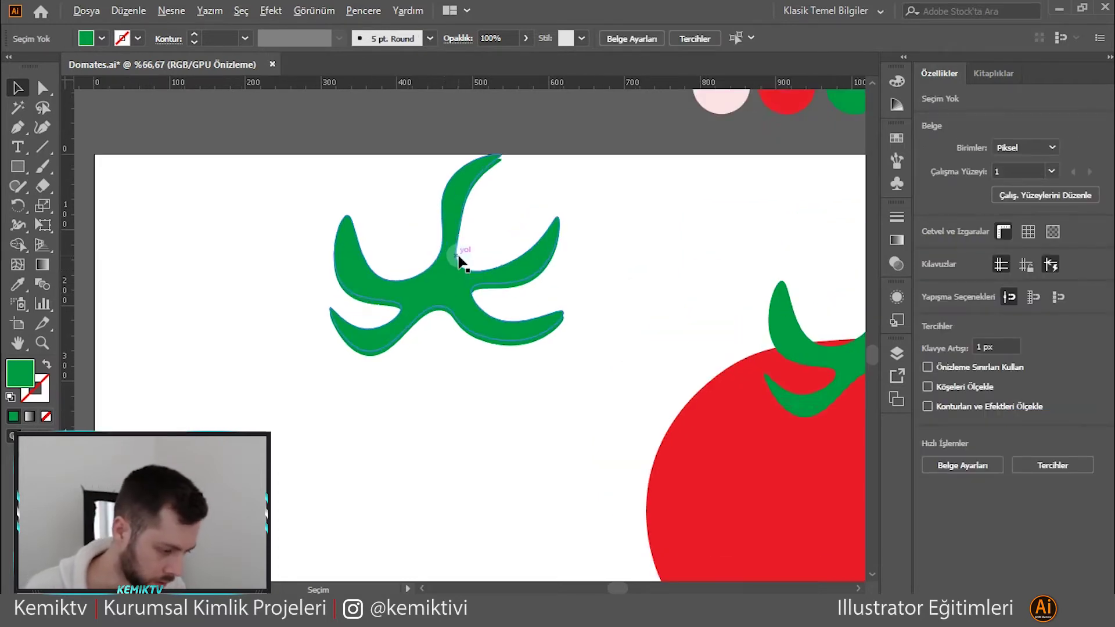
scroll(459, 262, "up", 1)
left_click(444, 287)
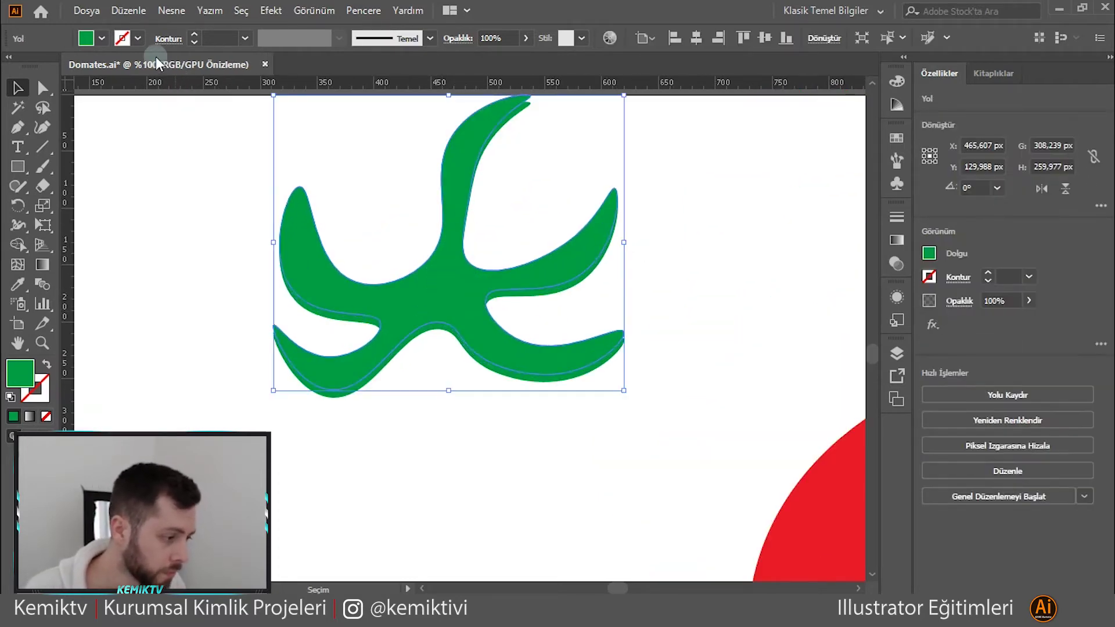
- Give the stem copy no fill and a magenta 1 pt stroke
left_click(103, 39)
left_click(12, 64)
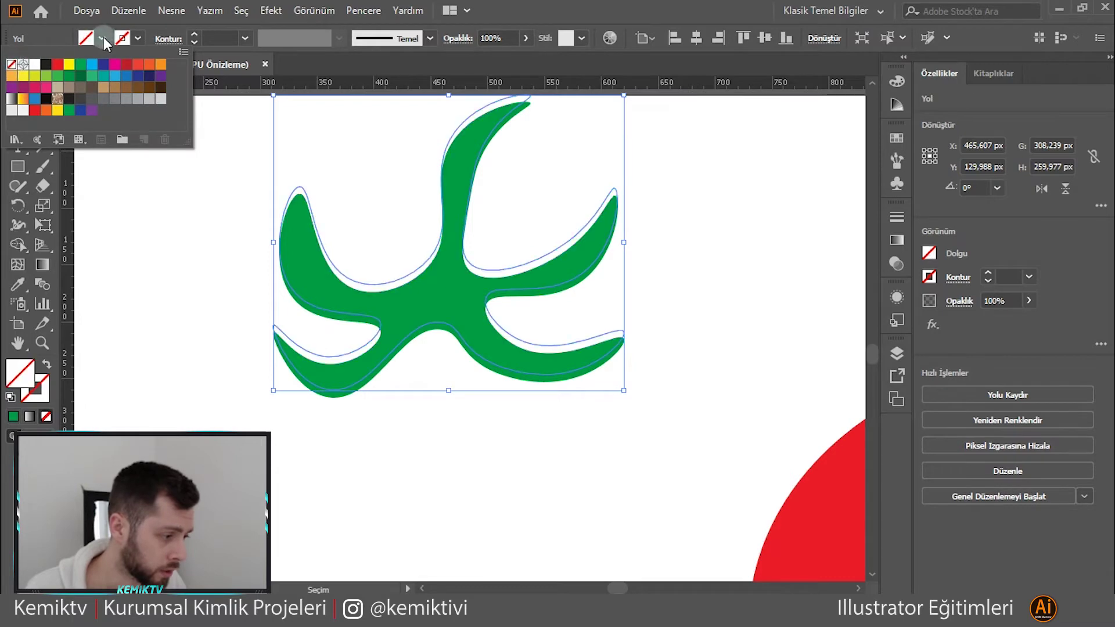
left_click(103, 39)
left_click(138, 38)
left_click(115, 64)
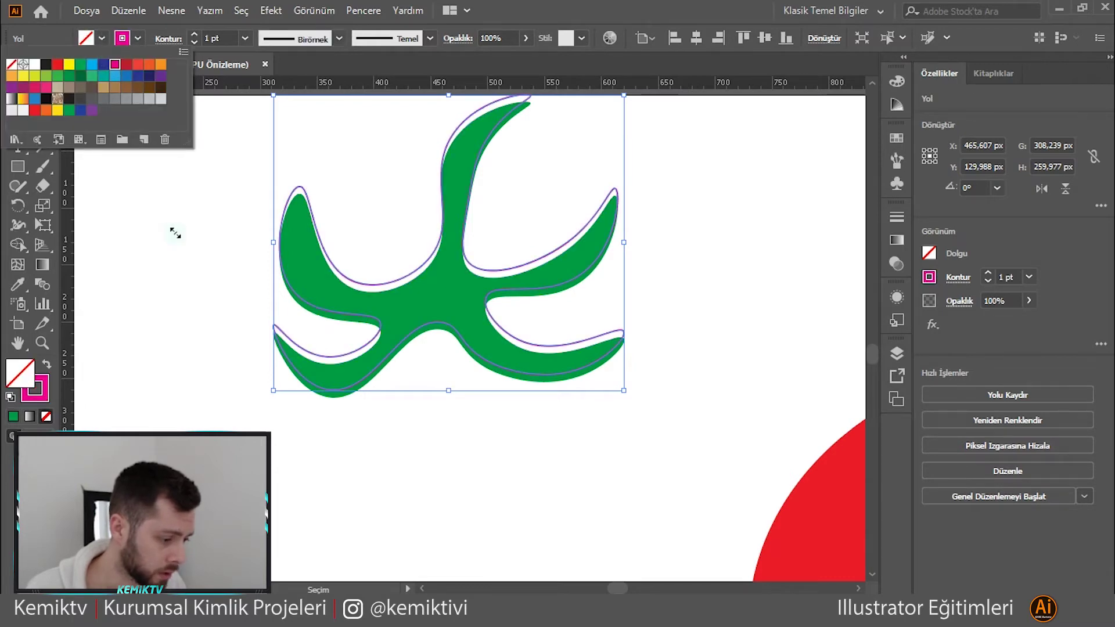
- Nudge the magenta outline about 4 px up and select it with the green stem
left_click(227, 304)
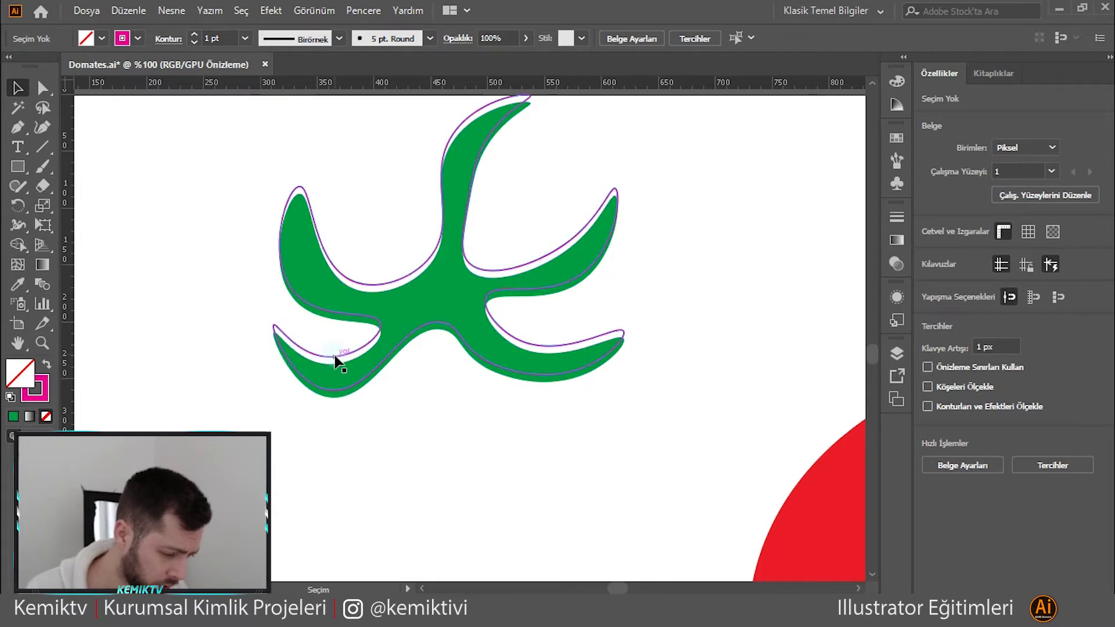
left_click_drag(337, 360, 337, 356)
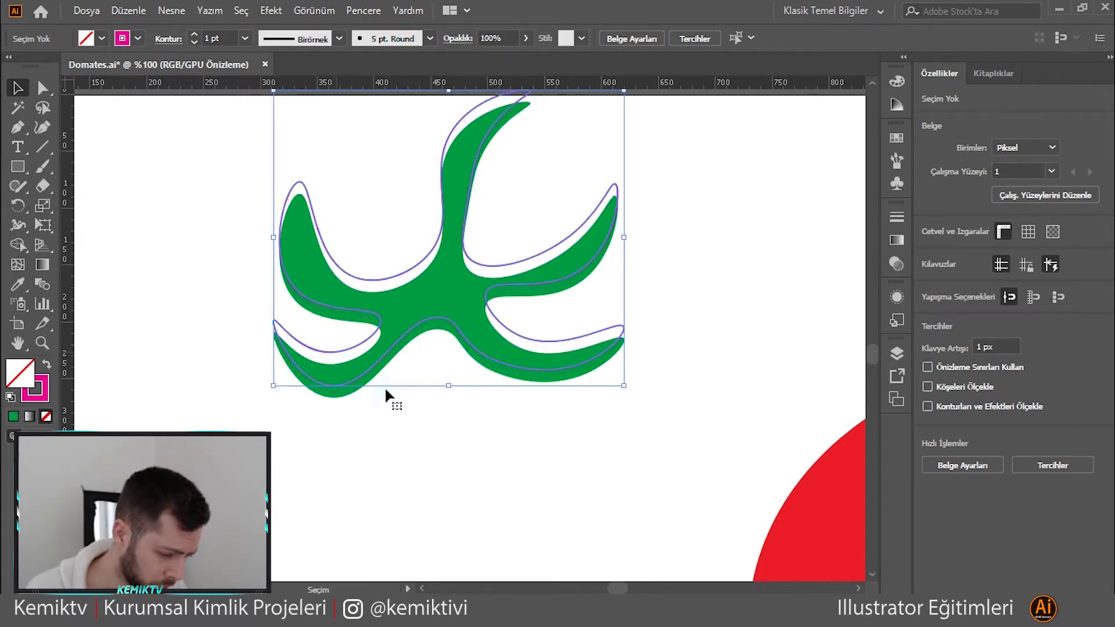
left_click(490, 458)
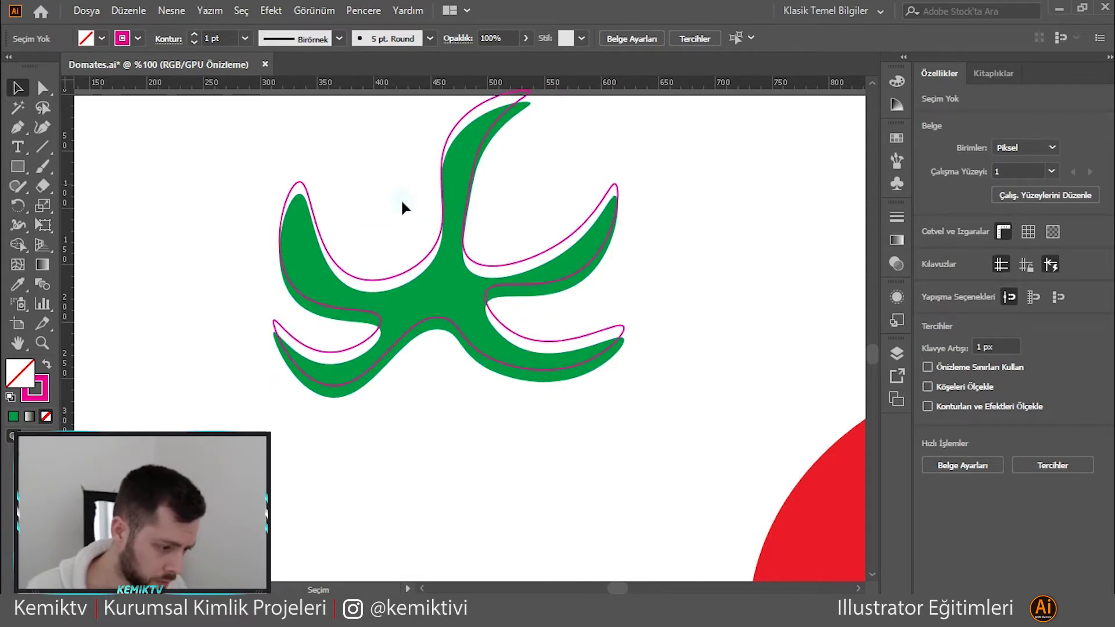
left_click_drag(557, 344, 499, 333)
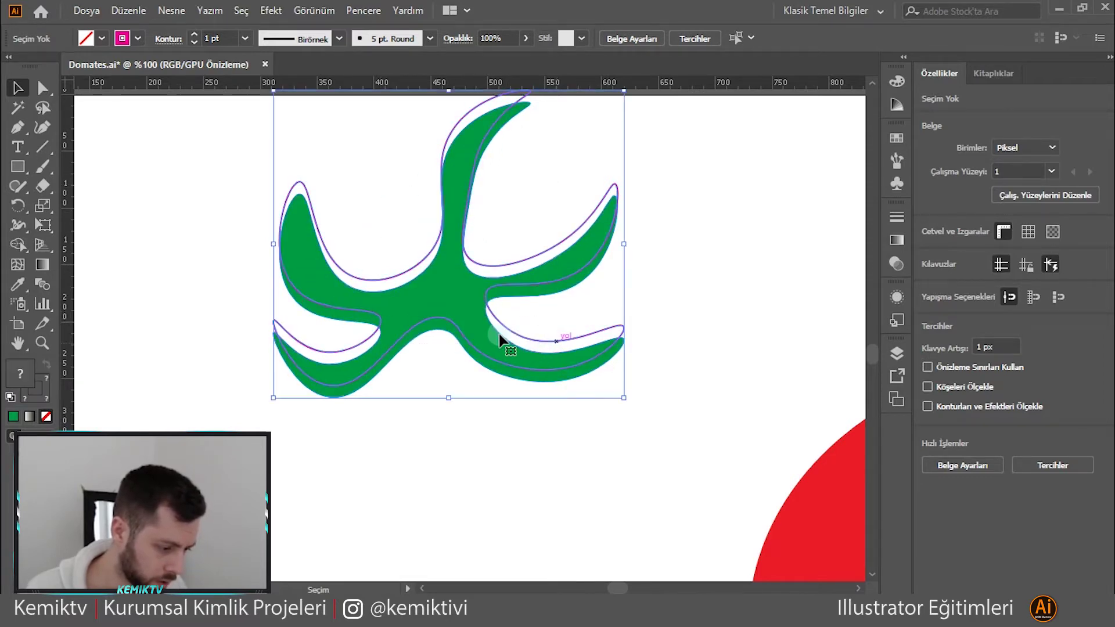
- Alt-click the central green area and six overlap regions with Shape Builder, leaving green crescent strips
left_click(17, 245)
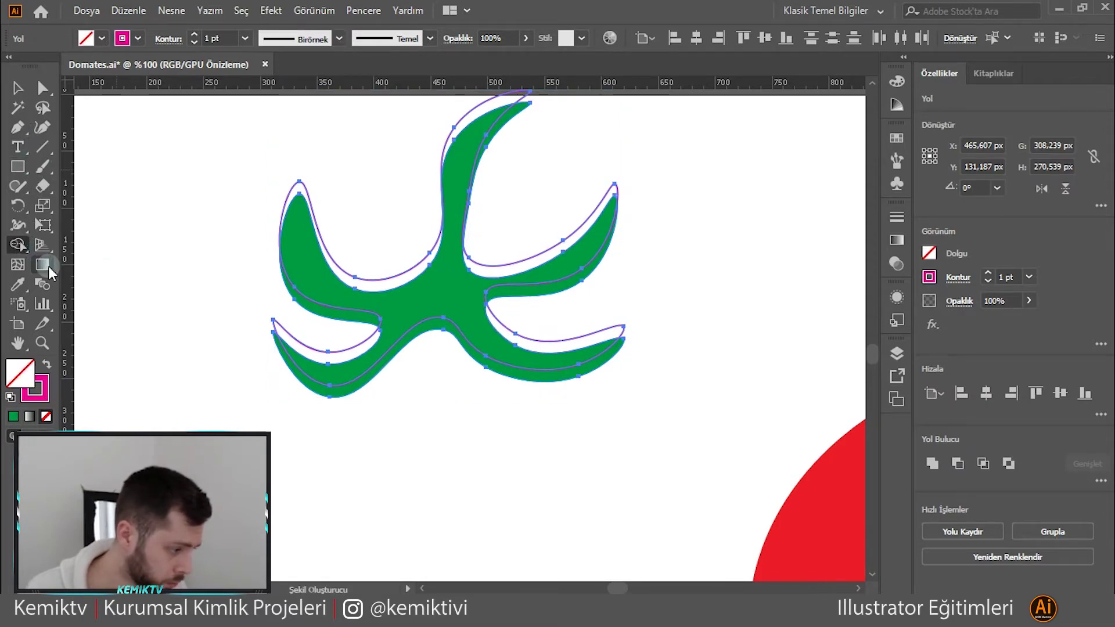
left_click(324, 286, "alt")
left_click(616, 349)
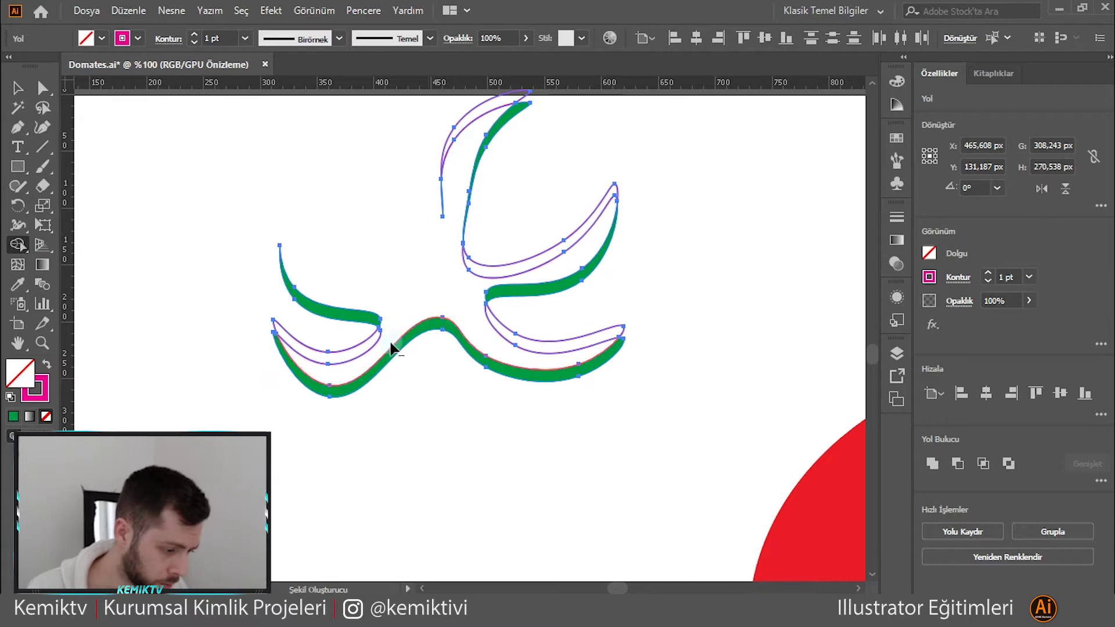
left_click(337, 349, "alt")
left_click(541, 265, "alt")
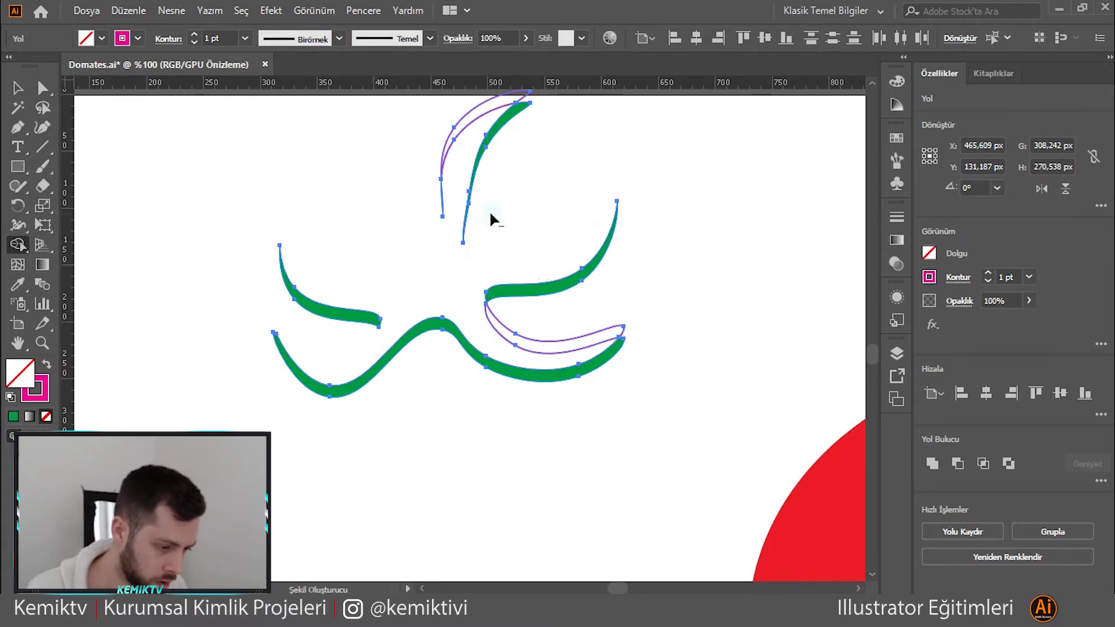
left_click(455, 162, "alt")
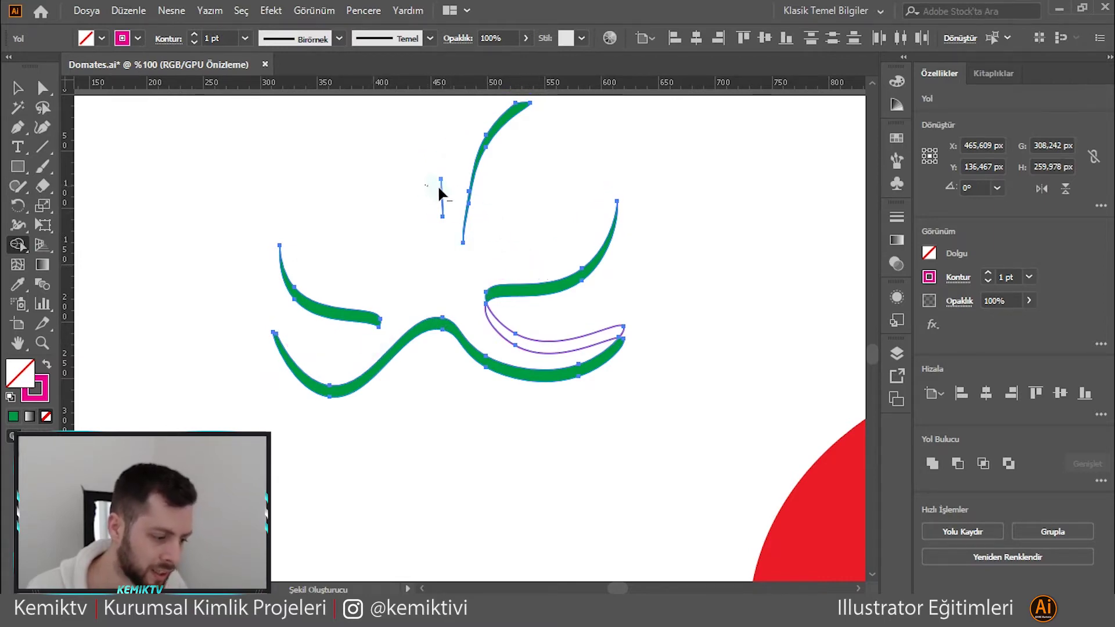
left_click(525, 342, "alt")
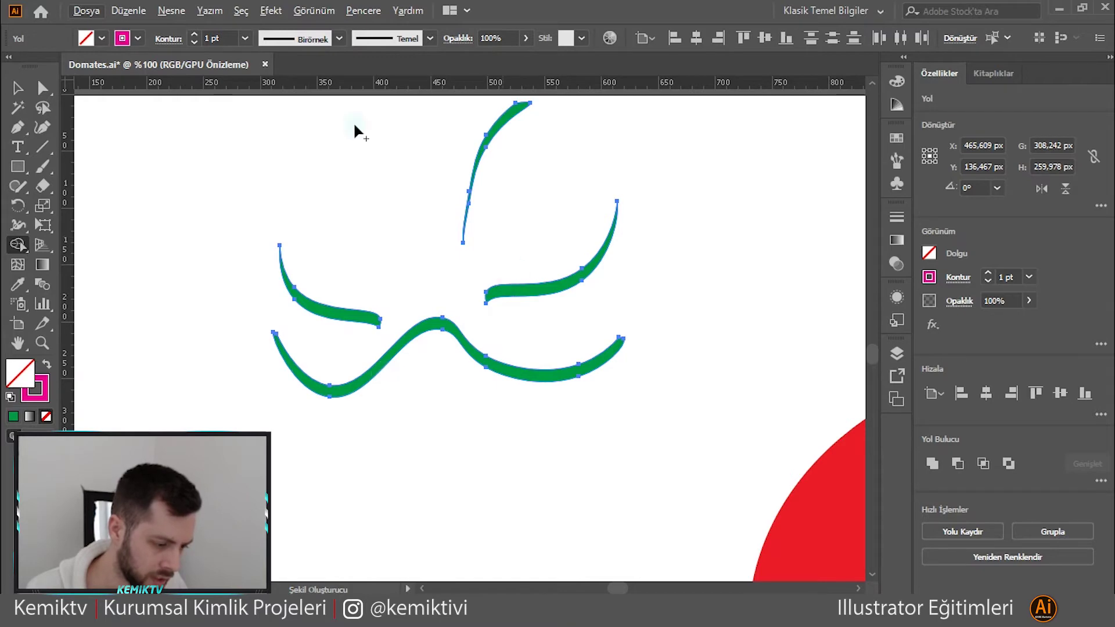
left_click(17, 87)
- Move the green crescent strips onto the tomato stem and send them backward behind it
left_click(245, 195)
scroll(245, 195, "down", 2)
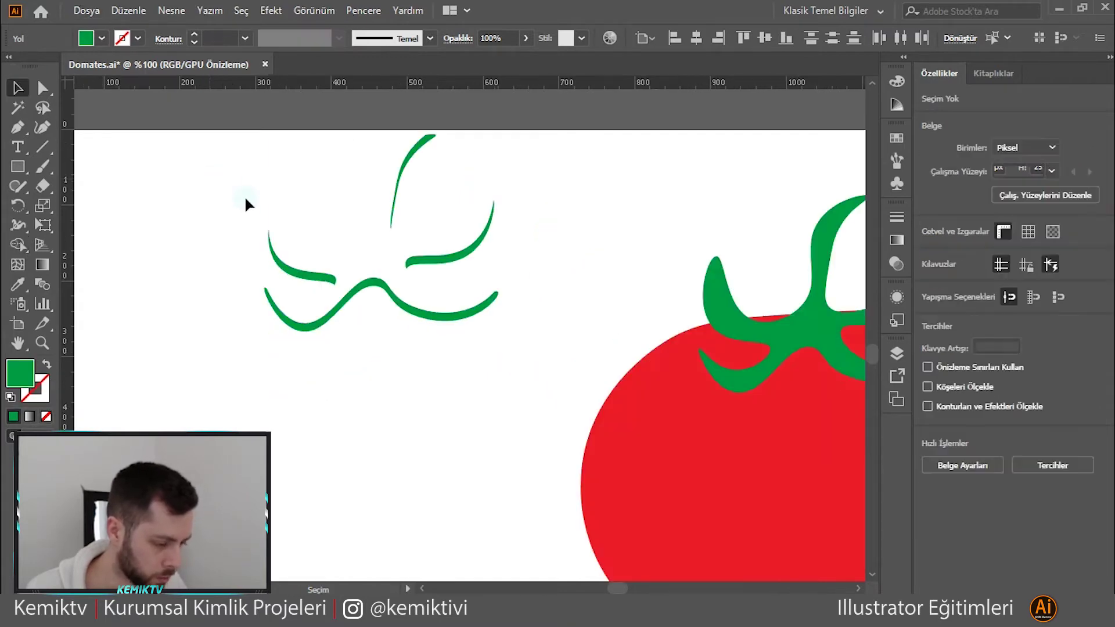
left_click_drag(248, 179, 451, 327)
left_click_drag(493, 252, 311, 284)
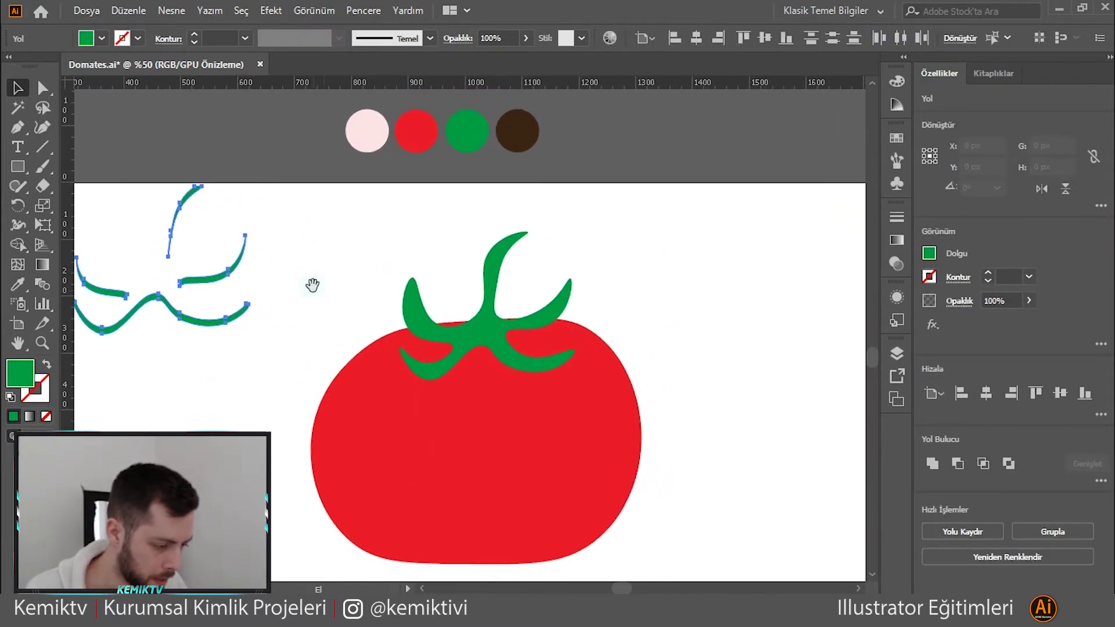
left_click_drag(232, 273, 554, 317)
scroll(444, 378, "up", 3)
right_click(503, 276)
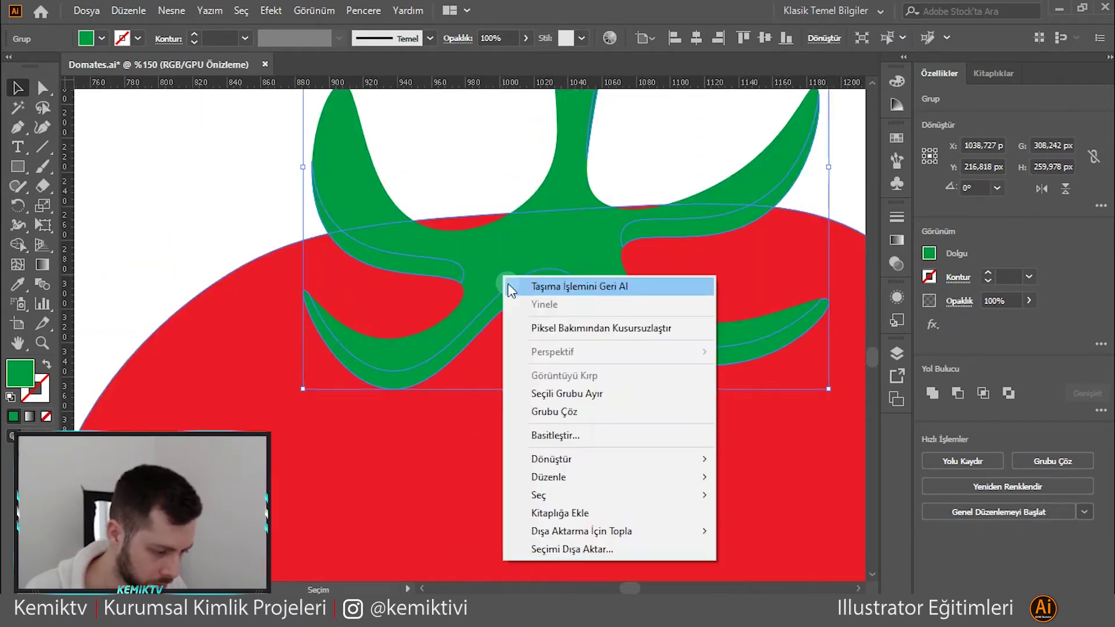
mouse_move(549, 478)
left_click(740, 477)
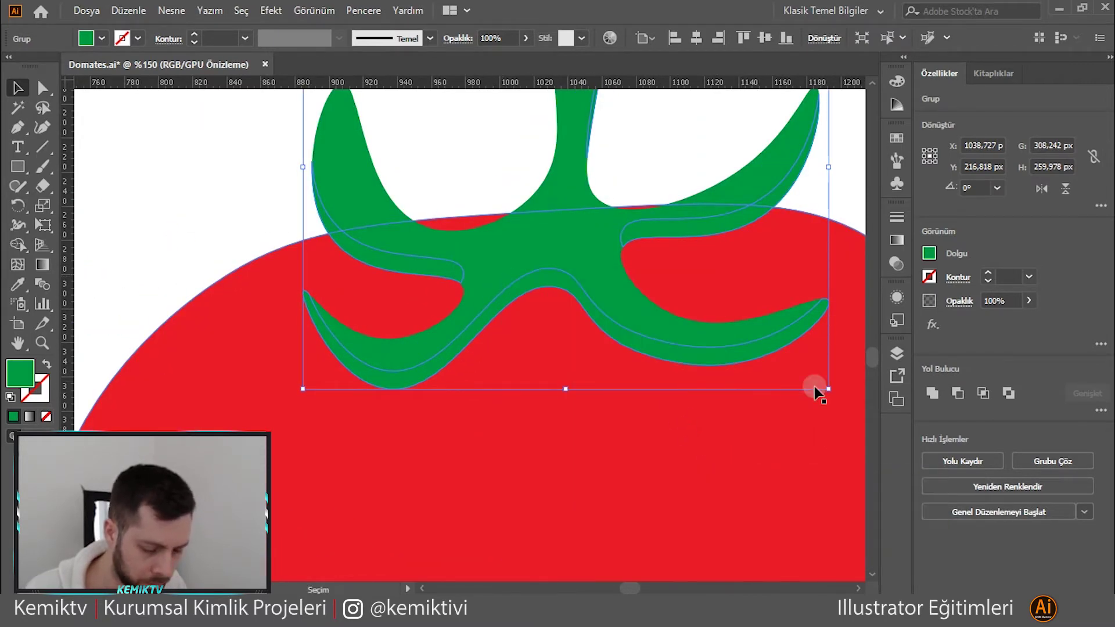
- Fill the crescent shadow strips with dark brown
left_click(930, 254)
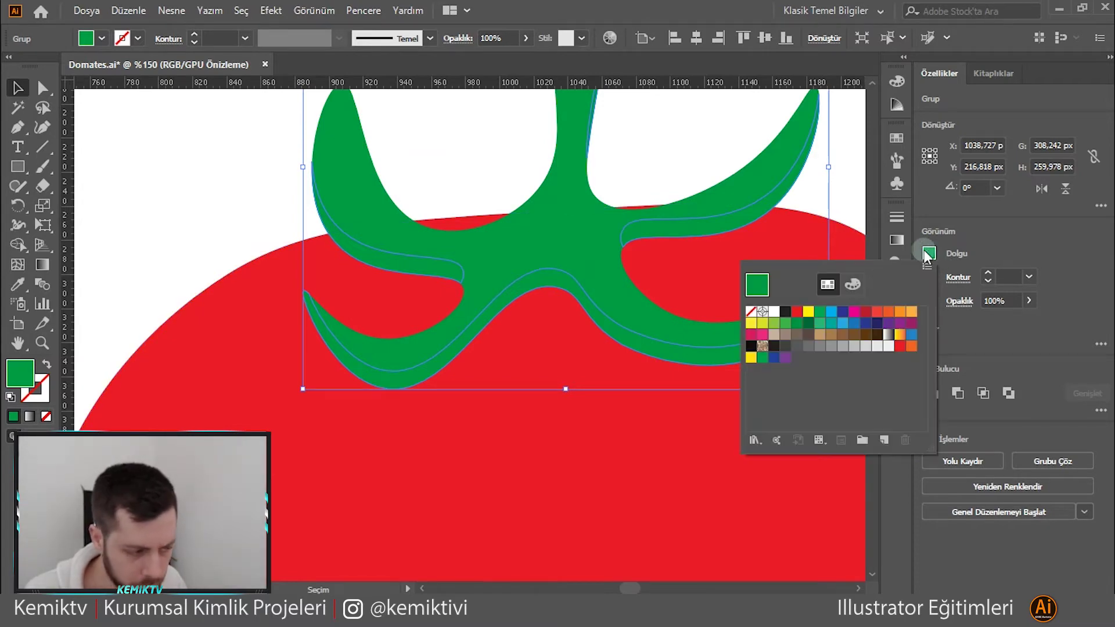
left_click(877, 335)
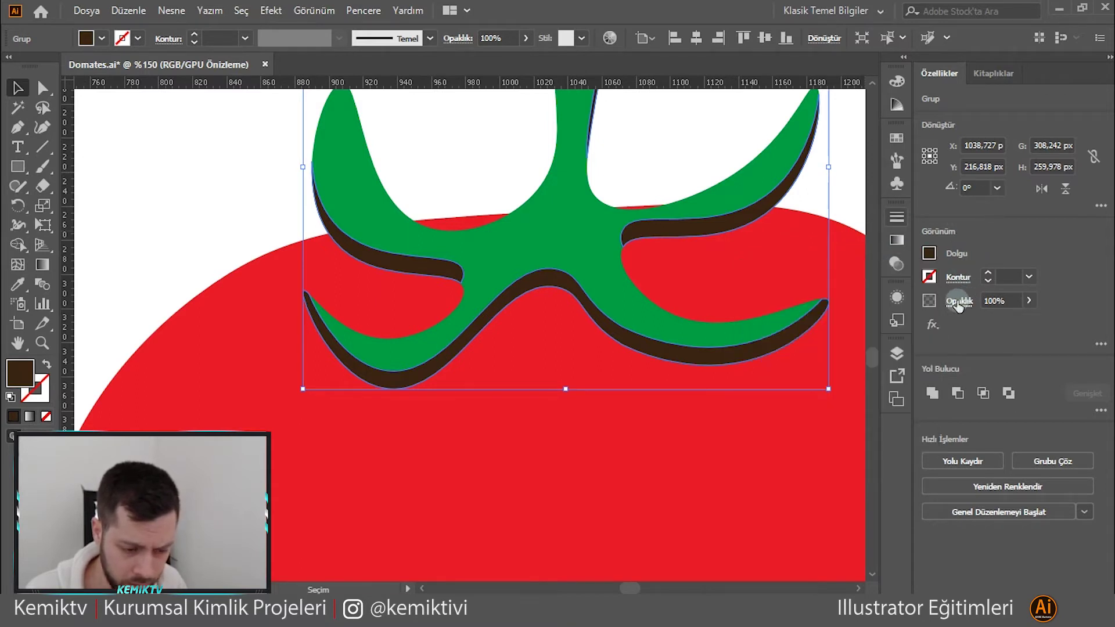
left_click(932, 307)
- Set the shadow strips' blend mode to Koyulaştır (Darken), then reselect the shadow group
left_click(828, 329)
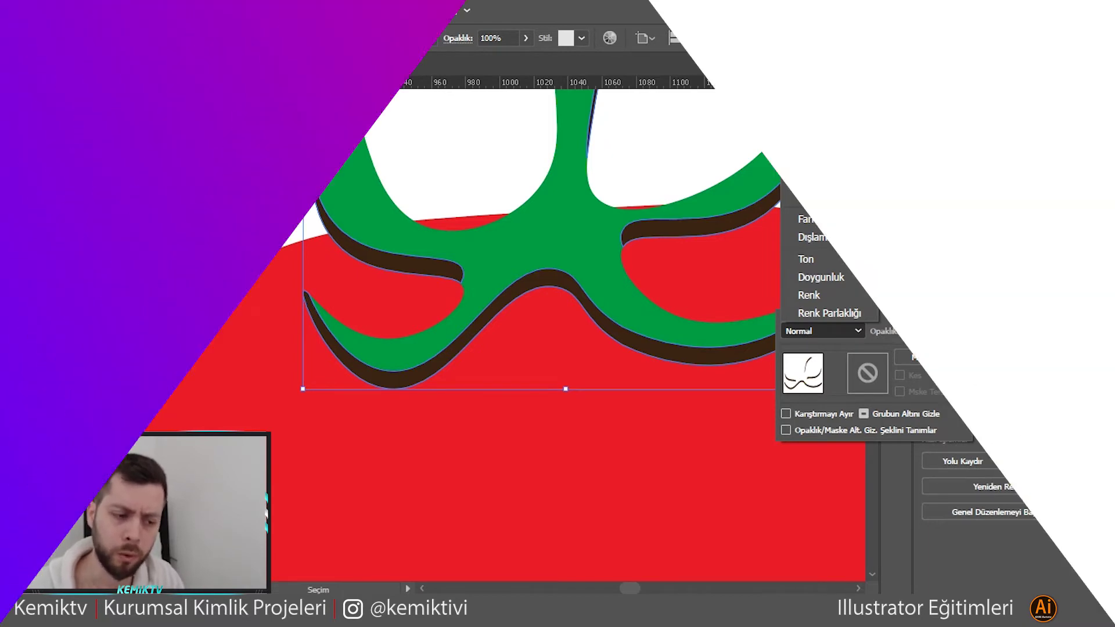
left_click(837, 51)
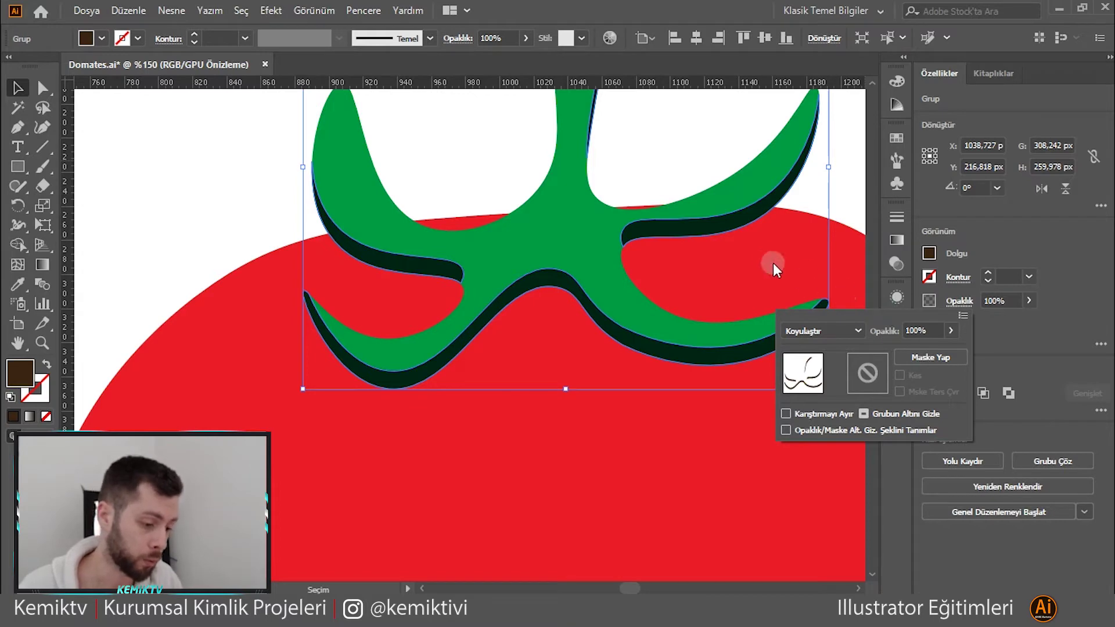
left_click(672, 141)
mouse_move(677, 127)
left_mouse_down()
mouse_move(615, 332)
mouse_move(646, 307)
left_mouse_up()
left_click(624, 147)
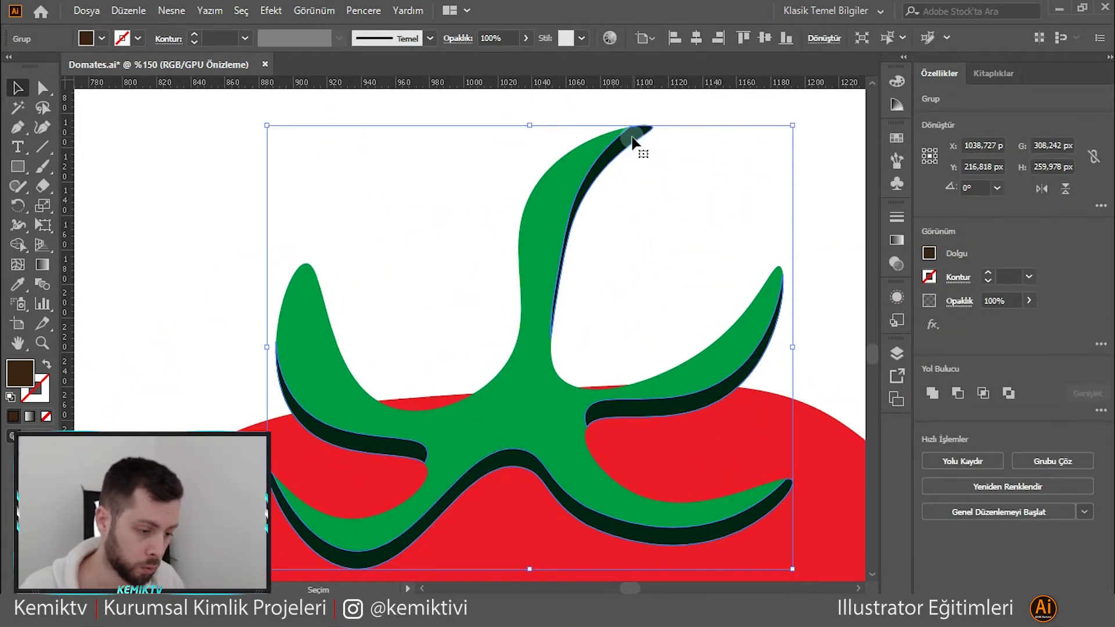
- Delete the stray shadow tip at the top of the stem inside the group
double_click(630, 142)
key("Delete")
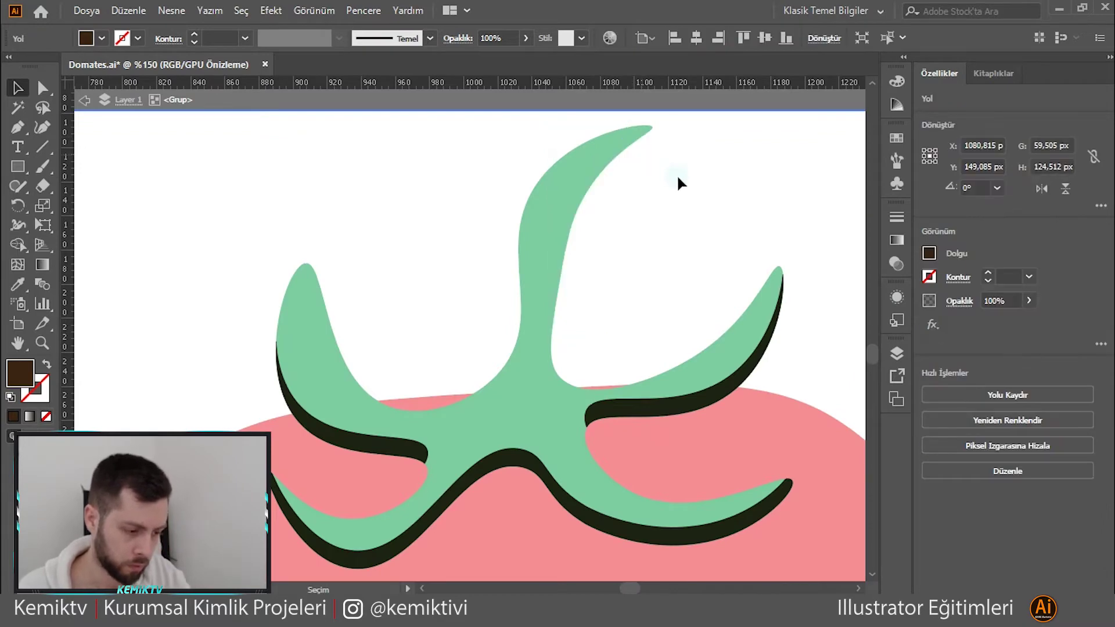
double_click(642, 221)
left_click_drag(610, 262, 636, 242)
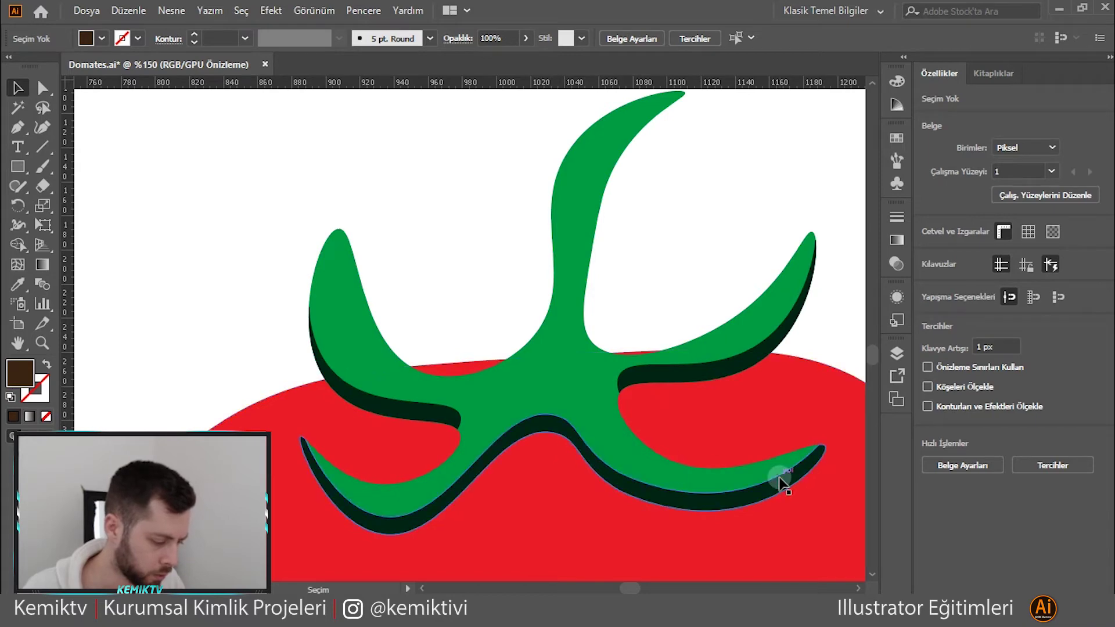
left_click(635, 480)
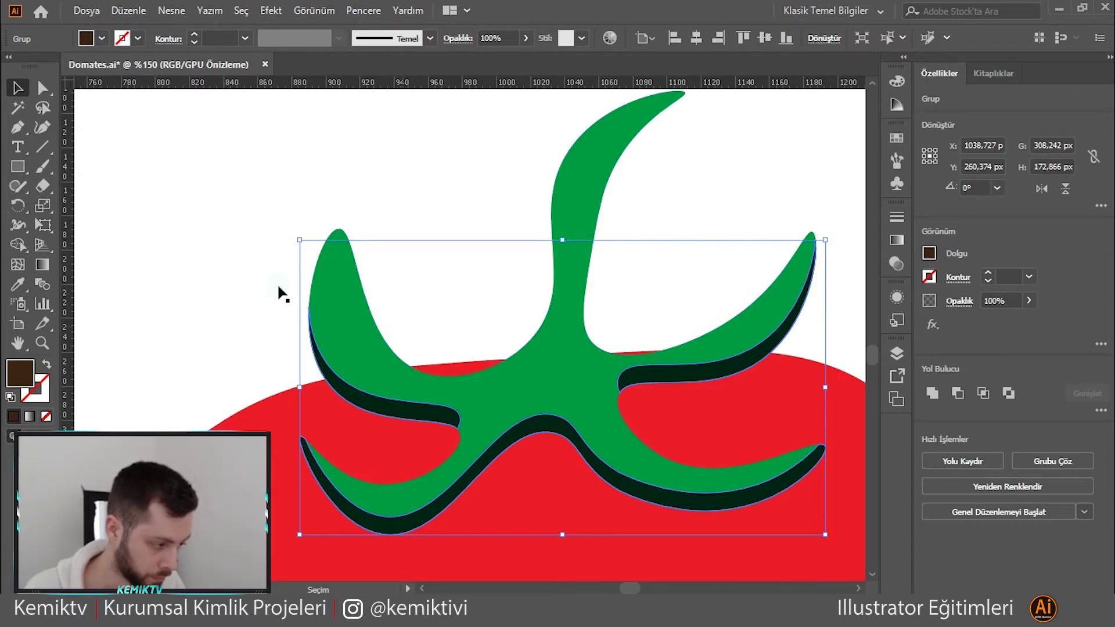
- Erase part of the lower shadow with the Eraser, then delete the lower dark shadow
left_click(42, 186)
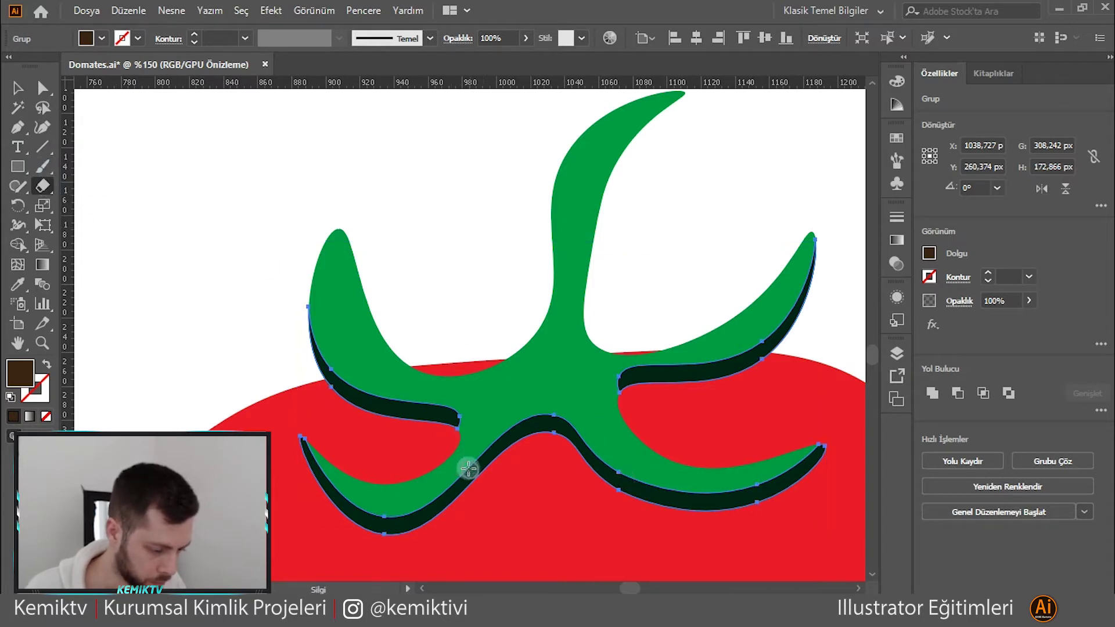
left_click_drag(463, 463, 573, 491)
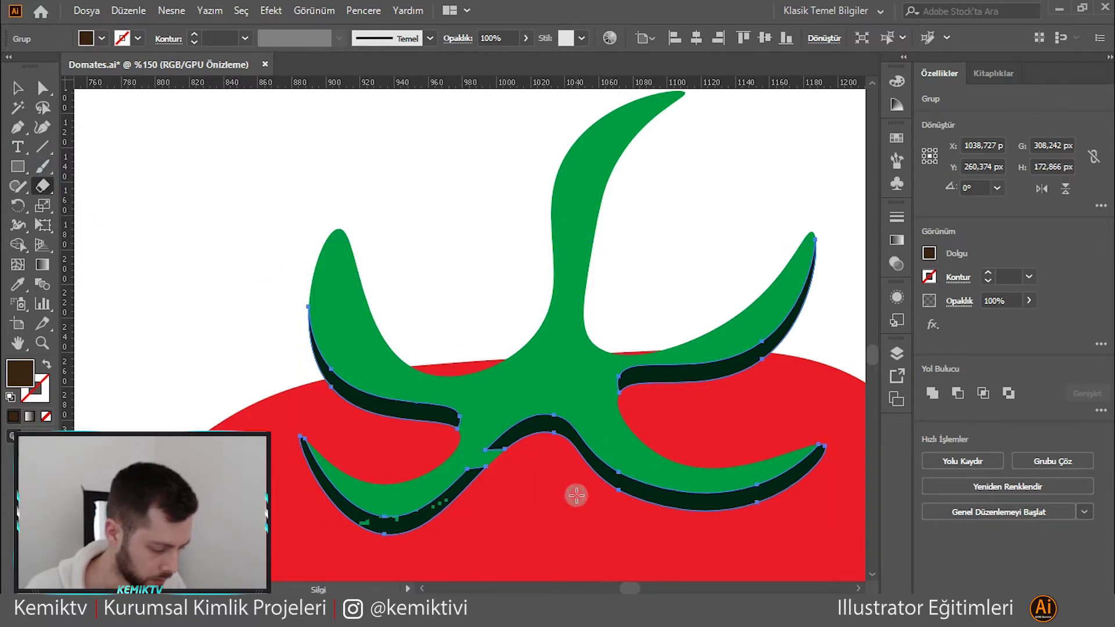
left_click_drag(462, 444, 520, 450)
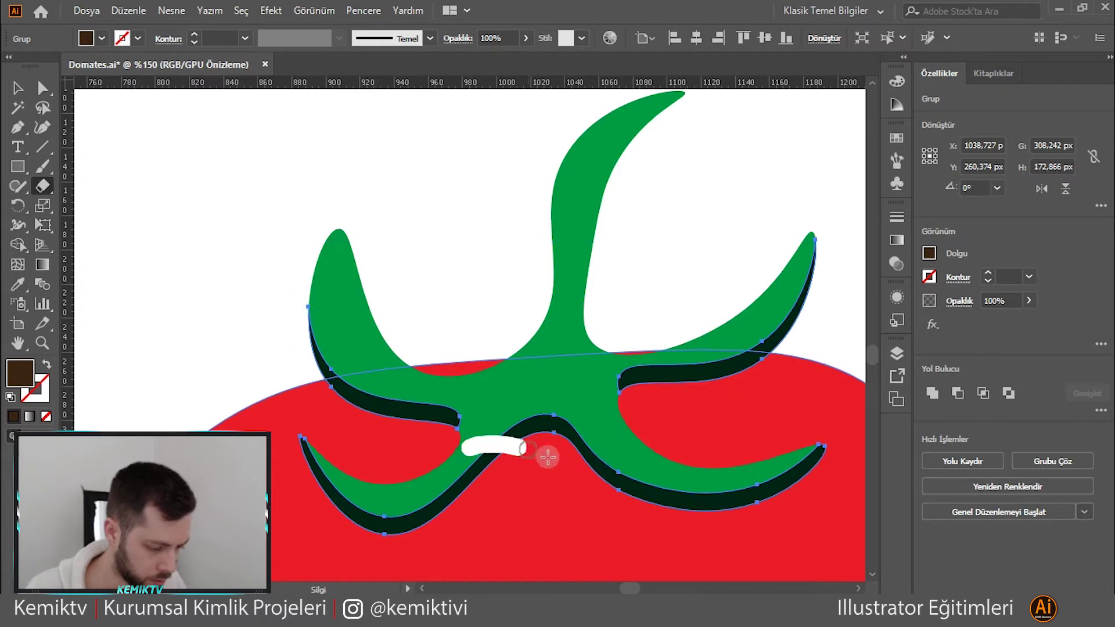
left_click(18, 88)
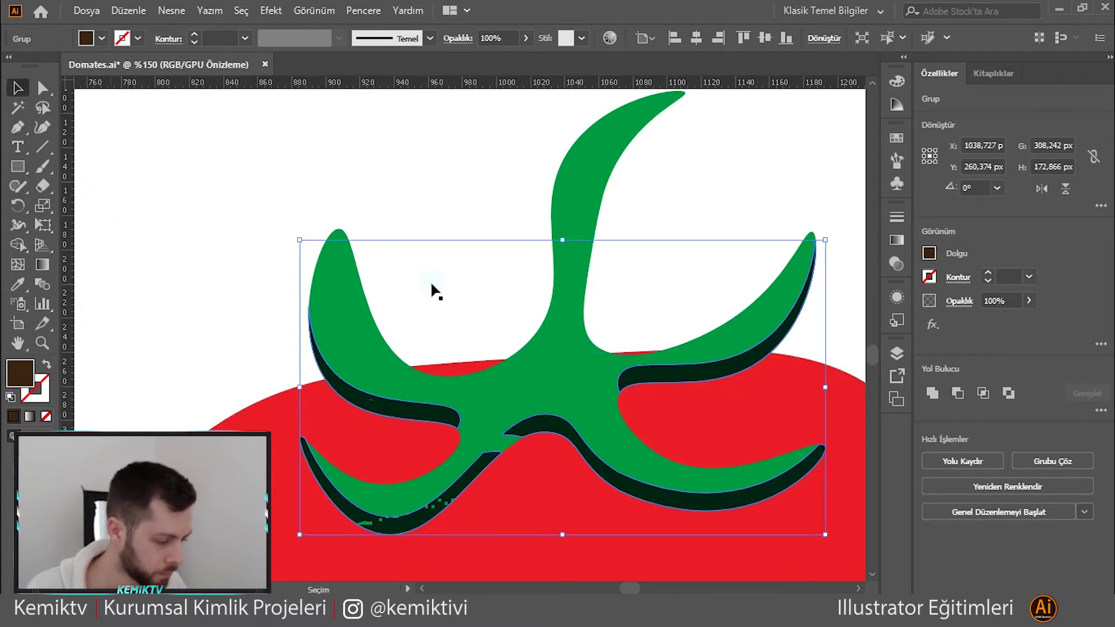
double_click(536, 432)
left_click(536, 433)
key("Delete")
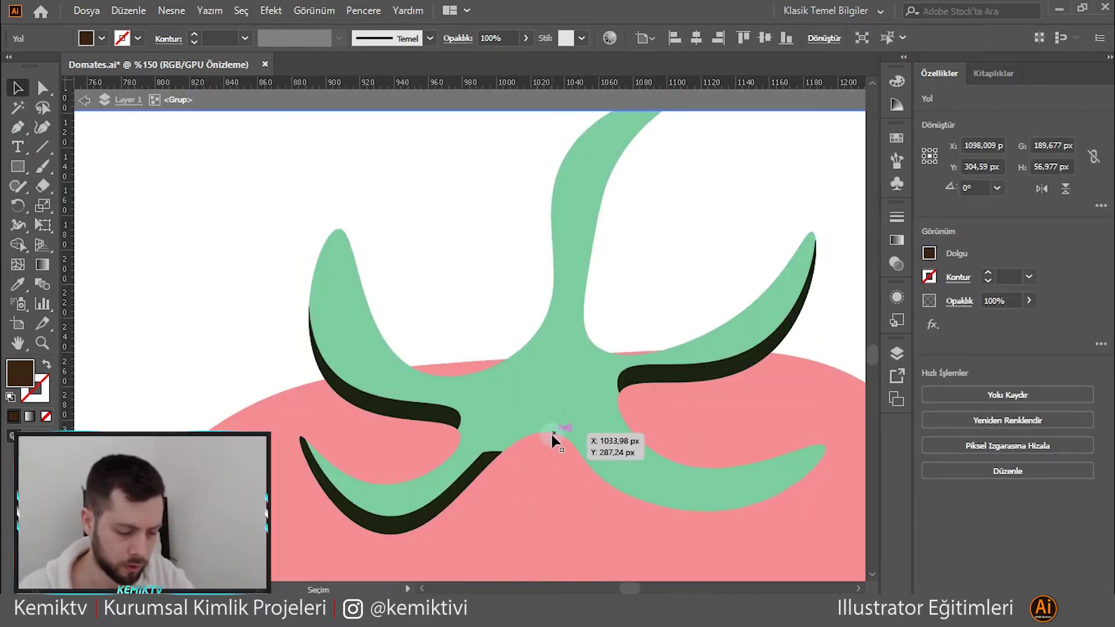
key("Escape")
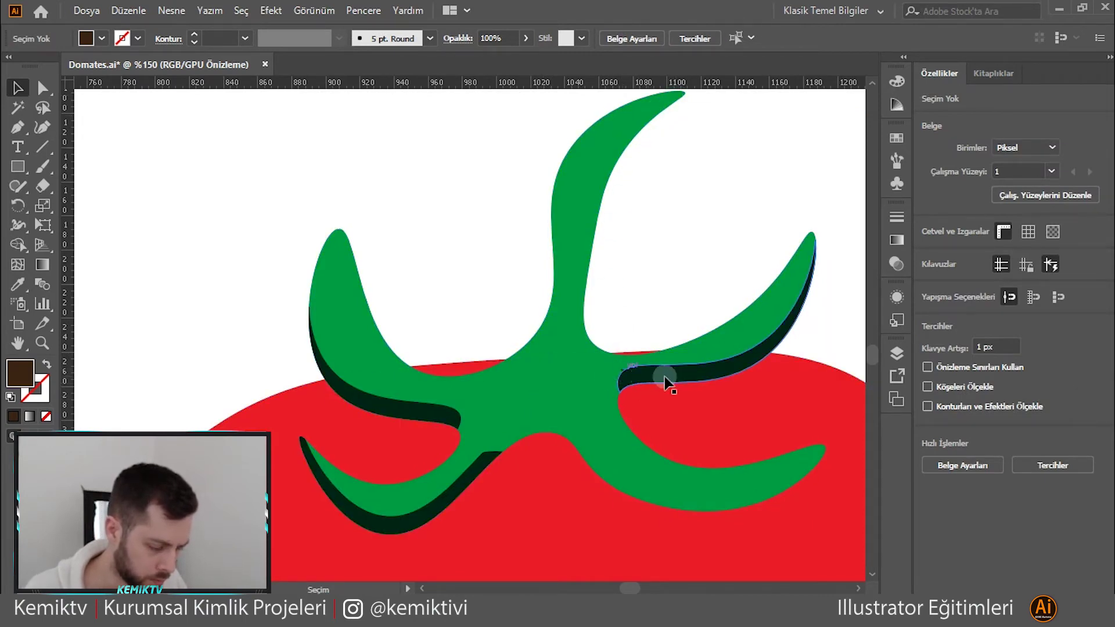
- Delete the upper-right dark shadow, leaving shadows only under the left leaves
left_click(707, 371)
double_click(707, 371)
left_click(707, 372)
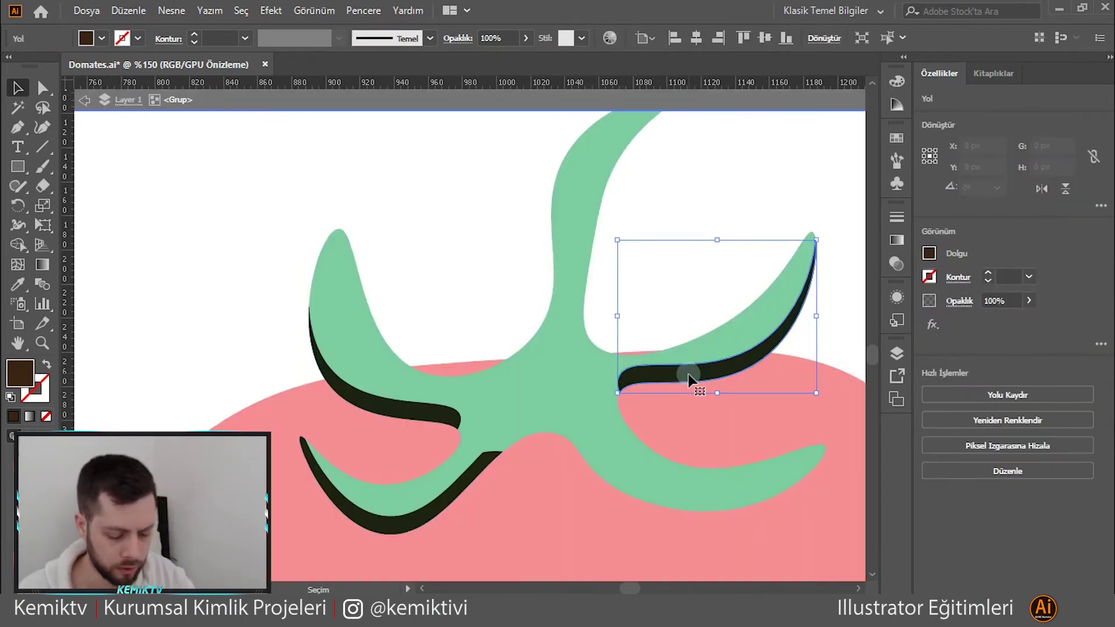
key("Delete")
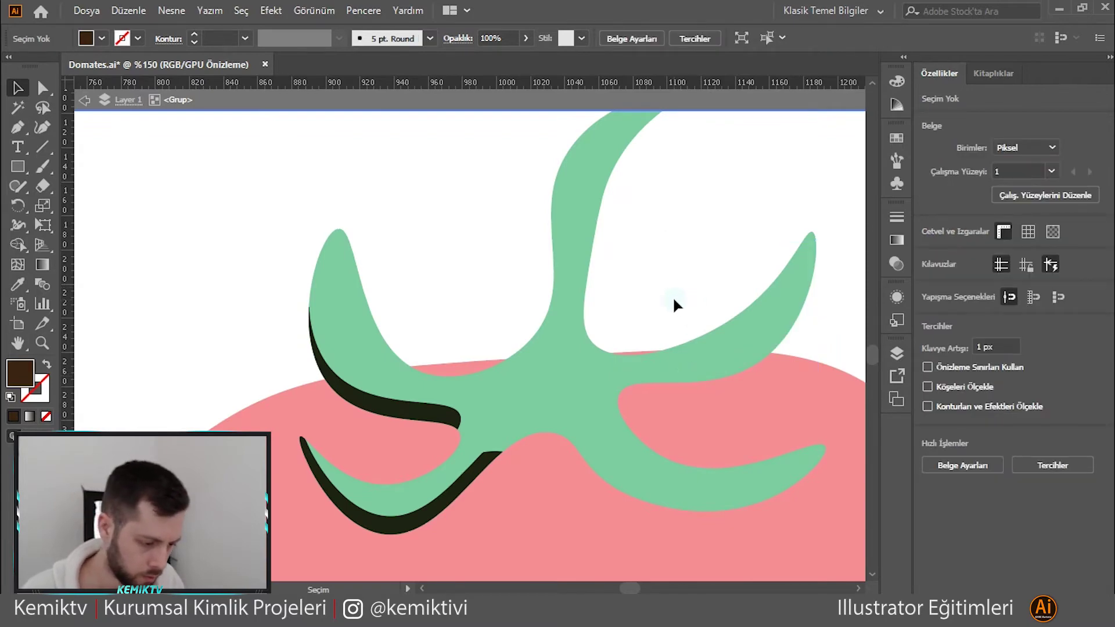
key("Escape")
left_click(559, 396)
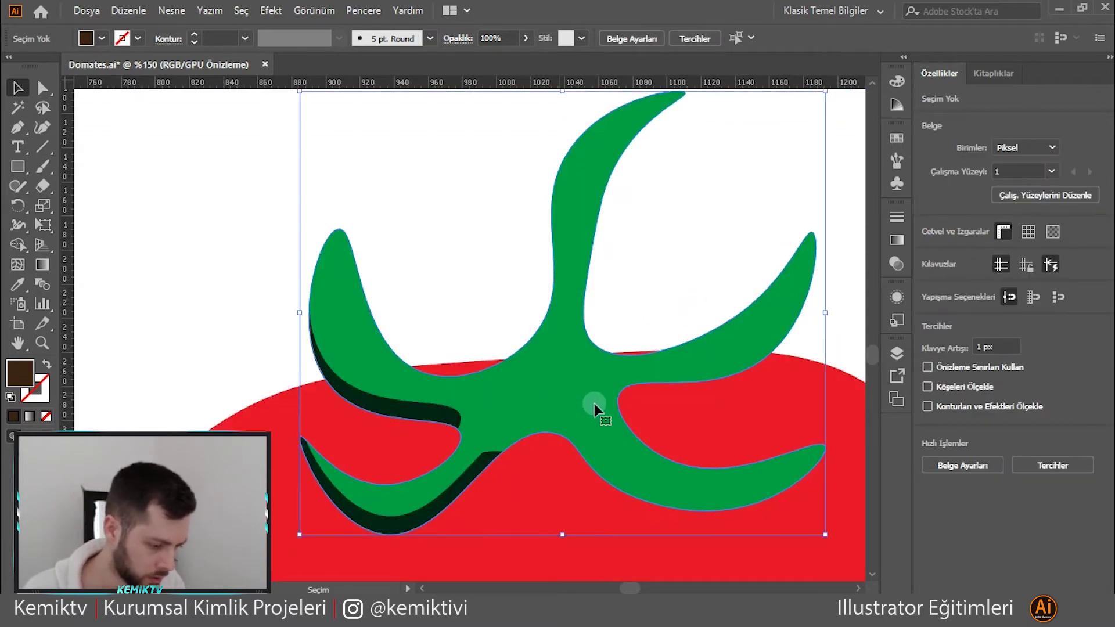
- Trace the central arm's outer edge with the Curvature tool from its base to the curled tip
left_click(42, 127)
left_click(513, 369)
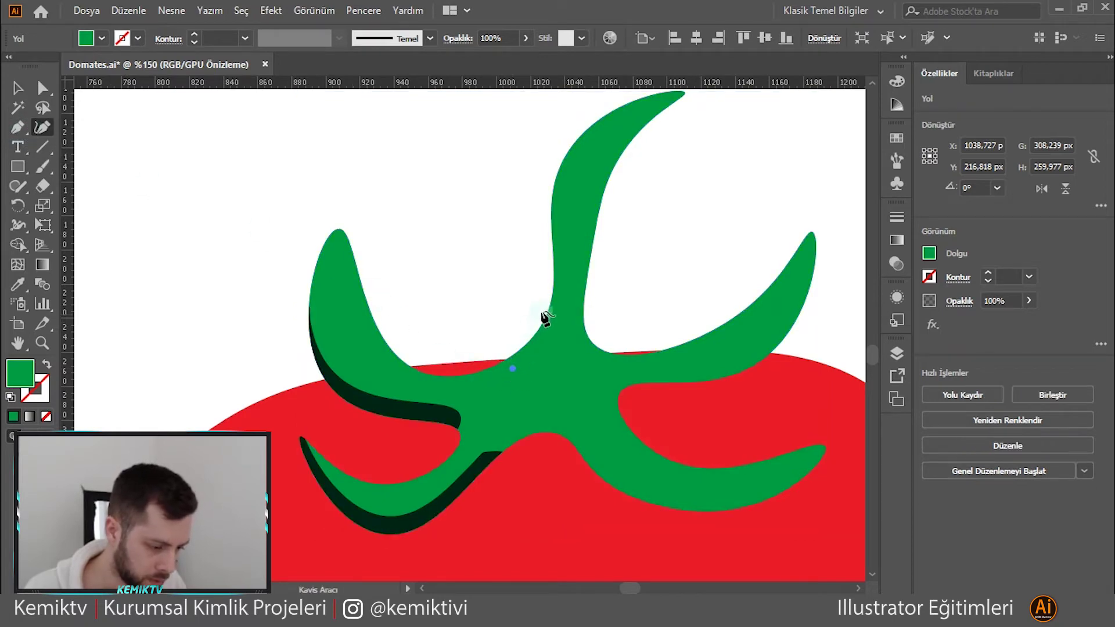
left_click(544, 305)
left_click(544, 233)
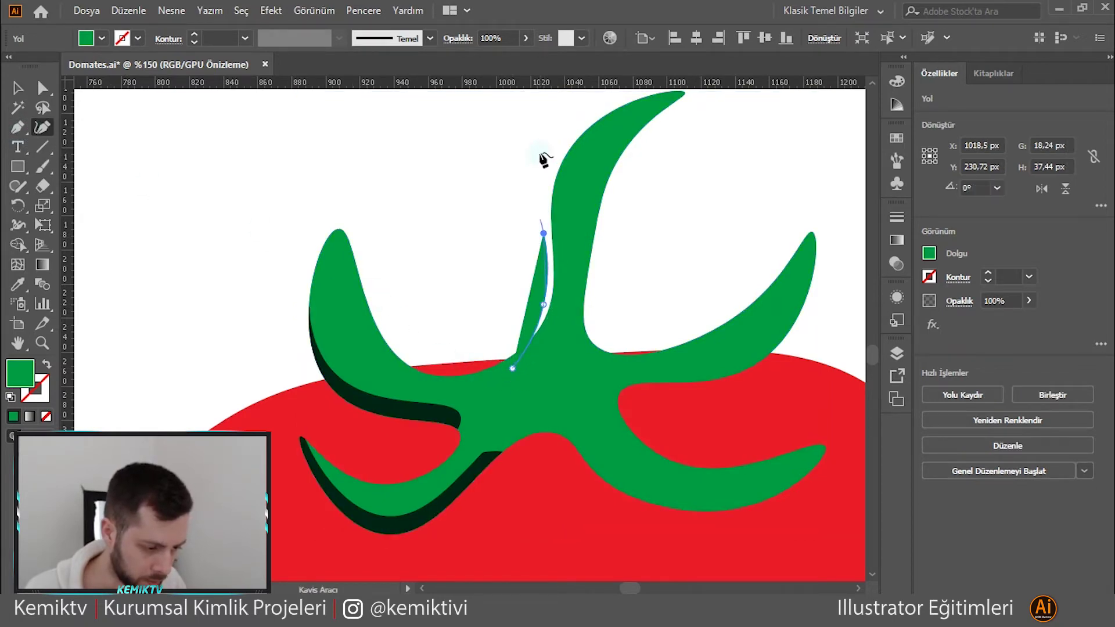
left_click(557, 144)
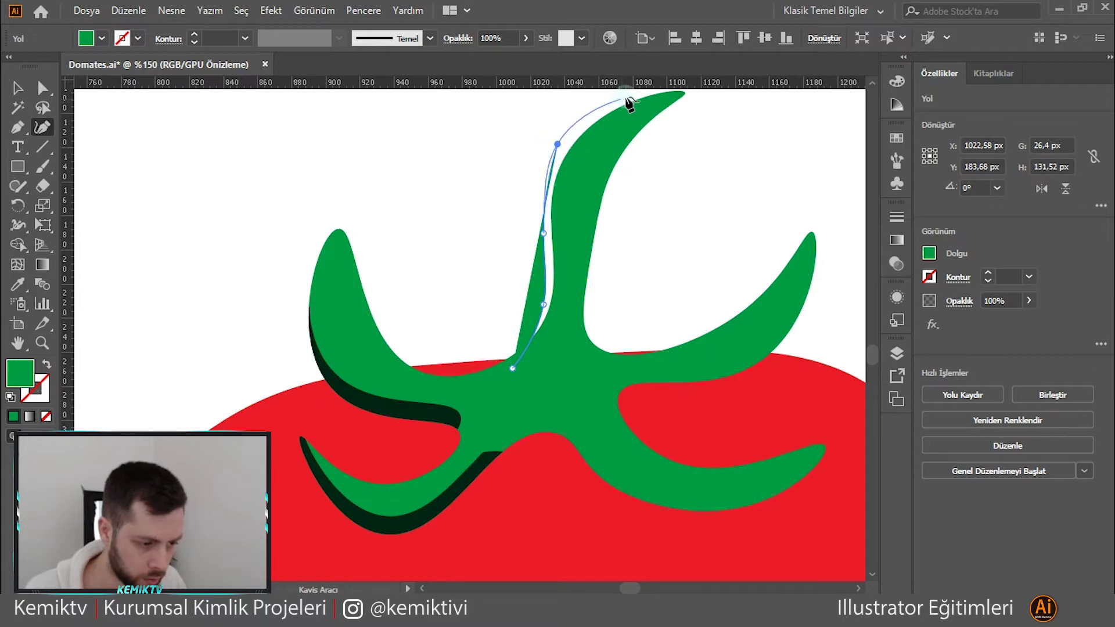
left_click(625, 97)
left_click_drag(644, 103, 599, 182)
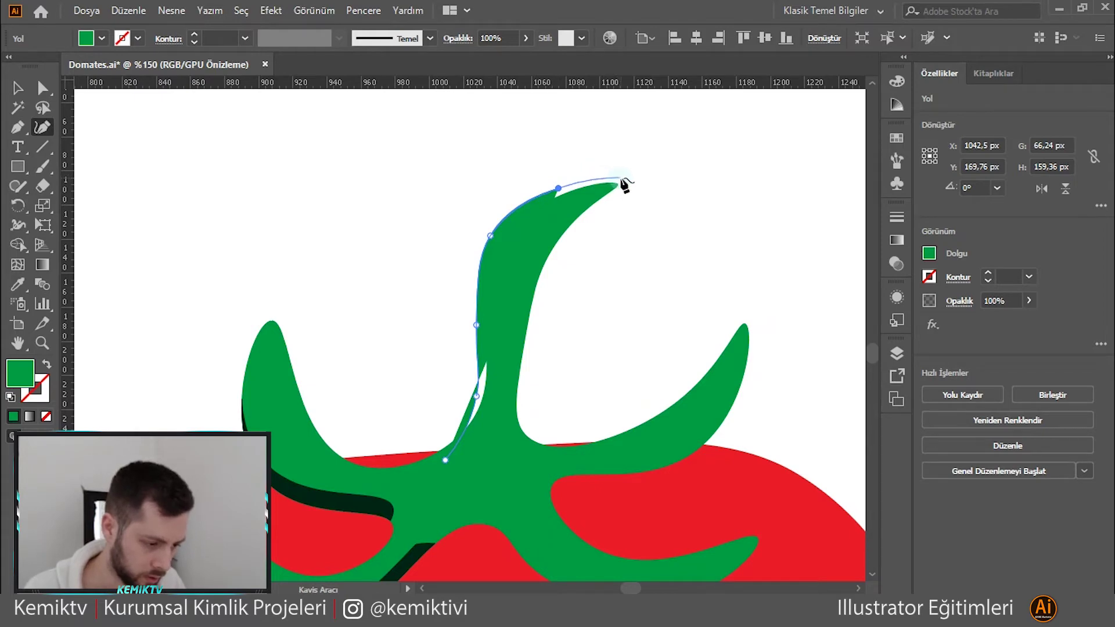
left_click(621, 180)
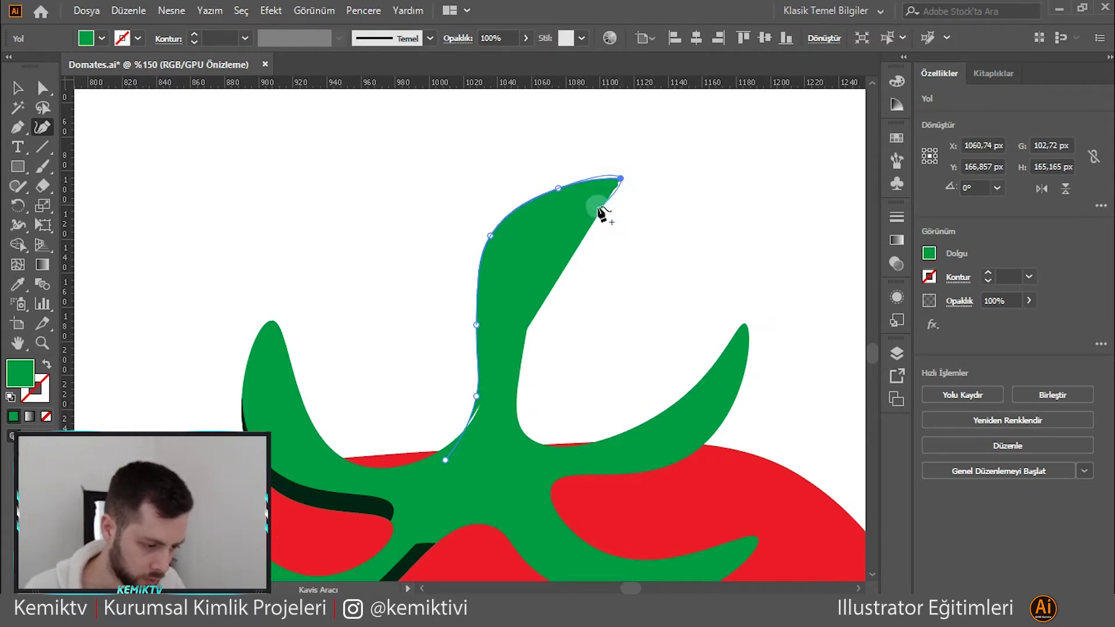
- Trace the arm's inner edge back down to the base and select the new shape
left_click(606, 202)
left_click(566, 228)
left_click(540, 277)
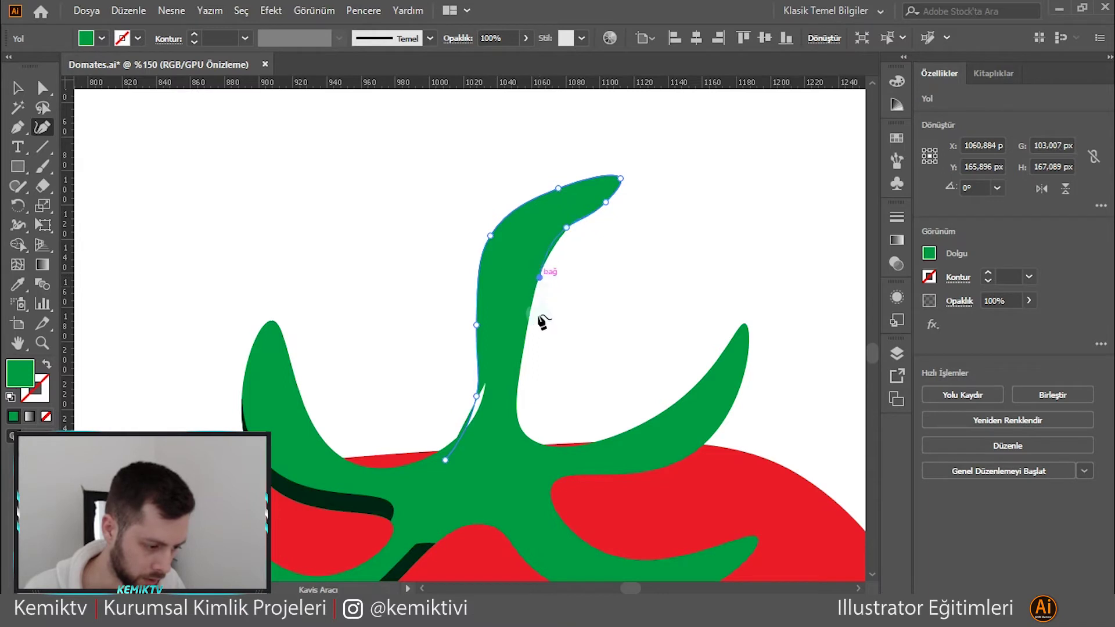
left_click(520, 394)
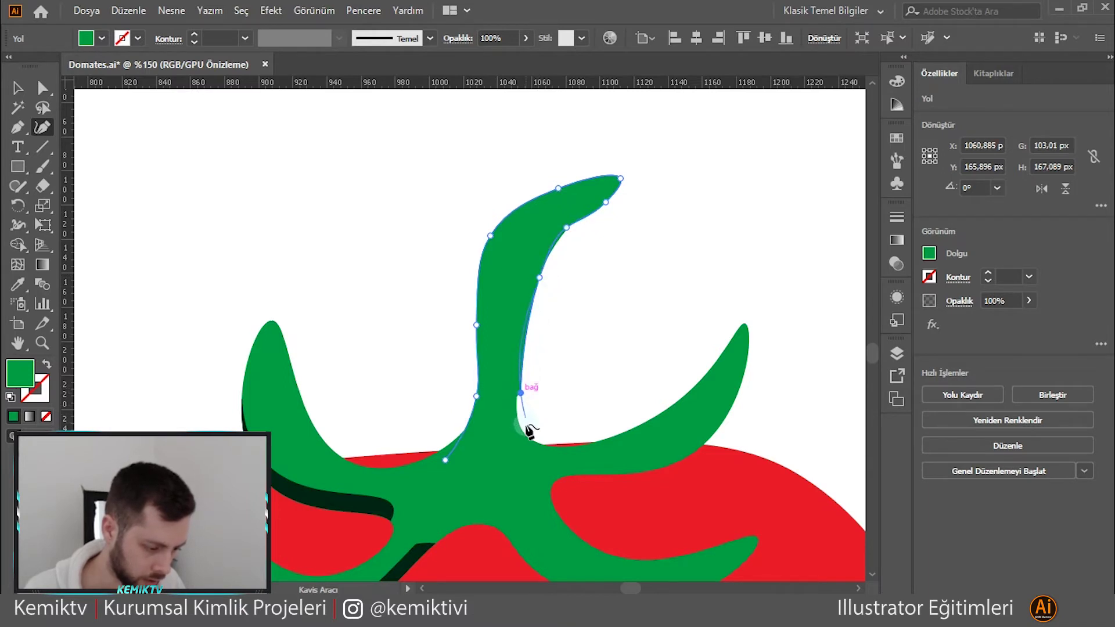
left_click(527, 458)
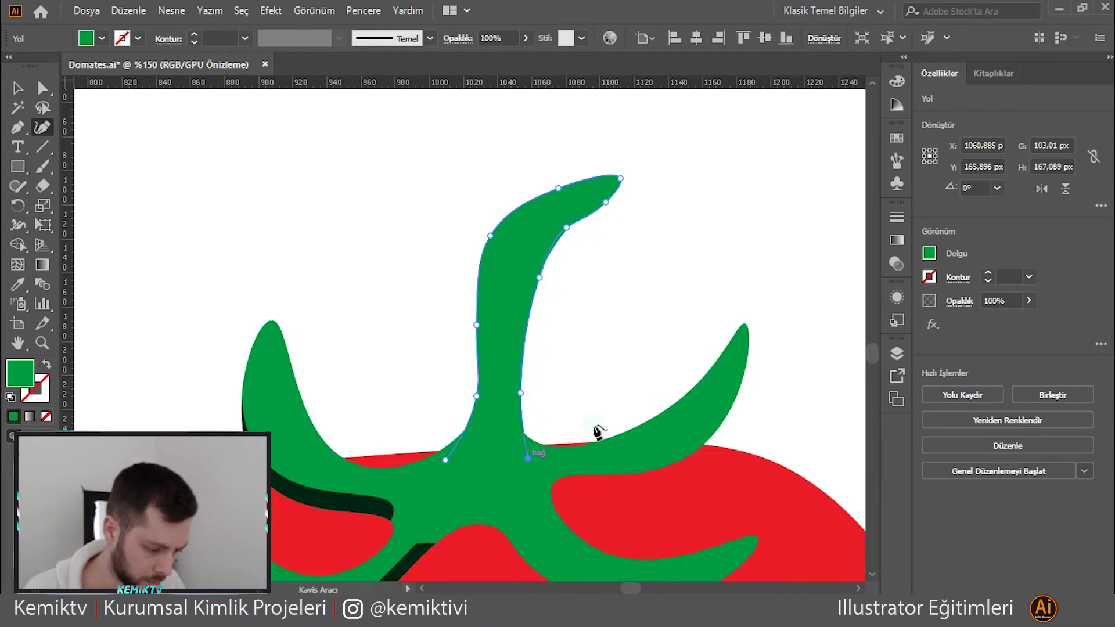
left_click(18, 88)
left_click(223, 249)
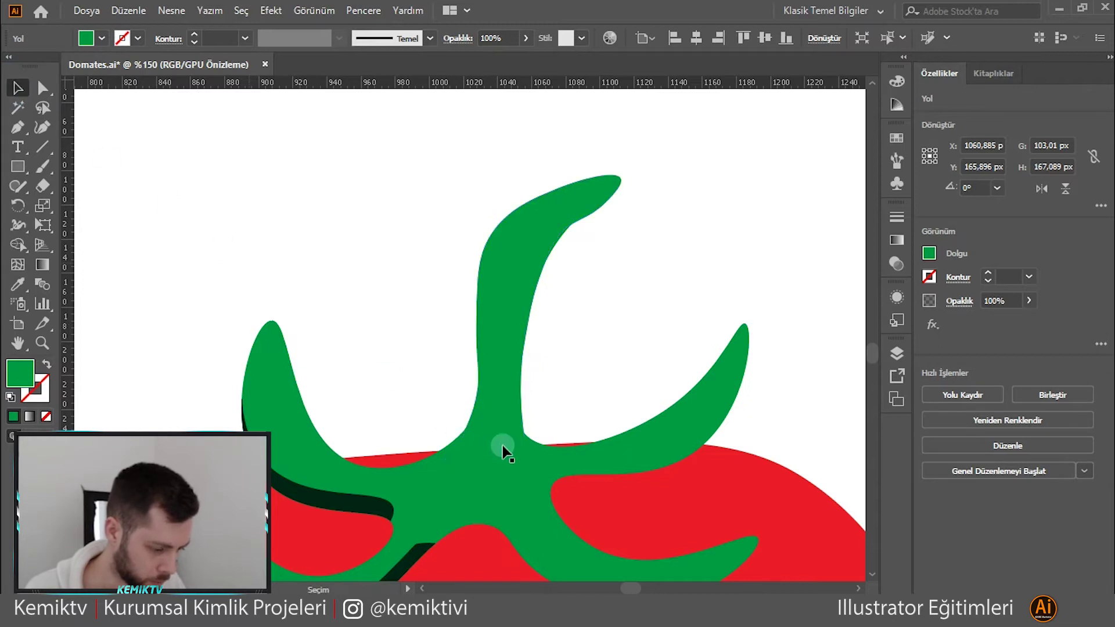
left_click(528, 454)
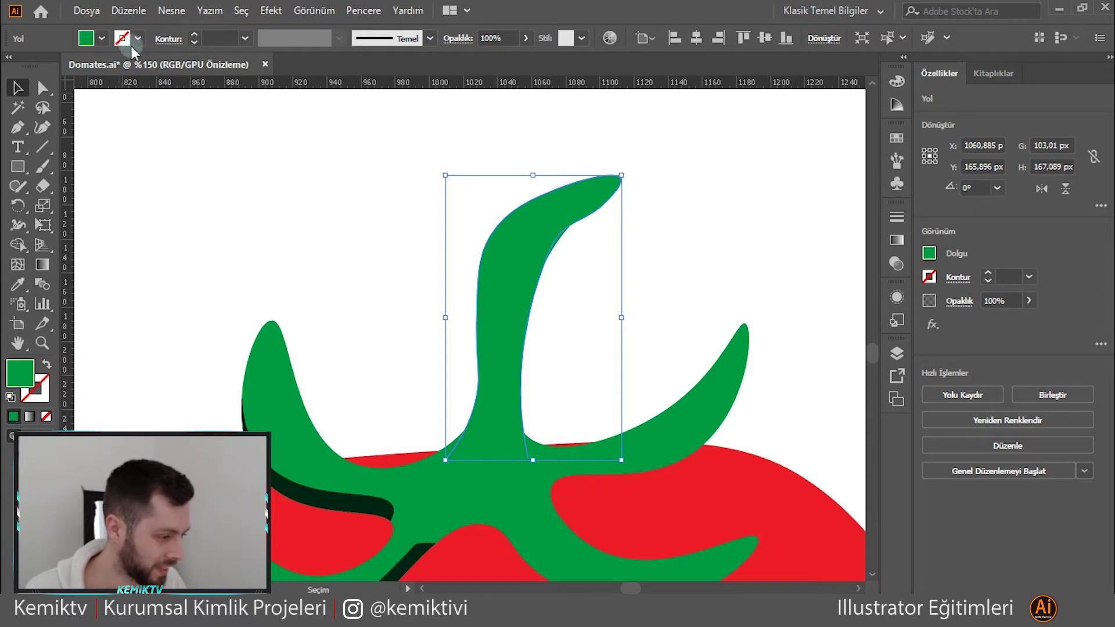
- Give the central arm a black 1 pt outline with the elliptical width profile
left_click(101, 38)
left_click(46, 67)
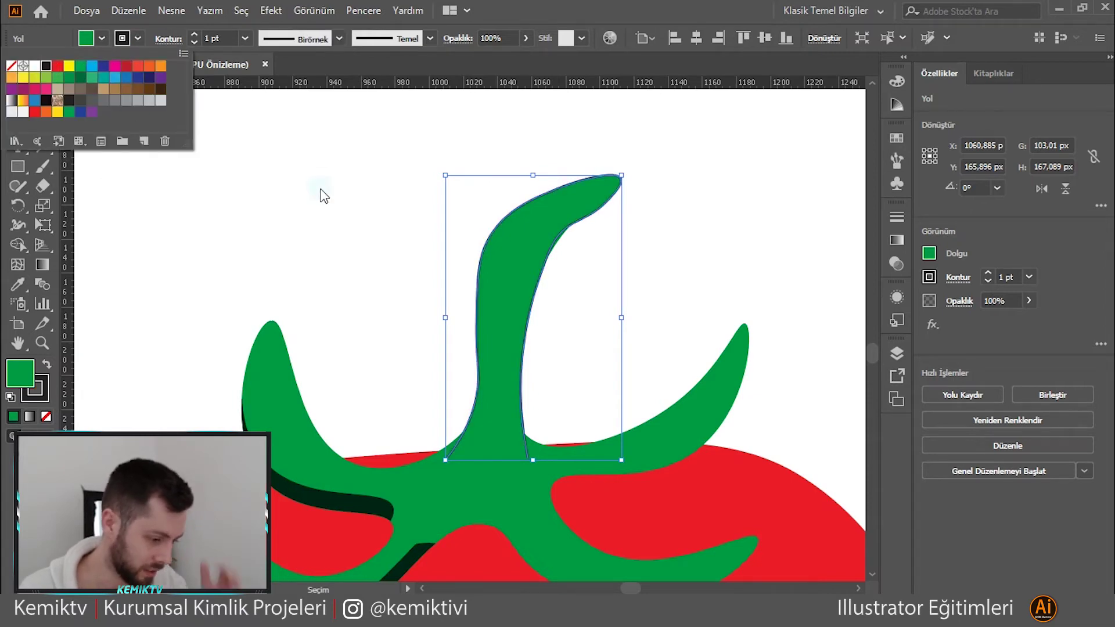
key("Escape")
left_click(322, 41)
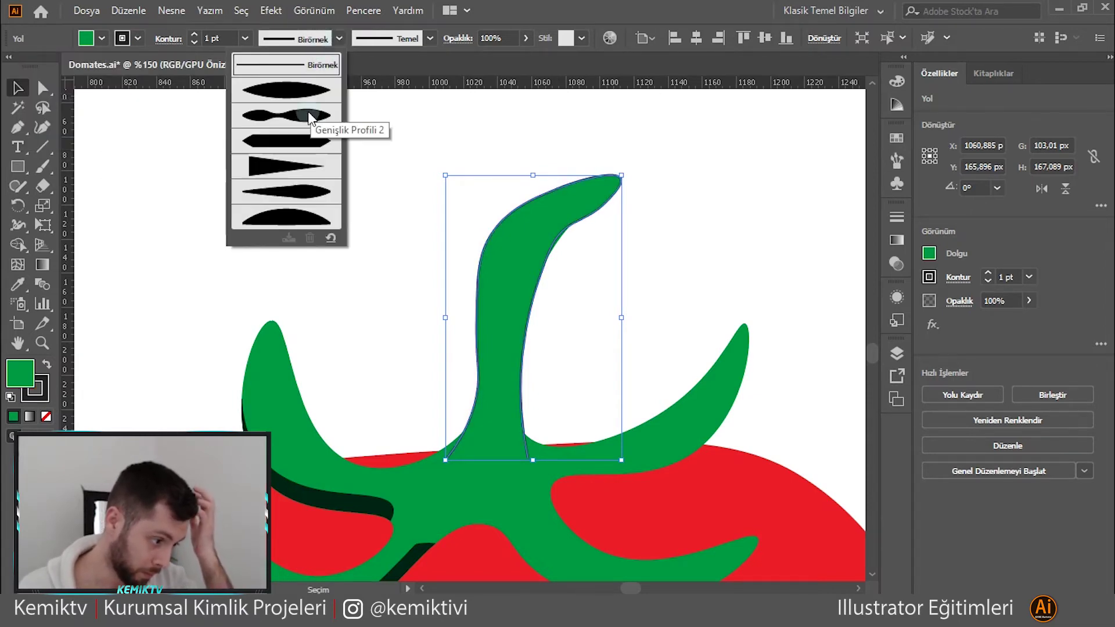
left_click(312, 112)
left_click(407, 302)
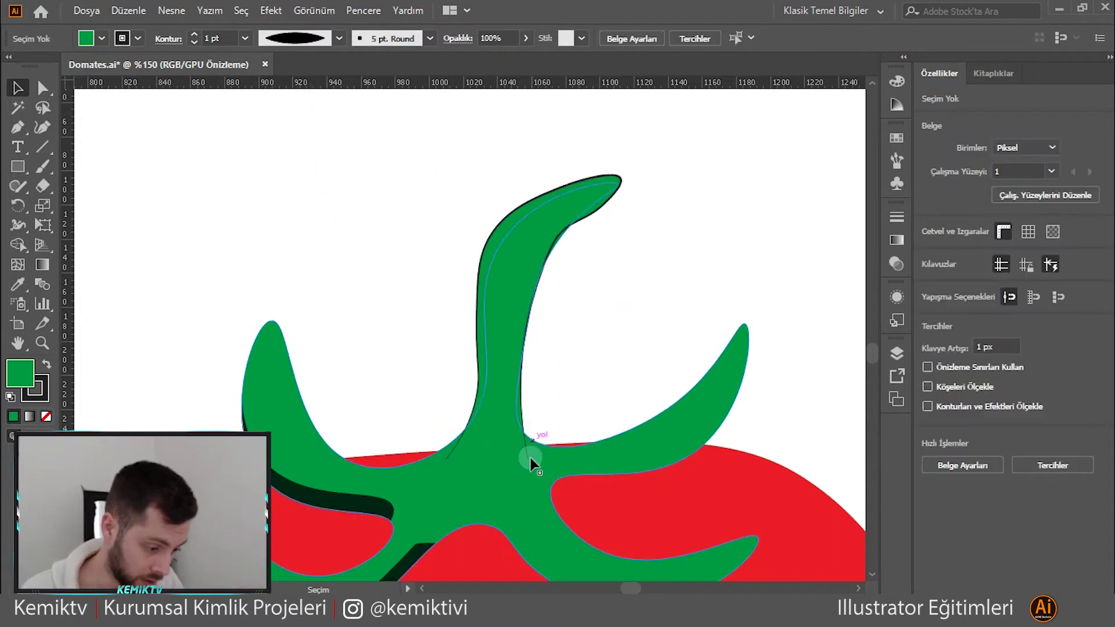
left_click(526, 458)
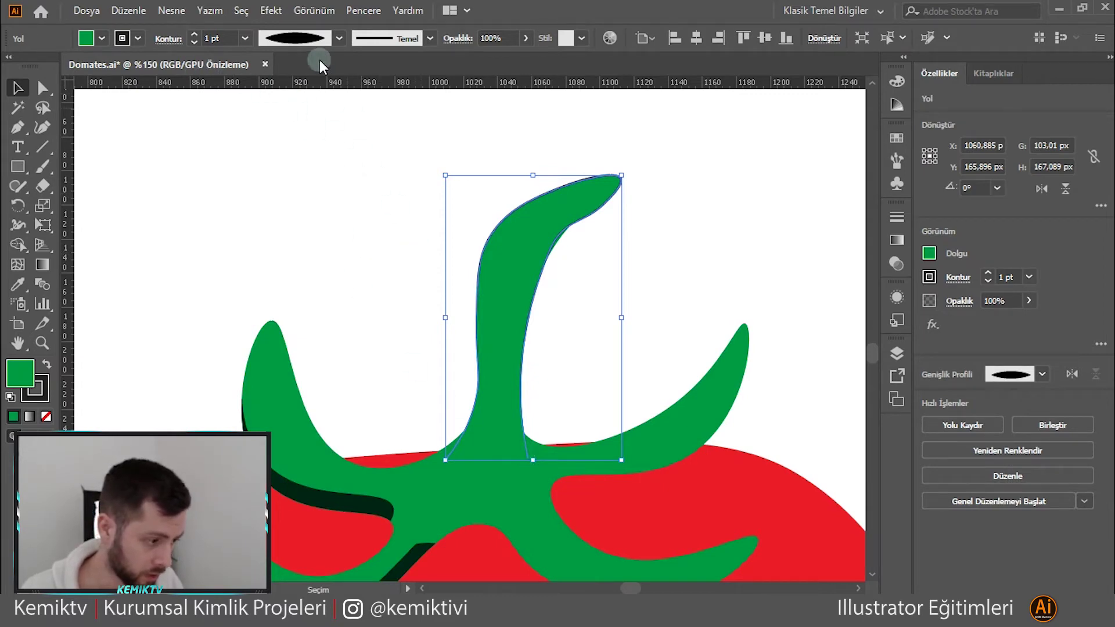
left_click(312, 38)
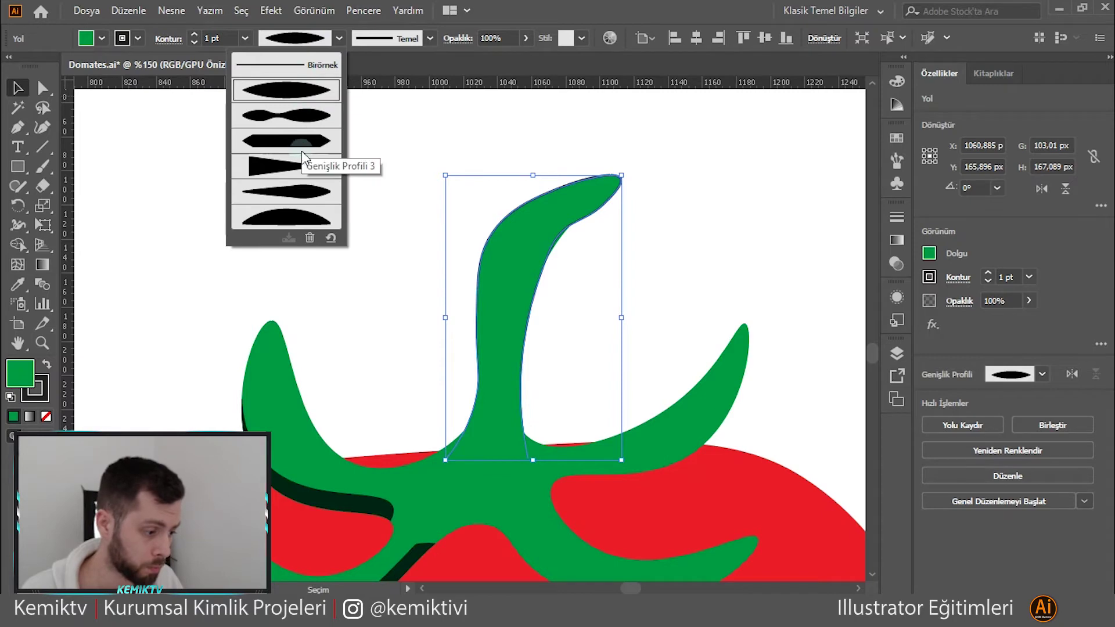
left_click(387, 125)
- Reshape the arm's inner edge near the tip with the Curvature tool
left_click(383, 175)
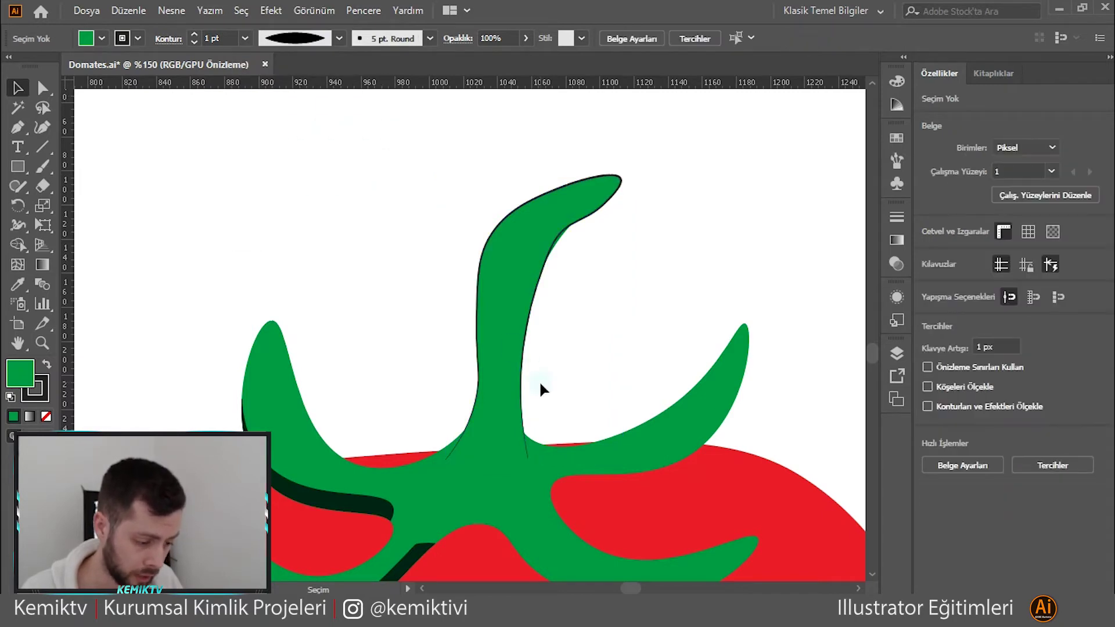
left_click(526, 455)
left_click(43, 127)
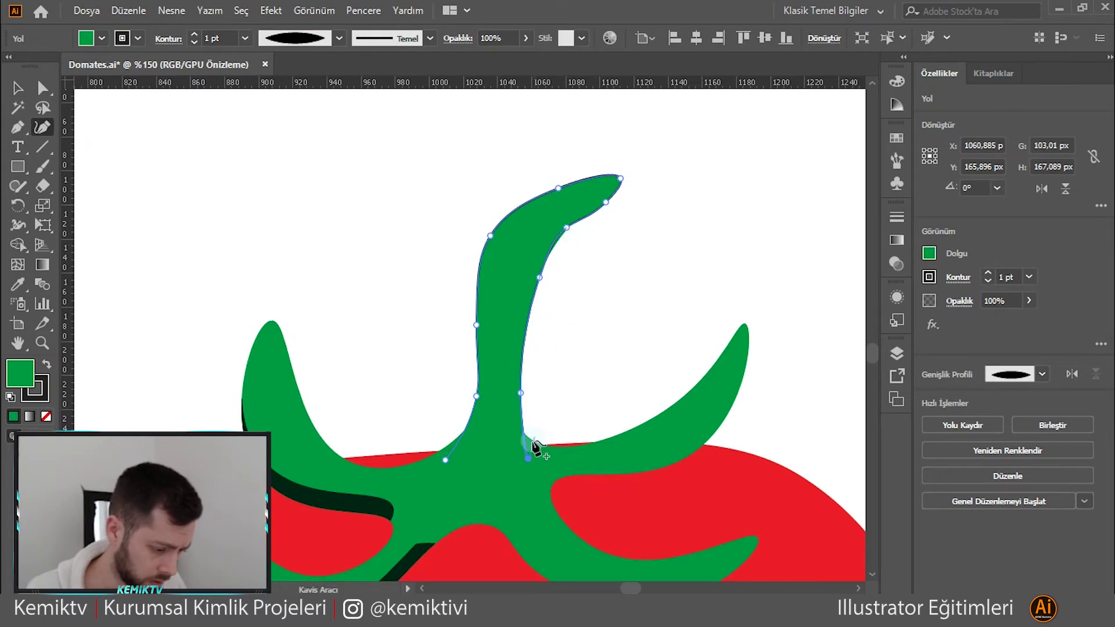
left_click(529, 481)
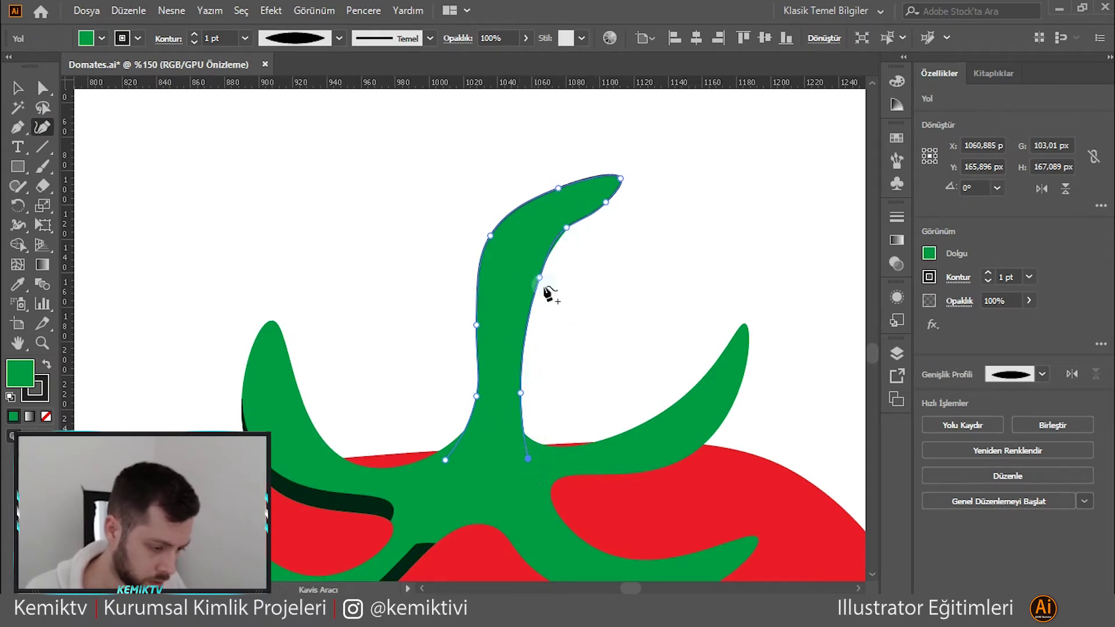
left_click_drag(530, 297, 530, 310)
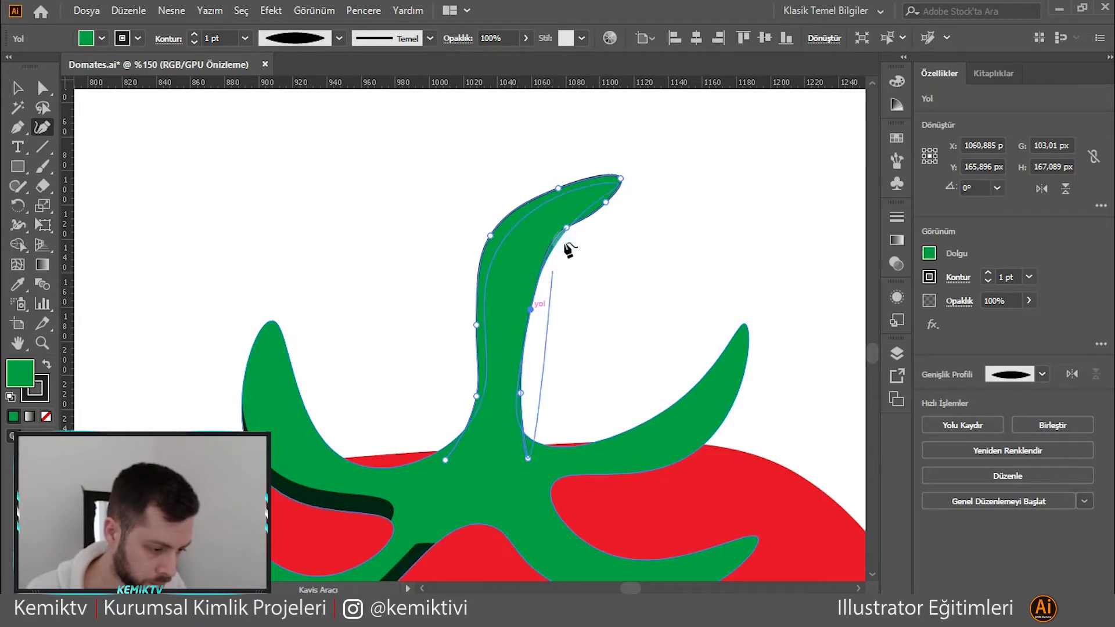
left_click_drag(566, 227, 571, 225)
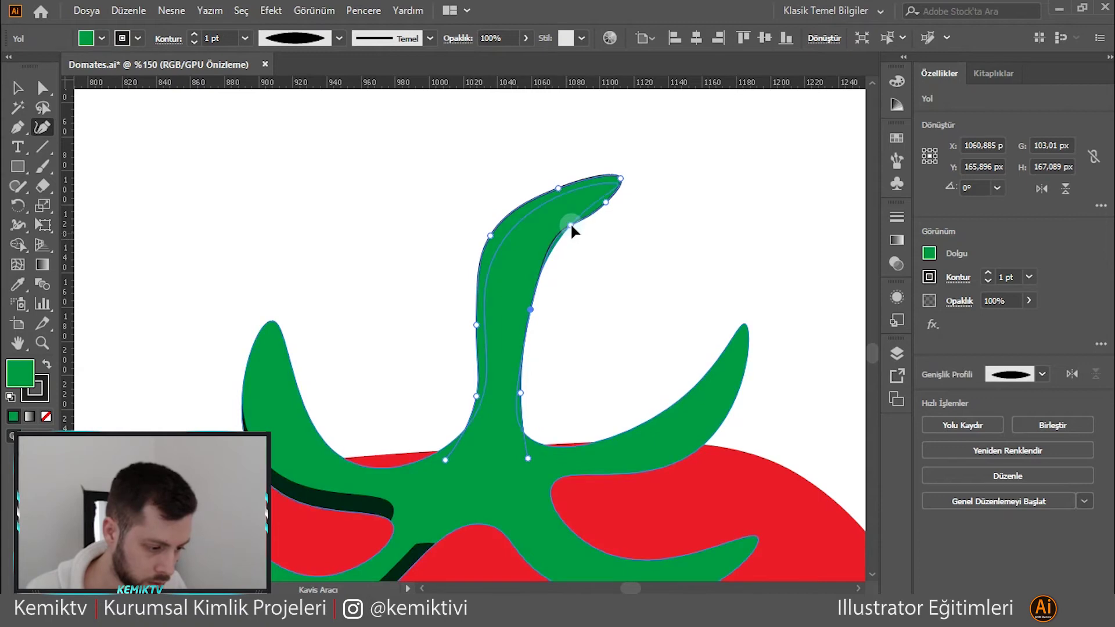
left_click(606, 206)
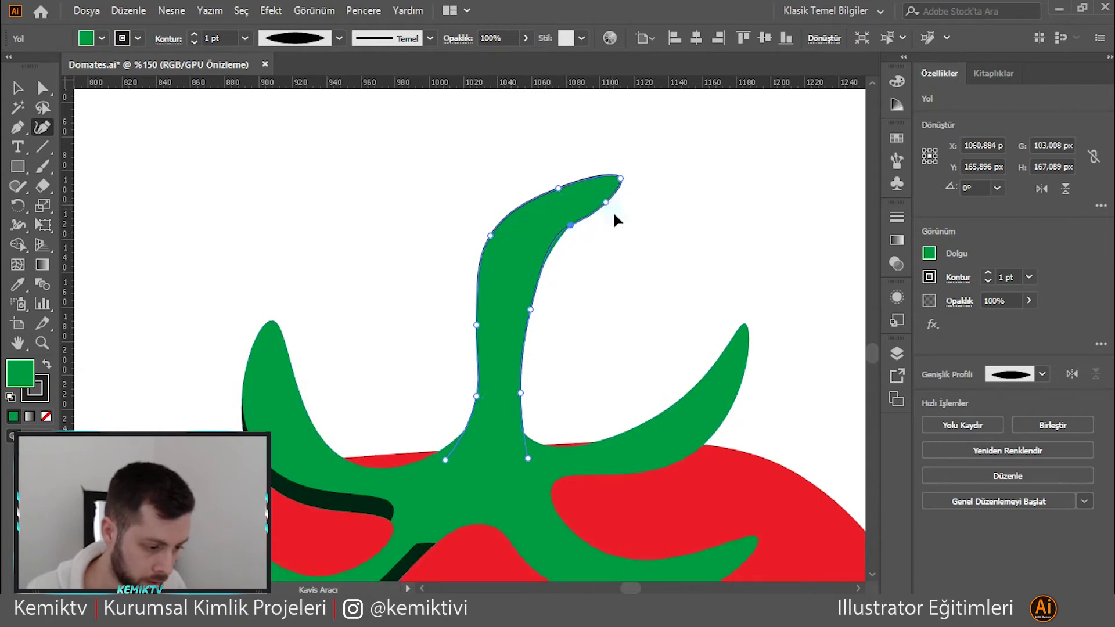
left_click(599, 197)
left_click(594, 197)
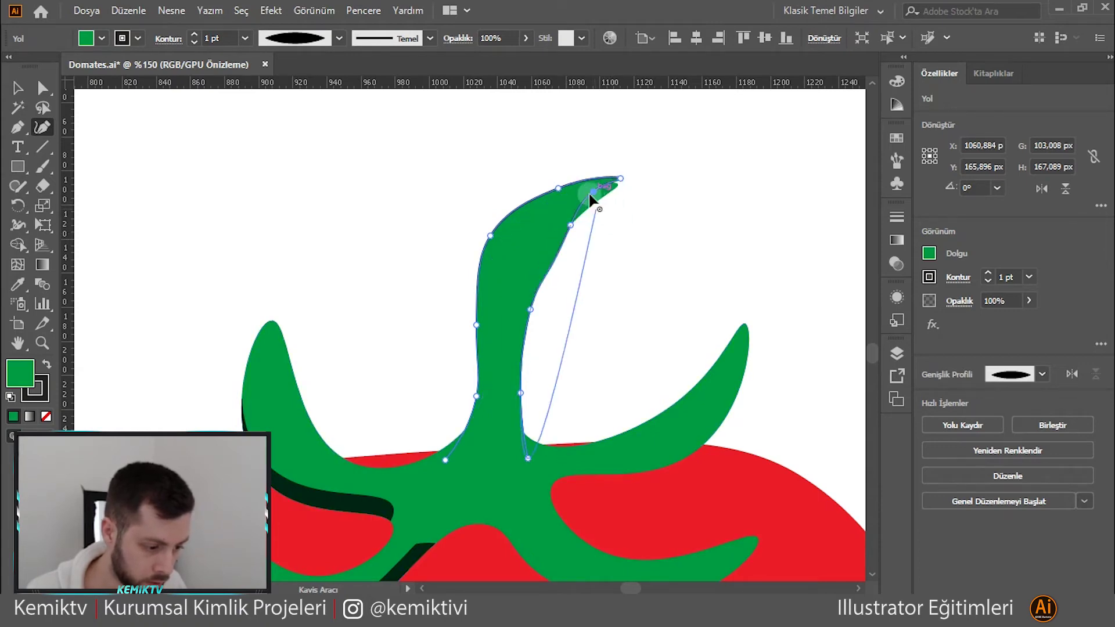
left_click_drag(594, 193, 594, 204)
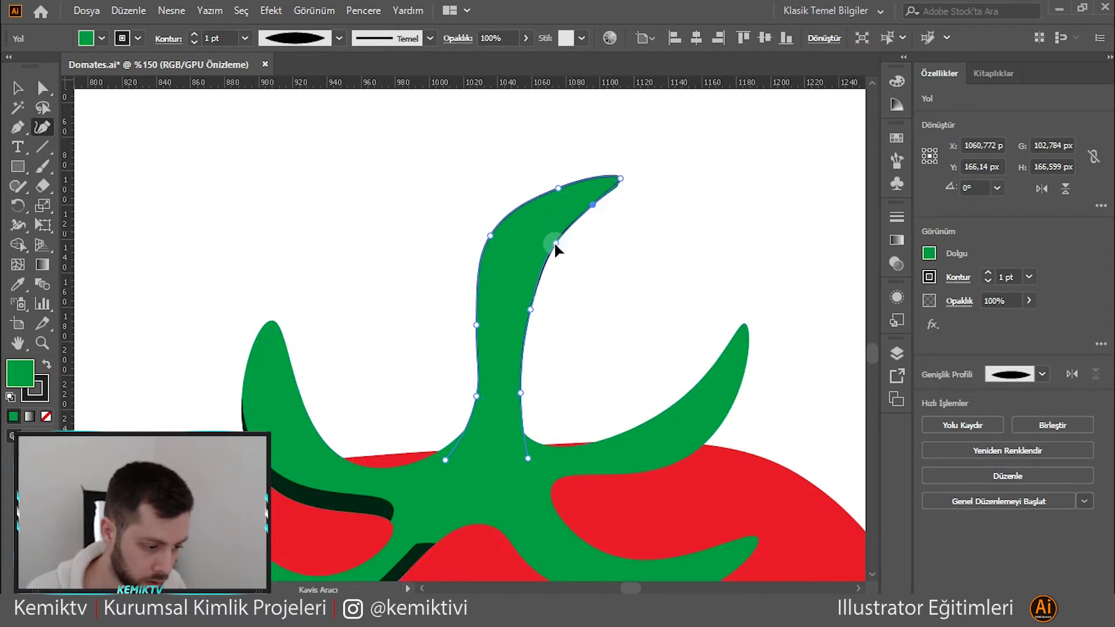
- Reshape the leaf's tip and left edge into a slender, smoothly curving hook
left_click_drag(556, 244, 552, 251)
left_click_drag(620, 177, 558, 197)
left_click_drag(502, 241, 503, 242)
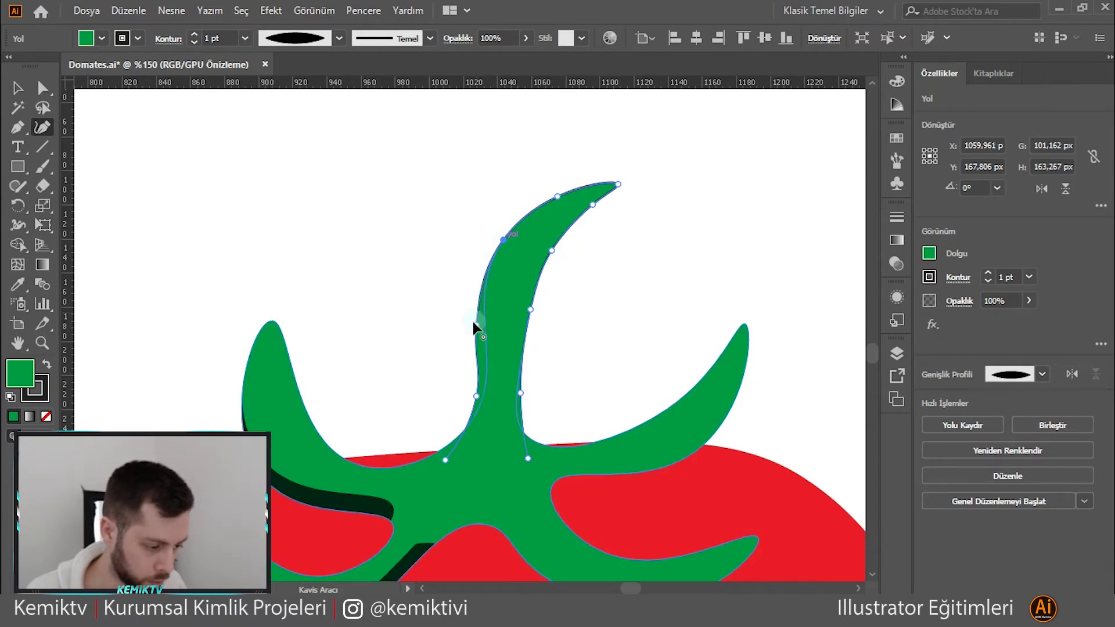
mouse_move(476, 324)
left_mouse_down()
mouse_move(503, 326)
mouse_move(485, 291)
left_mouse_up()
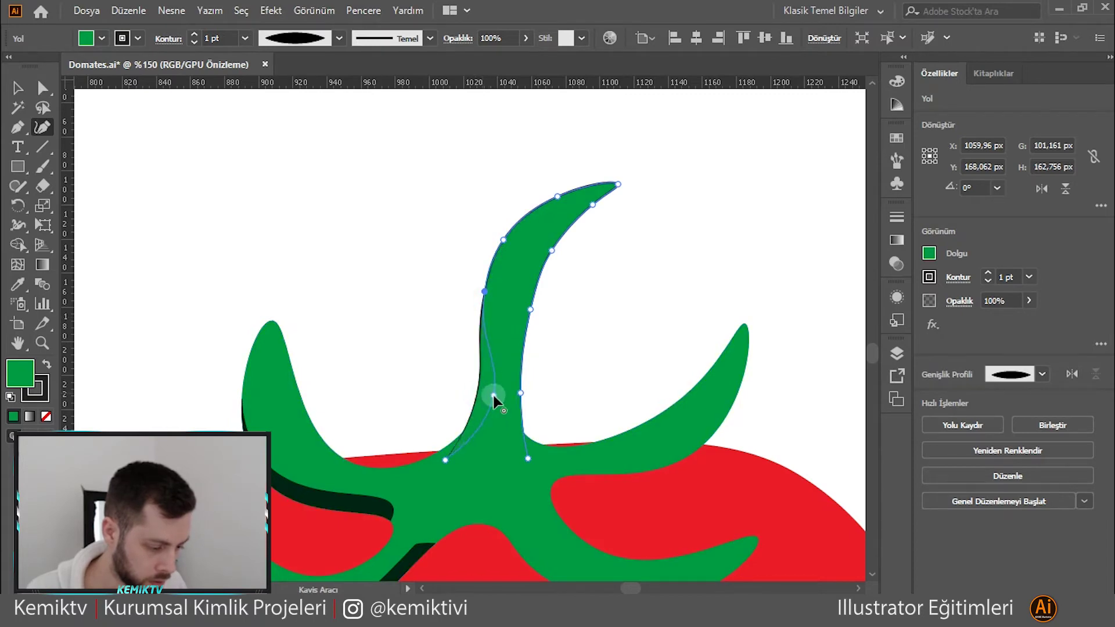
mouse_move(494, 397)
left_mouse_down()
mouse_move(483, 399)
mouse_move(487, 367)
left_mouse_up()
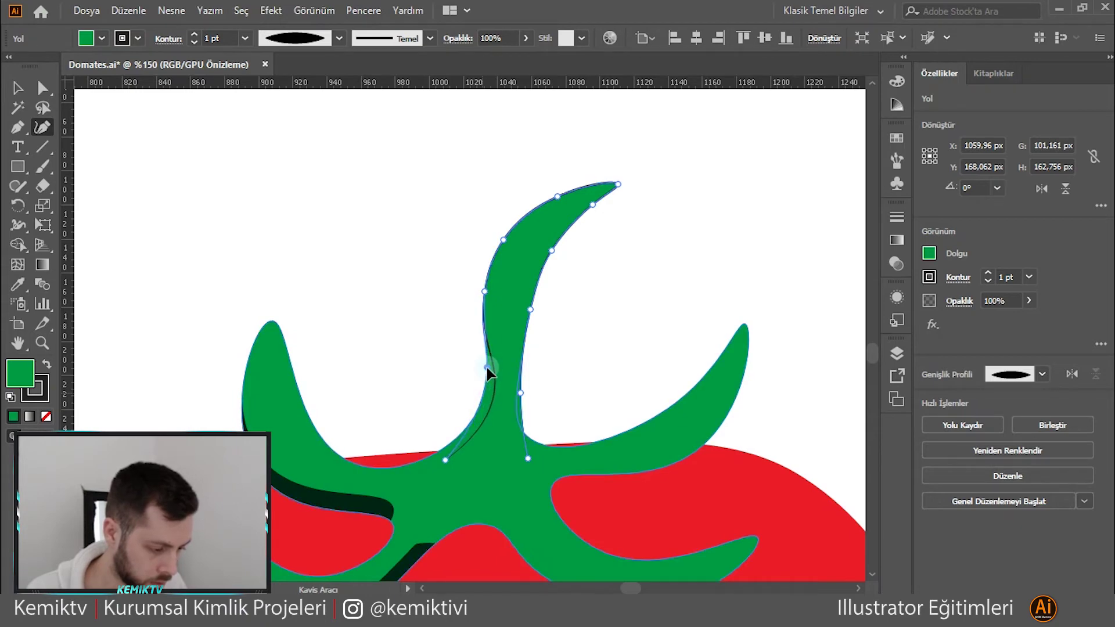
- Increase the upright leaf's outline weight using the stroke weight arrows
left_click(18, 88)
left_click(359, 283)
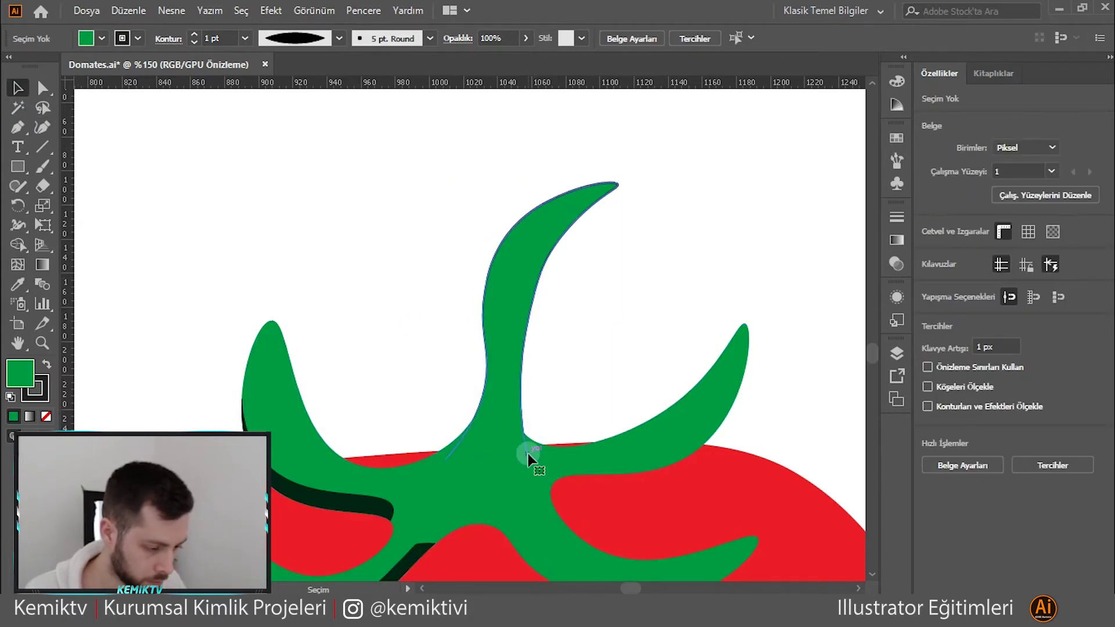
left_click(528, 456)
left_click(218, 38)
key("Up")
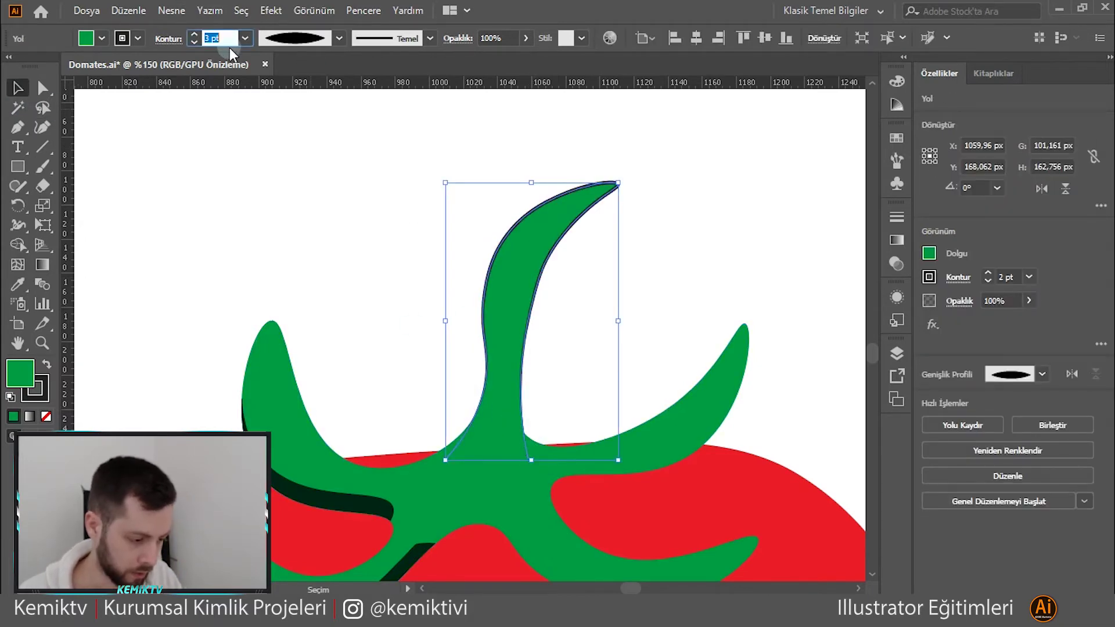
key("Up")
key("Up")
left_click(362, 231)
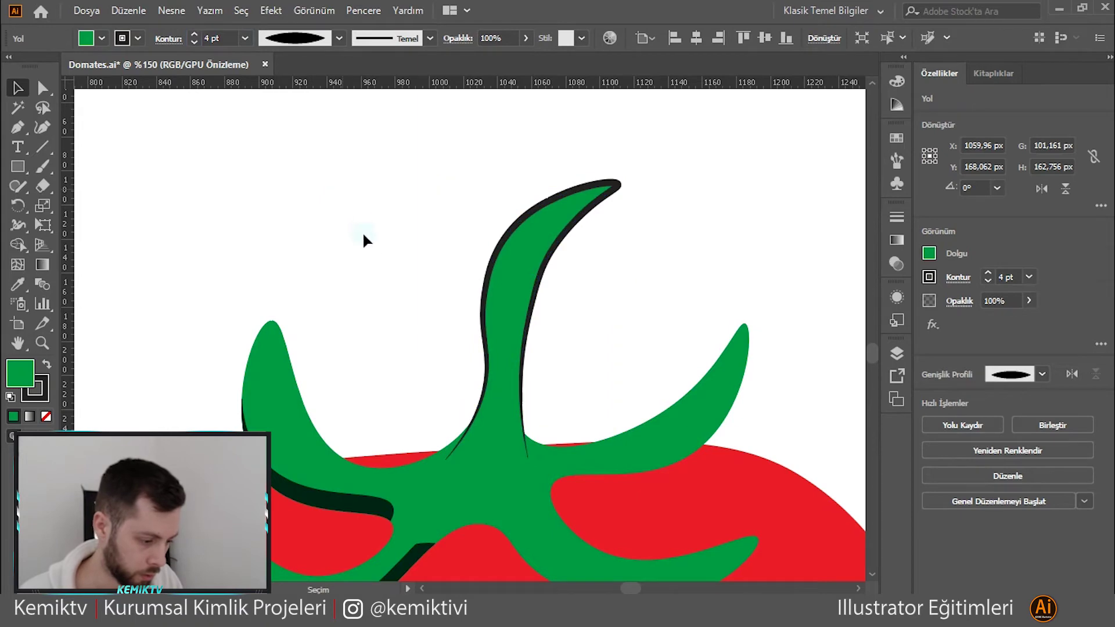
left_click(528, 445)
left_click(402, 352)
- Give the whole green stem a dark outline colour at 4 pt
scroll(403, 291, "down", 3)
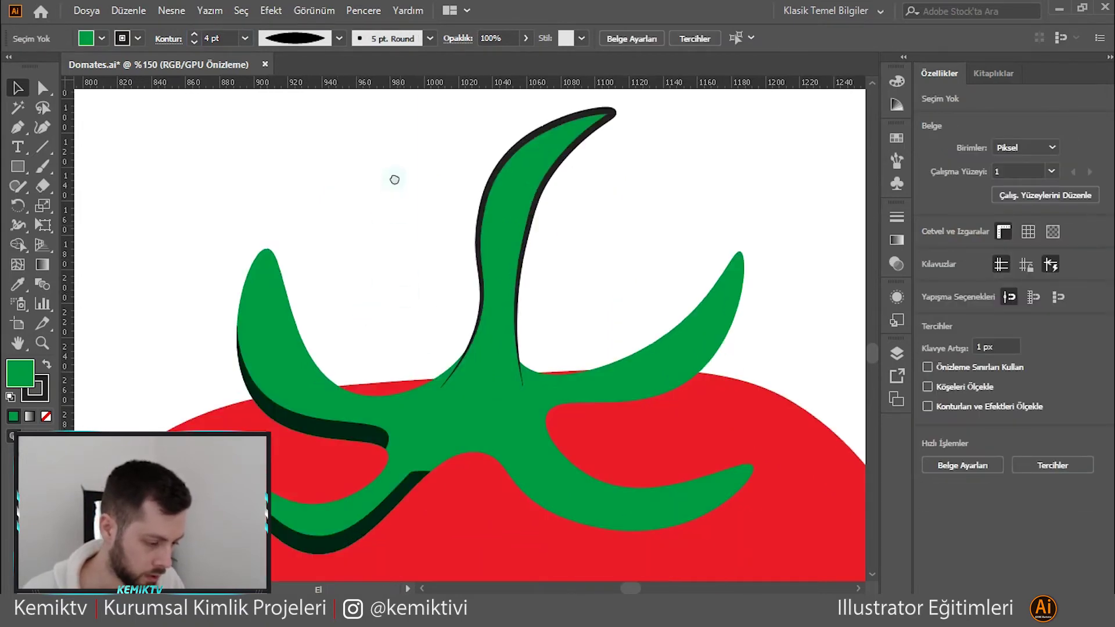
left_click(340, 355)
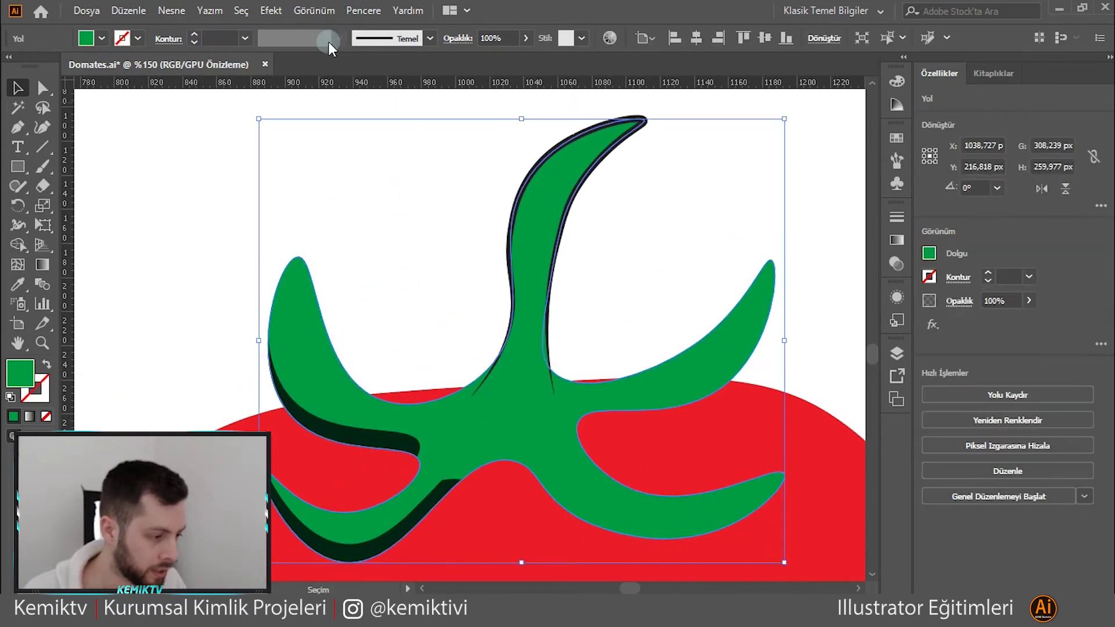
left_click(137, 38)
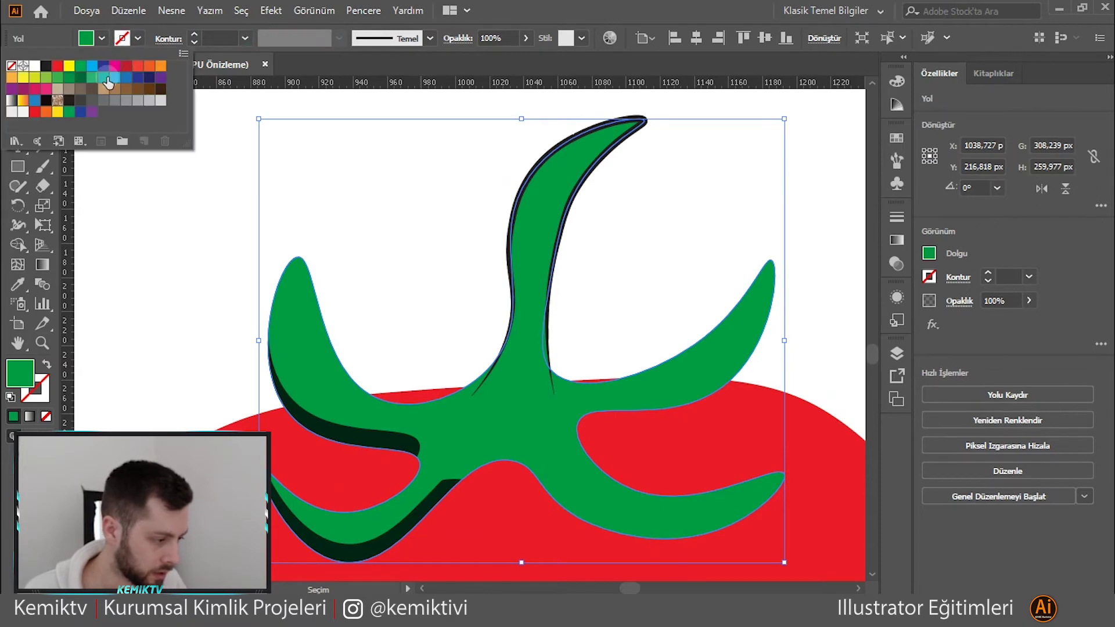
left_click(161, 88)
left_click(373, 199)
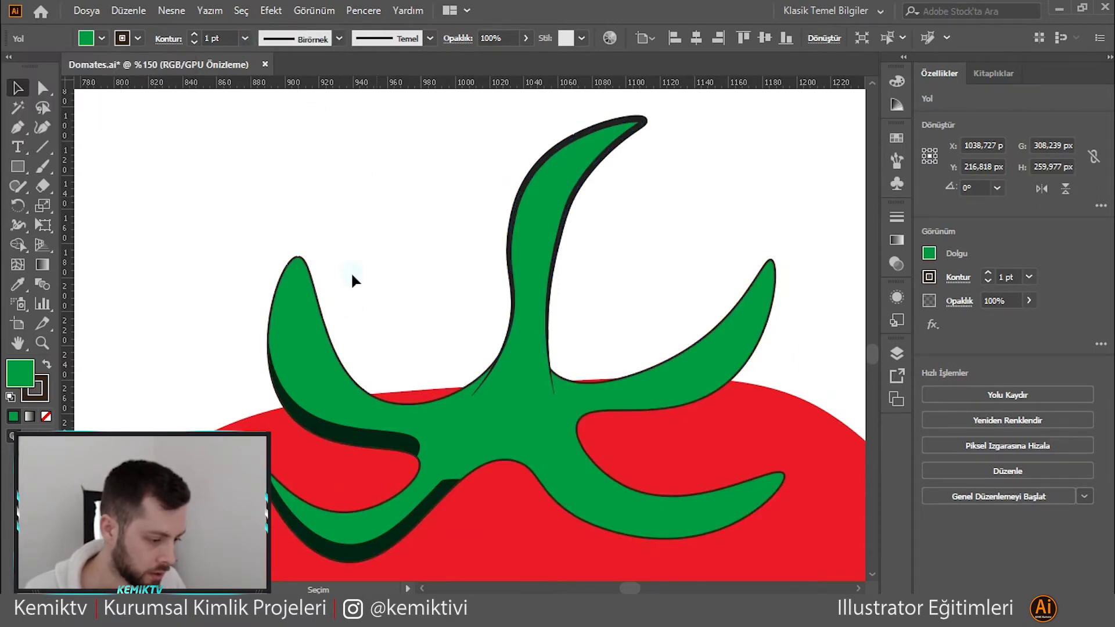
left_click(351, 271)
left_click(244, 38)
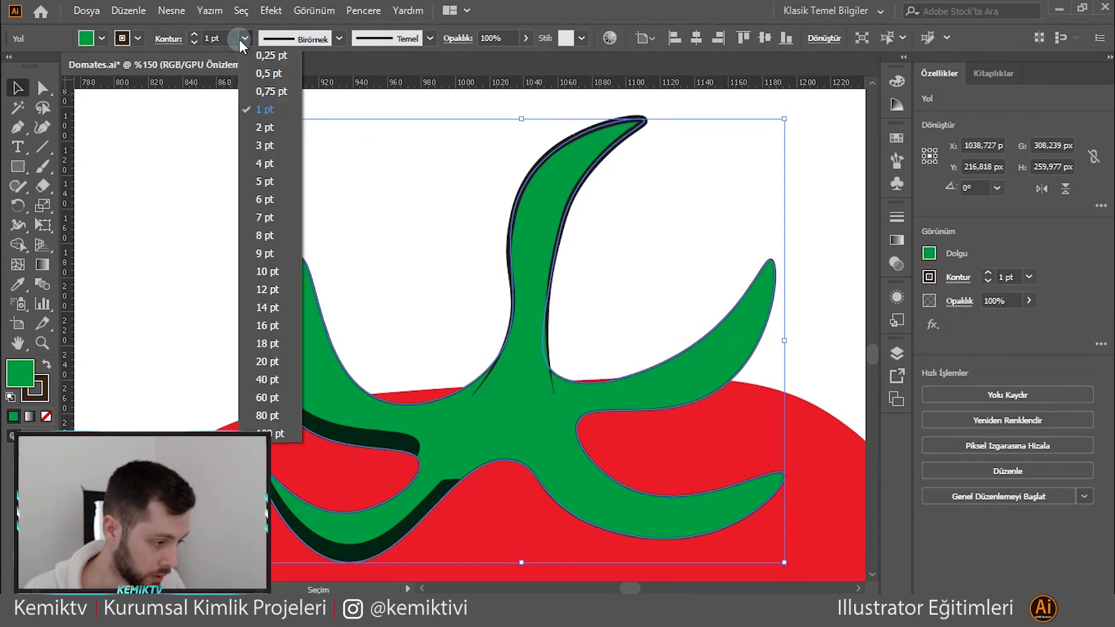
left_click(265, 163)
- Reapply 4 pt to the whole stem outline and give it a varying-width profile
left_click(523, 183)
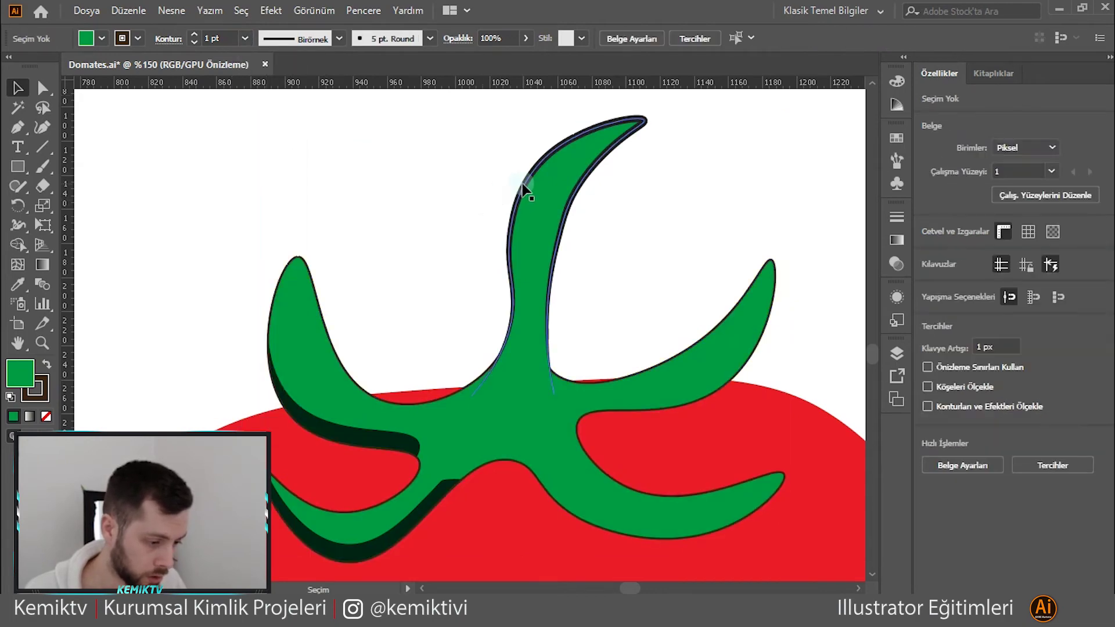
left_click(298, 311)
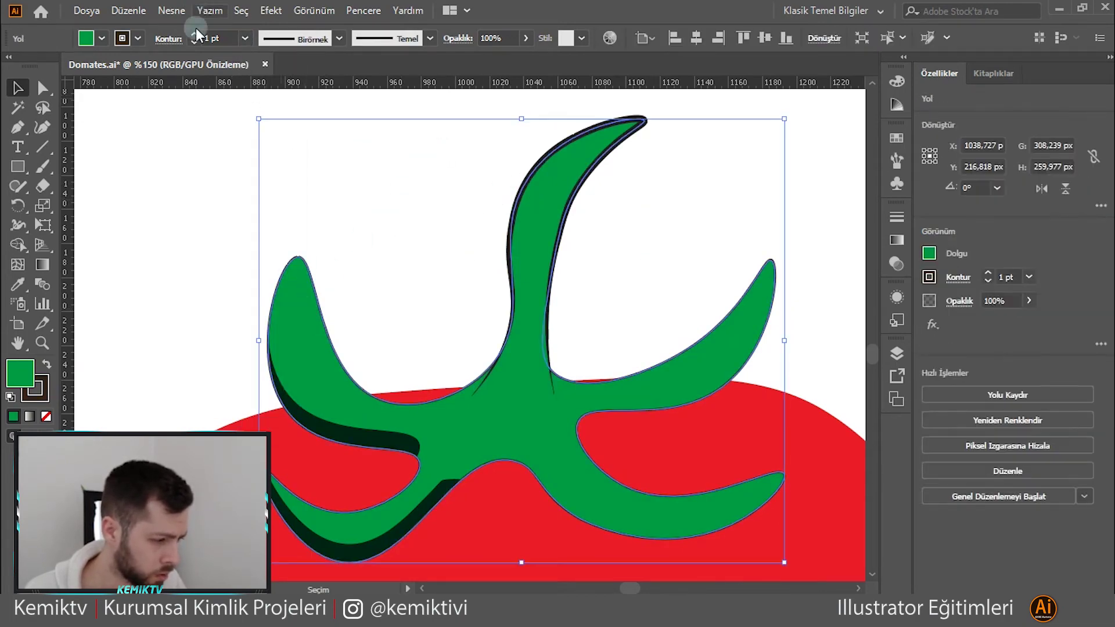
left_click(241, 39)
left_click(274, 165)
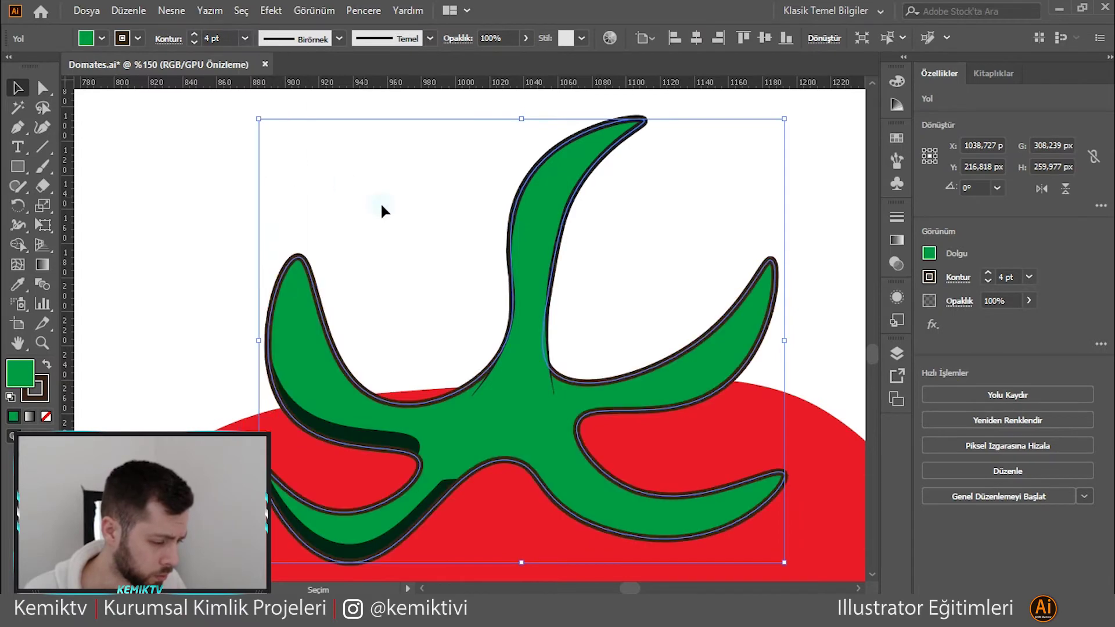
left_click(347, 40)
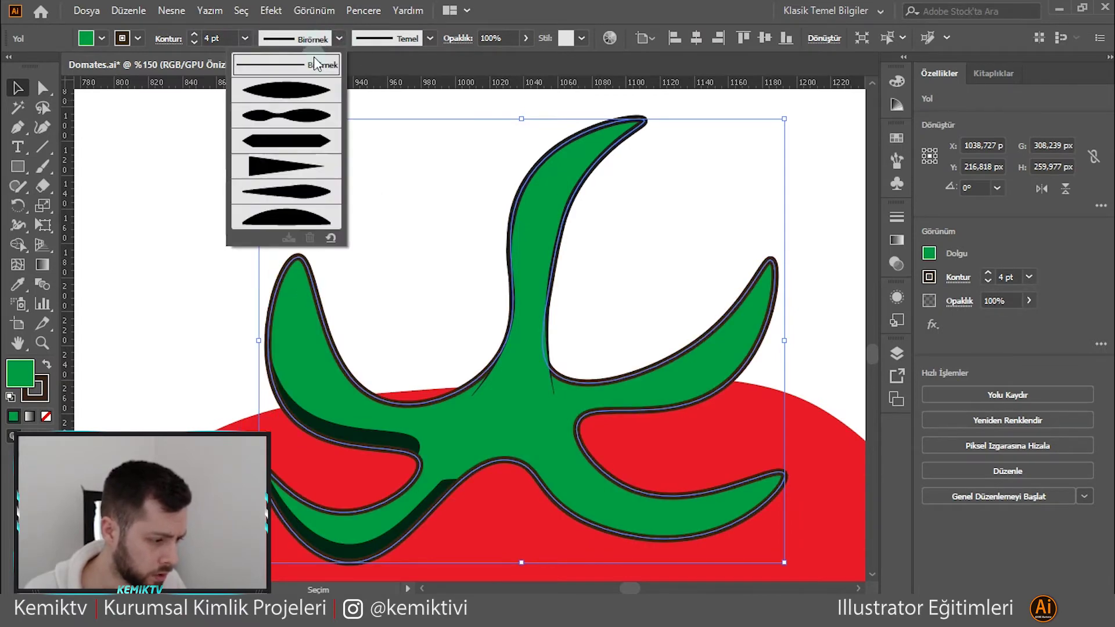
left_click(301, 119)
left_click(407, 236)
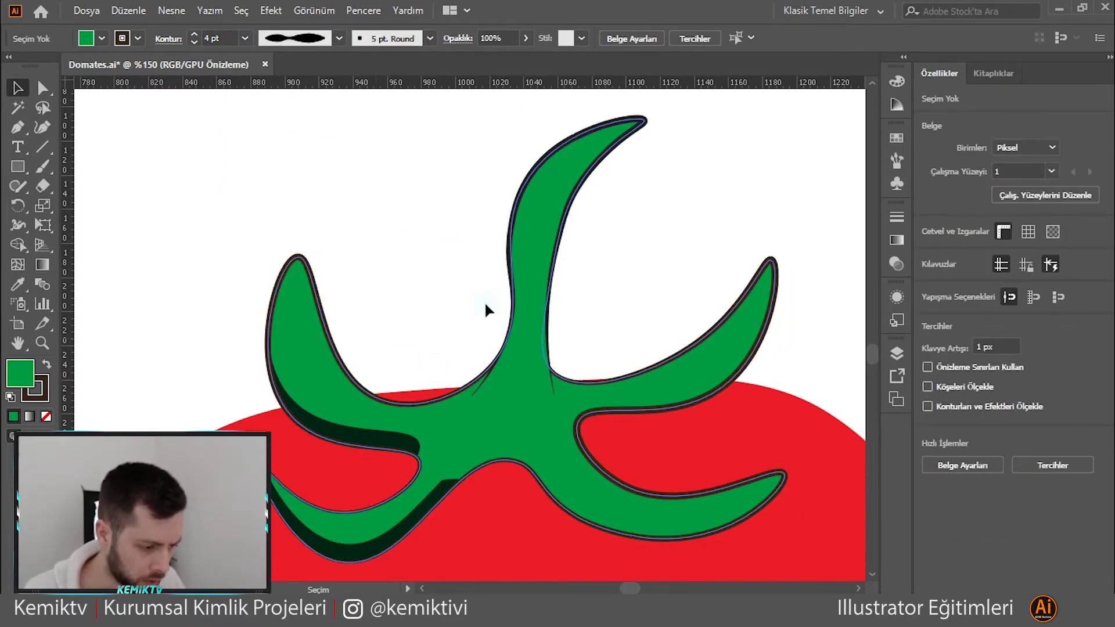
- Bring the dark-green shadow crescents group to the front of the stem
scroll(551, 357, "down", 2)
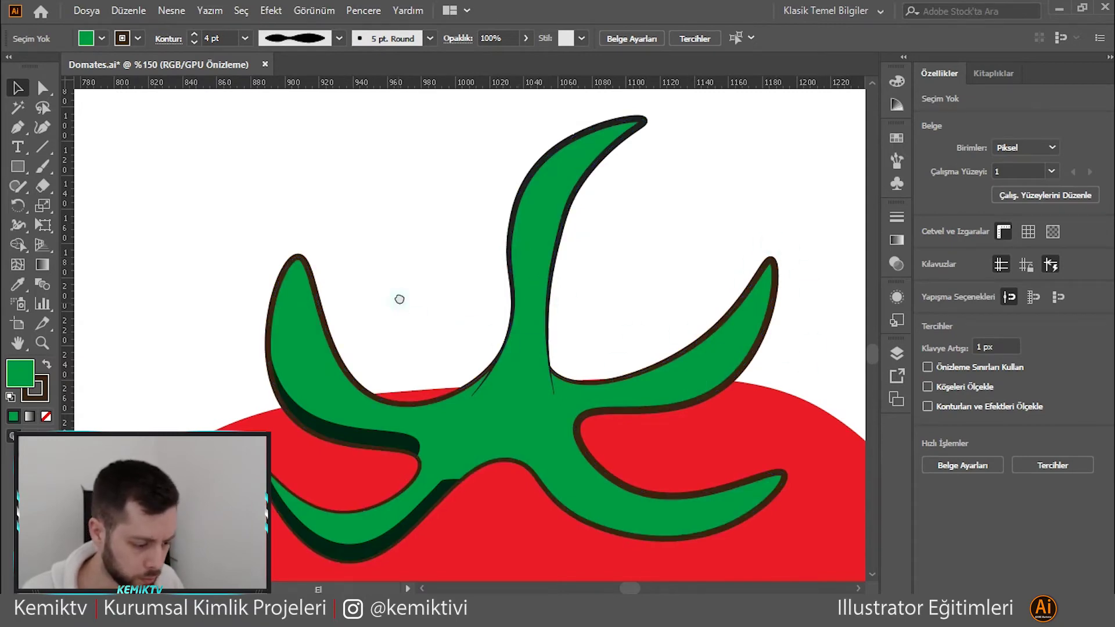
scroll(398, 299, "up", 2)
left_click_drag(488, 204, 498, 229)
scroll(468, 316, "down", 2)
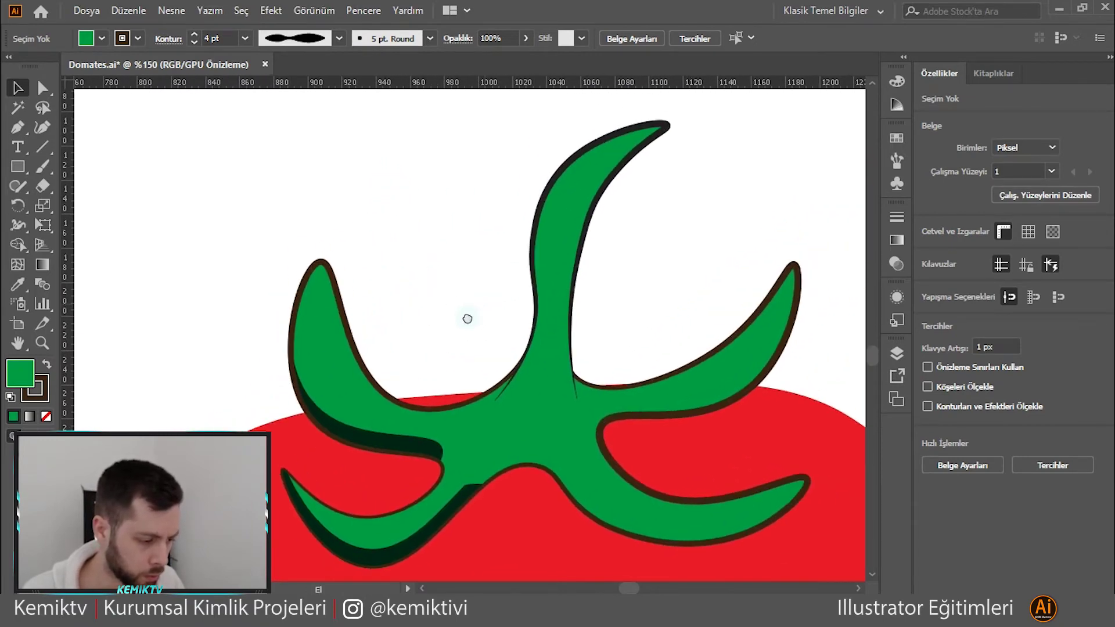
scroll(470, 319, "up", 2)
left_click(357, 458)
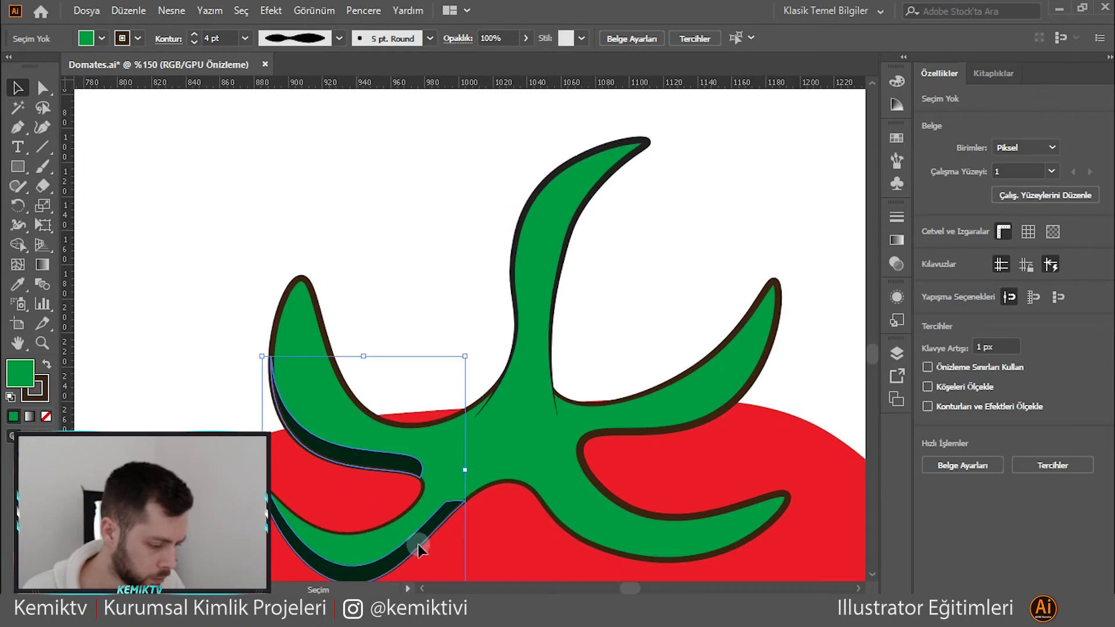
right_click(423, 538)
left_click(686, 454)
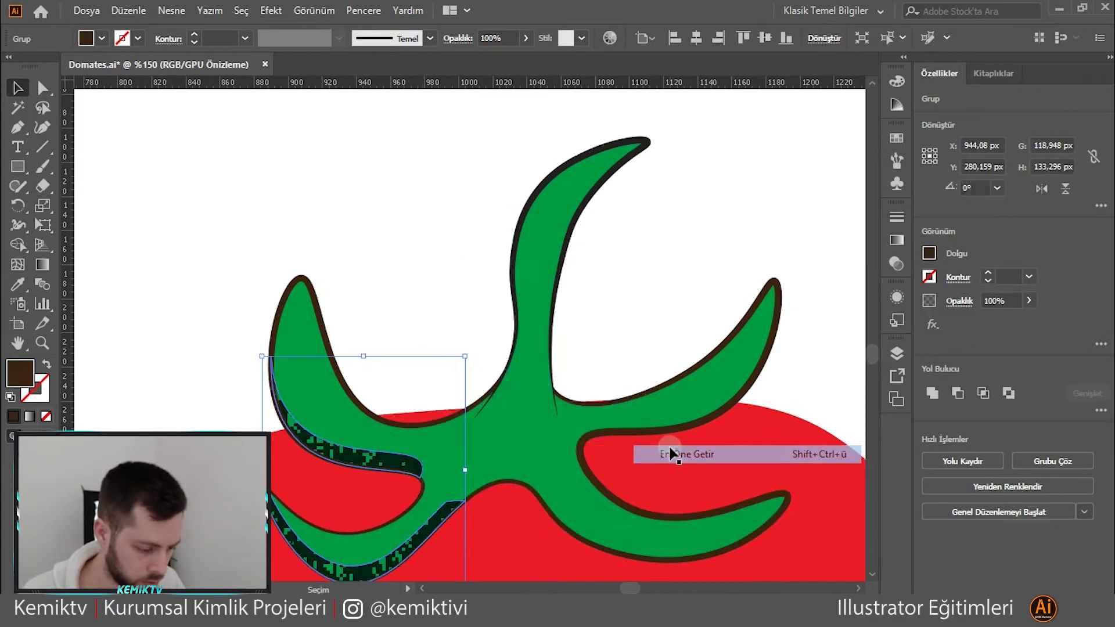
left_click(446, 288)
- Pan and zoom the view to 200% around the stem
scroll(445, 288, "down", 2)
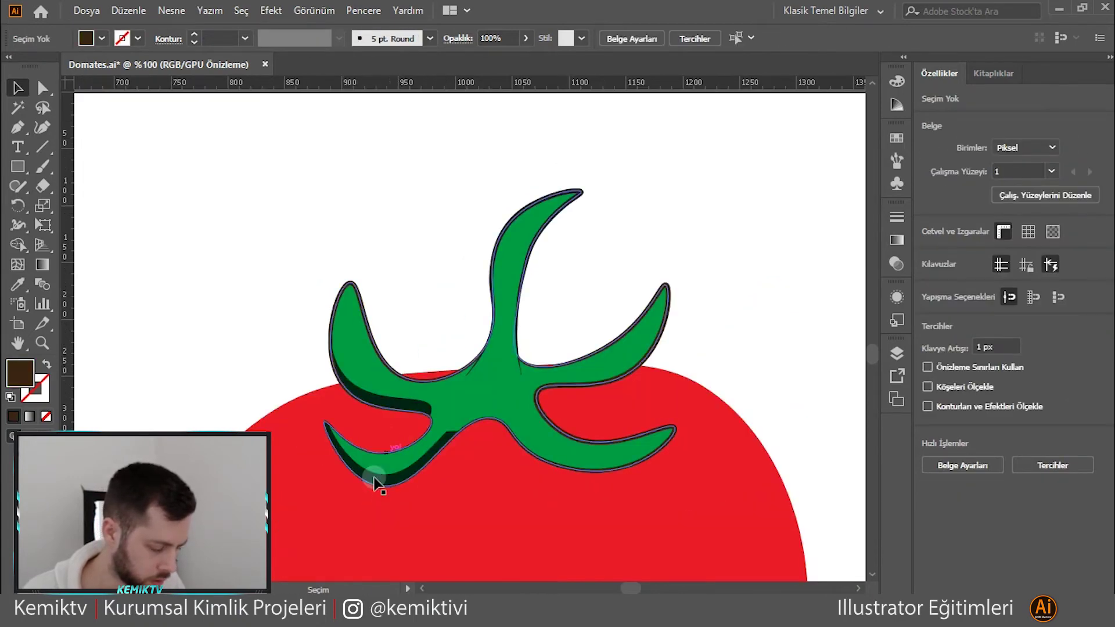
scroll(372, 465, "up", 3)
scroll(581, 346, "down", 1)
scroll(580, 346, "up", 2)
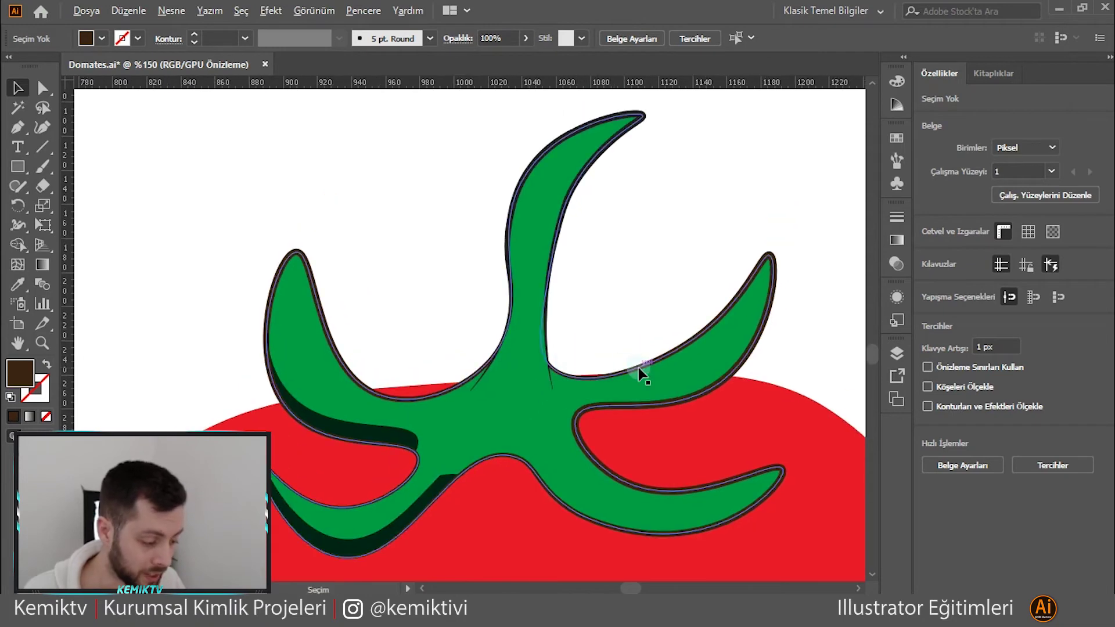
scroll(667, 389, "up", 2)
scroll(613, 300, "left", 1)
scroll(613, 299, "left", 1)
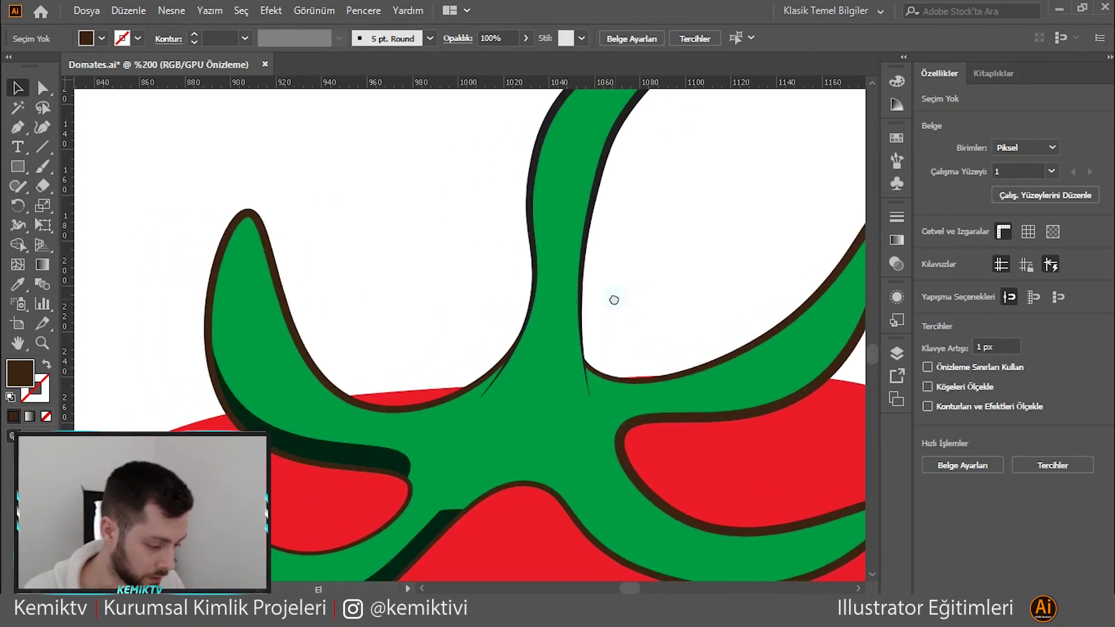
scroll(612, 299, "right", 2)
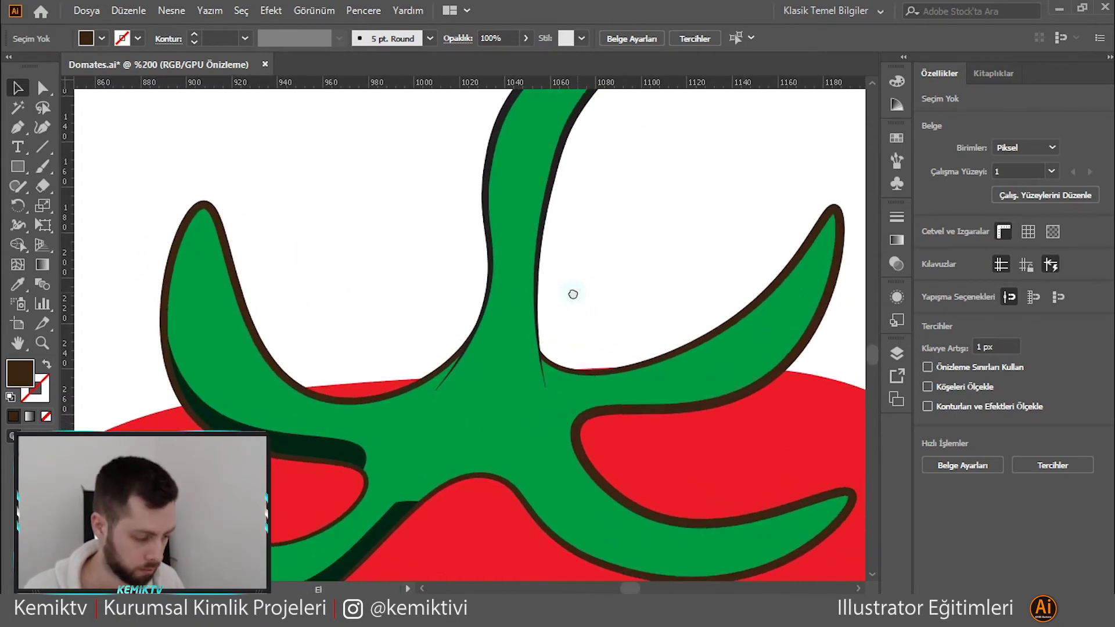
scroll(580, 331, "up", 1)
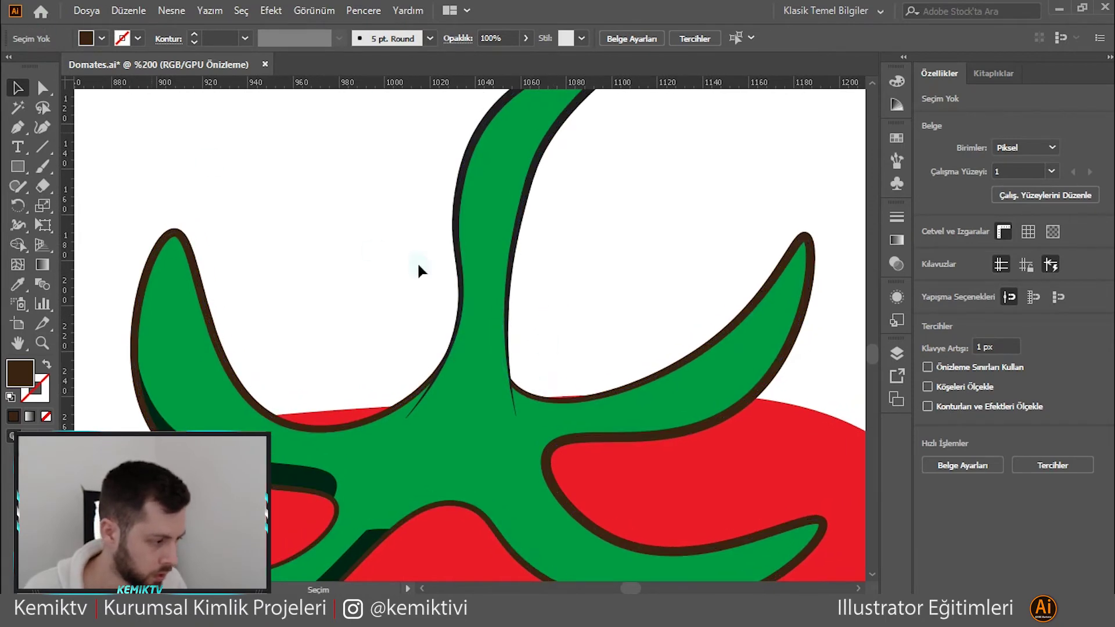
scroll(361, 314, "up", 2)
scroll(361, 314, "right", 2)
scroll(320, 281, "right", 1)
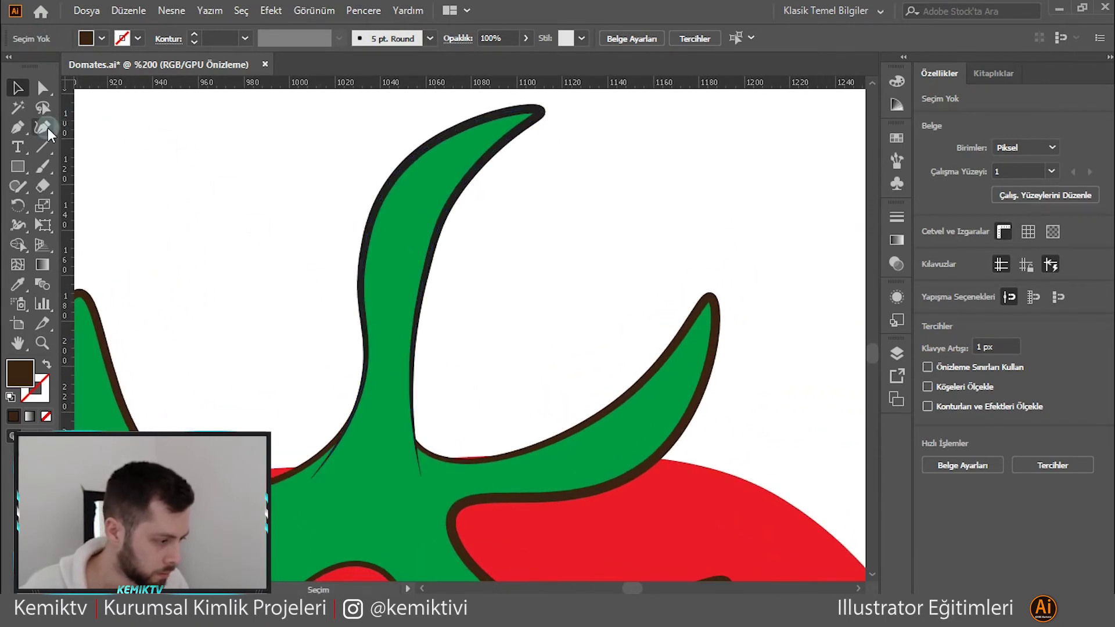
- Trace a dark shape down the upper leaf and along the right leaf to its tip
left_click(46, 128)
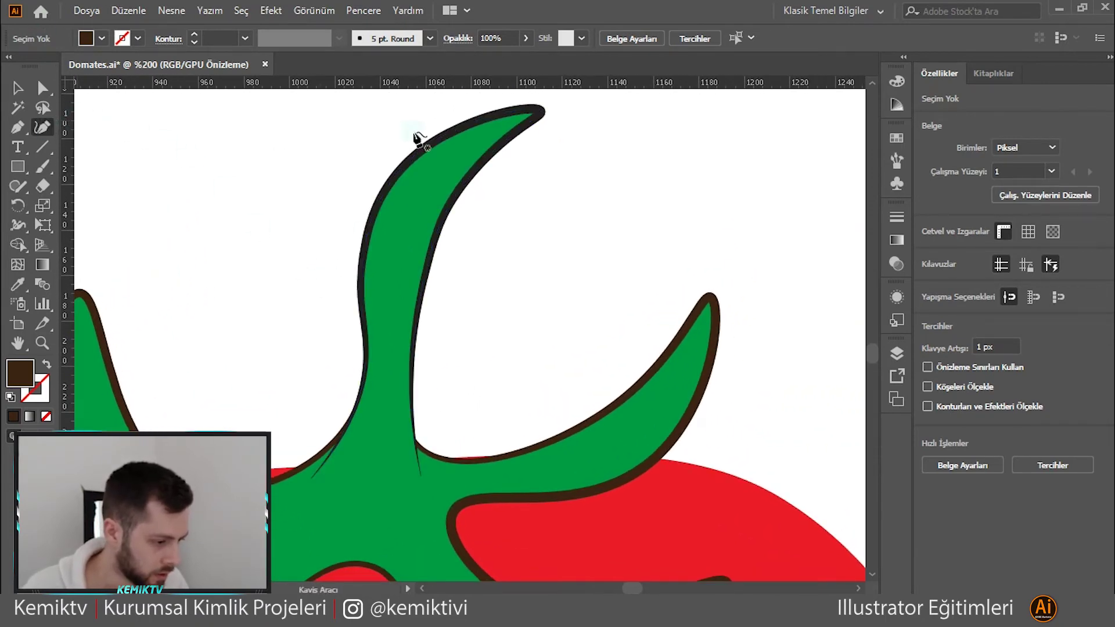
left_click(497, 119)
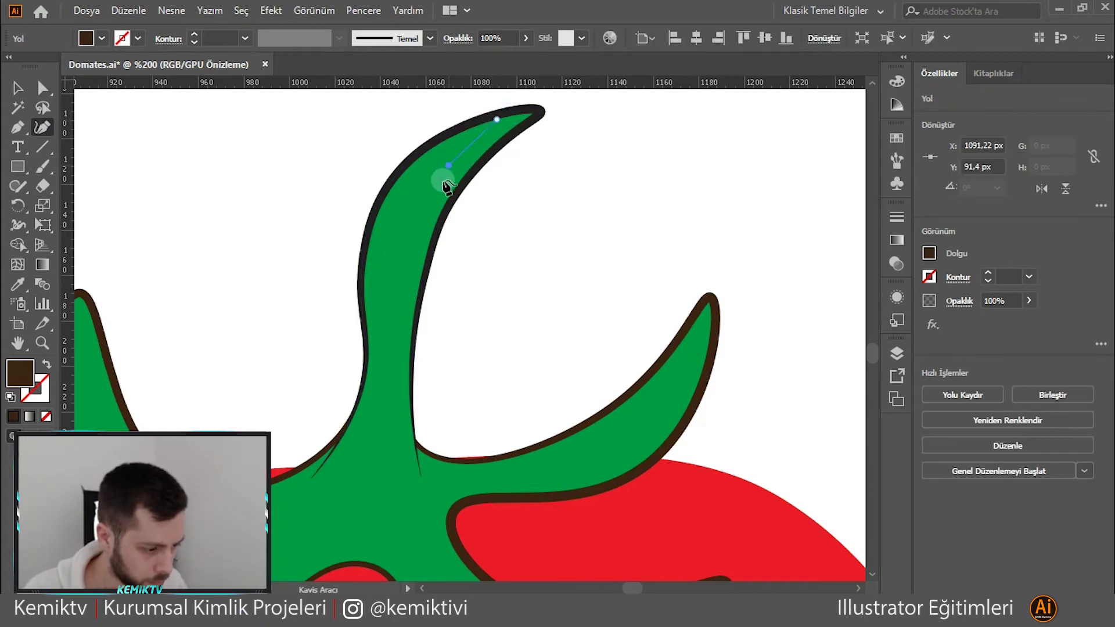
left_click(400, 279)
left_click(400, 411)
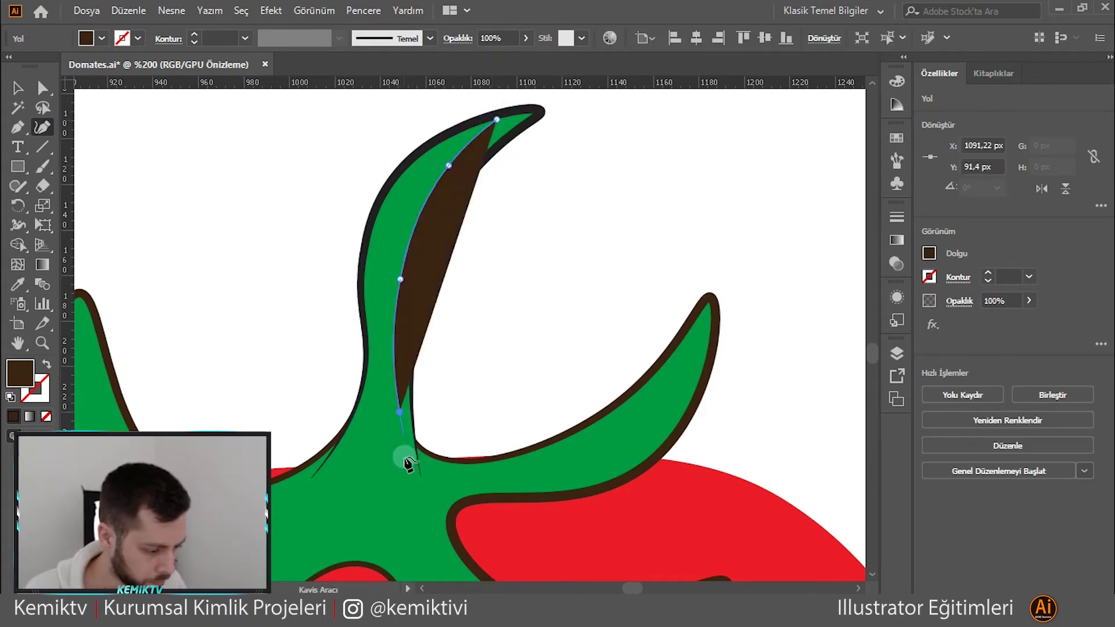
left_click(411, 476)
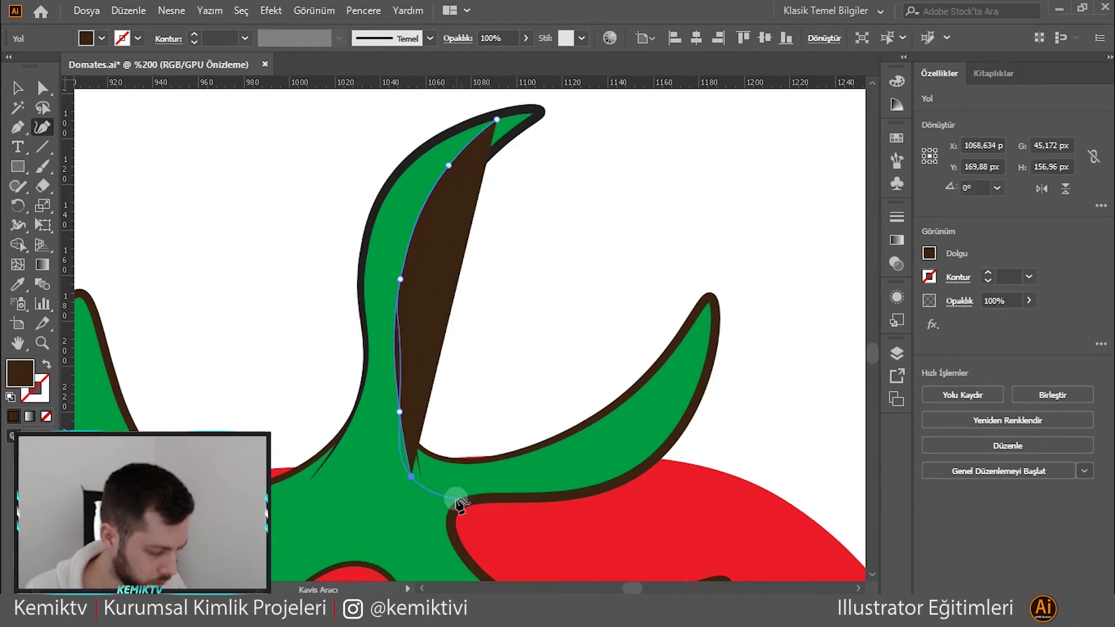
left_click_drag(451, 492, 494, 295)
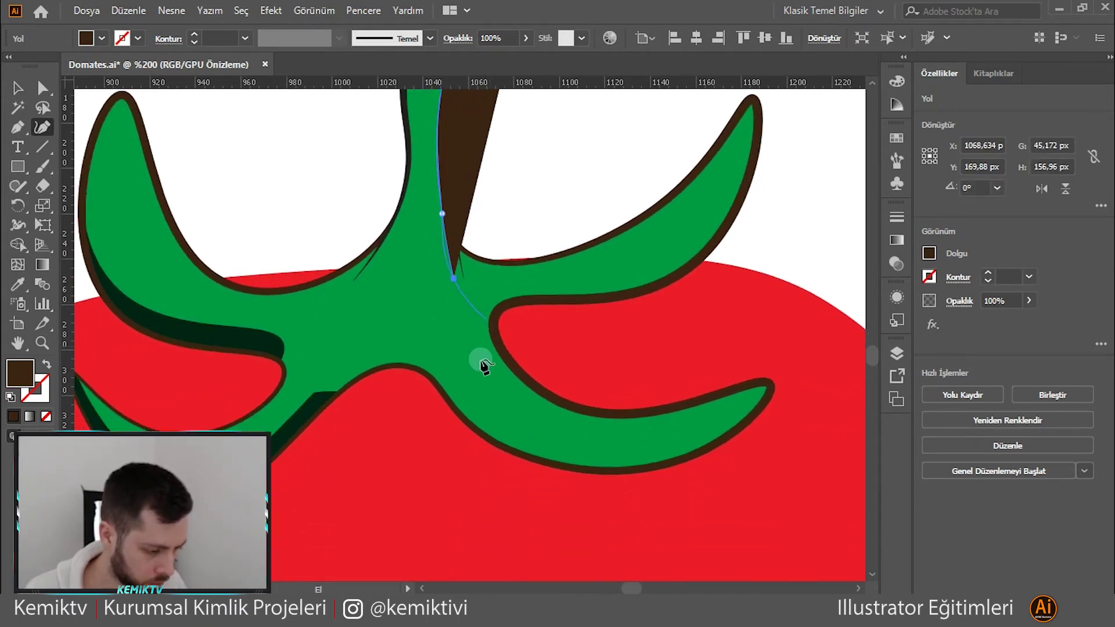
left_click(493, 372)
left_click(591, 429)
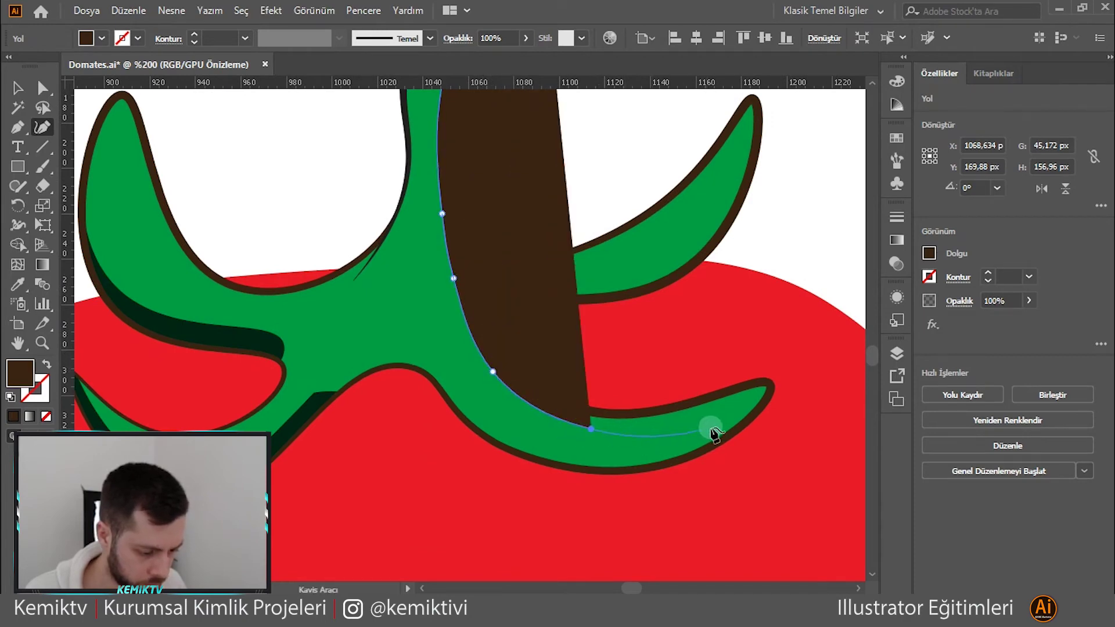
left_click(717, 418)
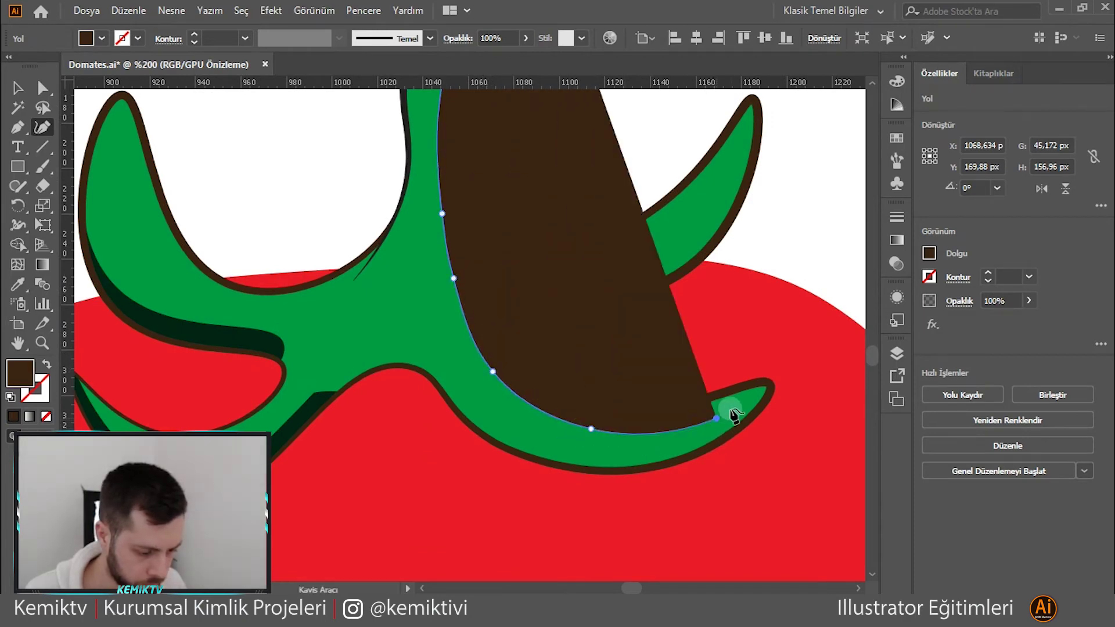
left_click(780, 382)
- Round the shape's top back to its start, closing the dark brown blob
left_click(792, 124)
left_click_drag(792, 124, 763, 484)
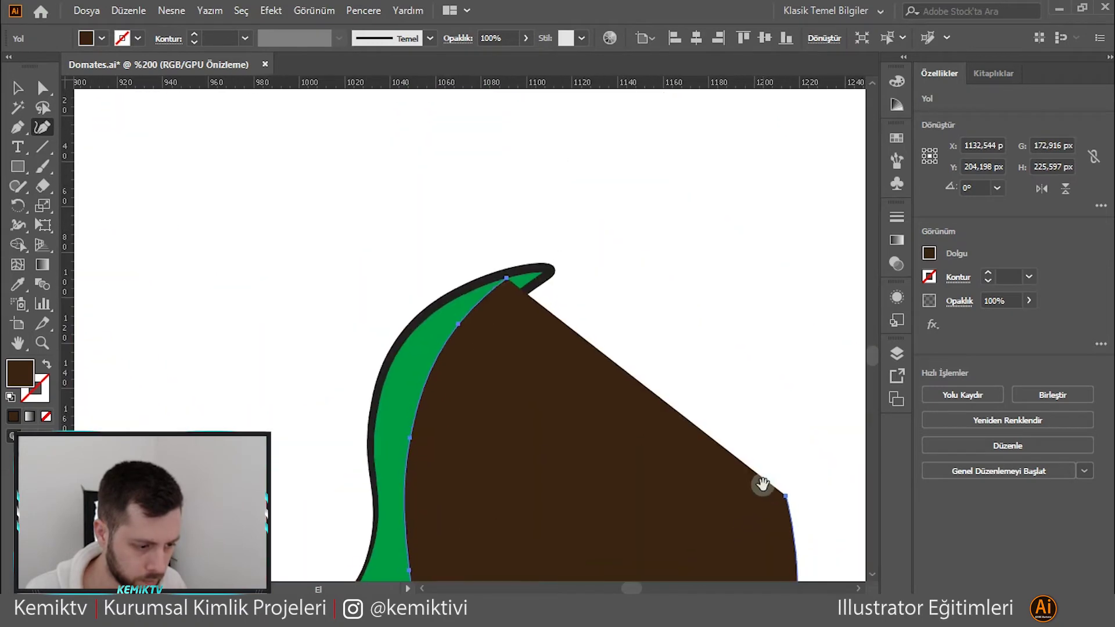
left_click(724, 333)
left_click(581, 241)
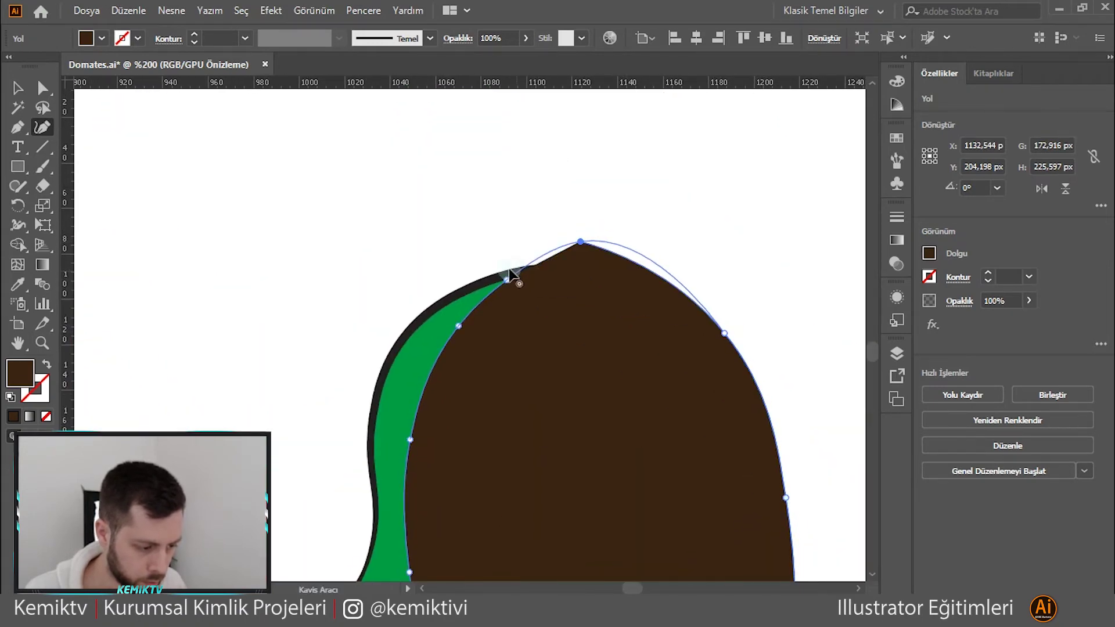
left_click(508, 278)
- Select the blob with the green leaf and Alt-drag a copy to the right
left_click(19, 88)
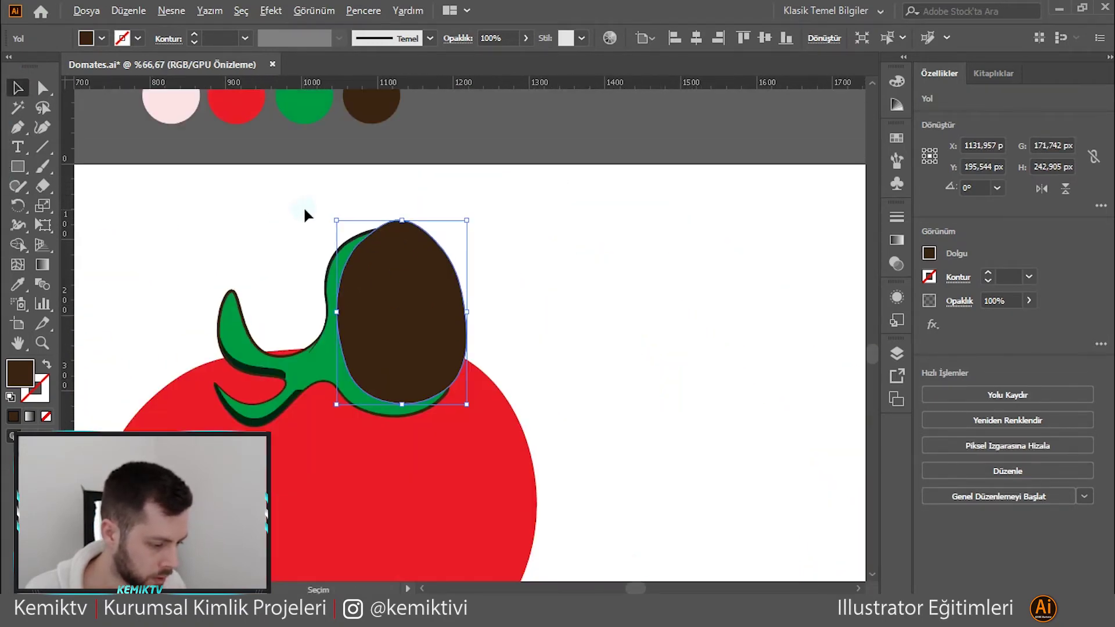
scroll(303, 207, "down", 3)
left_click(331, 367, "shift")
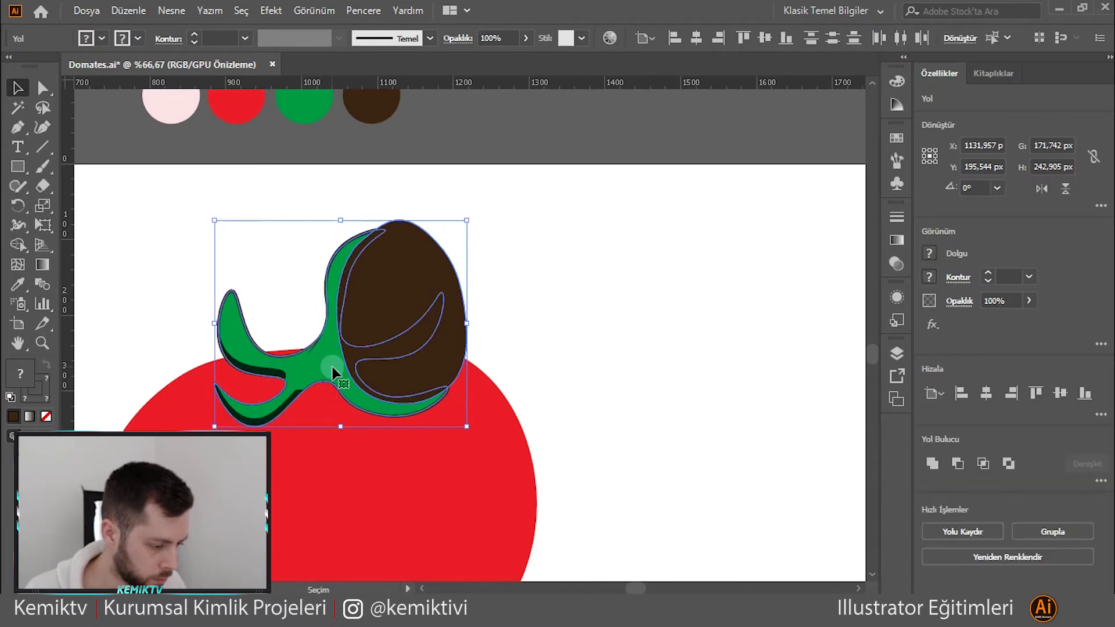
left_click_drag(408, 366, 758, 367)
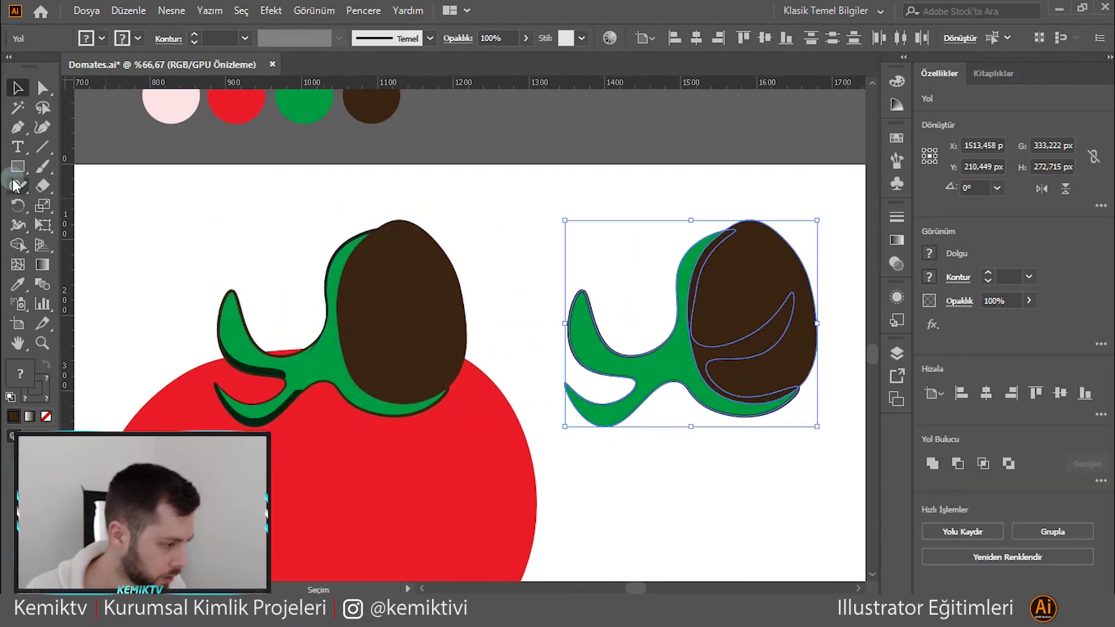
- With Shape Builder, delete the green leaf and brown body regions from the copy, leaving a crescent
left_click(18, 245)
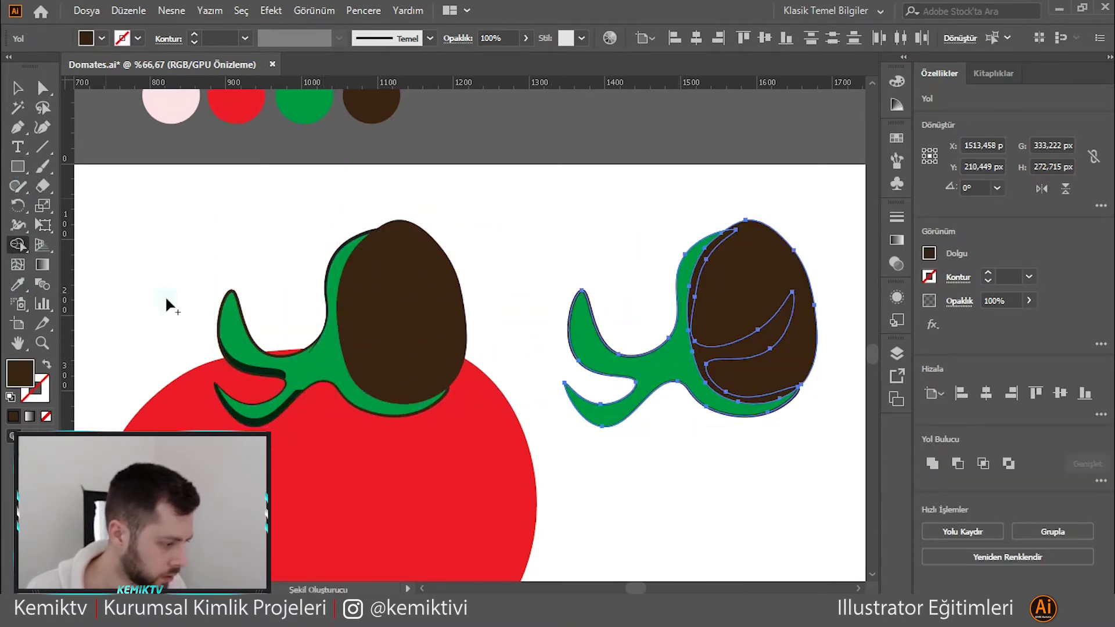
left_click(662, 392, "alt")
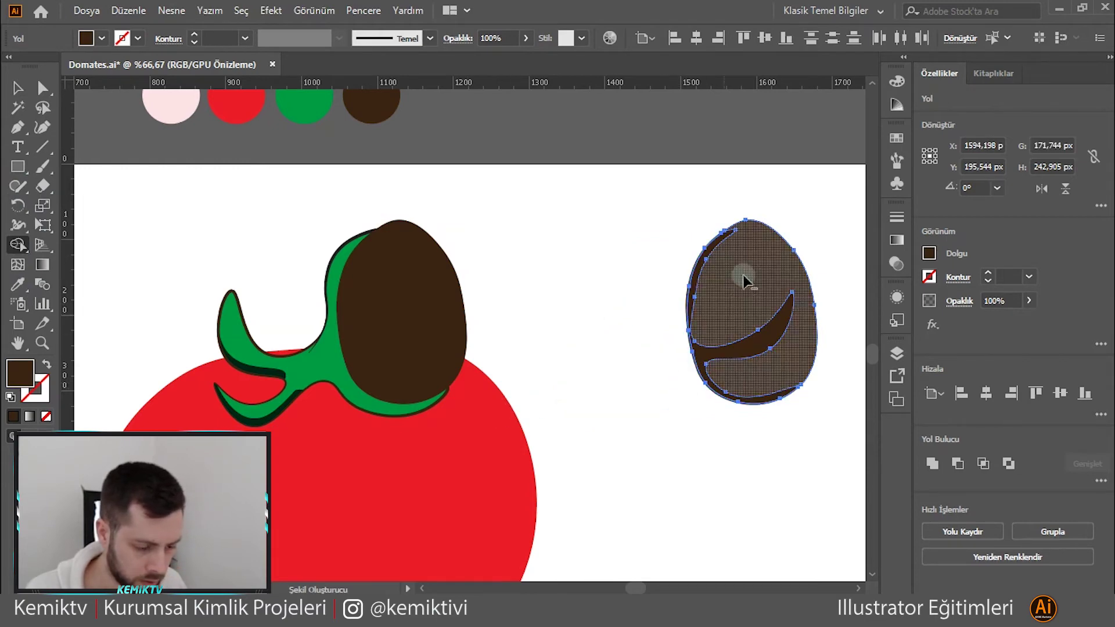
left_click(796, 262, "alt")
- Move the brown crescent up and left, and delete the leftover green piece
key("v")
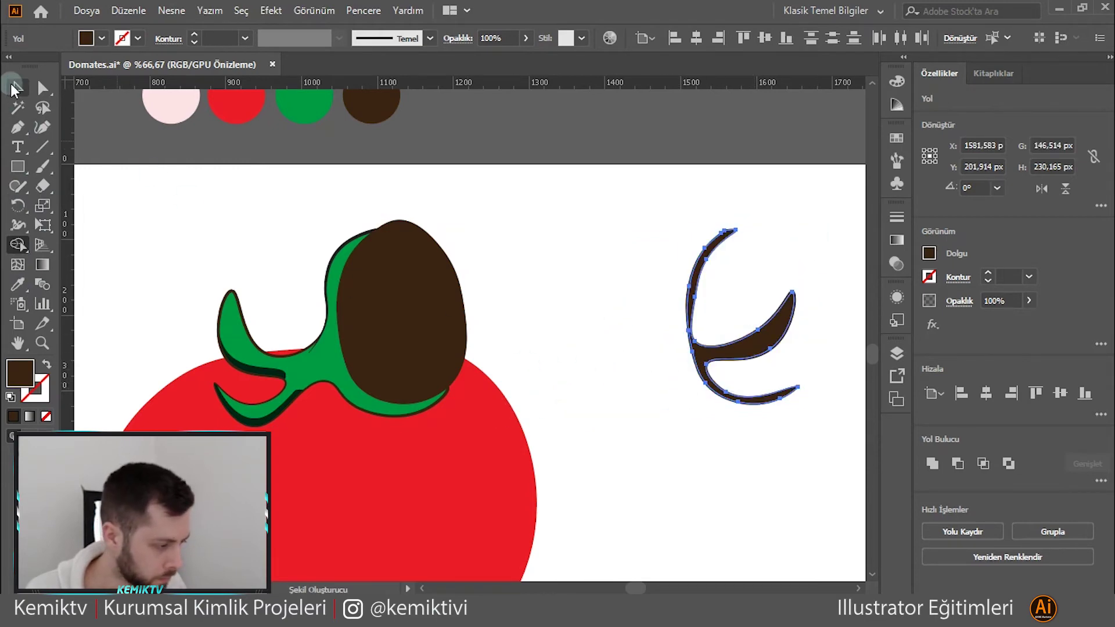
left_click_drag(740, 343, 575, 261)
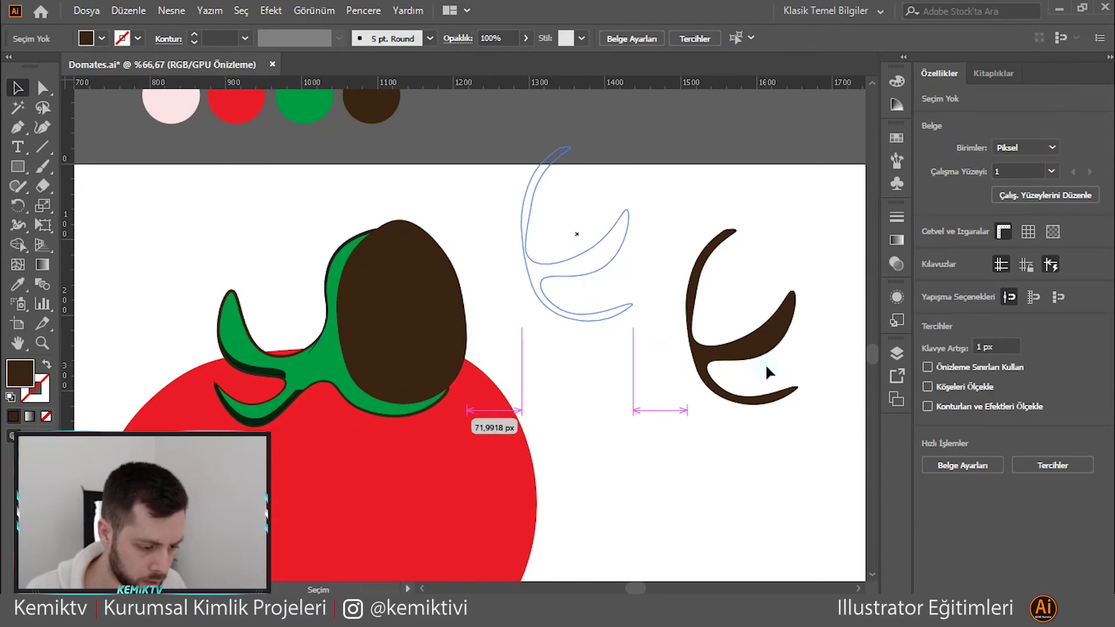
left_click(750, 354)
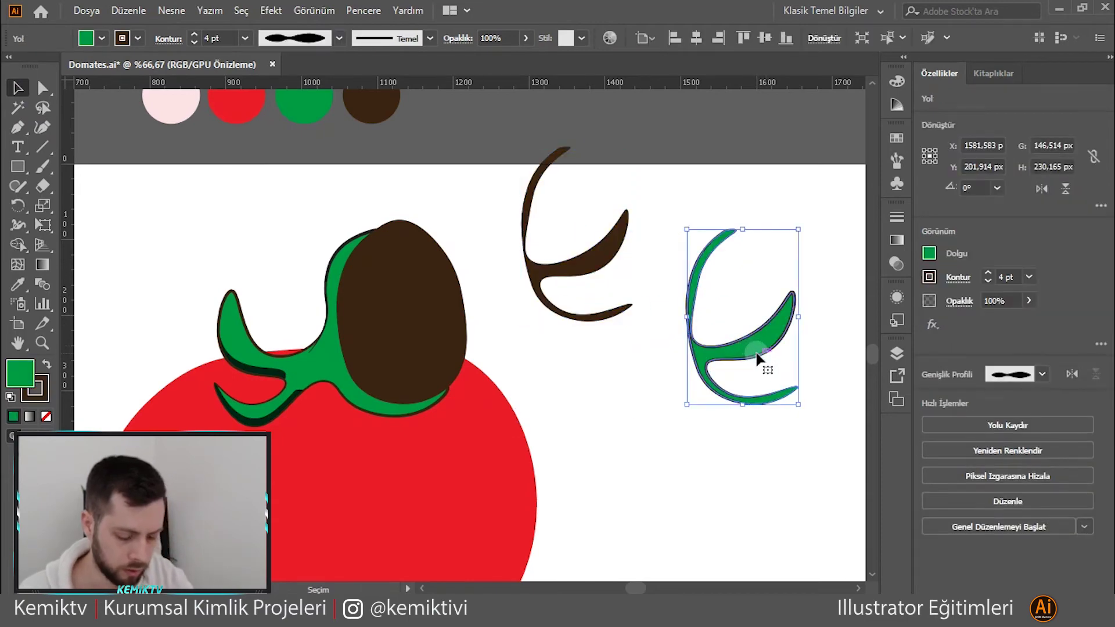
key("Delete")
- Send the brown blob behind the tomato and leaves, and move the crescent onto the stem leaves
left_click(572, 281)
left_click(448, 318)
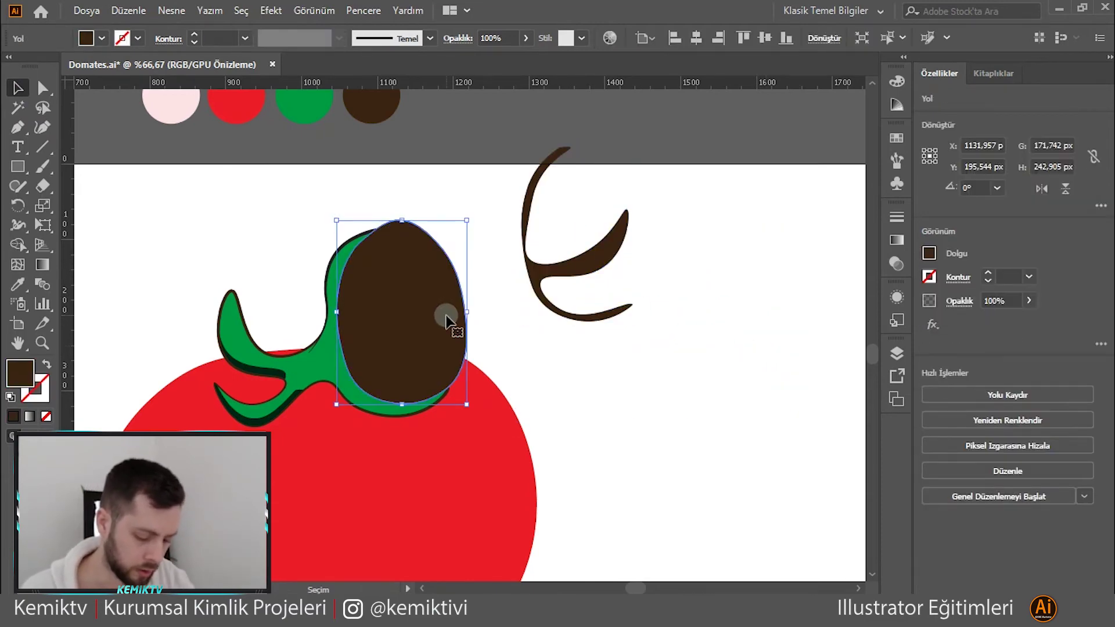
key("ctrl+shift+bracketleft")
left_click_drag(539, 270, 347, 358)
- Nudge the brown crescent along the inner edge of the stem's upper and right leaves
scroll(392, 316, "up", 3)
scroll(518, 323, "up", 3)
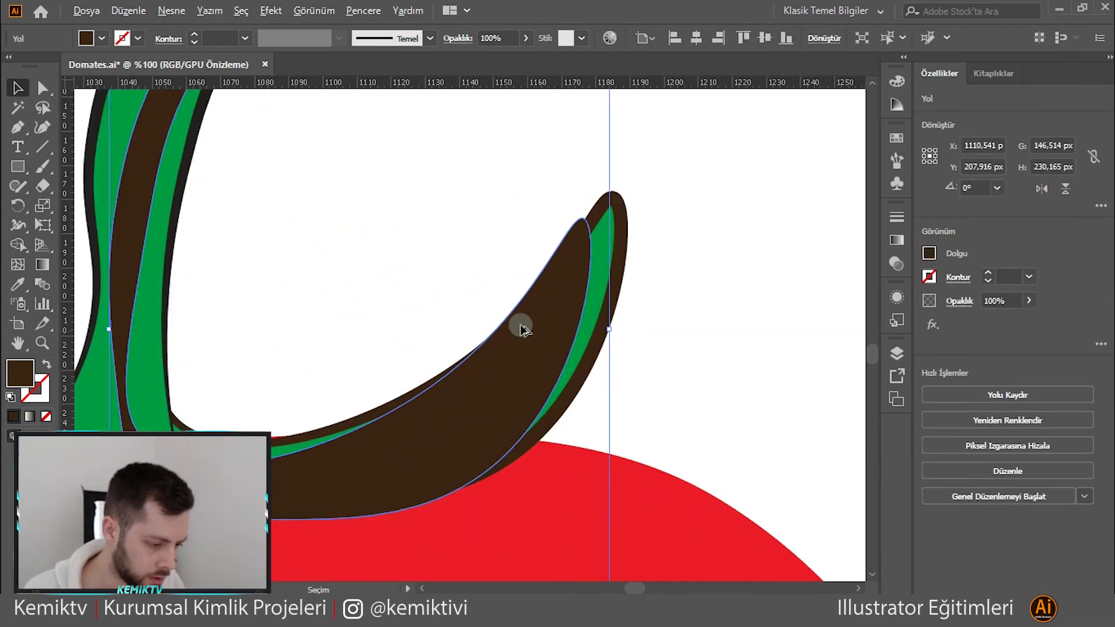
left_click_drag(556, 298, 584, 277)
scroll(507, 281, "down", 2)
scroll(407, 333, "down", 1)
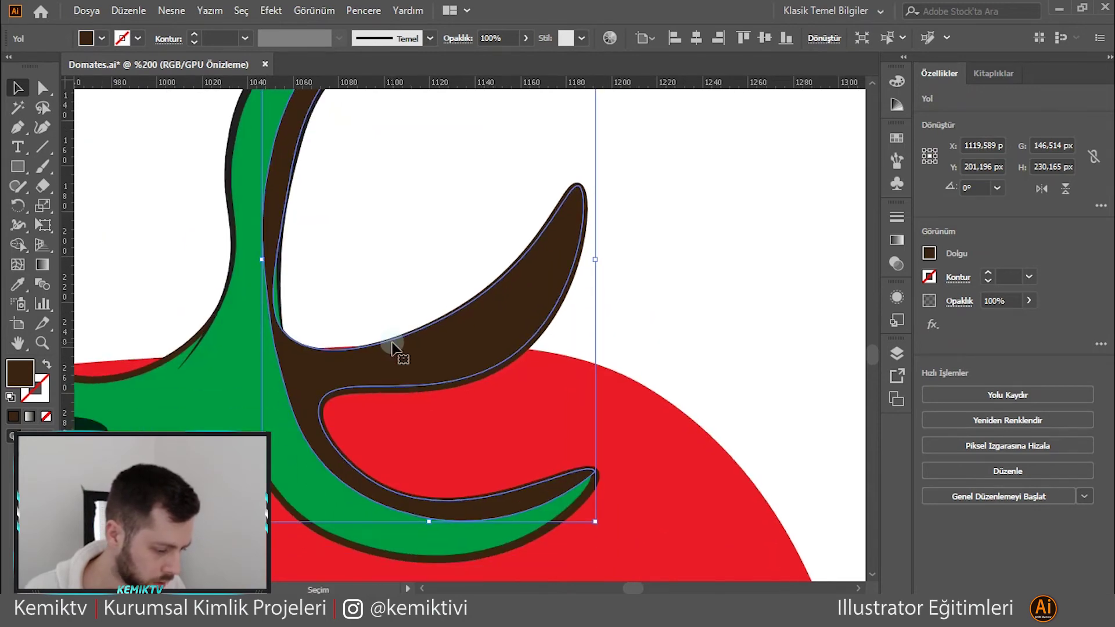
scroll(252, 292, "up", 2)
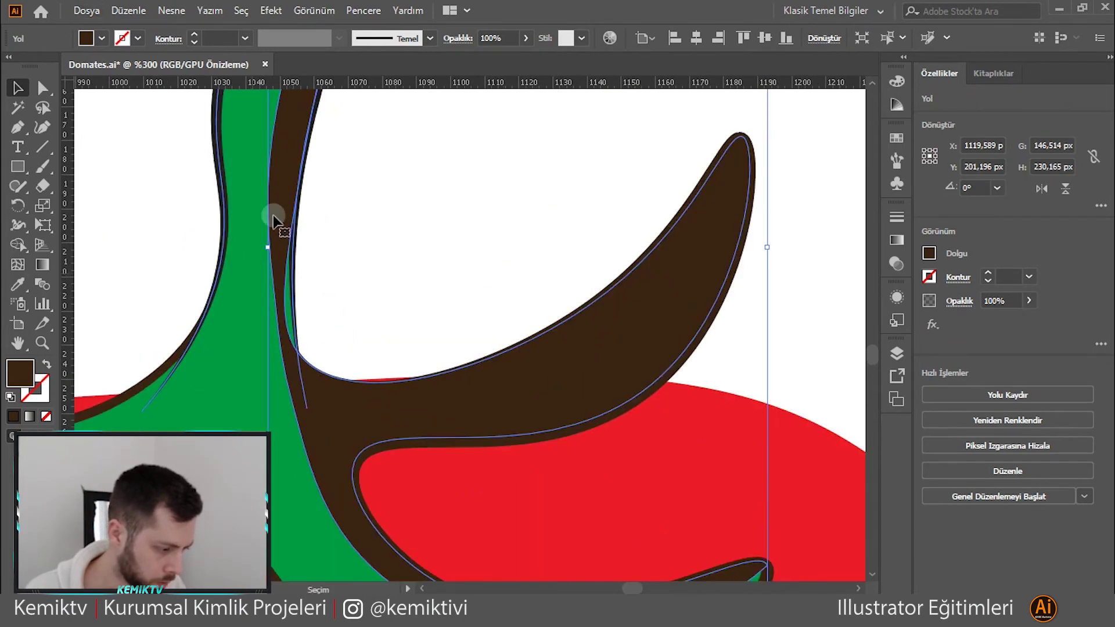
mouse_move(367, 334)
left_mouse_down()
mouse_move(418, 316)
mouse_move(410, 368)
mouse_move(419, 332)
left_mouse_up()
scroll(413, 368, "down", 2)
scroll(458, 183, "up", 3)
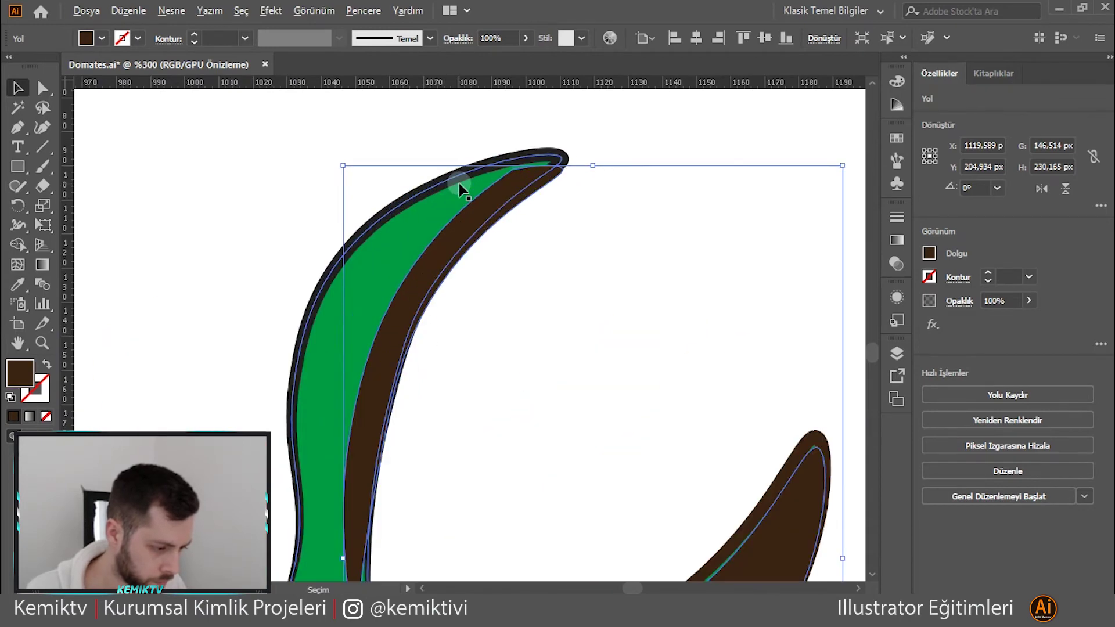
left_click_drag(525, 180, 527, 180)
scroll(520, 209, "down", 3)
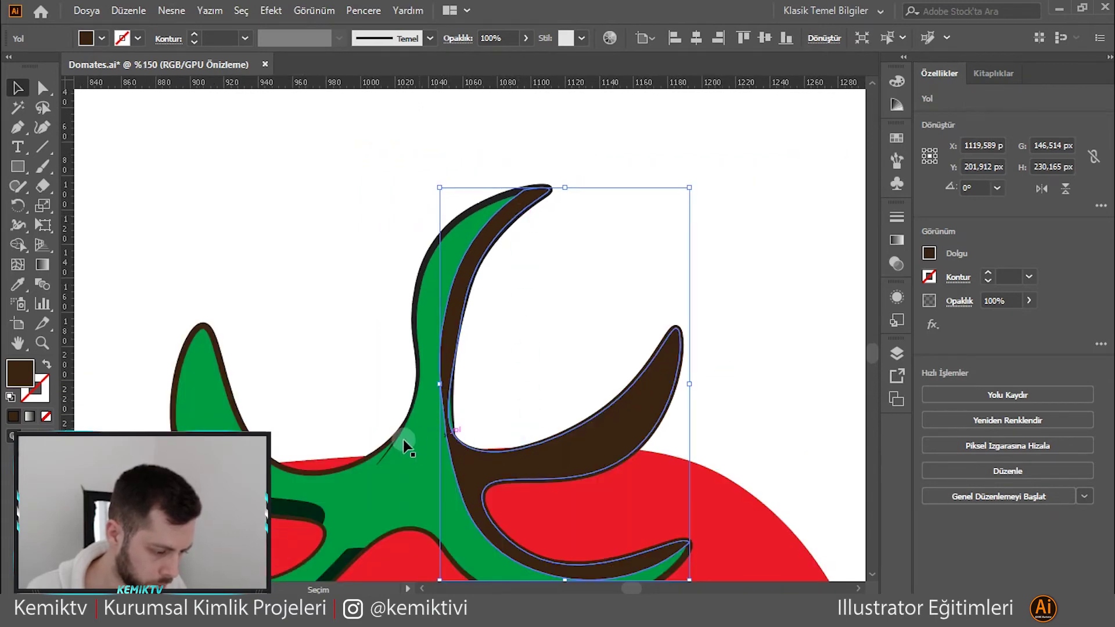
- Set the green leaf outline path's fill to None, then reselect the brown crescent
left_click(393, 447)
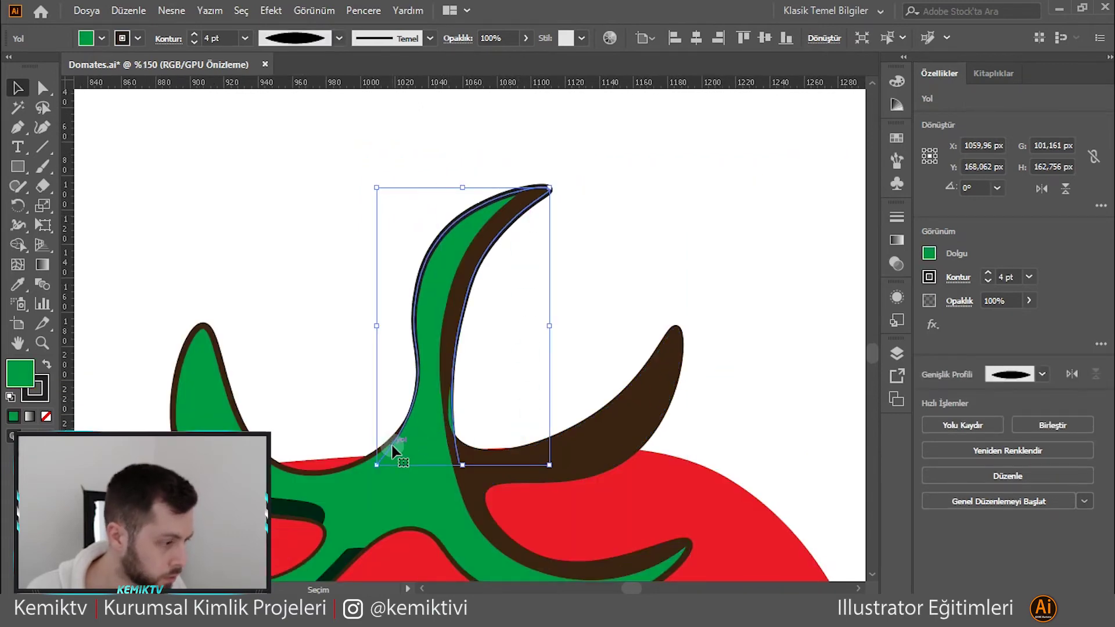
left_click(96, 43)
left_click(13, 69)
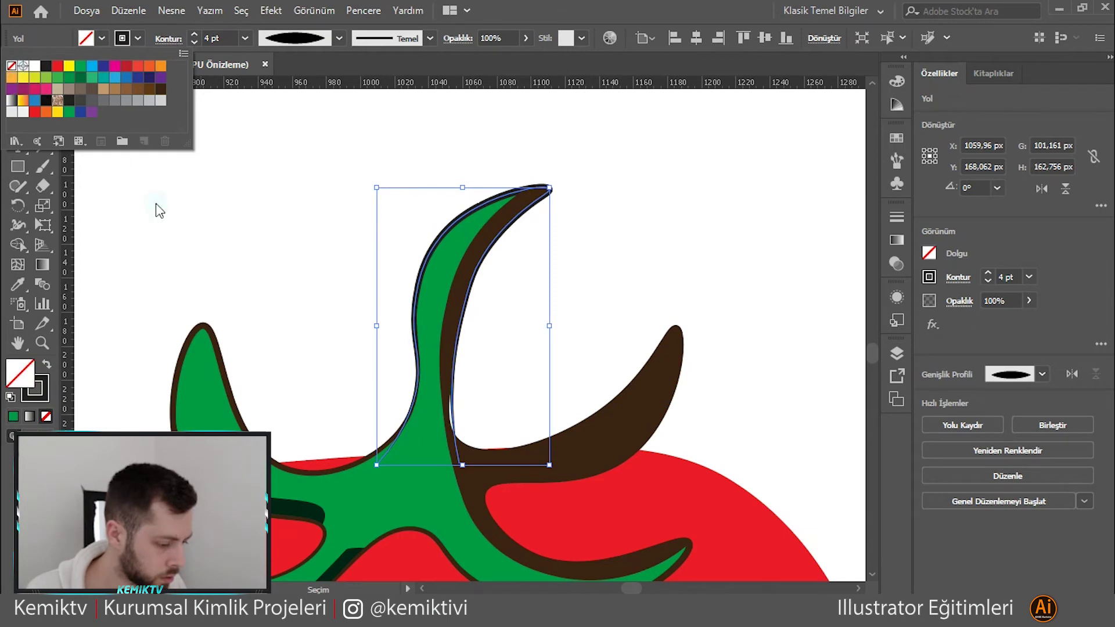
left_click(221, 279)
left_click(283, 347)
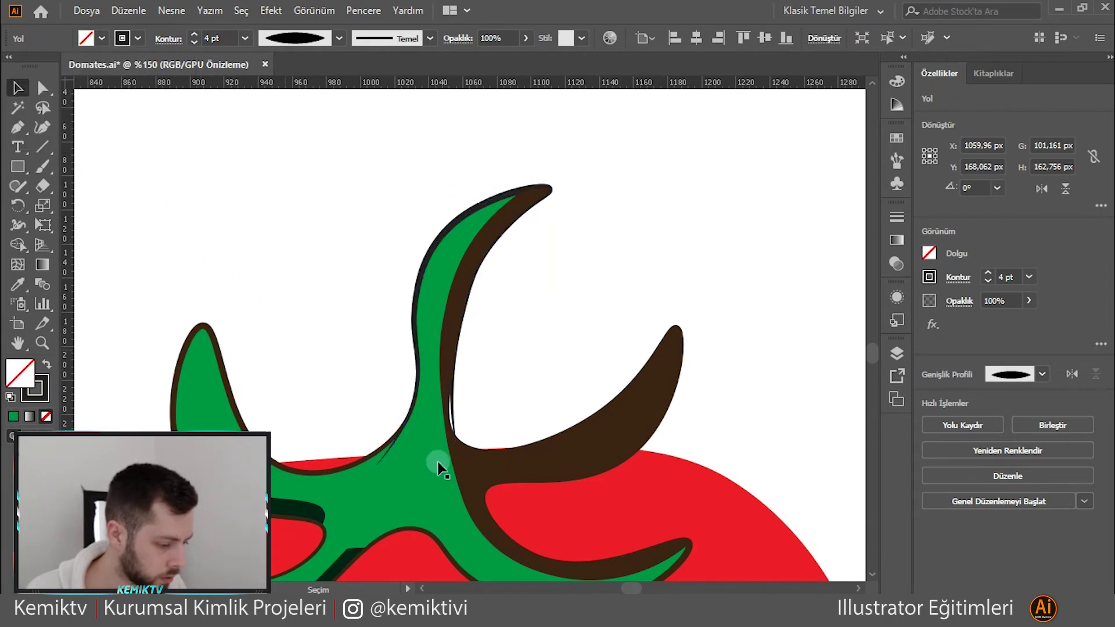
left_click(454, 401)
left_click(599, 452)
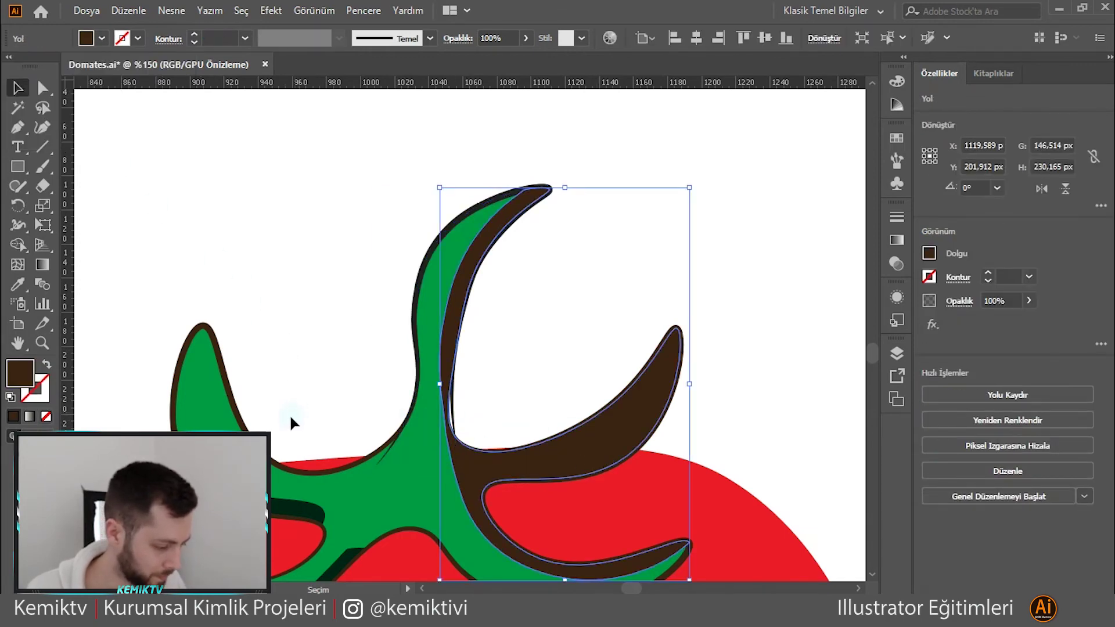
- Eyedropper the lower-left leaf shadow's colour onto that shadow and the brown crescent
scroll(297, 414, "down", 3)
left_click(18, 284)
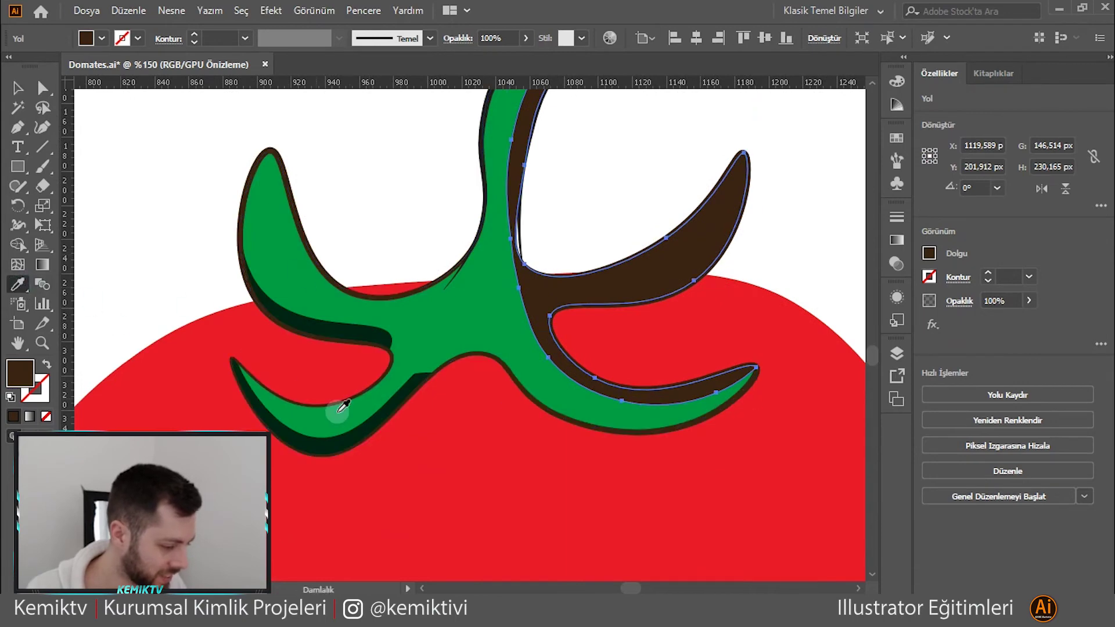
left_click(356, 436)
left_click(238, 309)
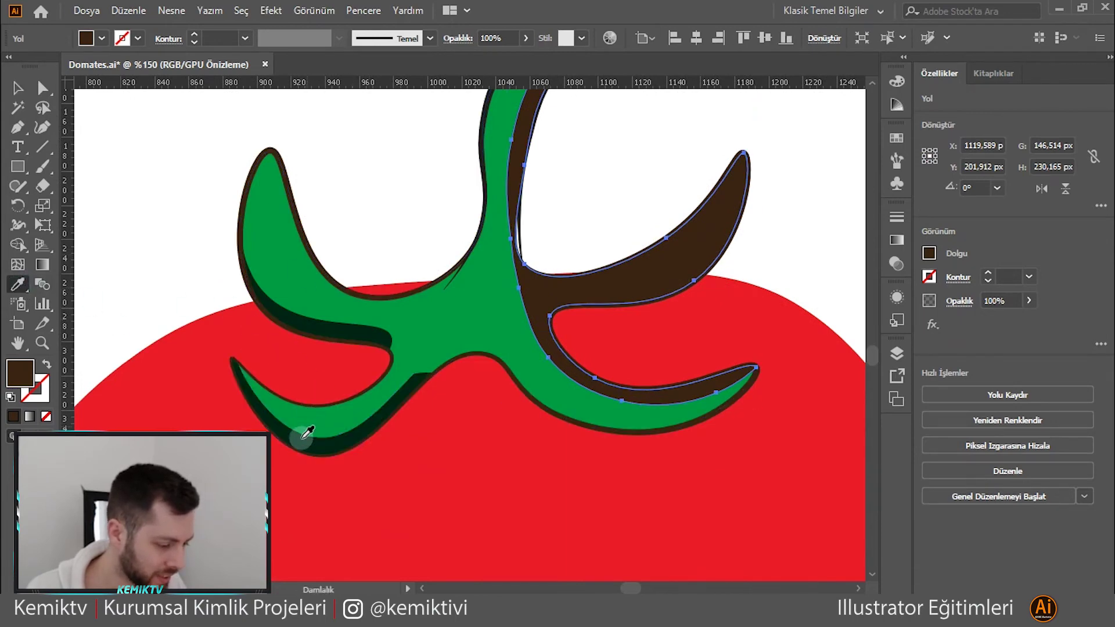
left_click(19, 88)
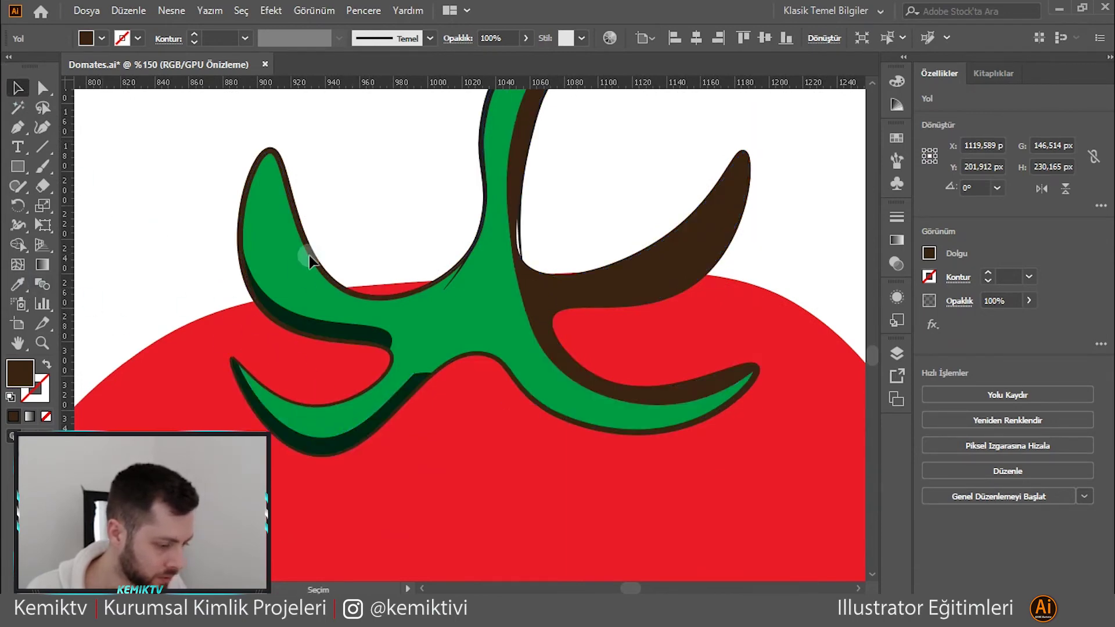
left_click(557, 291)
left_click(20, 284)
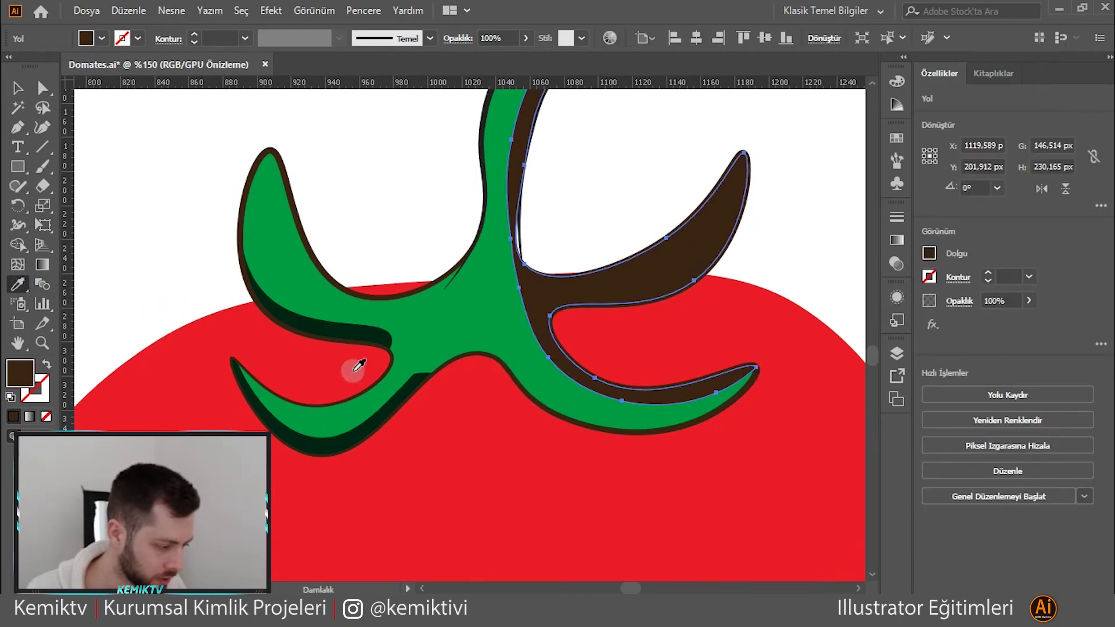
left_click(416, 373)
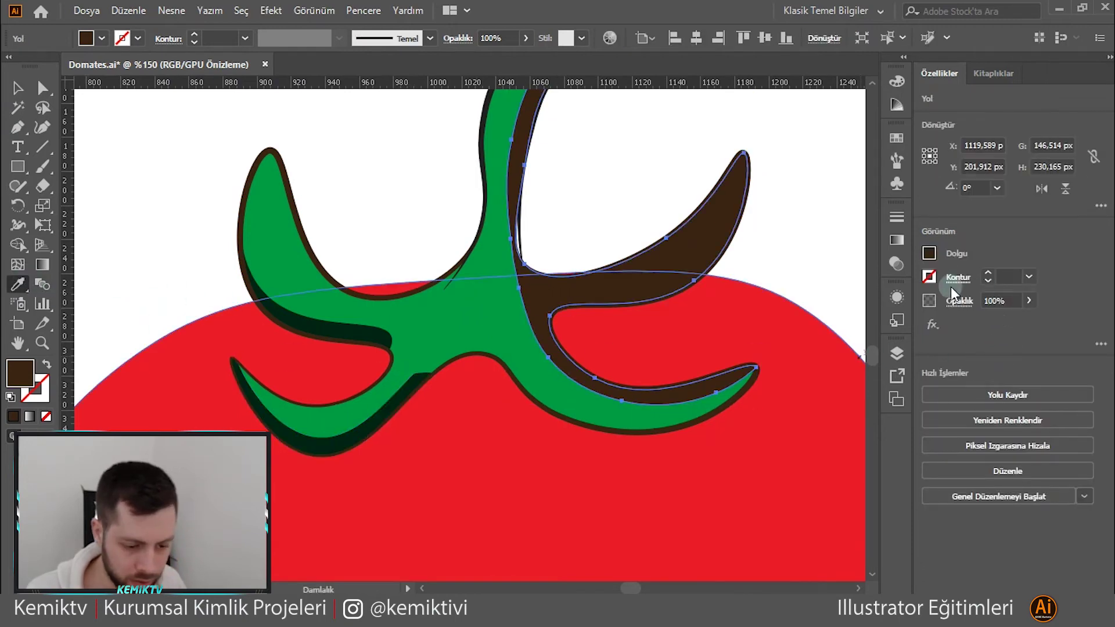
- Set the crescent's blend mode to Multiply and give it a dark brown fill
left_click(953, 302)
left_click(839, 336)
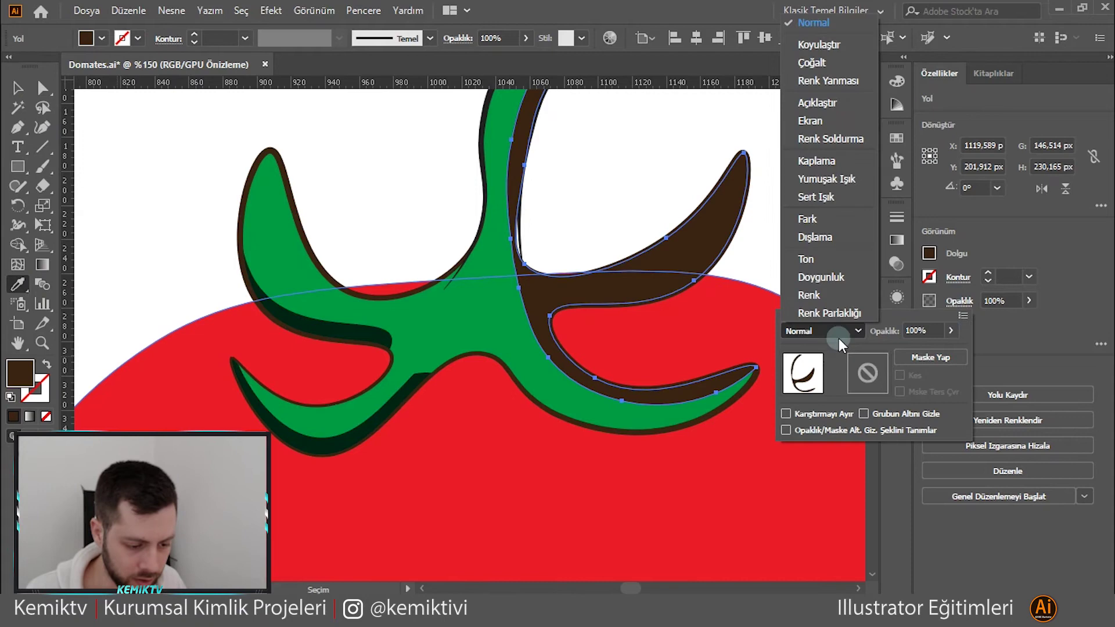
left_click(812, 62)
left_click(833, 199)
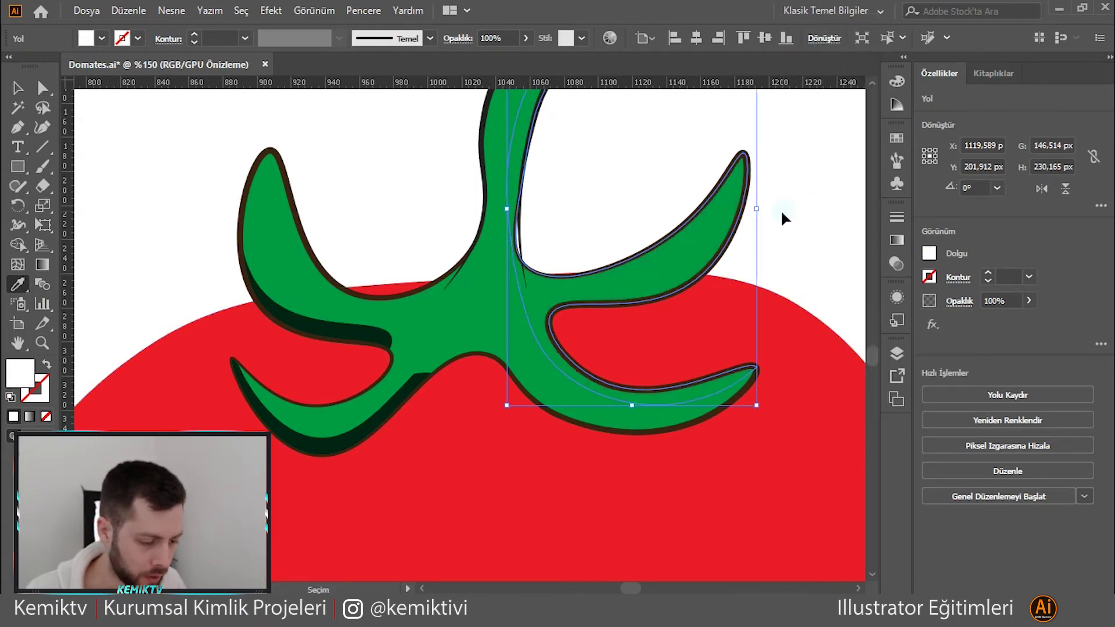
left_click(750, 180)
left_click(15, 89)
- Bring the thin shadow path along the stem in front of the leaves
key("ctrl+shift+a")
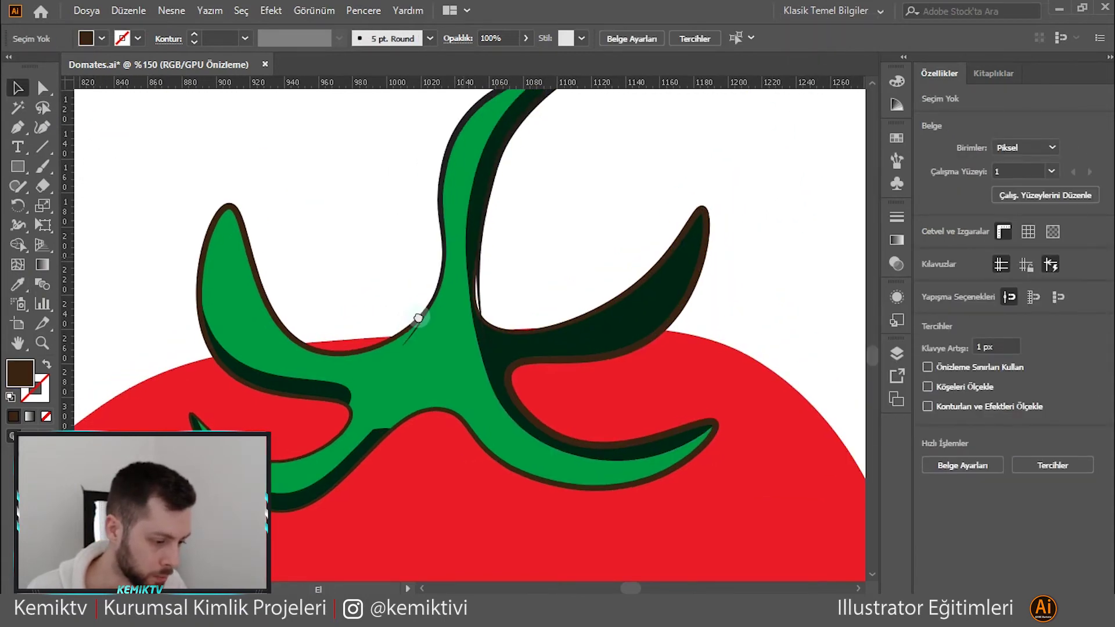
left_click_drag(523, 226, 406, 360)
left_click(401, 371)
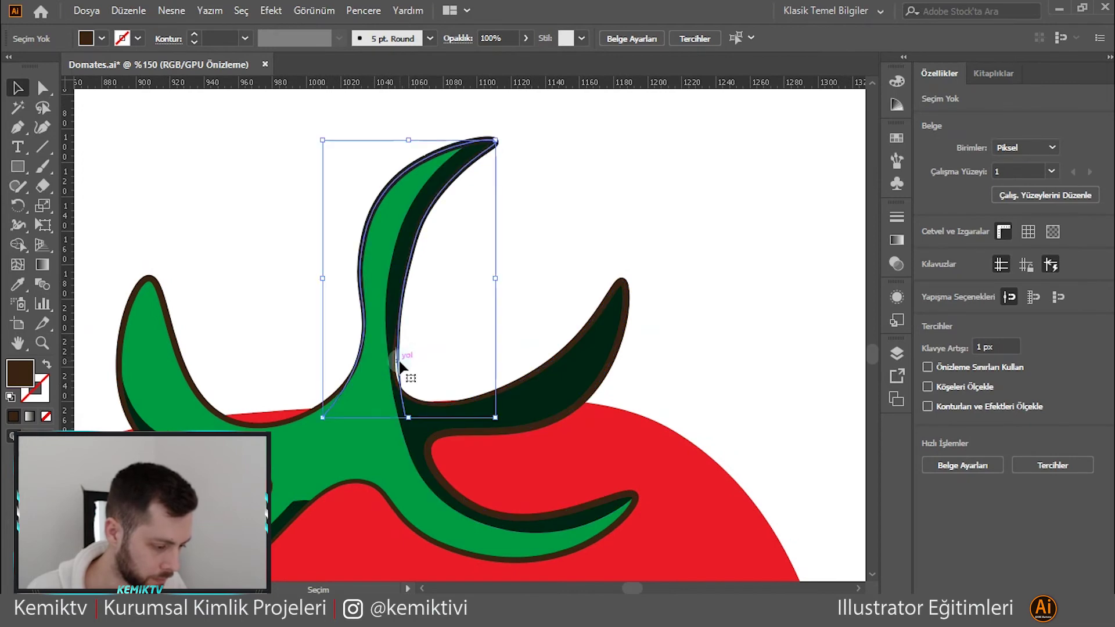
right_click(404, 370)
left_click(642, 279)
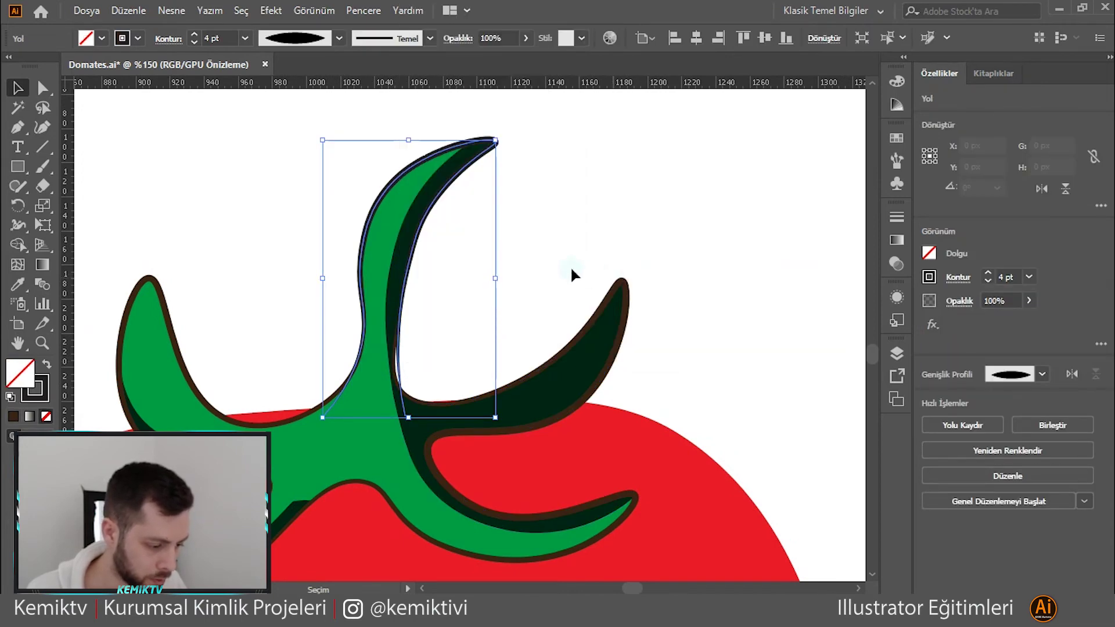
left_click(570, 266)
- With Direct Selection, move the stem shadow's bottom anchor to reshape its edge
left_click(399, 359)
left_click(42, 88)
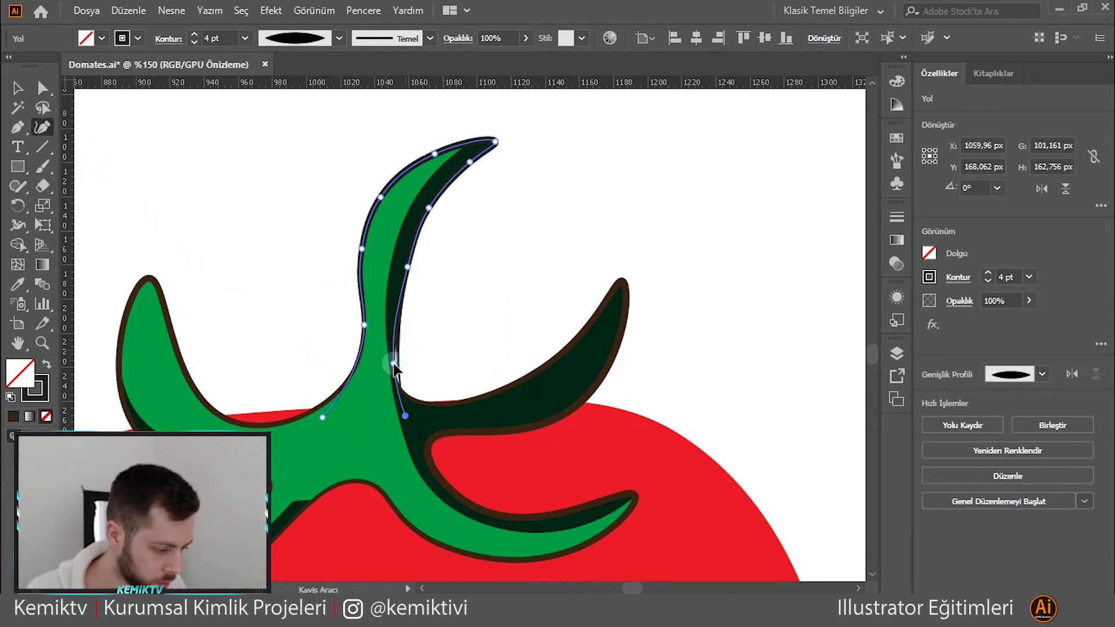
left_click(394, 365)
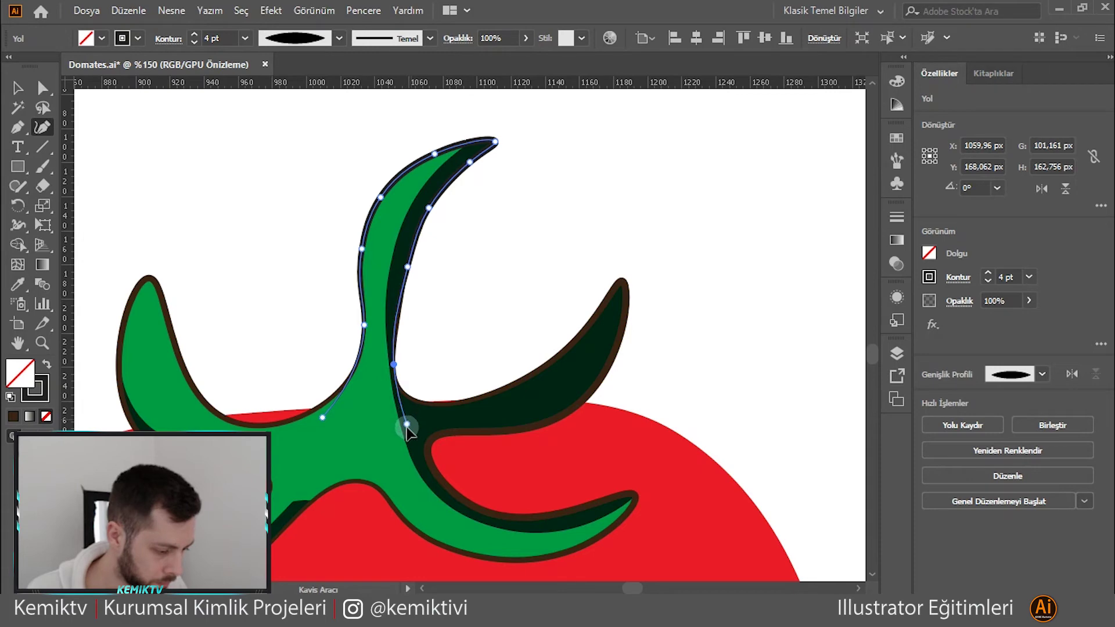
left_click_drag(406, 431, 410, 429)
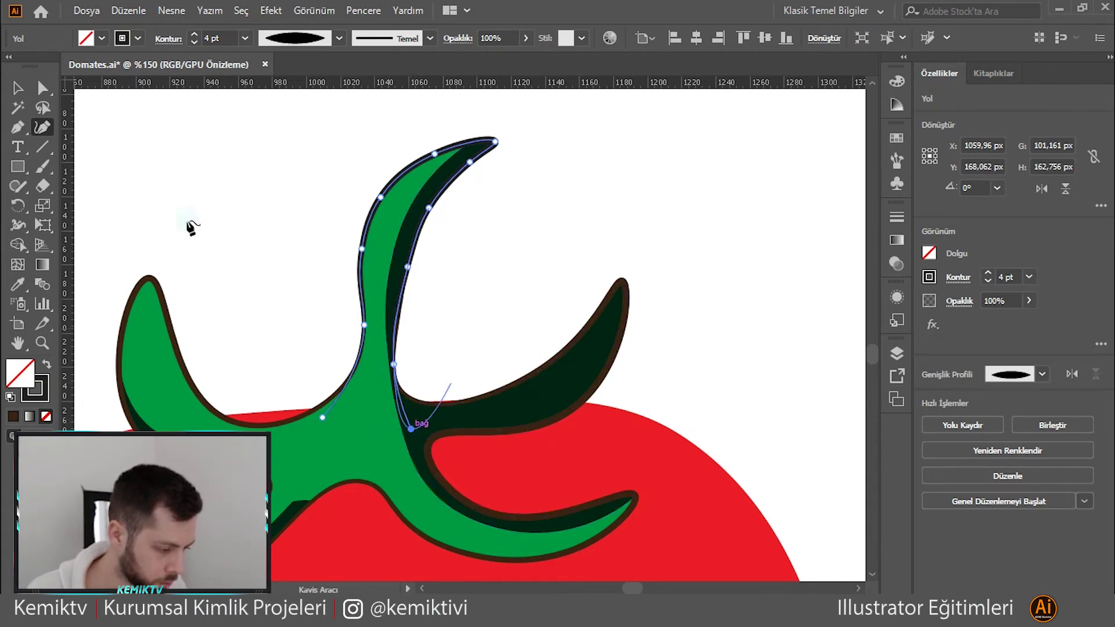
key("v")
left_click(283, 329)
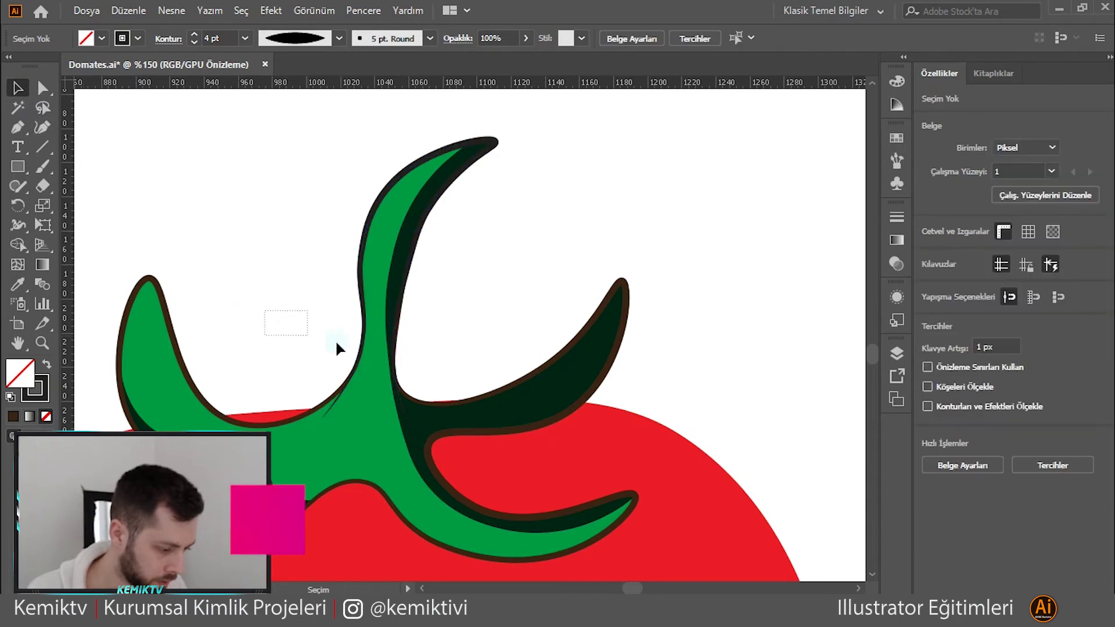
- Nudge the anchor at the stem shadow's base slightly down and right
left_click(330, 410)
key("a")
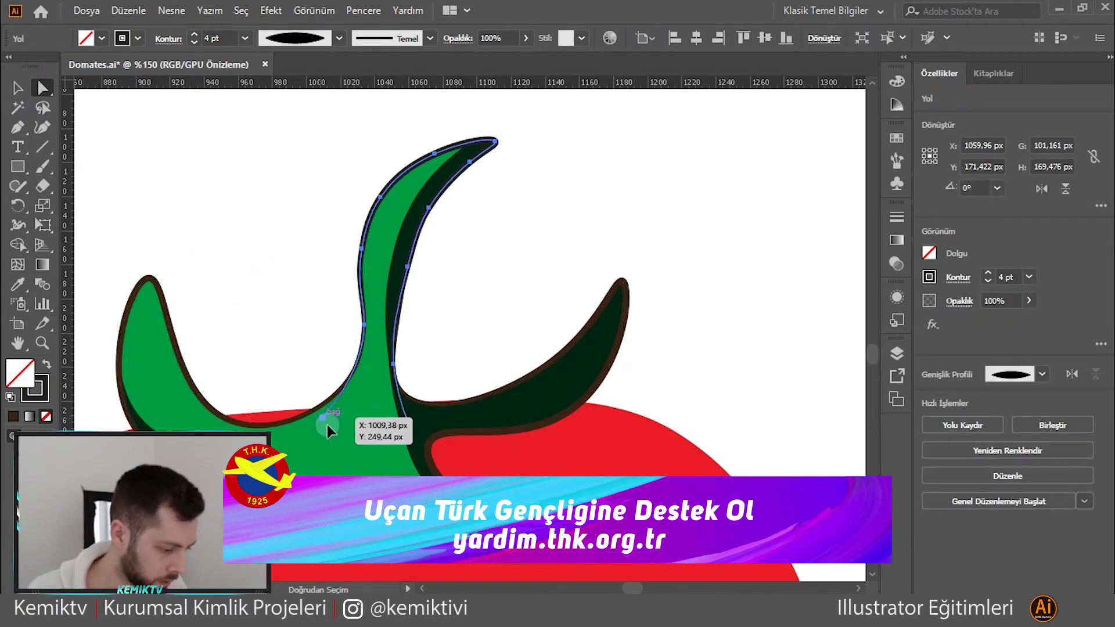
left_click(322, 419)
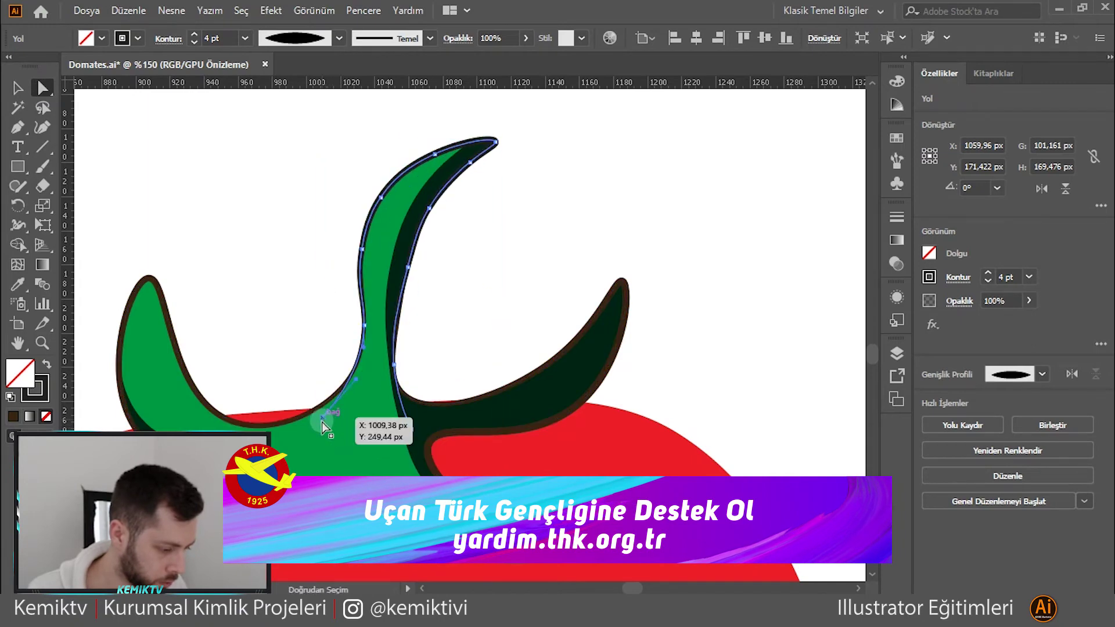
left_click_drag(323, 420, 333, 424)
left_click(14, 84)
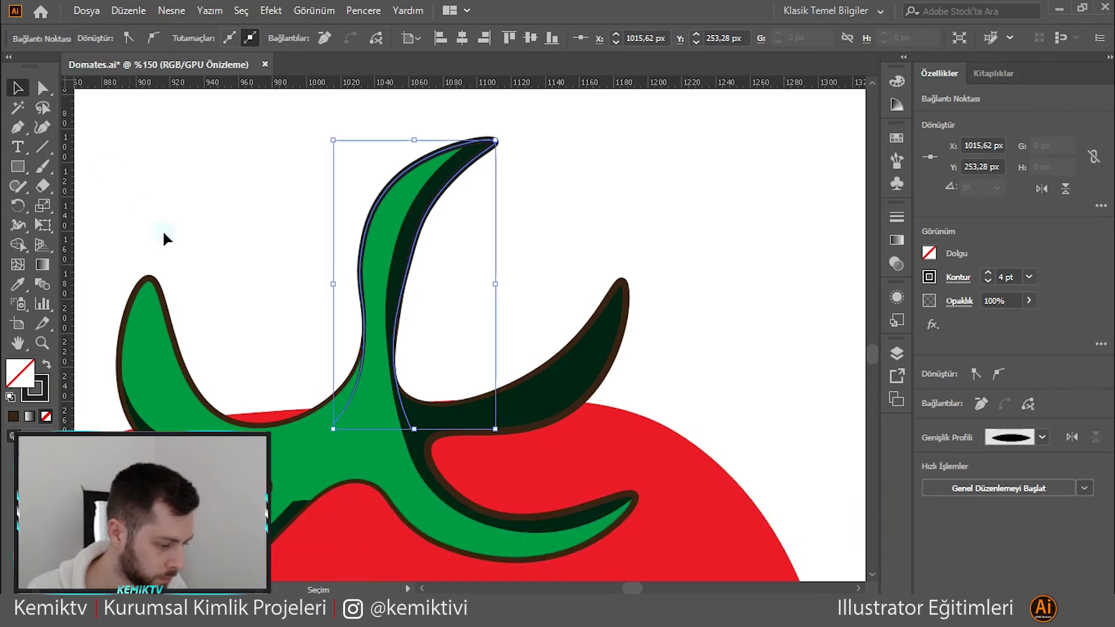
left_click(270, 317)
- Use the Curvature tool to bend the right-leaf shadow's inner edge smoothly into the stem
scroll(391, 335, "up", 3)
scroll(391, 334, "left", 5)
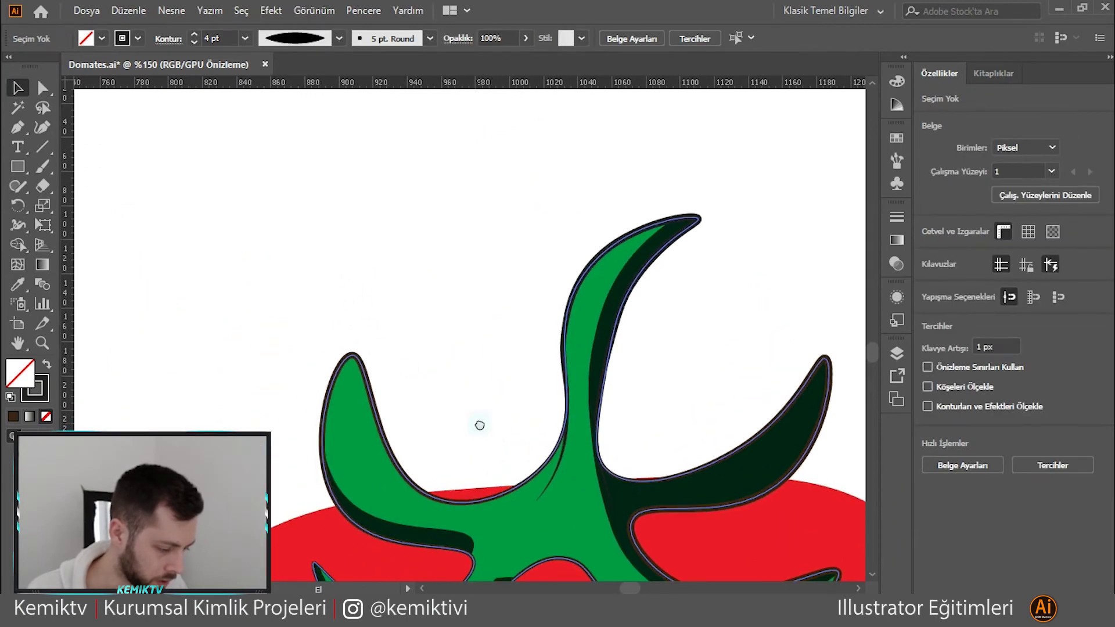
mouse_move(714, 330)
left_mouse_down()
mouse_move(626, 319)
mouse_move(545, 270)
left_mouse_up()
left_click(431, 276)
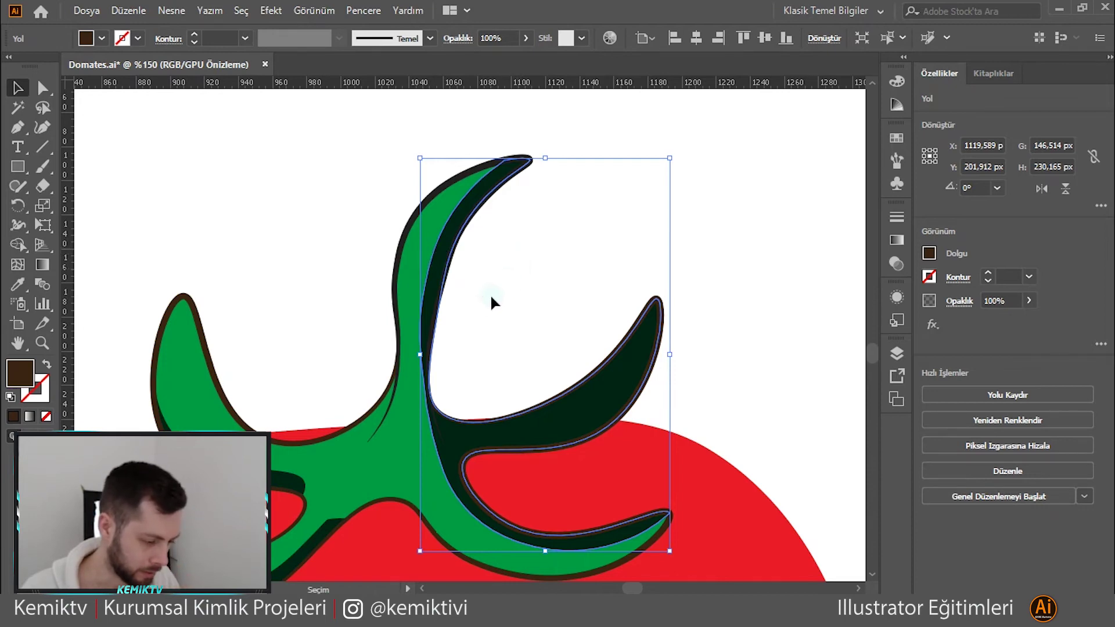
left_click_drag(490, 294, 624, 206)
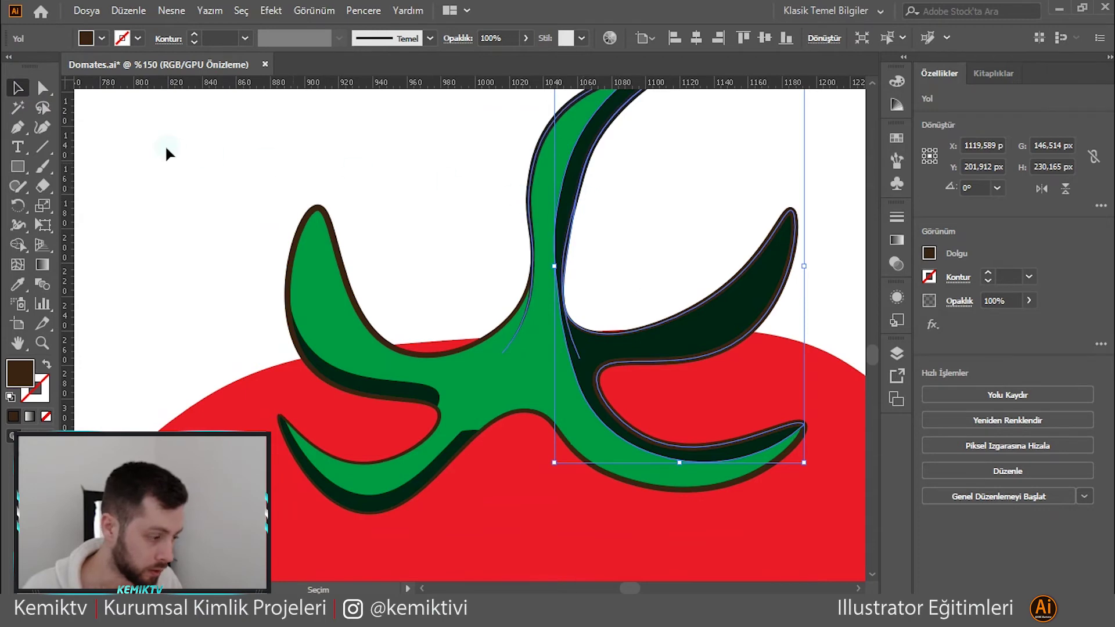
left_click(42, 127)
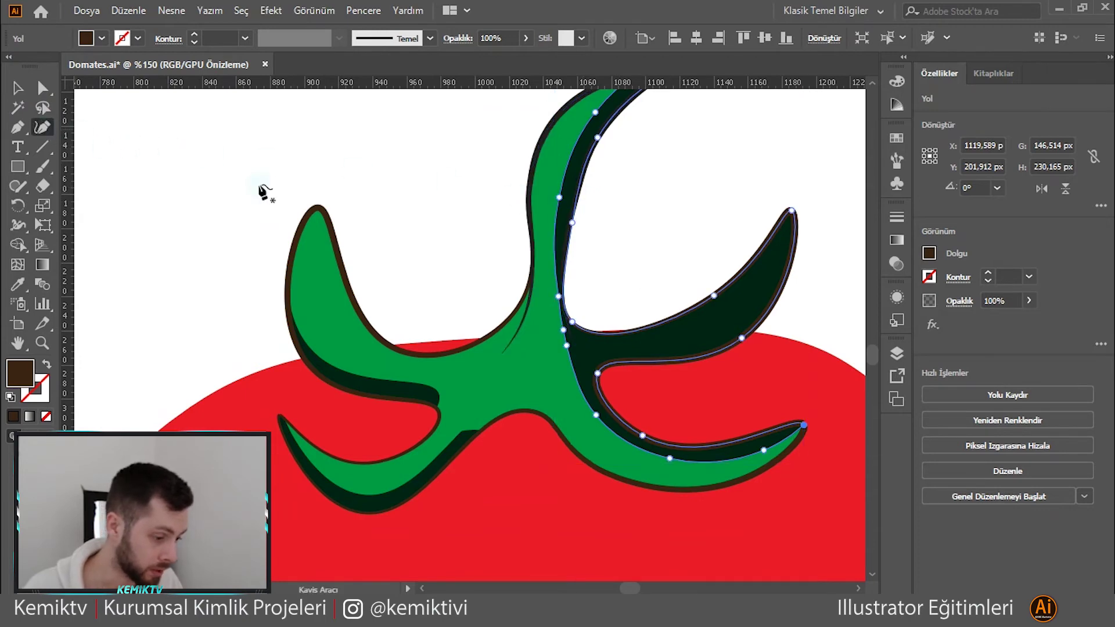
left_click(551, 333)
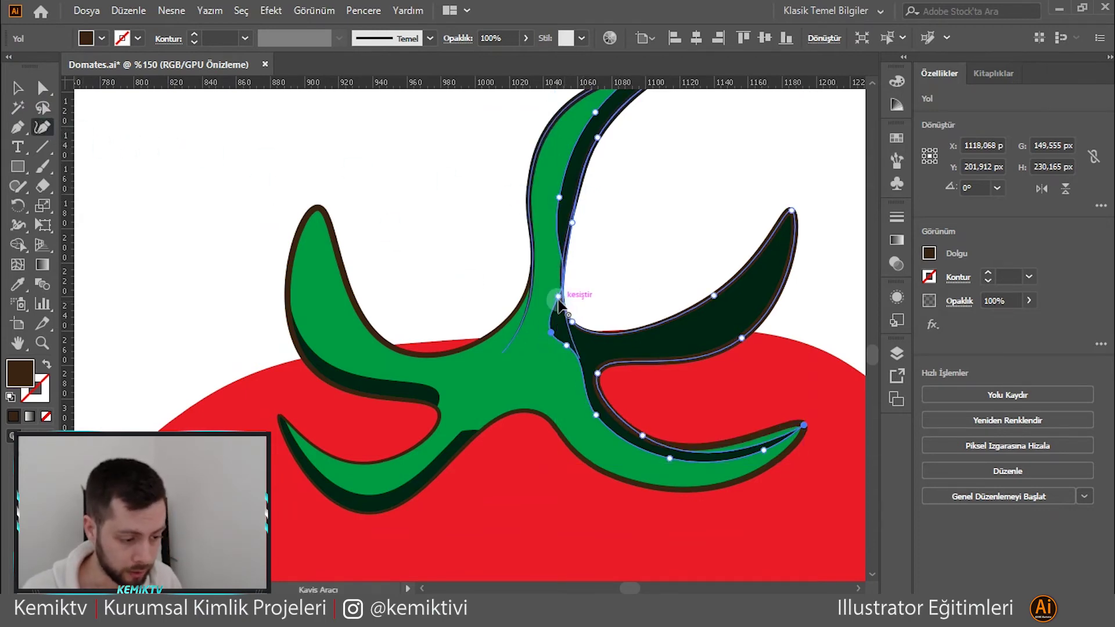
left_click_drag(555, 297, 549, 293)
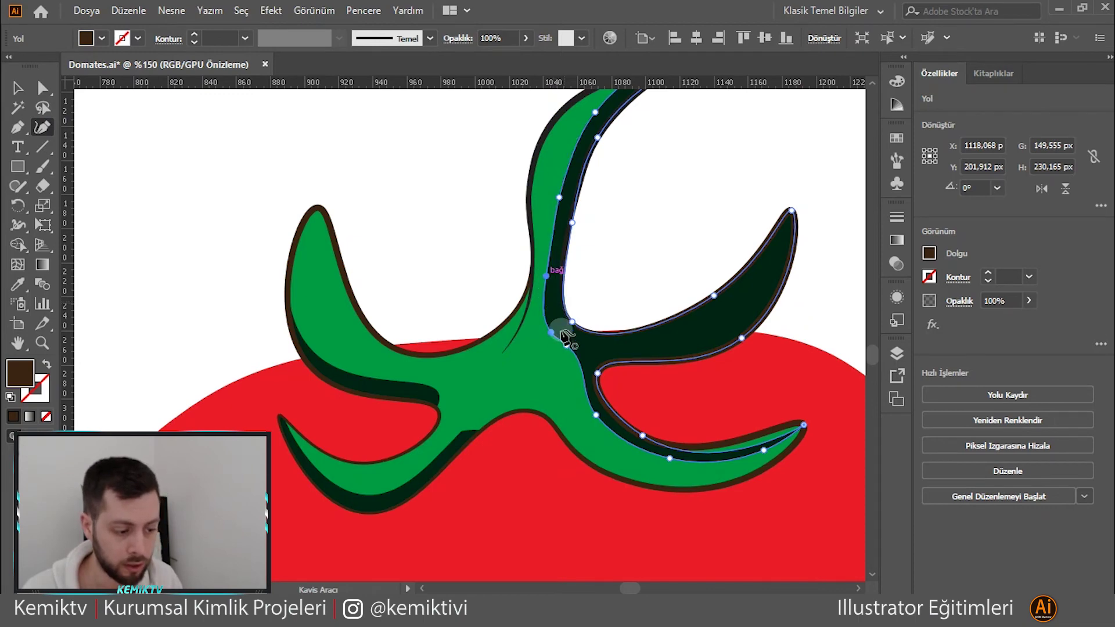
left_click(565, 353)
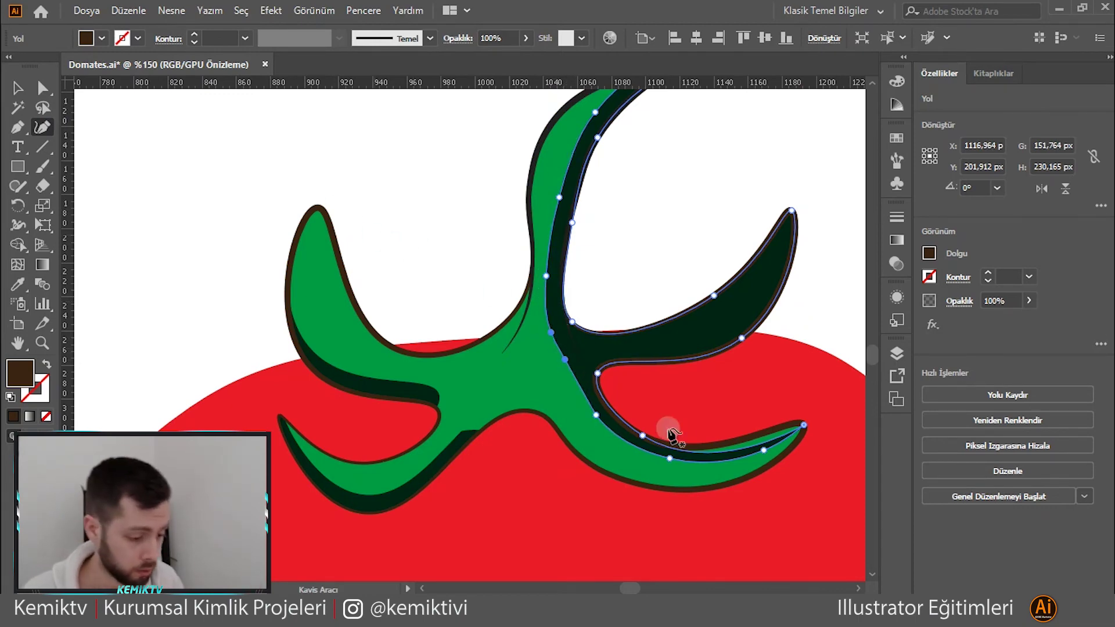
left_click_drag(565, 359, 563, 371)
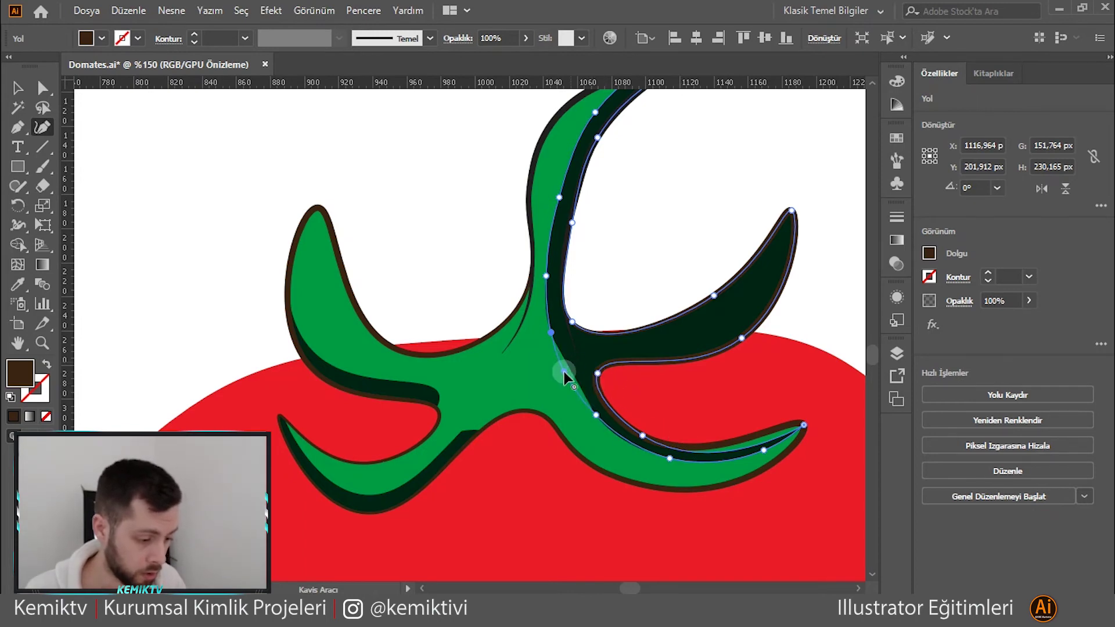
left_click(17, 88)
left_click(283, 185)
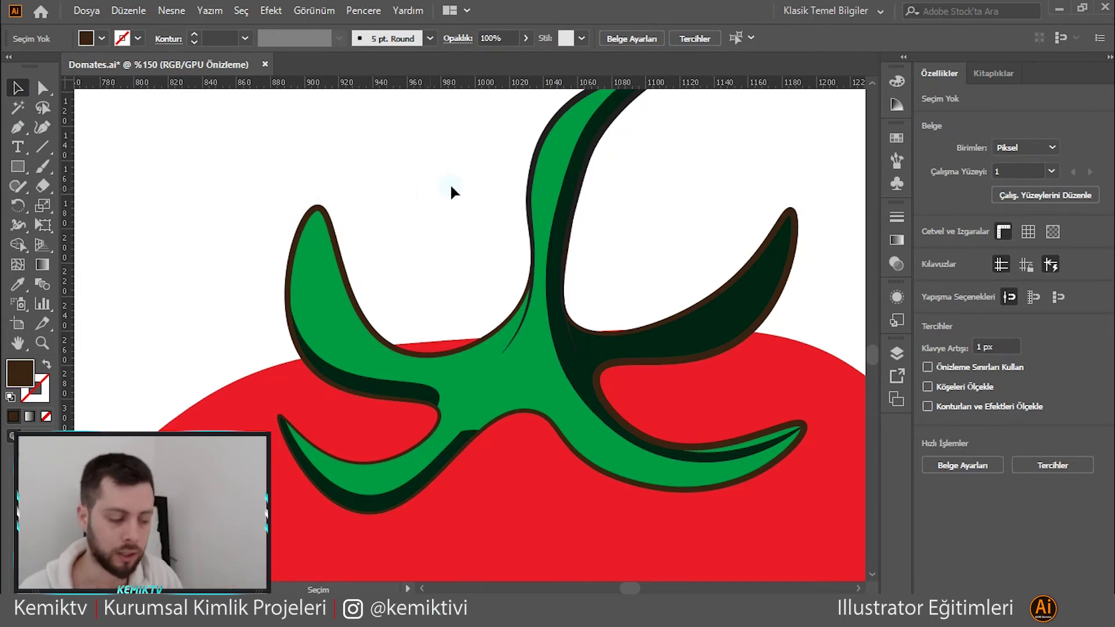
- Alt-drag a slightly offset copy of the red body, then duplicate both copies to the lower right
scroll(635, 250, "down", 3)
scroll(635, 250, "down", 2)
scroll(696, 386, "up", 2)
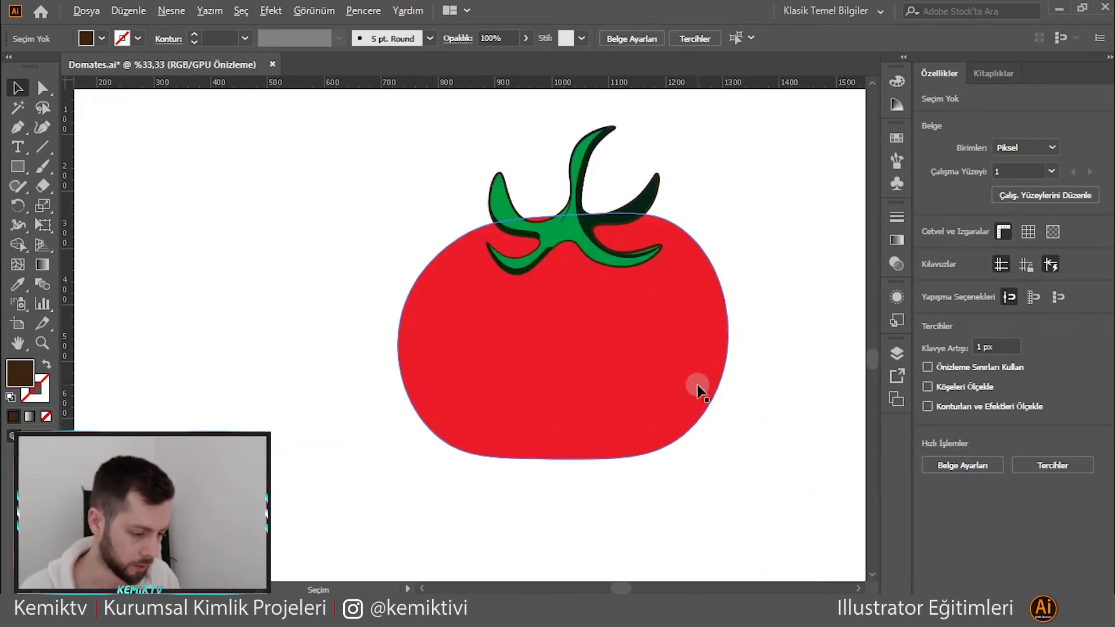
scroll(665, 348, "up", 1)
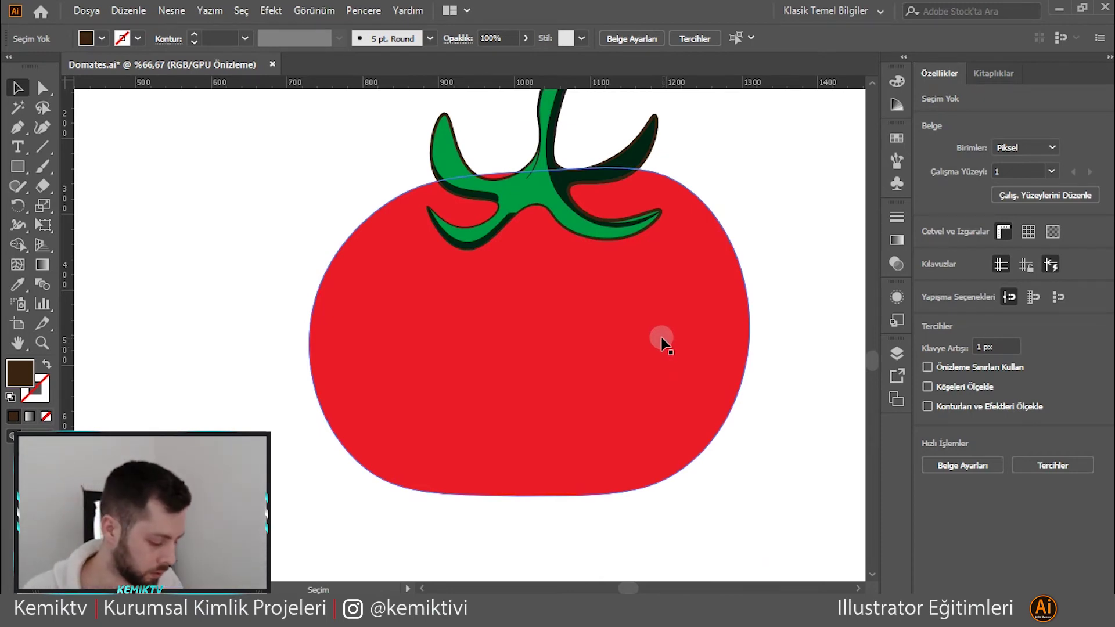
scroll(665, 346, "down", 1)
left_click(575, 338)
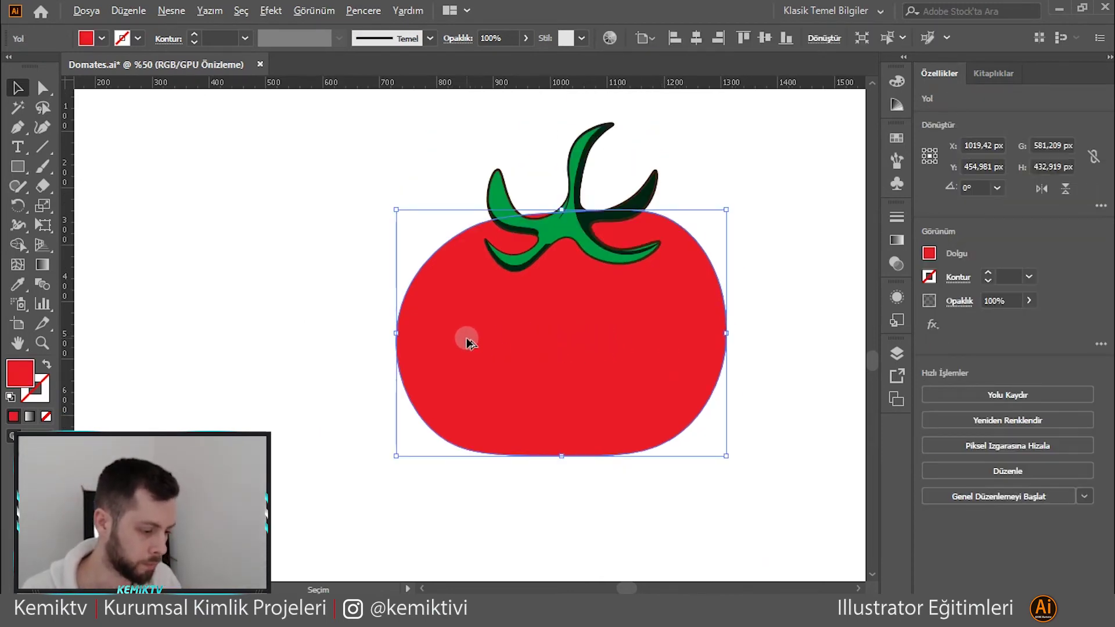
left_click_drag(468, 342, 482, 346)
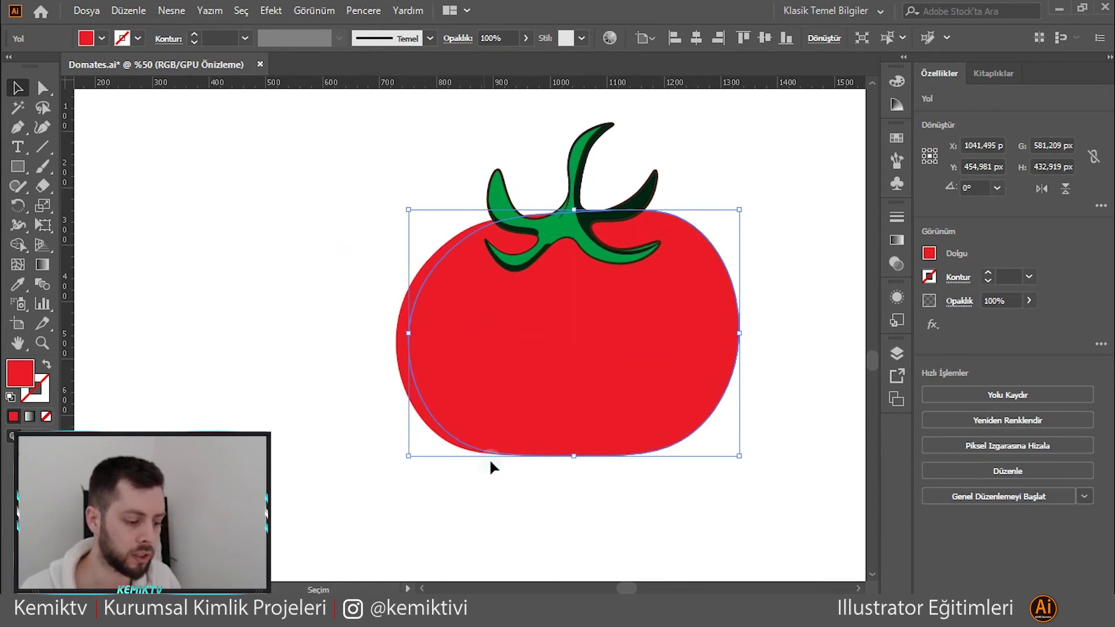
left_click(531, 369, "shift")
scroll(533, 369, "down", 2)
left_click_drag(546, 370, 733, 446)
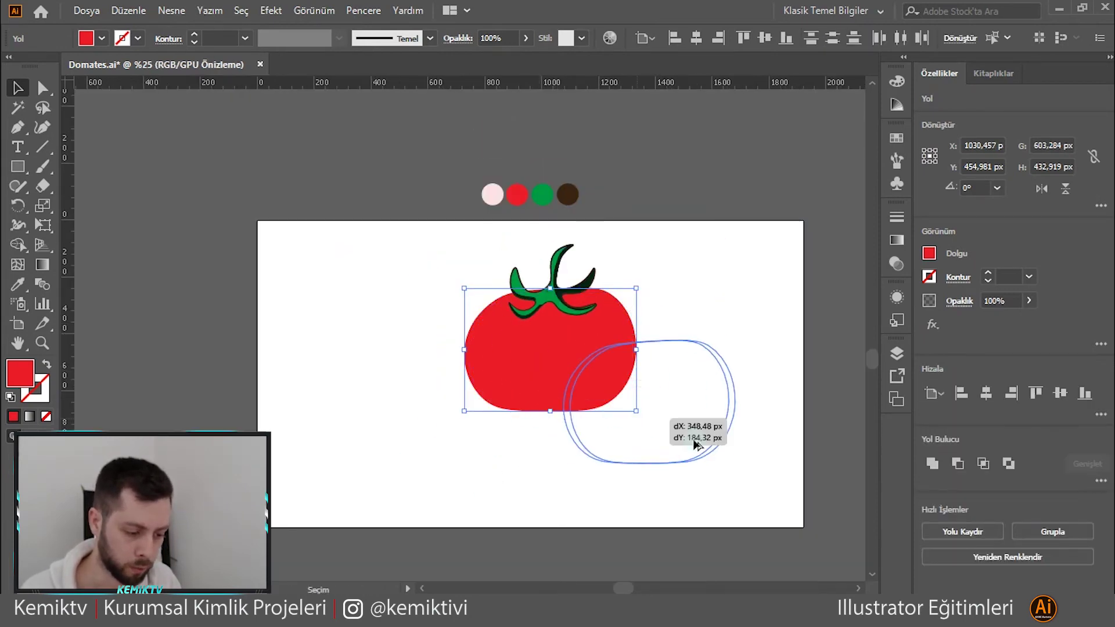
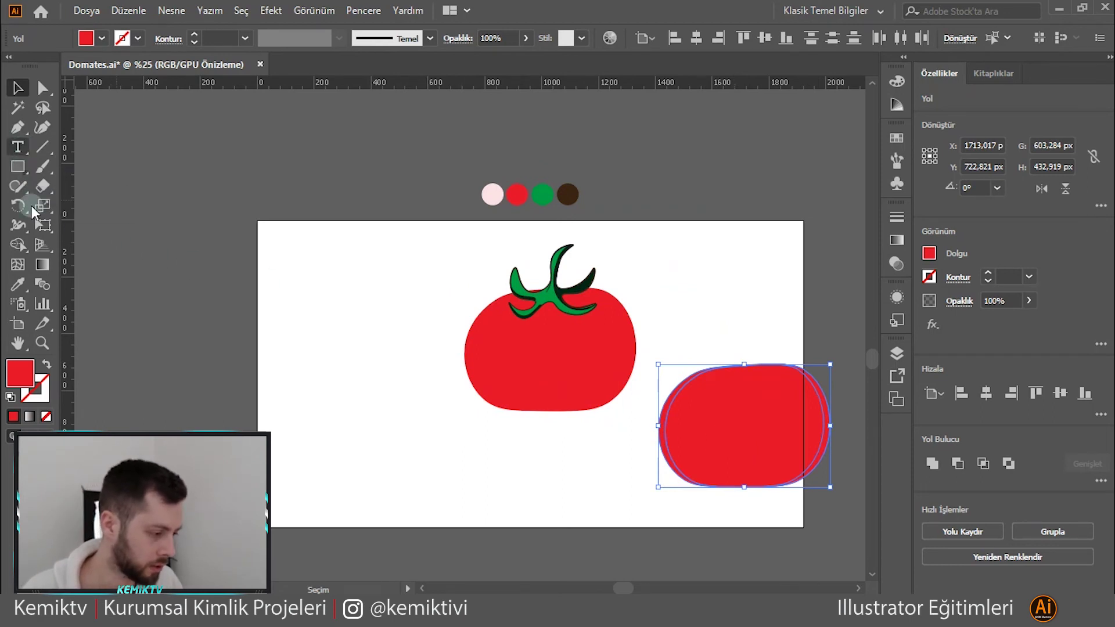
- Cut the spare rounded shape down to a thin crescent with the Shape Builder
left_click(17, 244)
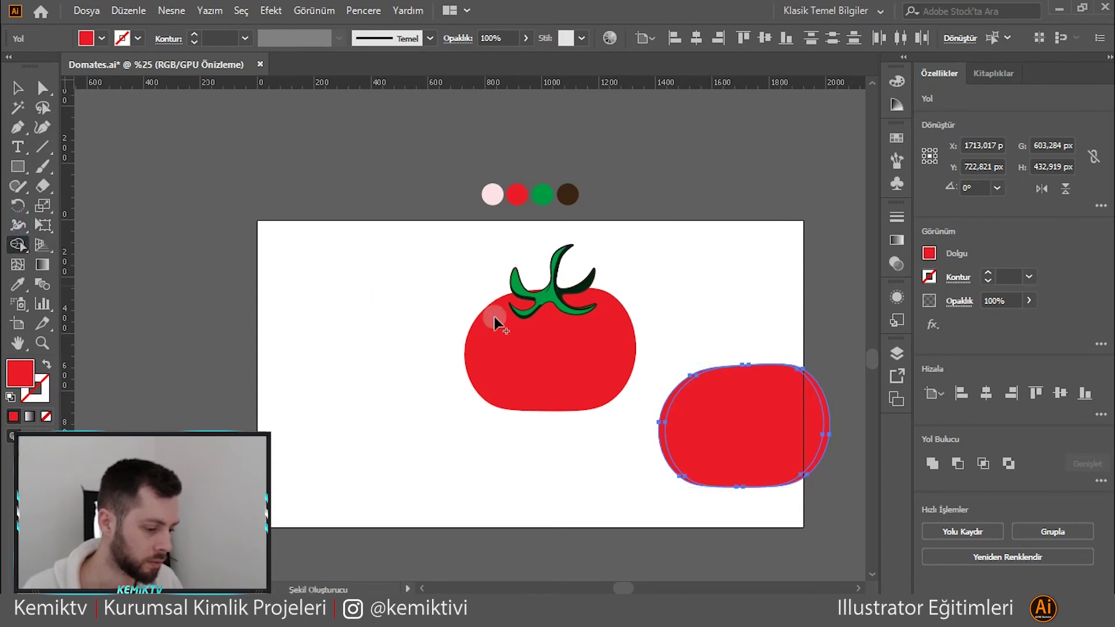
left_click(783, 402, "alt")
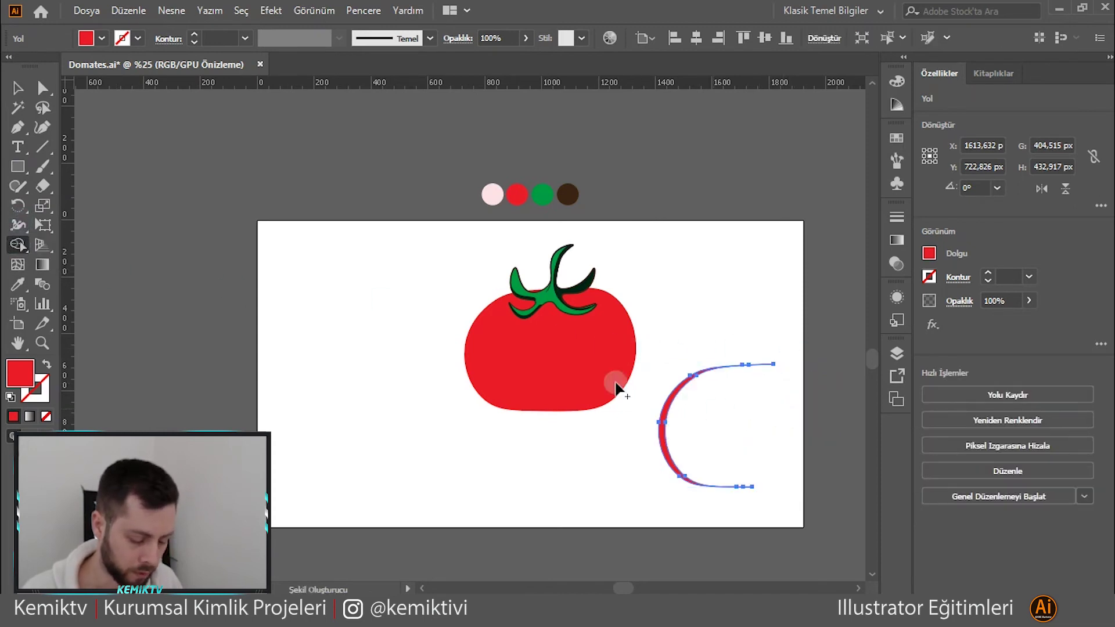
left_click(17, 88)
- Move the crescent onto the tomato body's left edge and nudge it flush
left_click(667, 456)
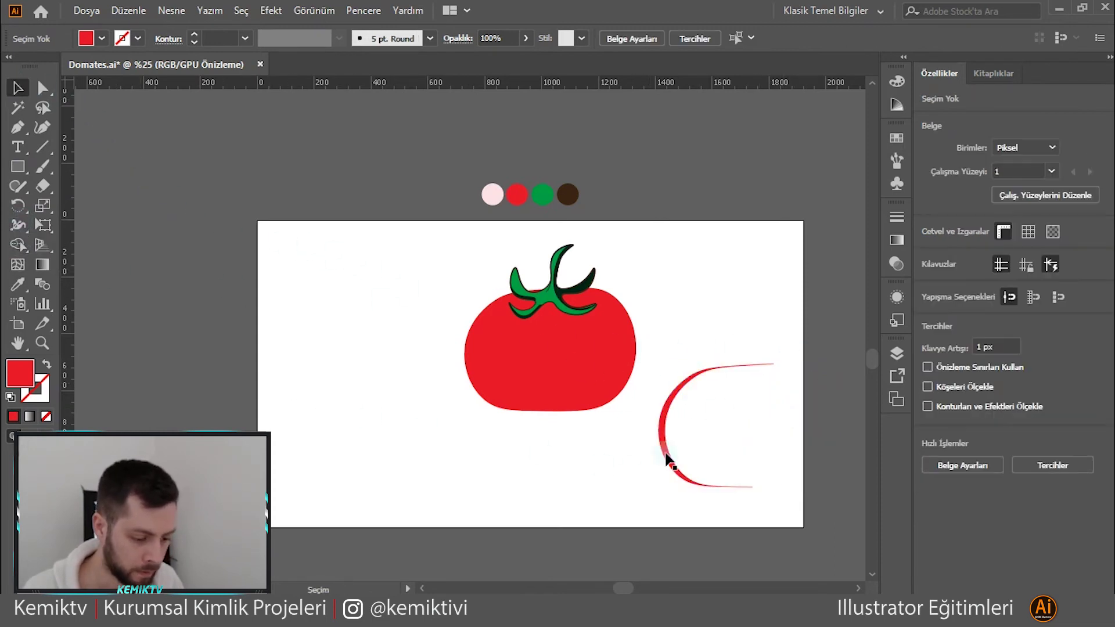
left_click_drag(665, 446, 475, 372)
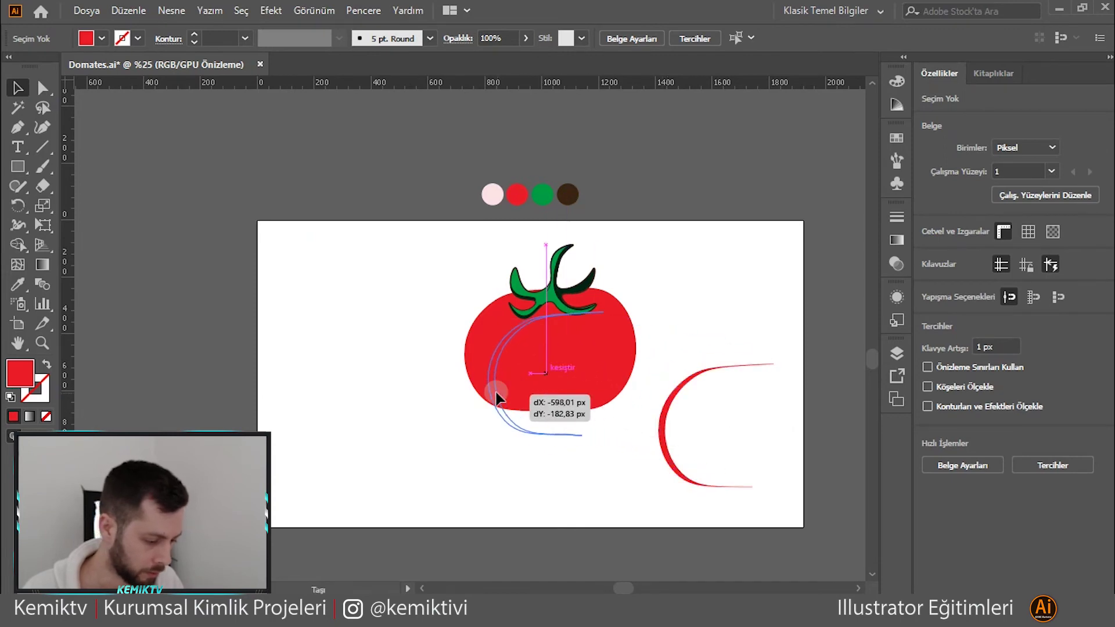
left_click_drag(475, 372, 486, 380)
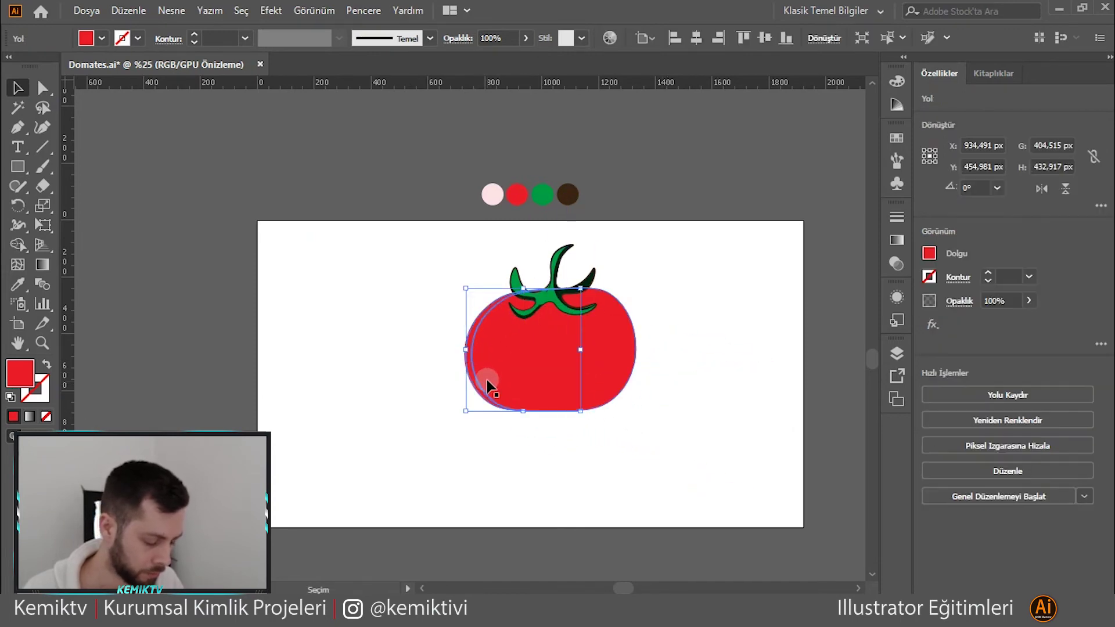
scroll(487, 380, "up", 2)
scroll(487, 380, "up", 2)
scroll(430, 269, "down", 2)
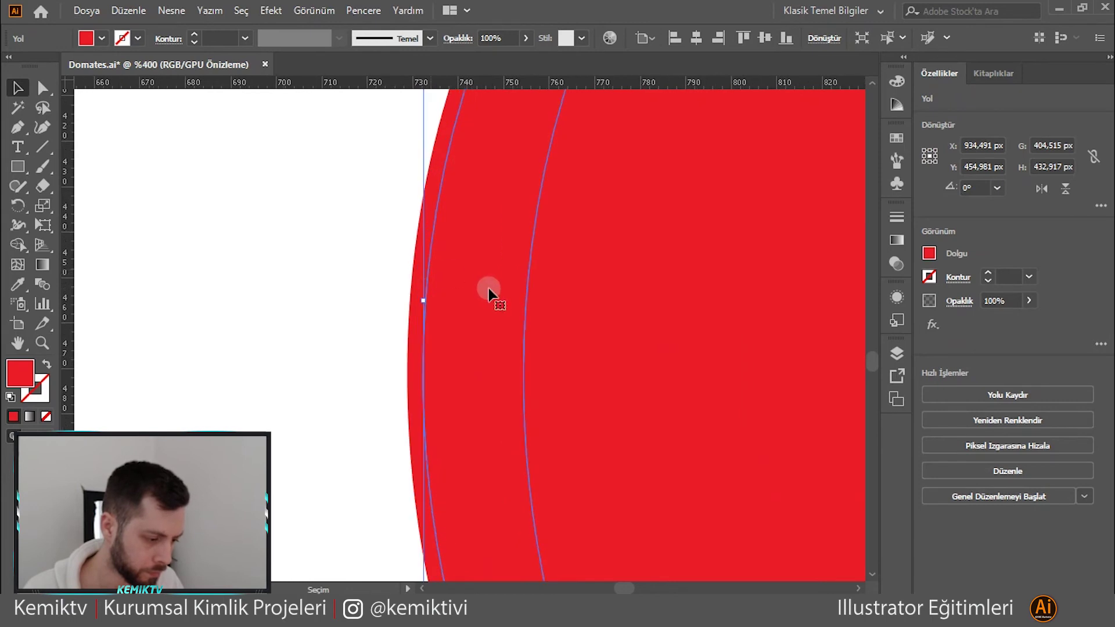
left_click_drag(489, 289, 473, 291)
scroll(449, 289, "down", 3)
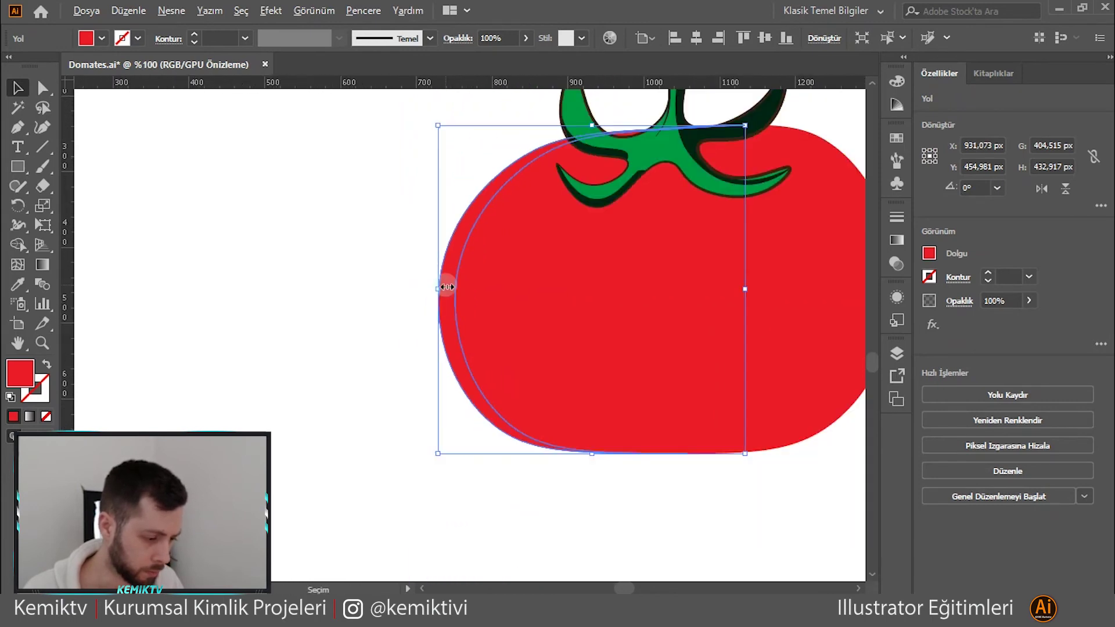
scroll(449, 289, "down", 1)
scroll(337, 312, "down", 2)
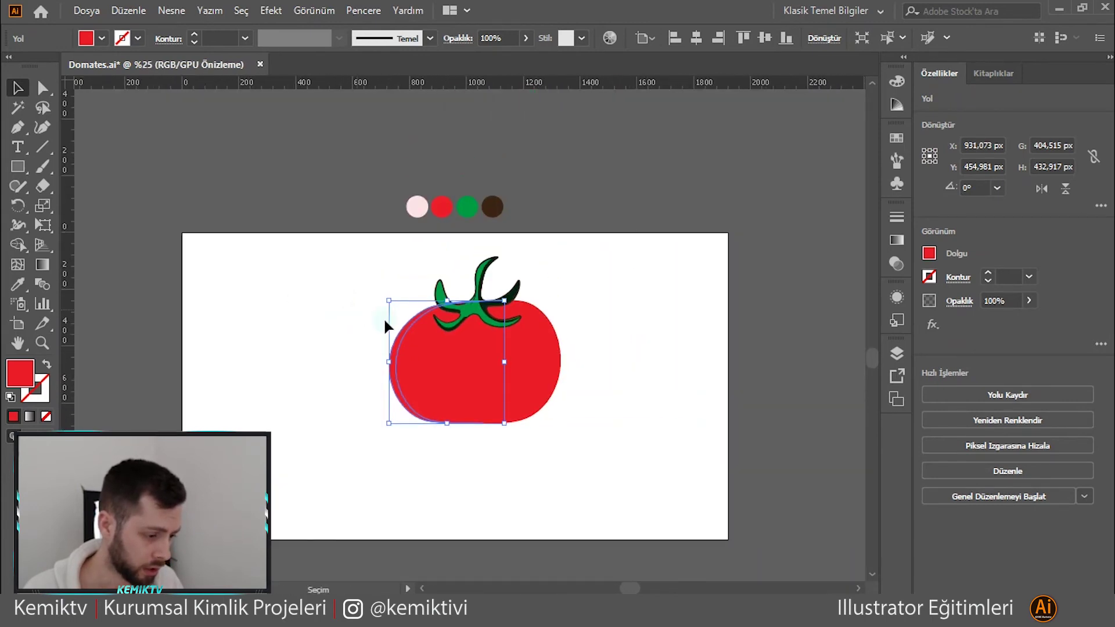
scroll(314, 320, "up", 1)
- Recolour the crescent light pink by sampling the pink swatch with the Eyedropper
left_click(18, 284)
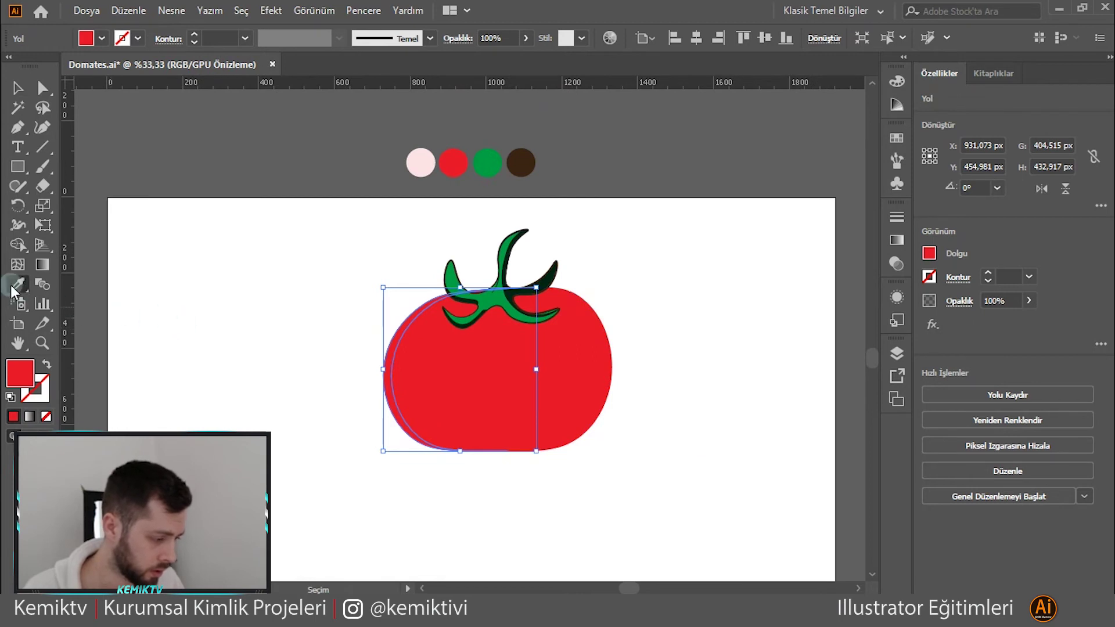
left_click(425, 158)
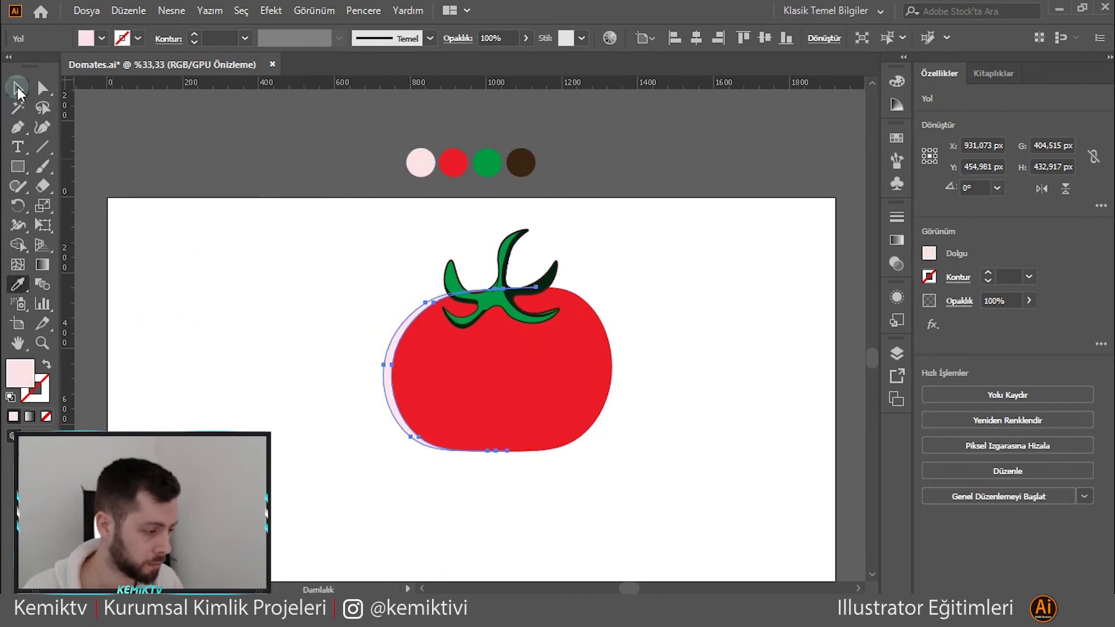
left_click(17, 89)
- Shift the red tomato body shape down and to the right so it overlaps the original
left_click(202, 293)
left_click(491, 383)
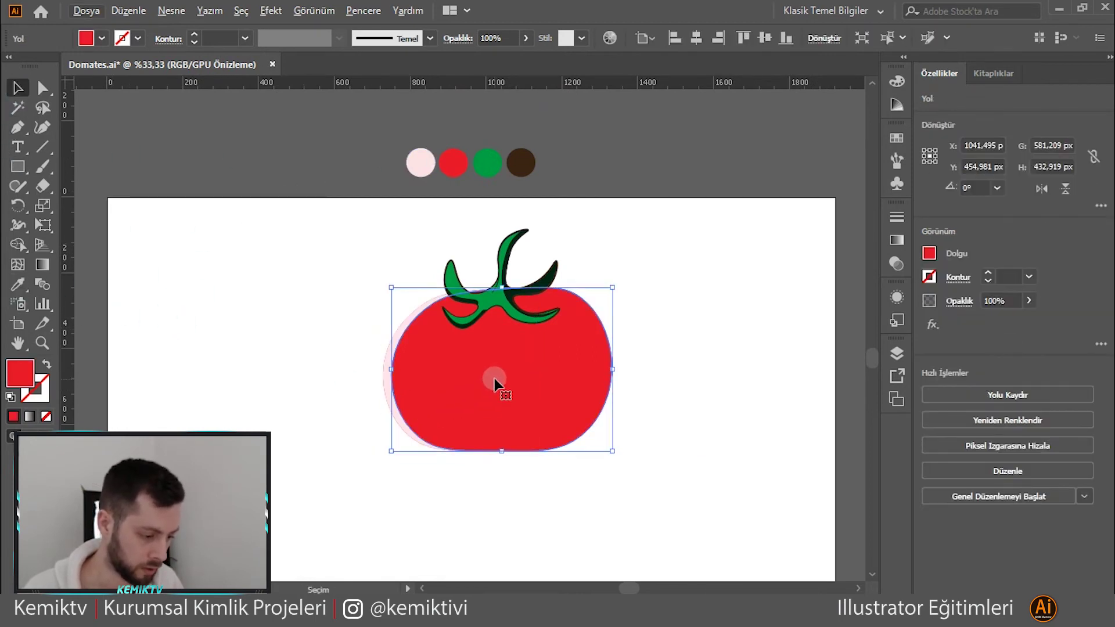
mouse_move(494, 383)
left_mouse_down()
mouse_move(565, 401)
mouse_move(535, 408)
left_mouse_up()
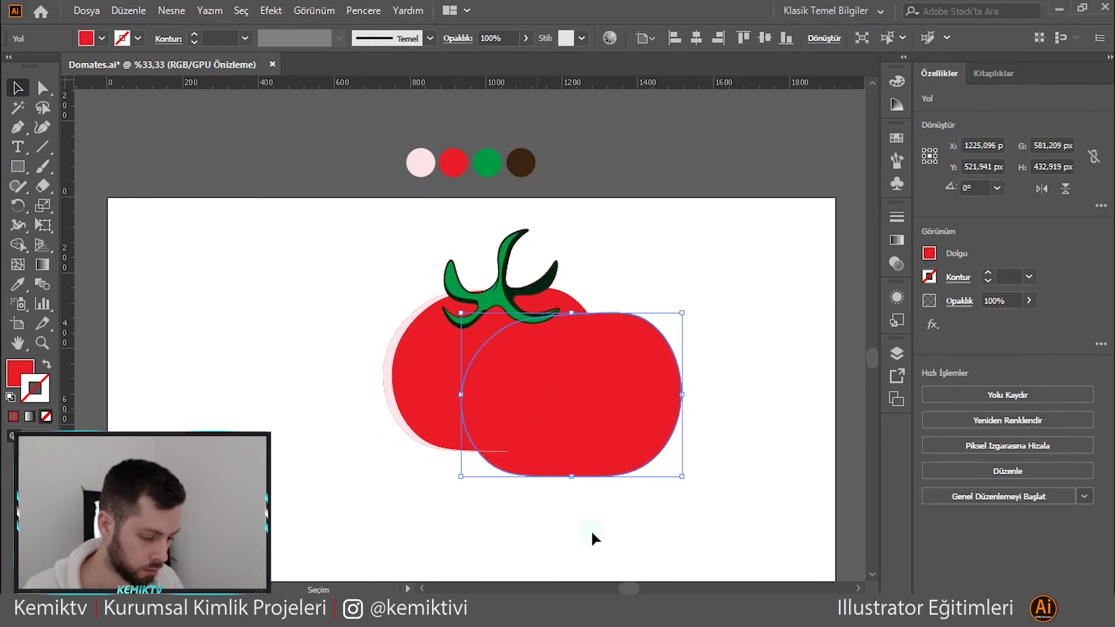
left_click_drag(592, 533, 598, 527)
key("ctrl+z")
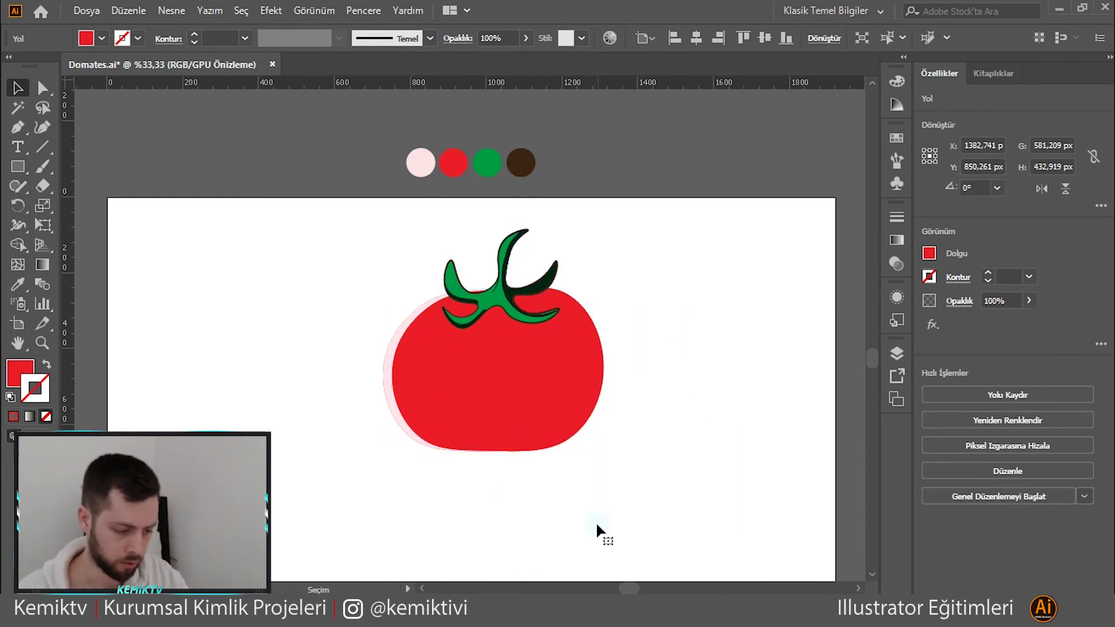
left_click(517, 388)
mouse_move(522, 391)
left_mouse_down()
mouse_move(573, 449)
mouse_move(570, 459)
left_mouse_up()
right_click(551, 442)
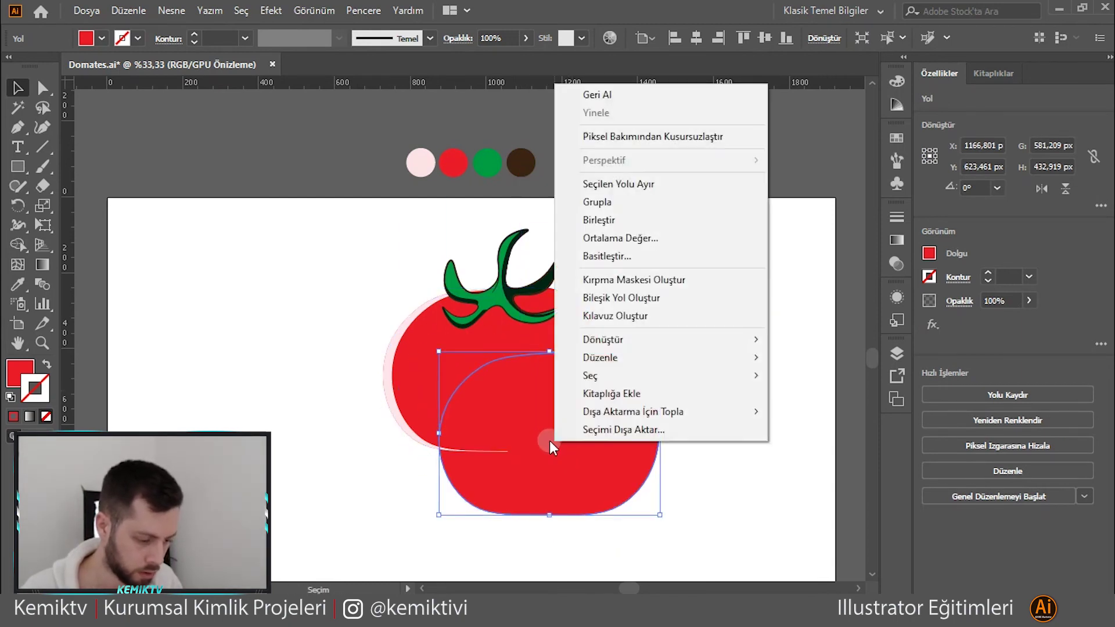
left_click(450, 332)
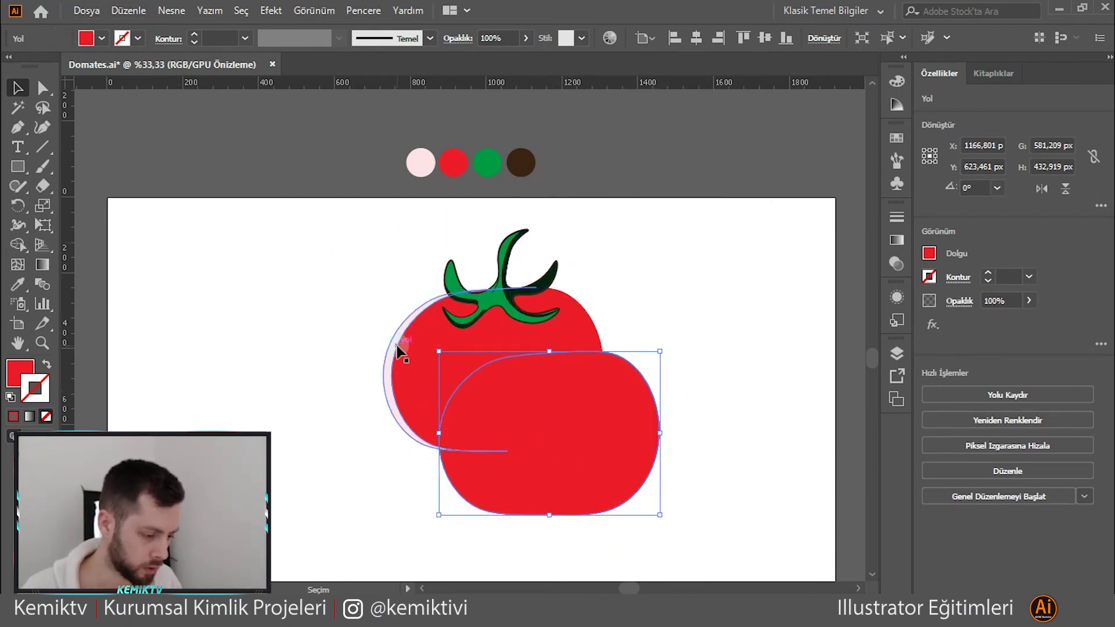
left_click(133, 39)
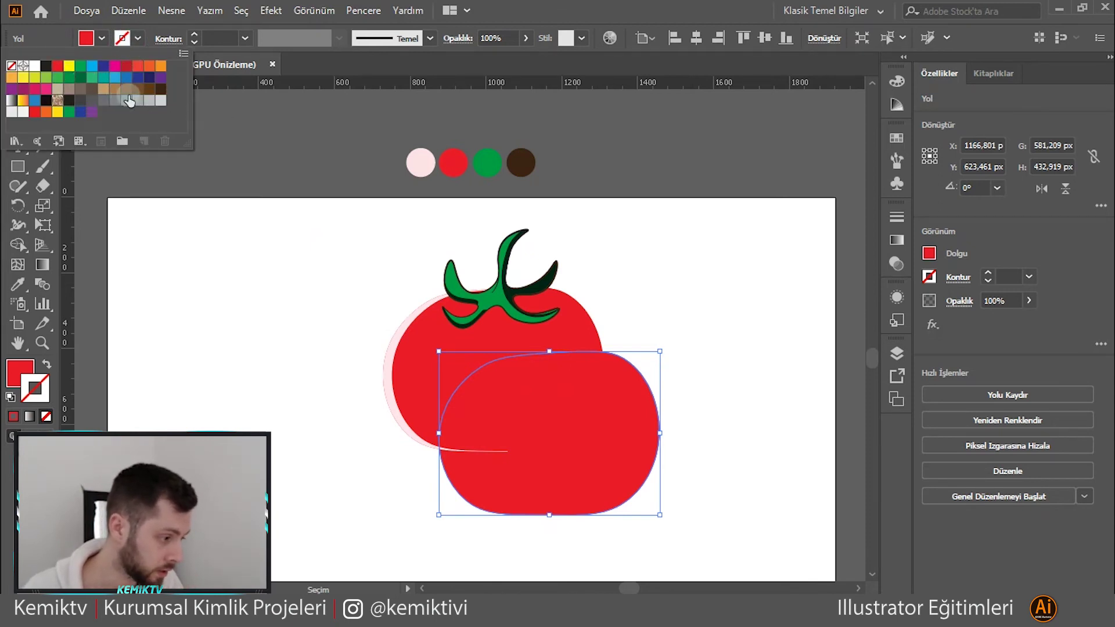
- Give the front shape a dark 4 pt stroke with the second width profile
left_click(161, 90)
left_click(254, 287)
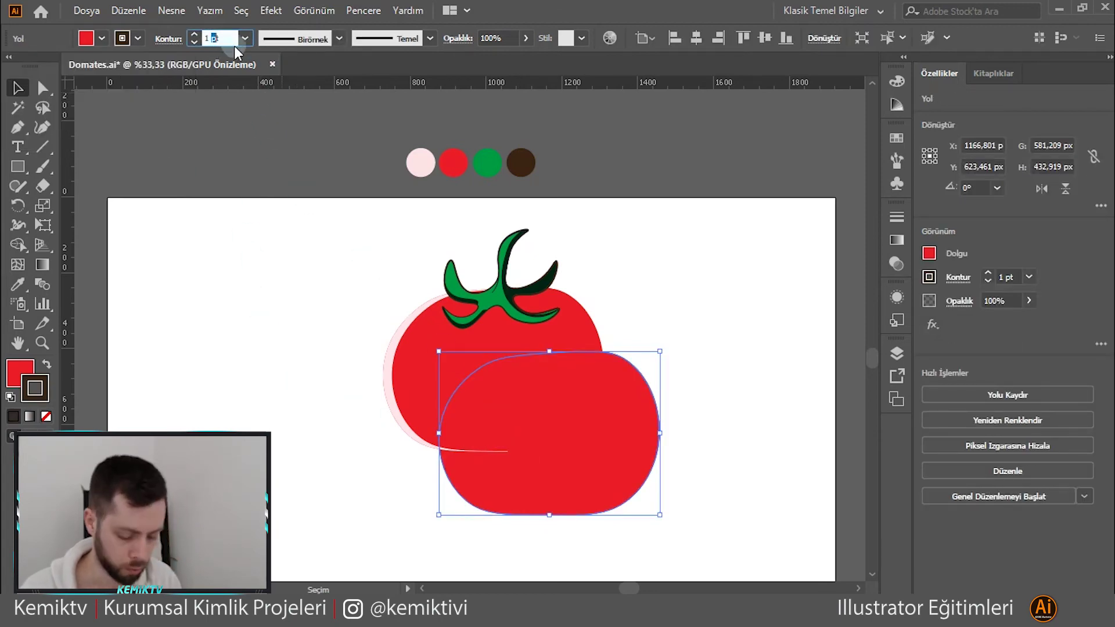
type("4")
key("Return")
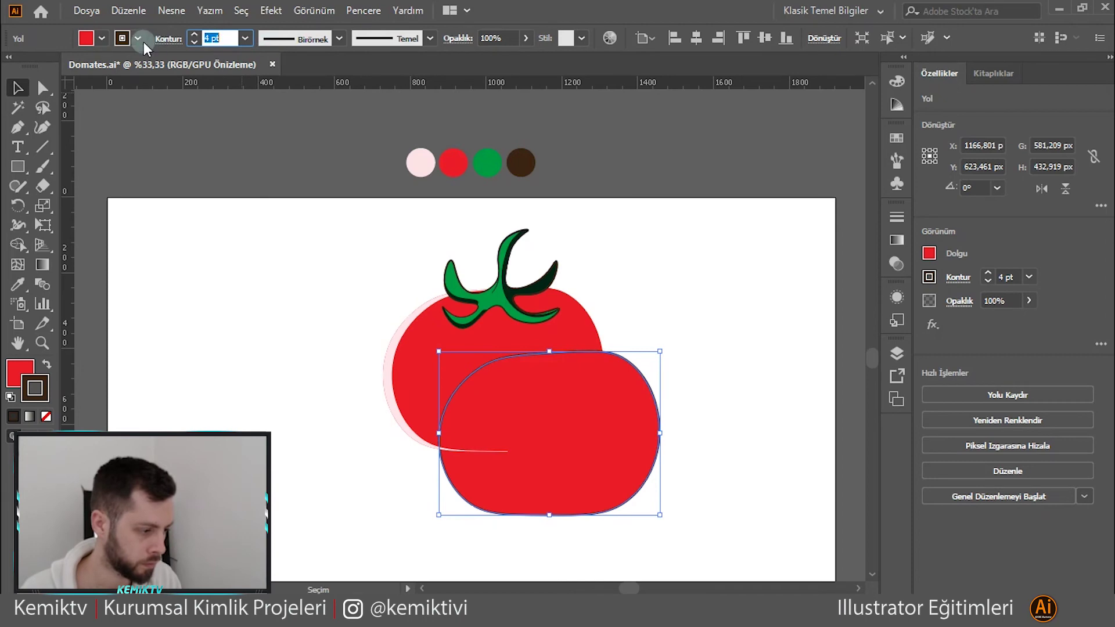
left_click(337, 39)
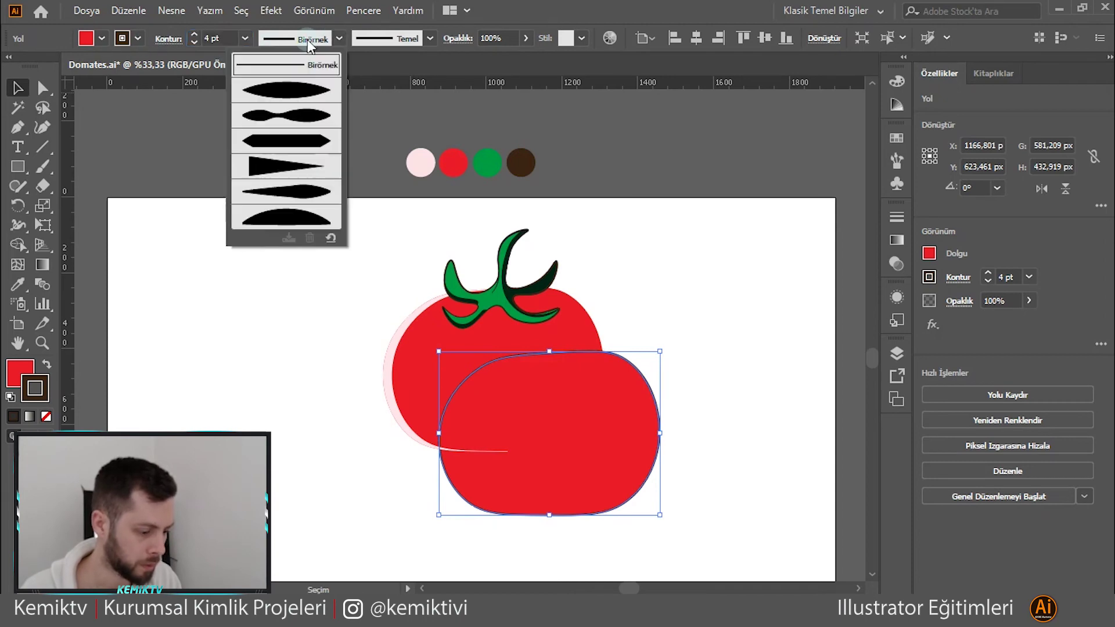
left_click(317, 121)
left_click(224, 343)
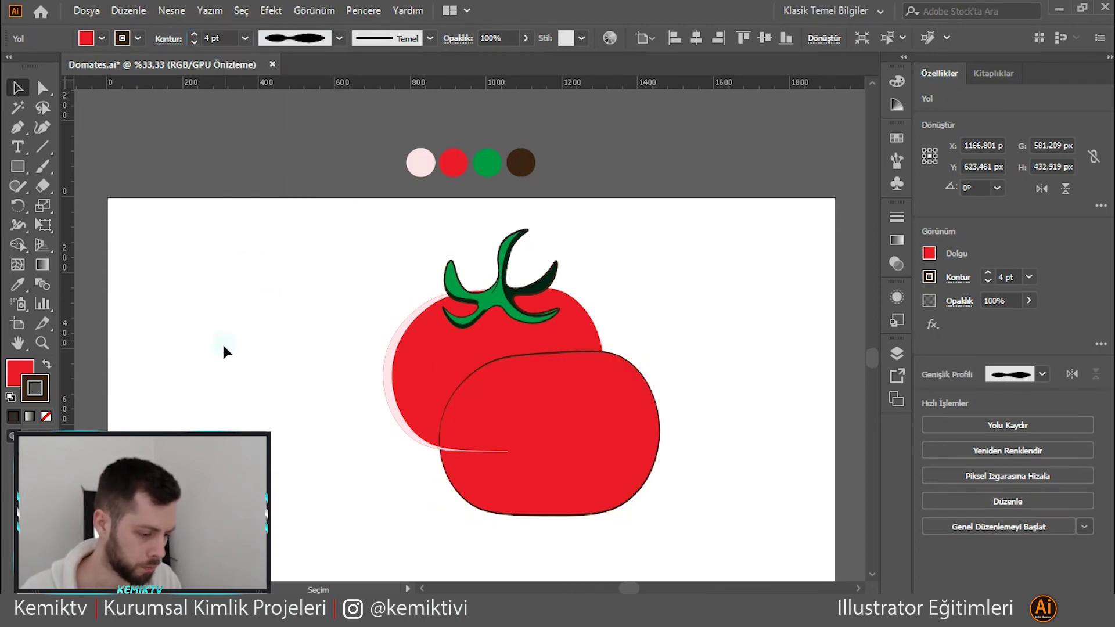
- Change the outline to 6 pt with a tapered width profile and move it back onto the body
left_click(539, 433)
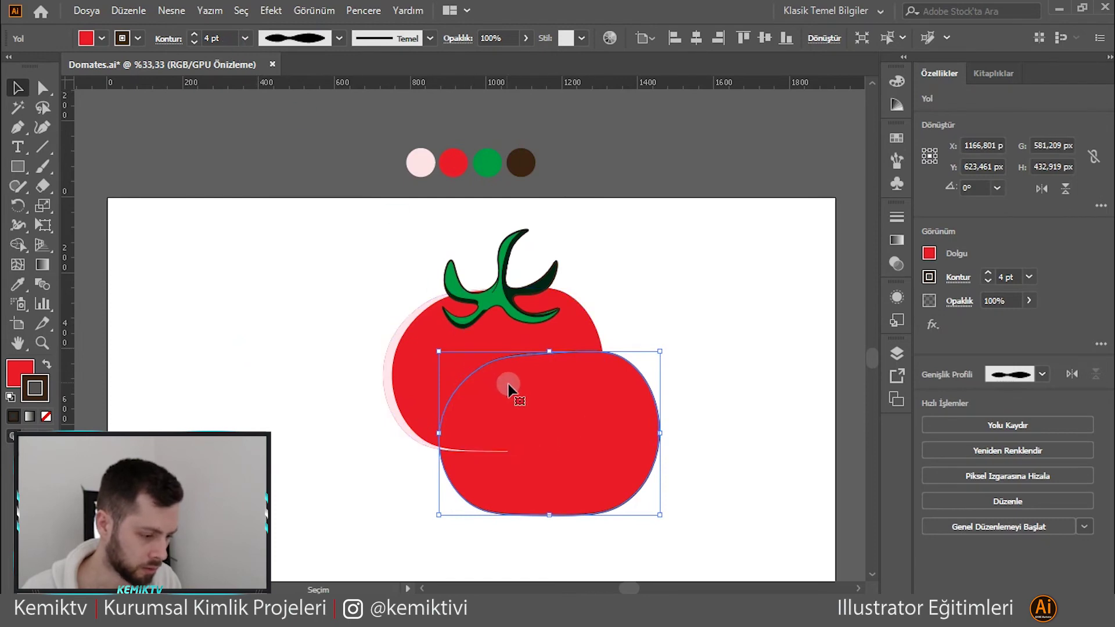
left_click(338, 38)
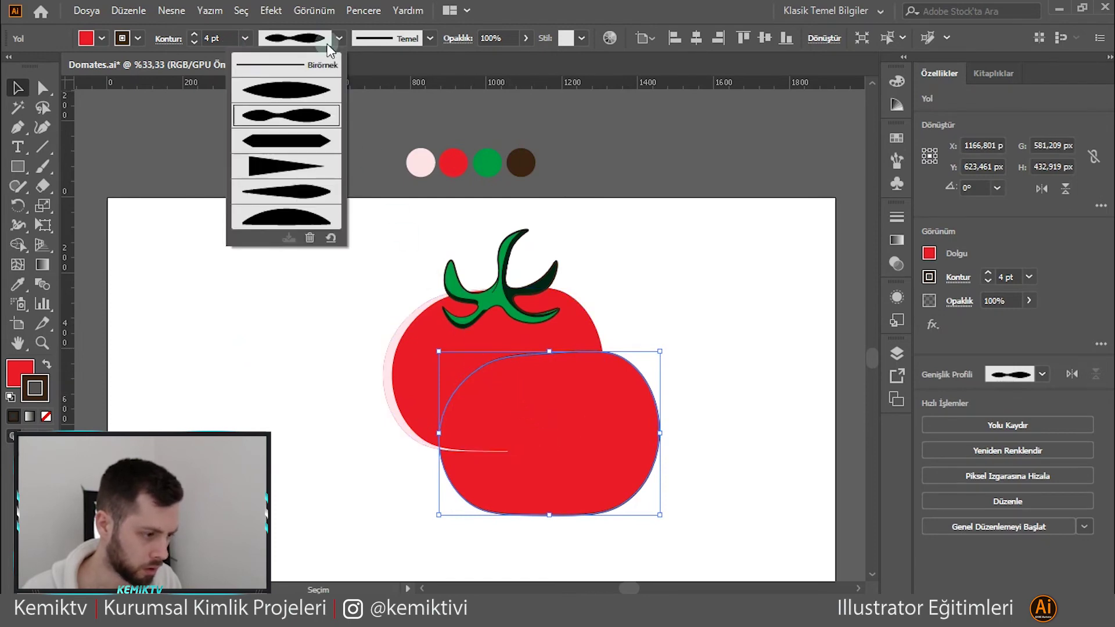
left_click(310, 90)
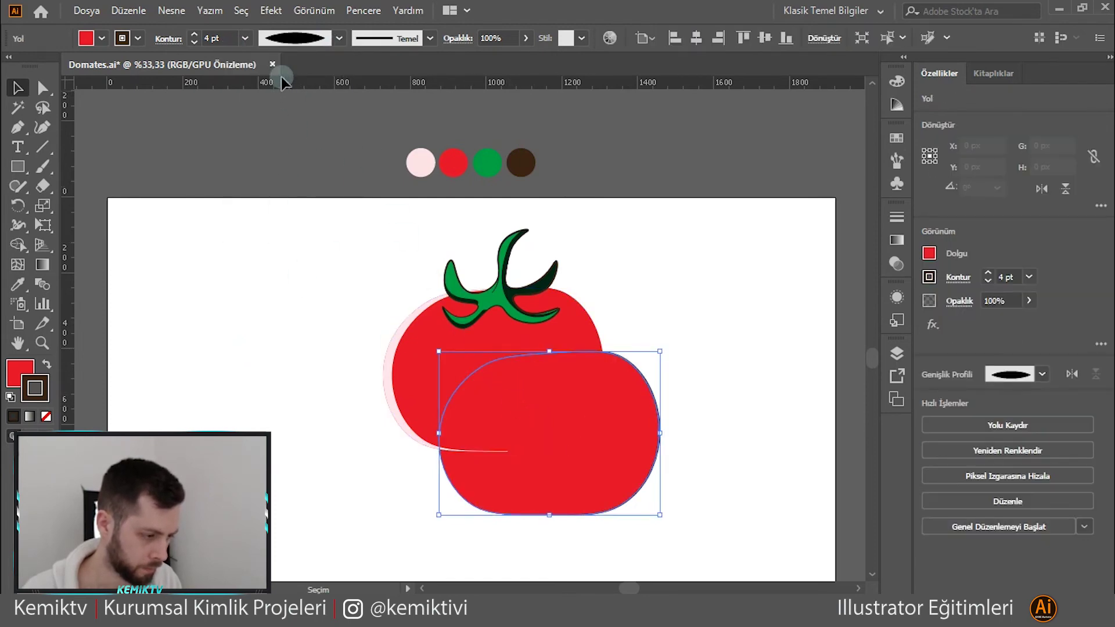
type("6")
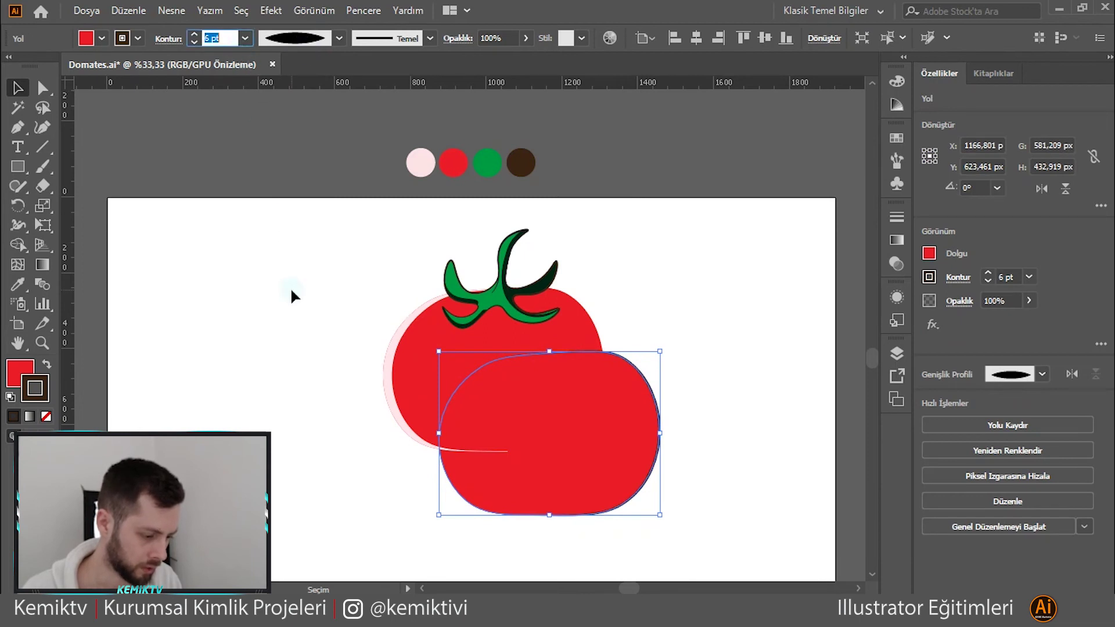
key("Return")
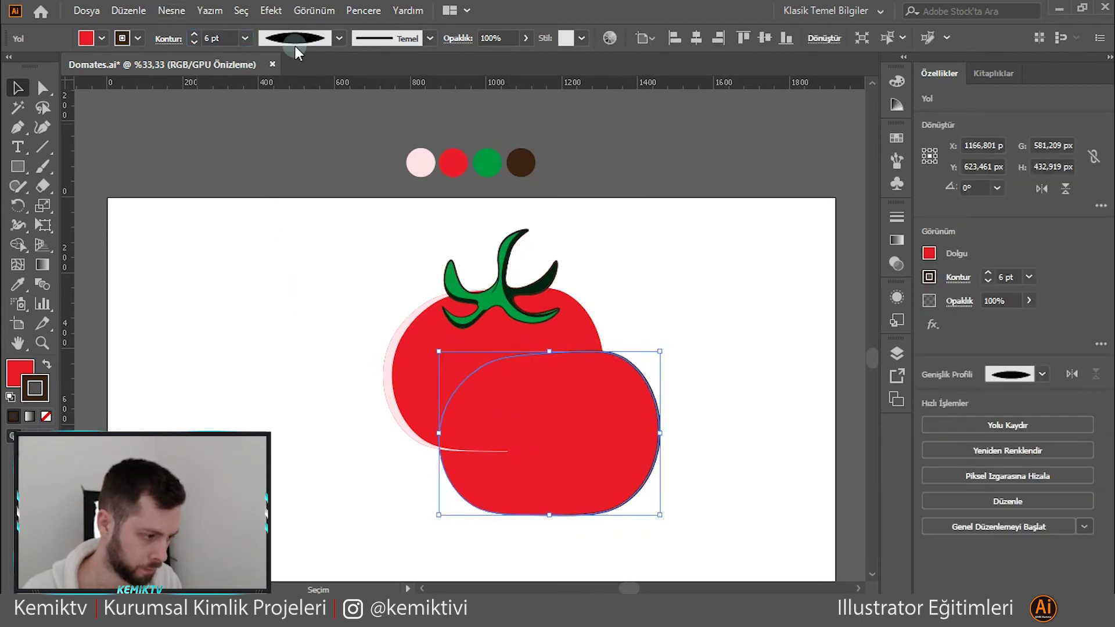
left_click(297, 51)
left_click(262, 176)
left_click(297, 242)
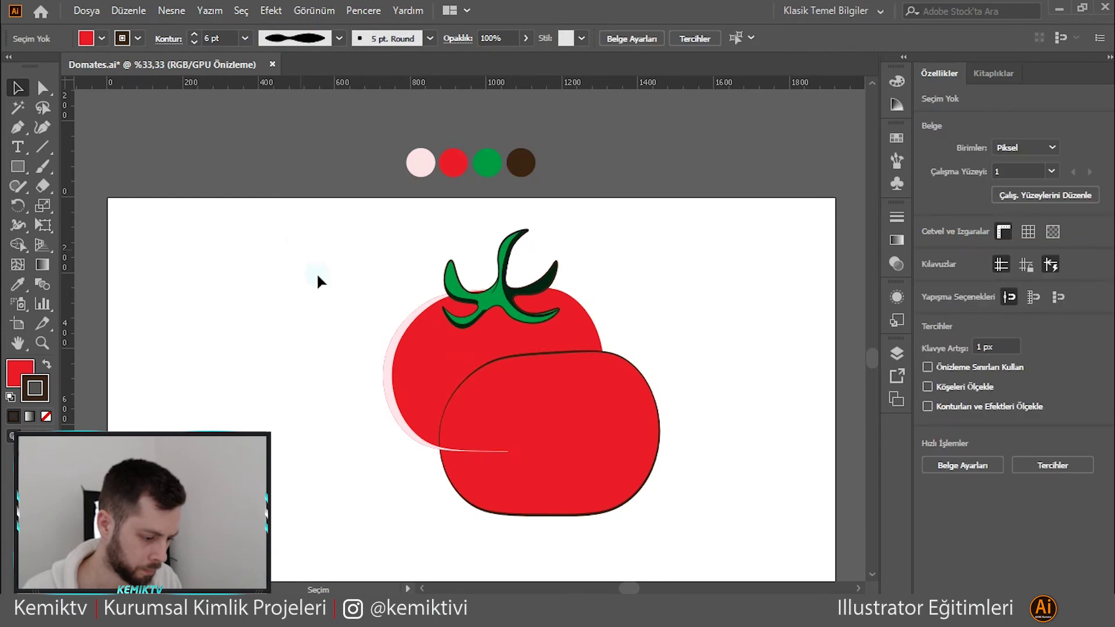
mouse_move(499, 422)
left_mouse_down()
mouse_move(474, 368)
mouse_move(401, 369)
left_mouse_up()
- Align the two tomato shapes by their left and top edges
left_click(412, 327, "shift")
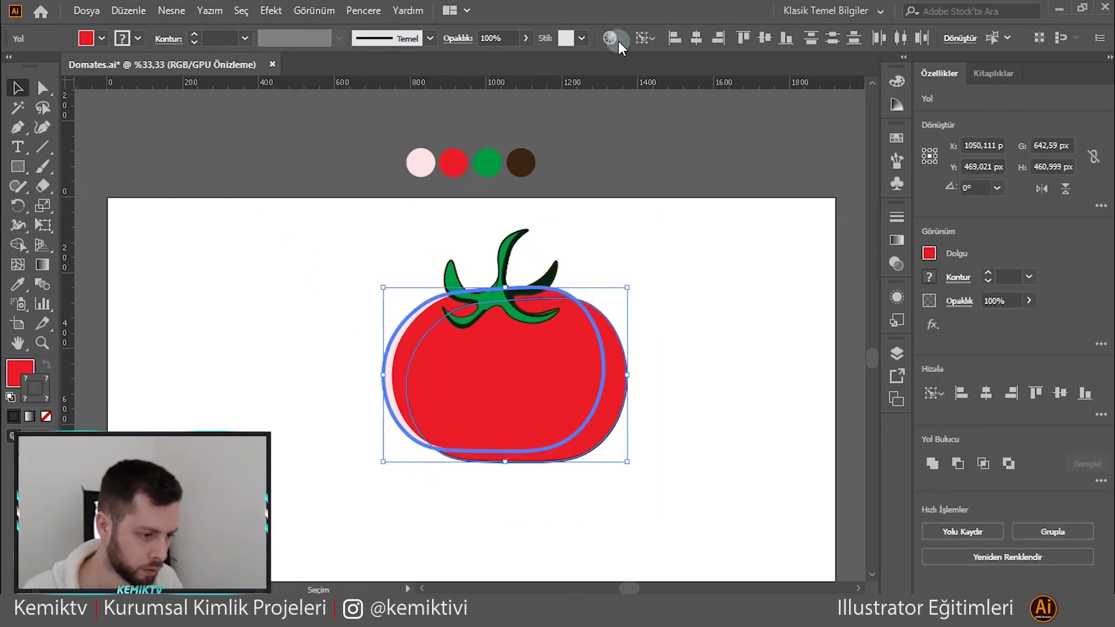
left_click(681, 35)
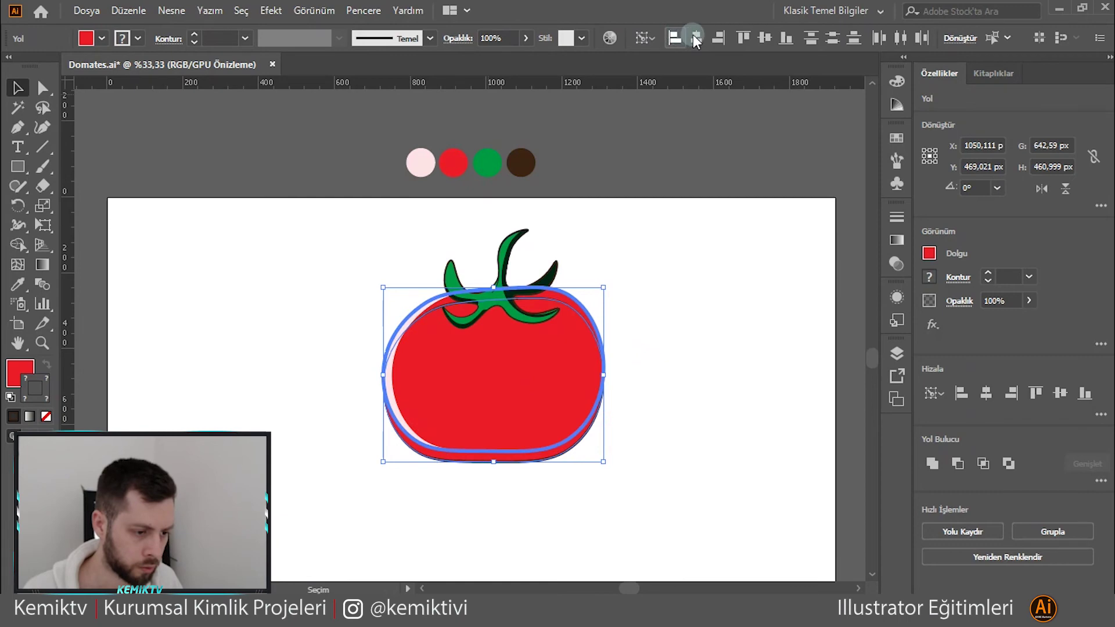
left_click(751, 36)
left_click(704, 366)
- Bring the outlined tomato shape to the front of the stack
left_click(523, 385)
right_click(495, 379)
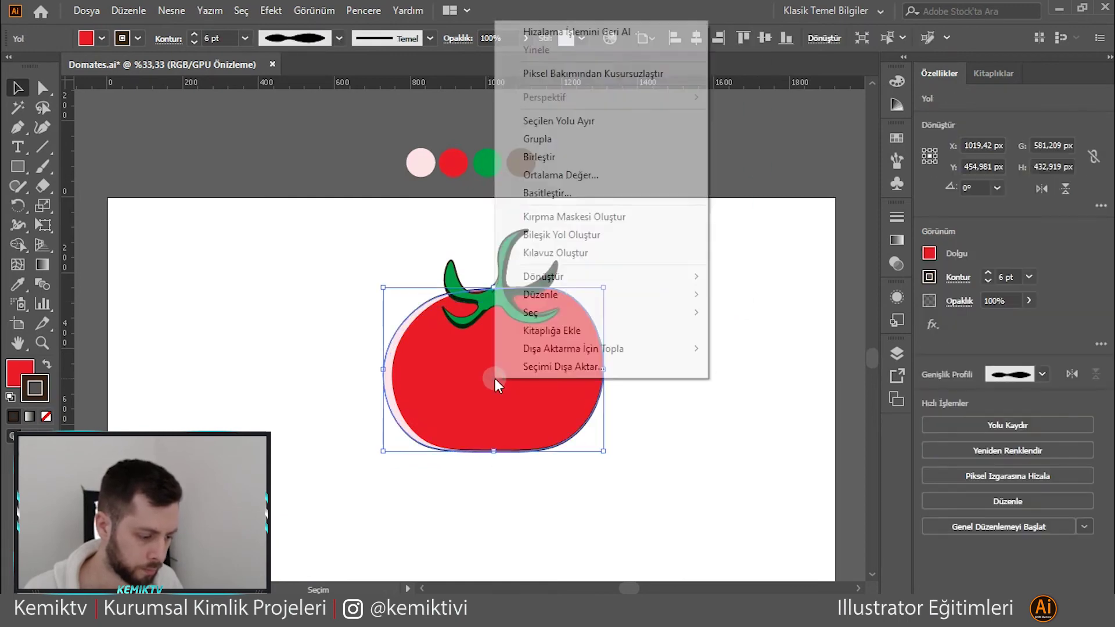
mouse_move(531, 312)
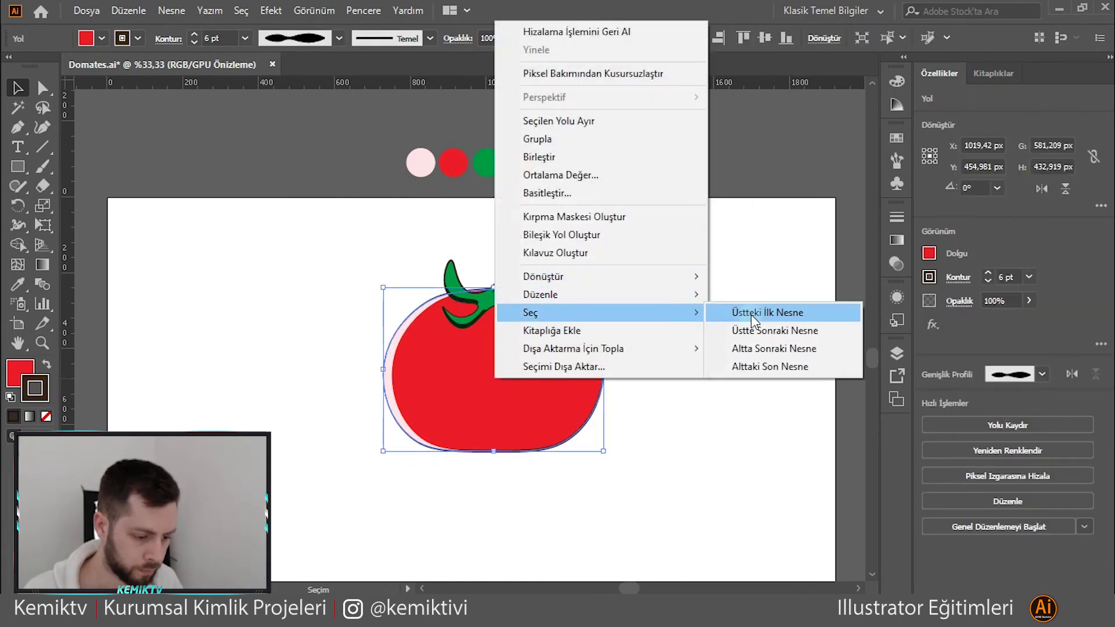
left_click(751, 314)
left_click(718, 313)
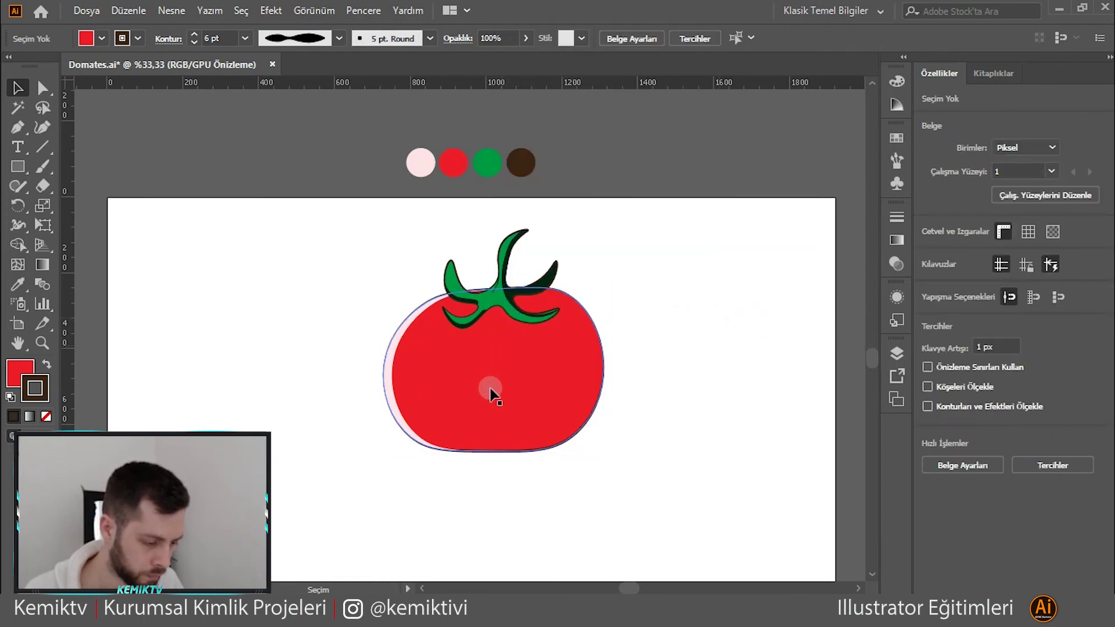
scroll(490, 395, "up", 1)
left_click(593, 386)
right_click(577, 366)
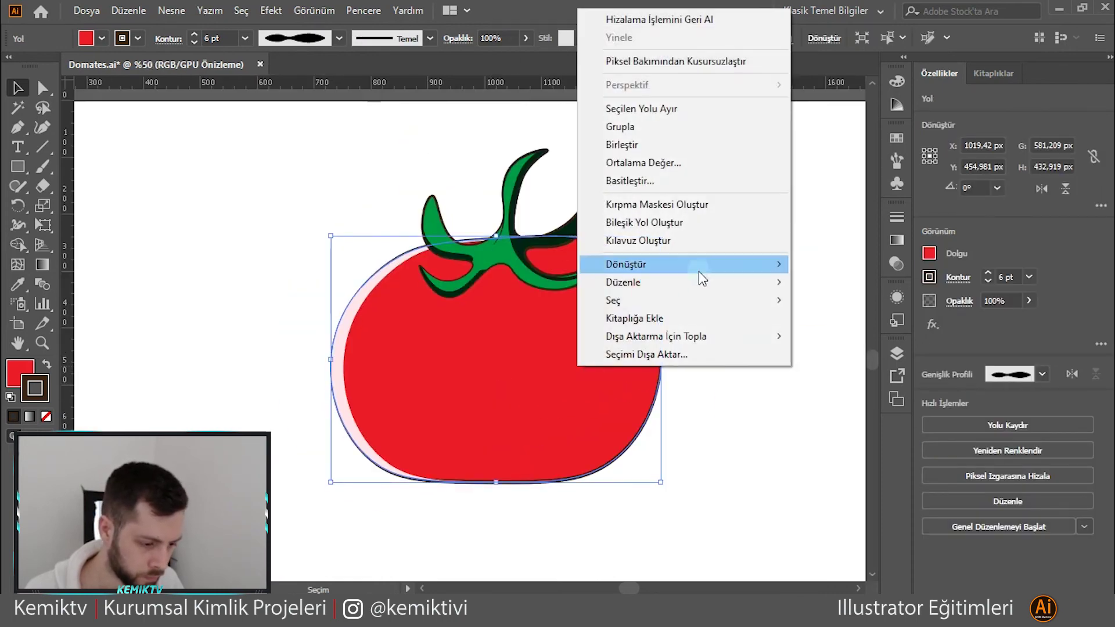
mouse_move(622, 282)
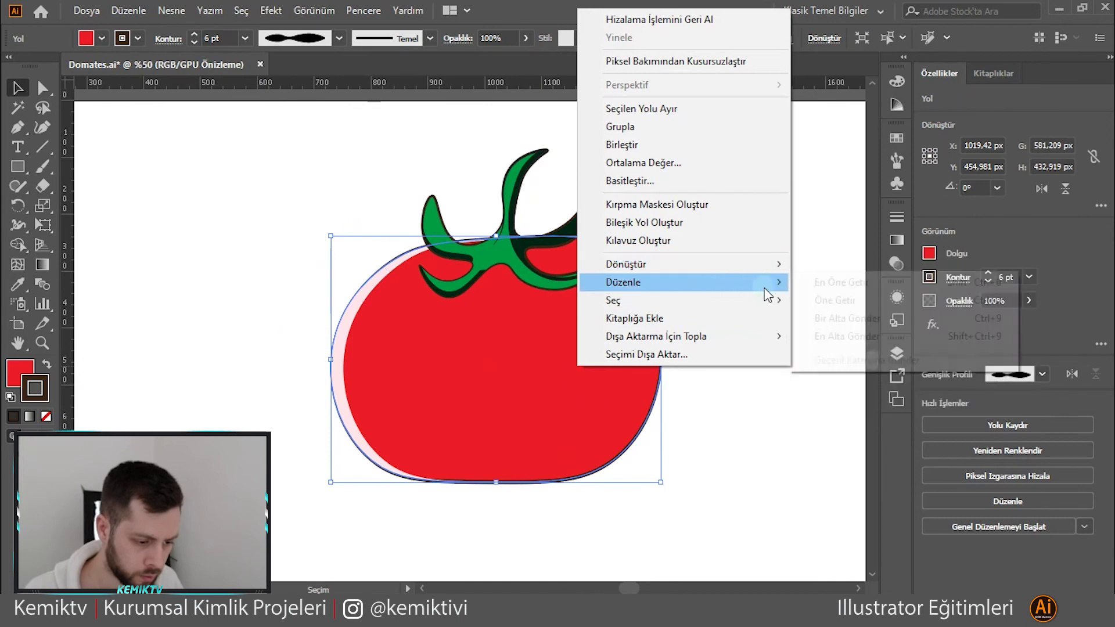
left_click(813, 282)
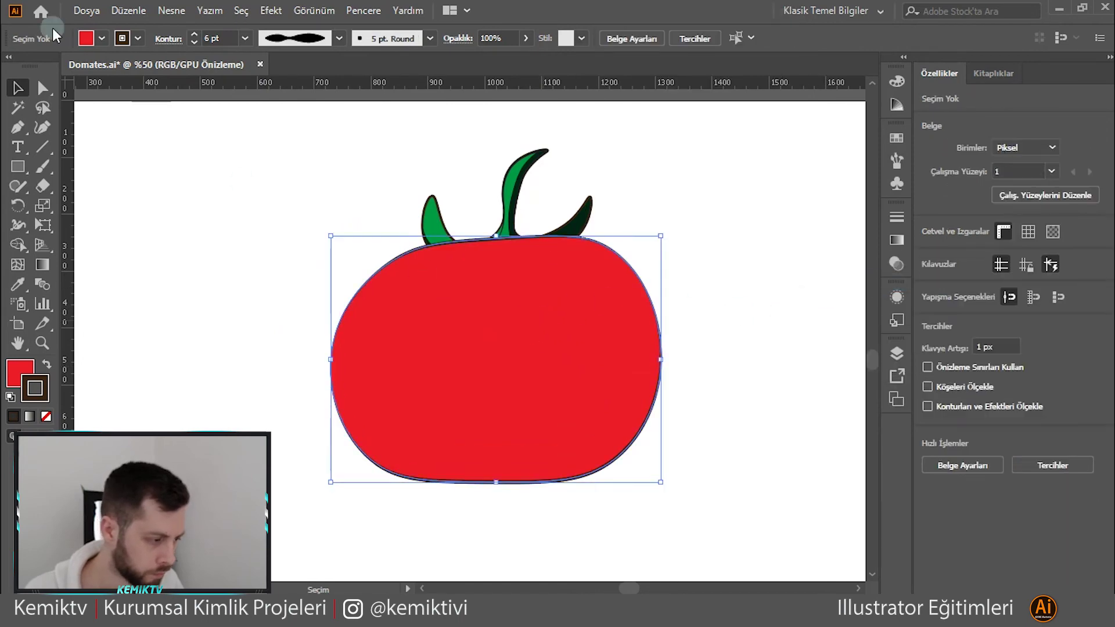
left_click(92, 39)
- Set the outline's fill to None, then bring the three leaves and stalk to the front
left_click(11, 64)
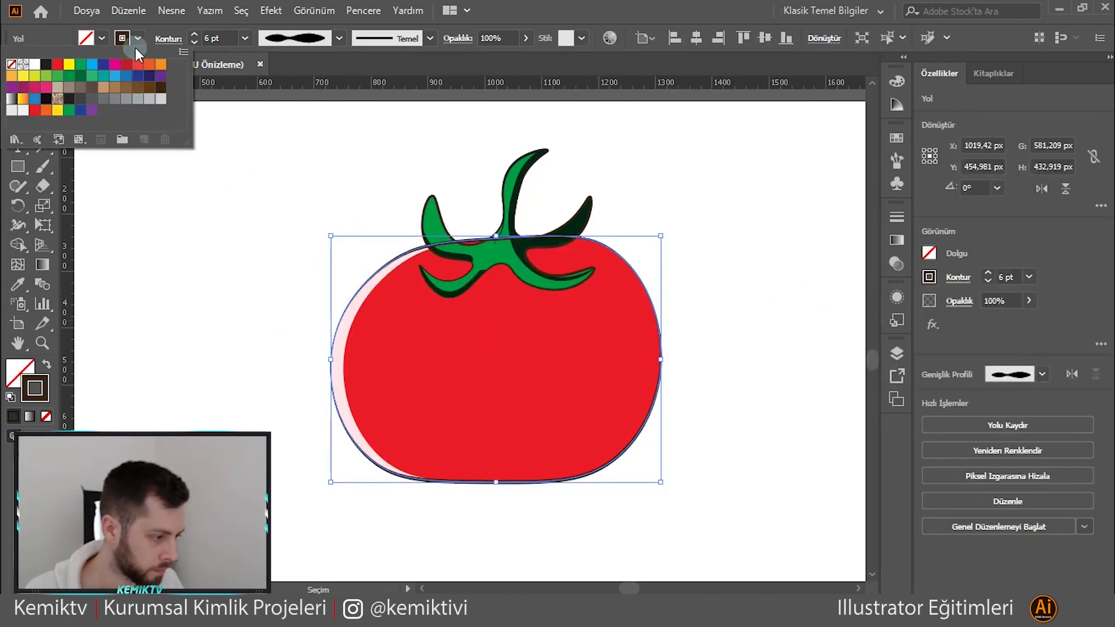
left_click(195, 293)
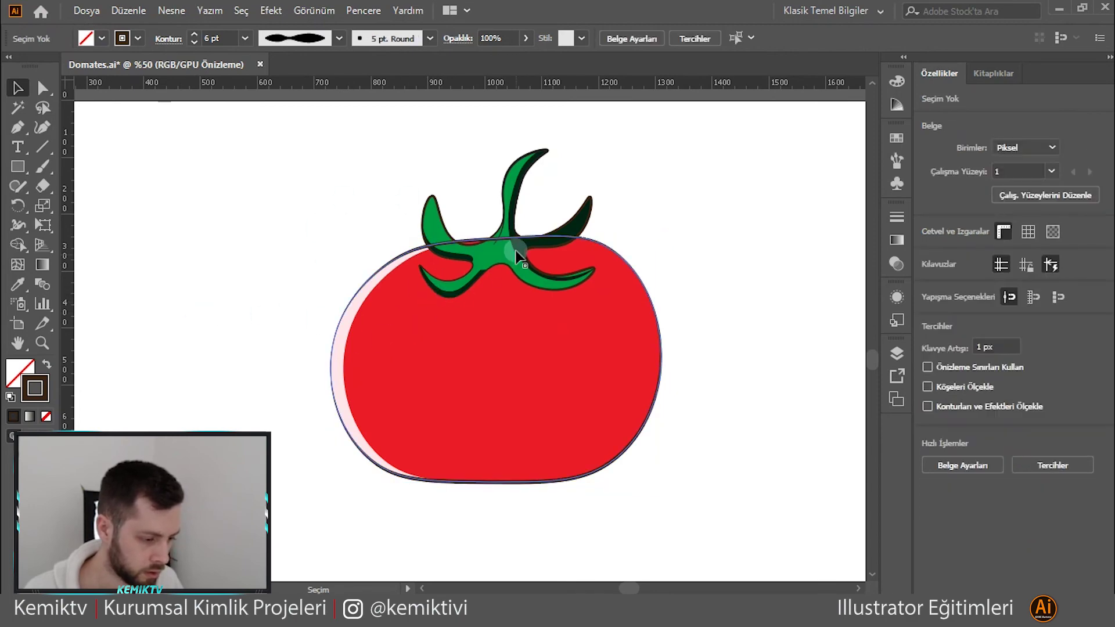
left_click(465, 291)
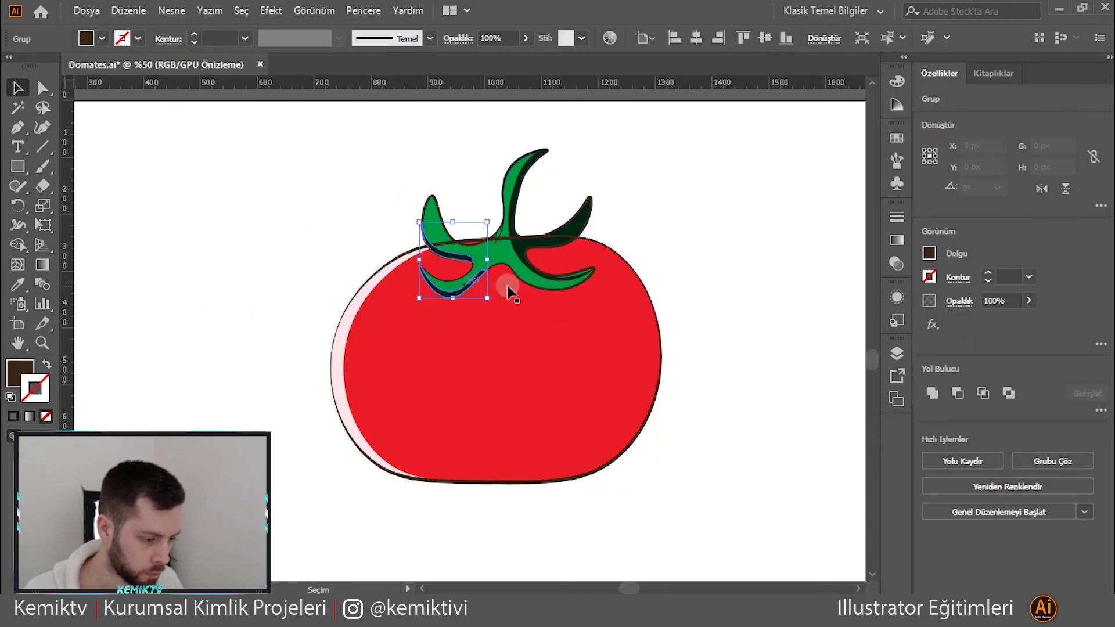
left_click(509, 265, "shift")
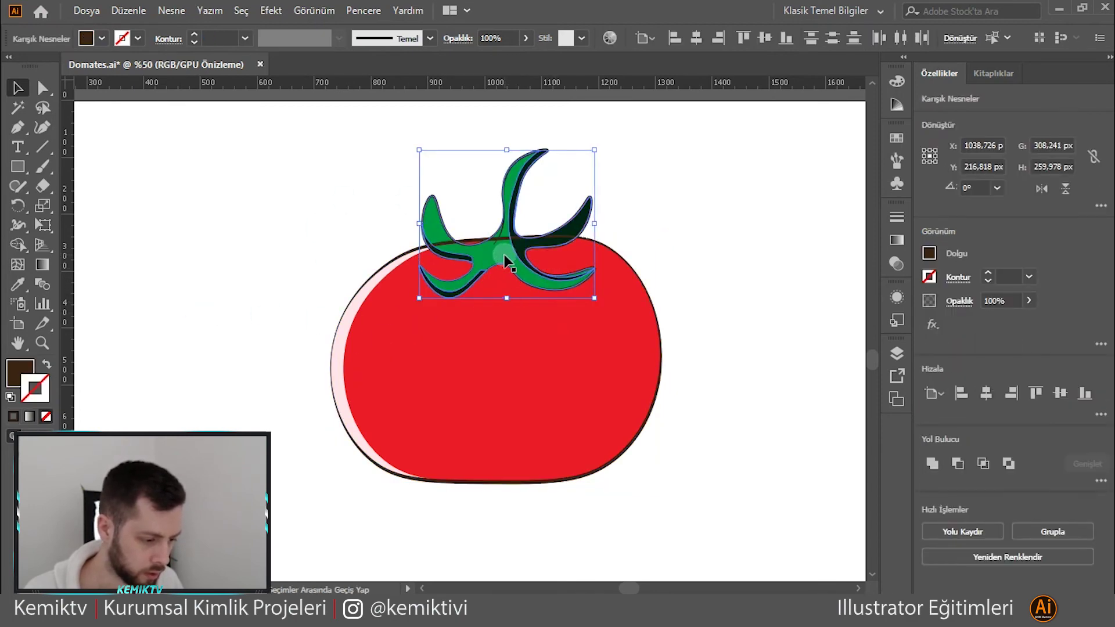
left_click(540, 259, "shift")
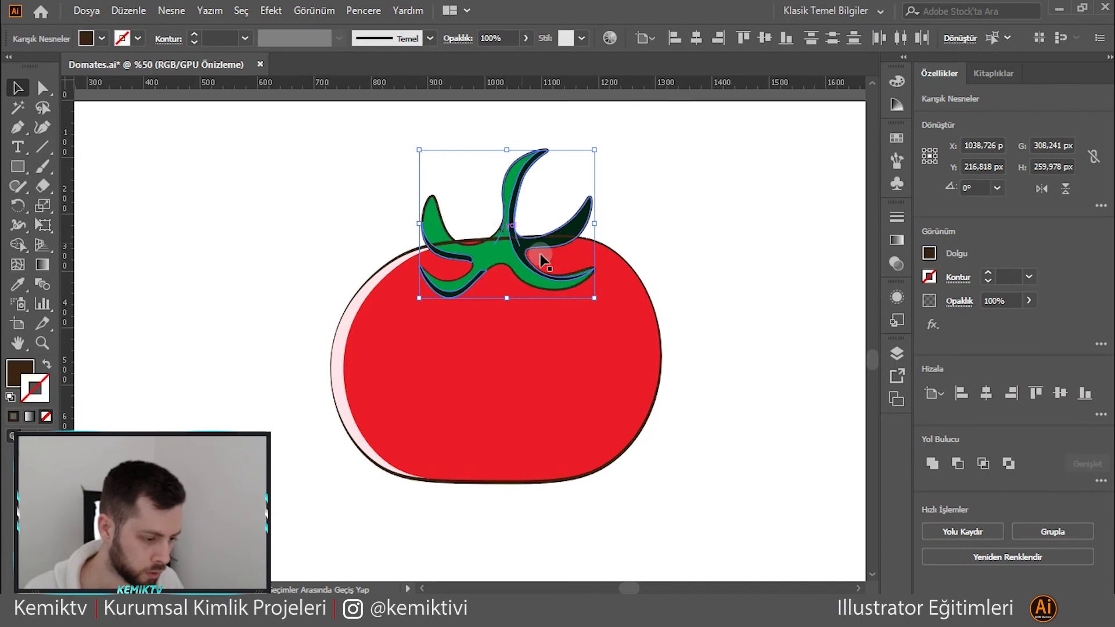
scroll(511, 239, "up", 3)
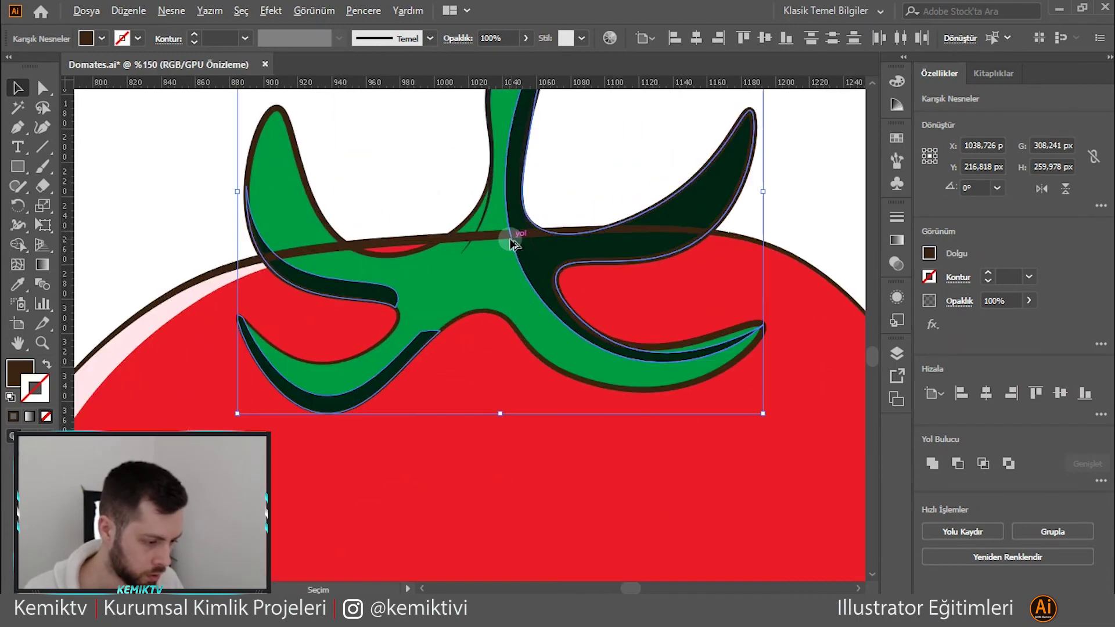
left_click(474, 229, "shift")
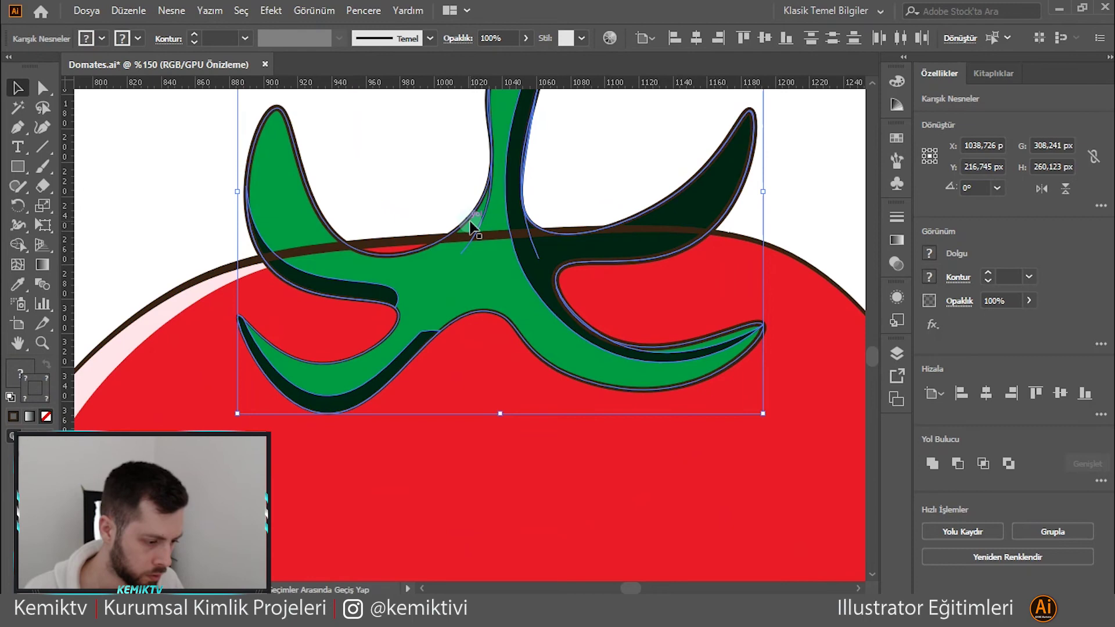
right_click(511, 283)
left_click(753, 462)
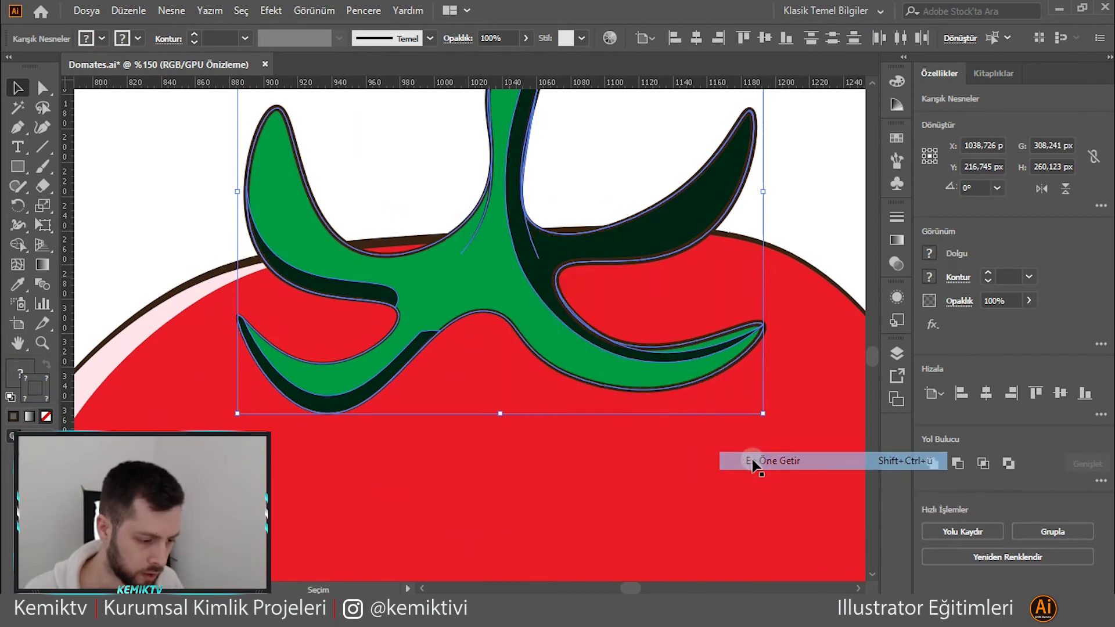
left_click(399, 194)
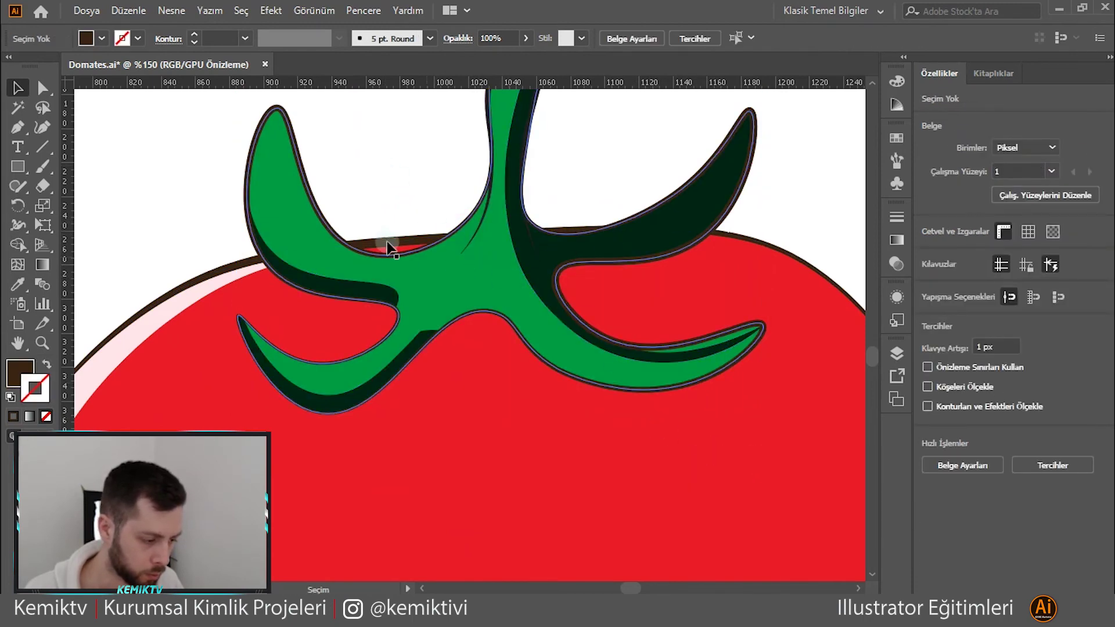
scroll(388, 247, "down", 3, "alt")
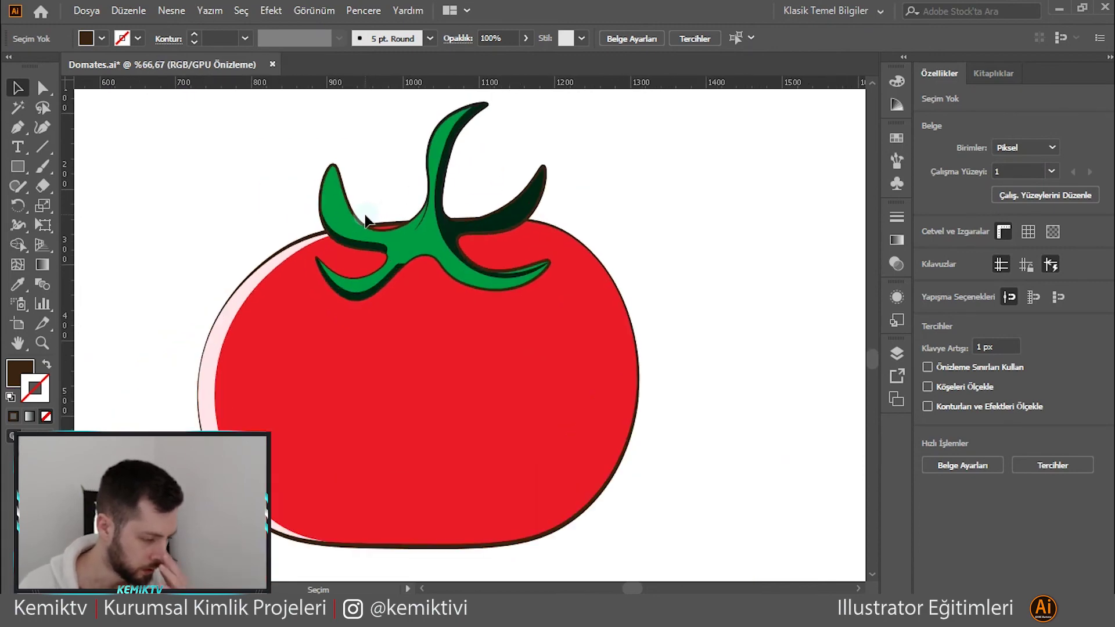
left_click_drag(403, 381, 491, 369)
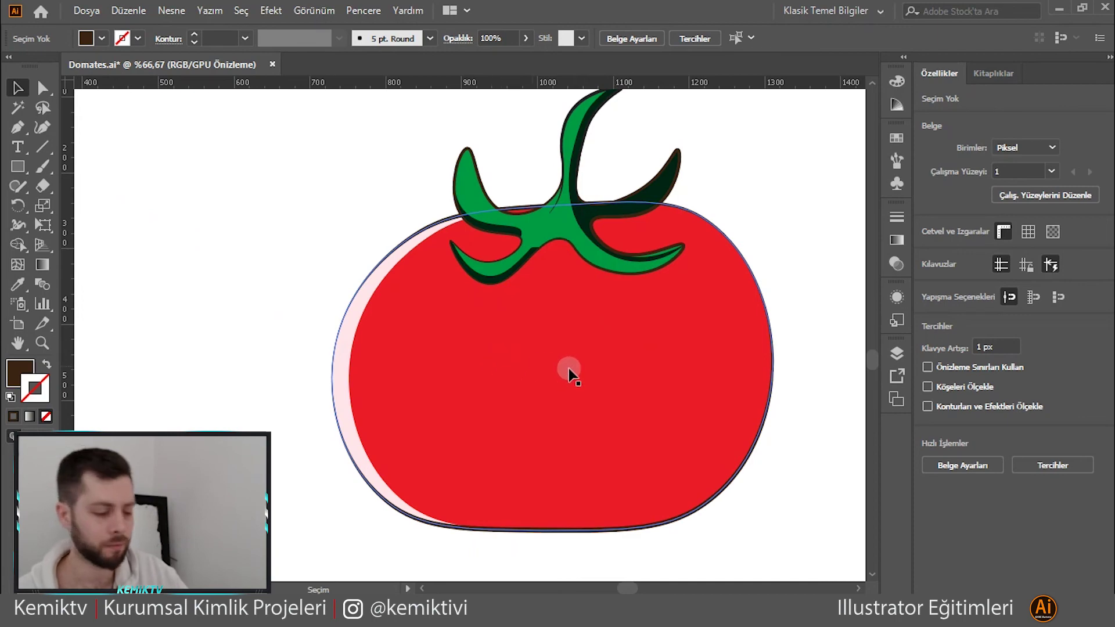
left_click(40, 126)
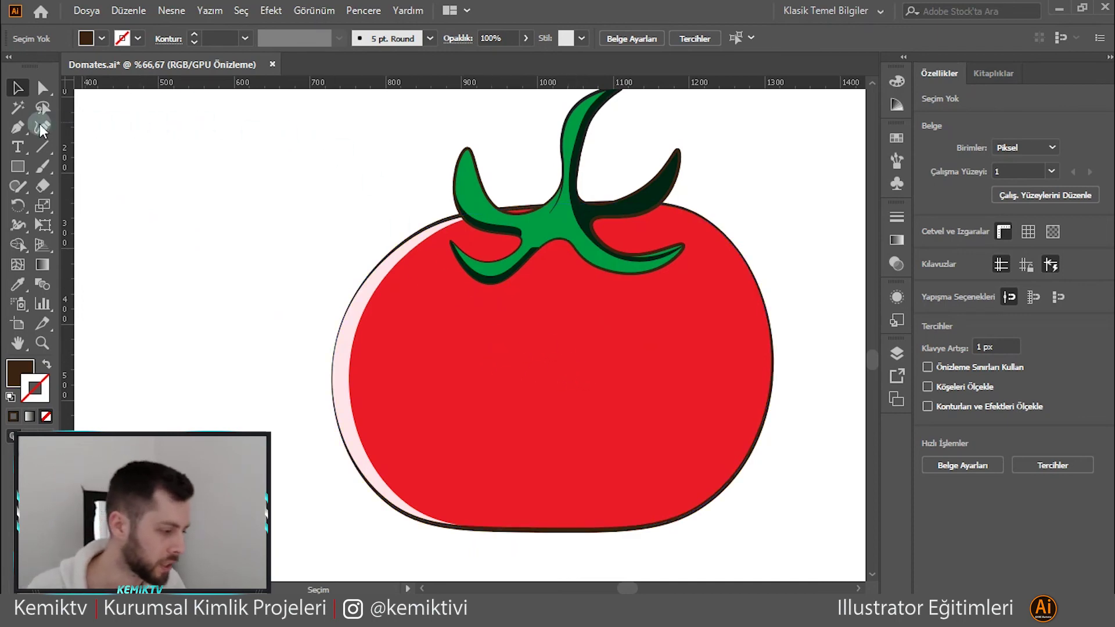
scroll(498, 231, "down", 1)
scroll(511, 244, "up", 2)
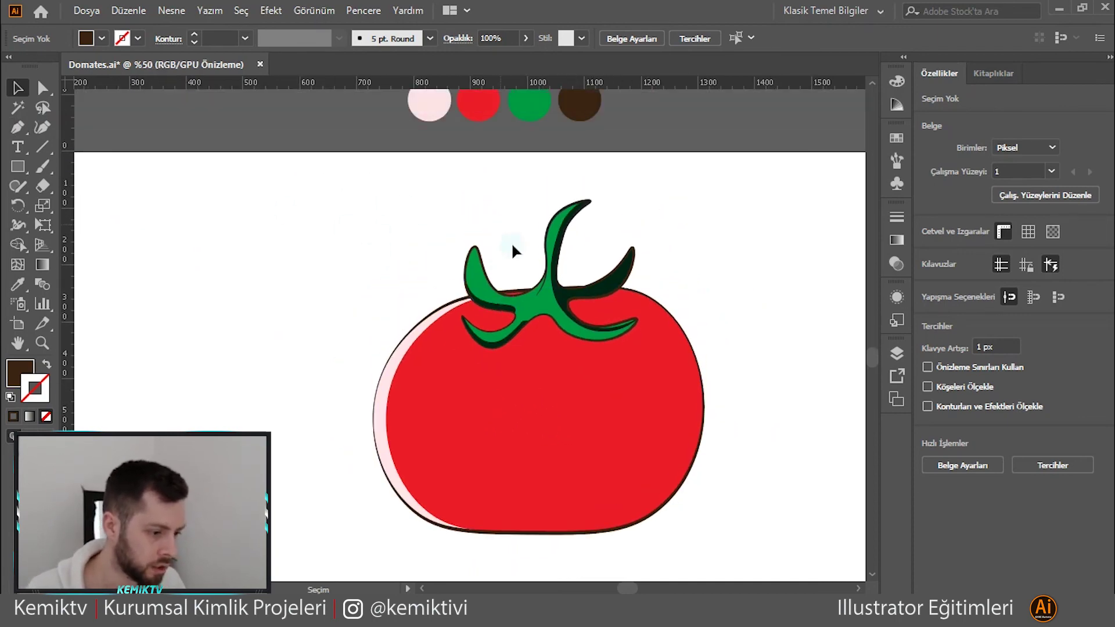
left_click(17, 286)
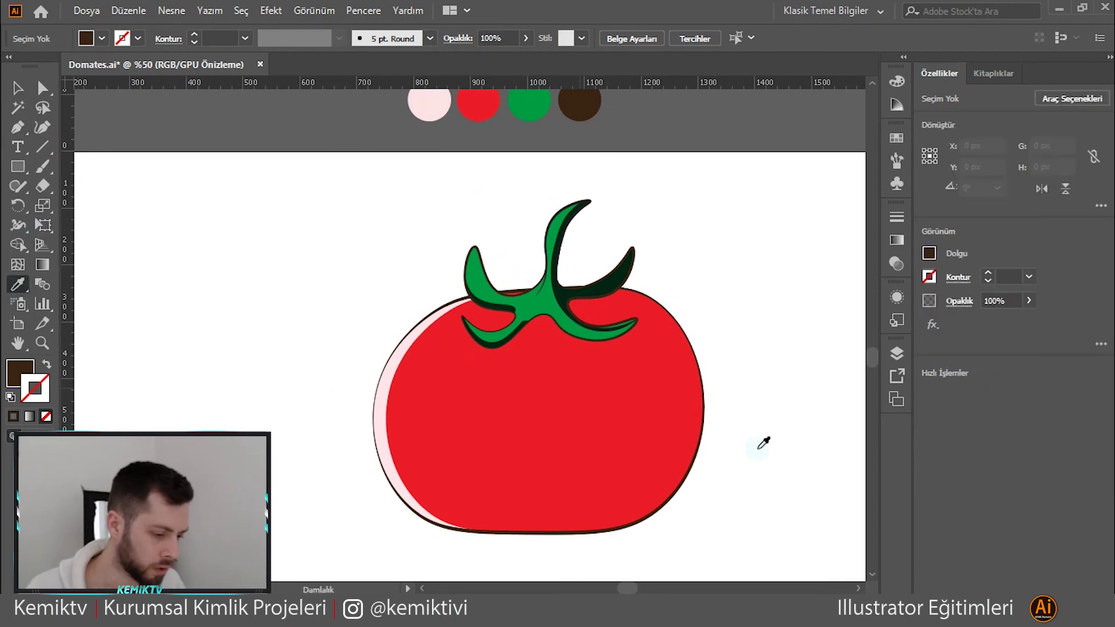
left_click(18, 88)
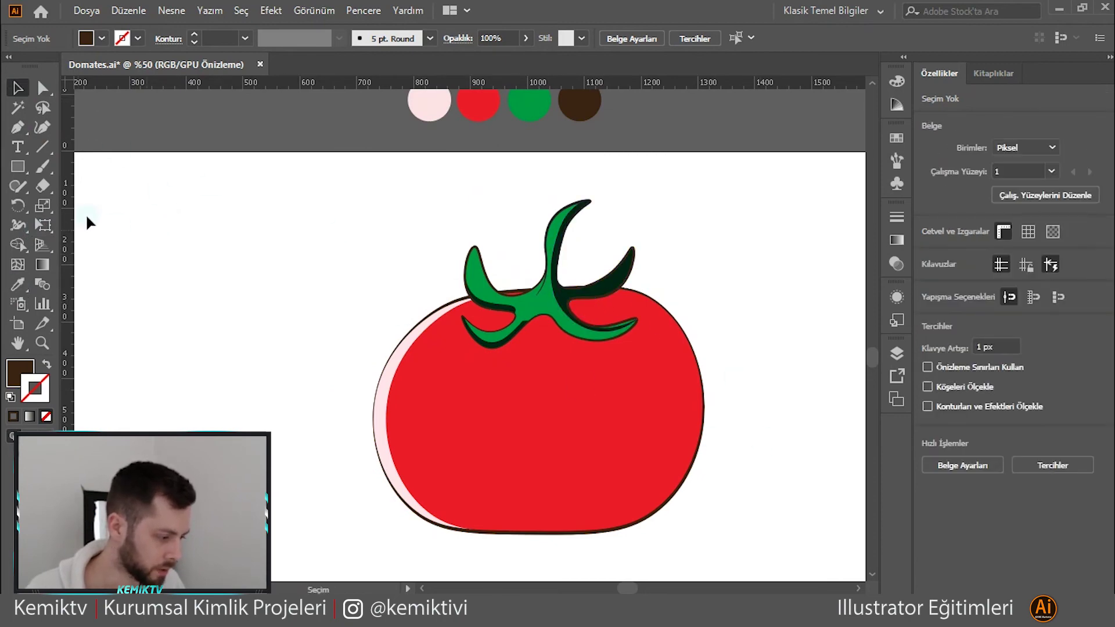
left_click(42, 126)
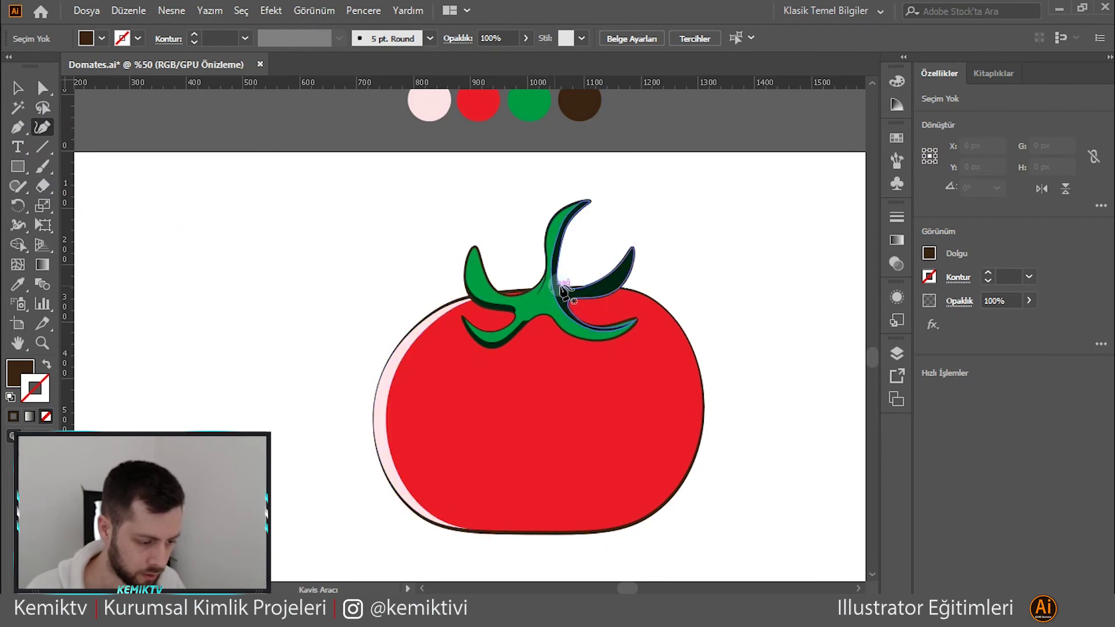
- Begin a Curvature-tool shading path below the stem, undoing the first attempt
left_click(566, 286)
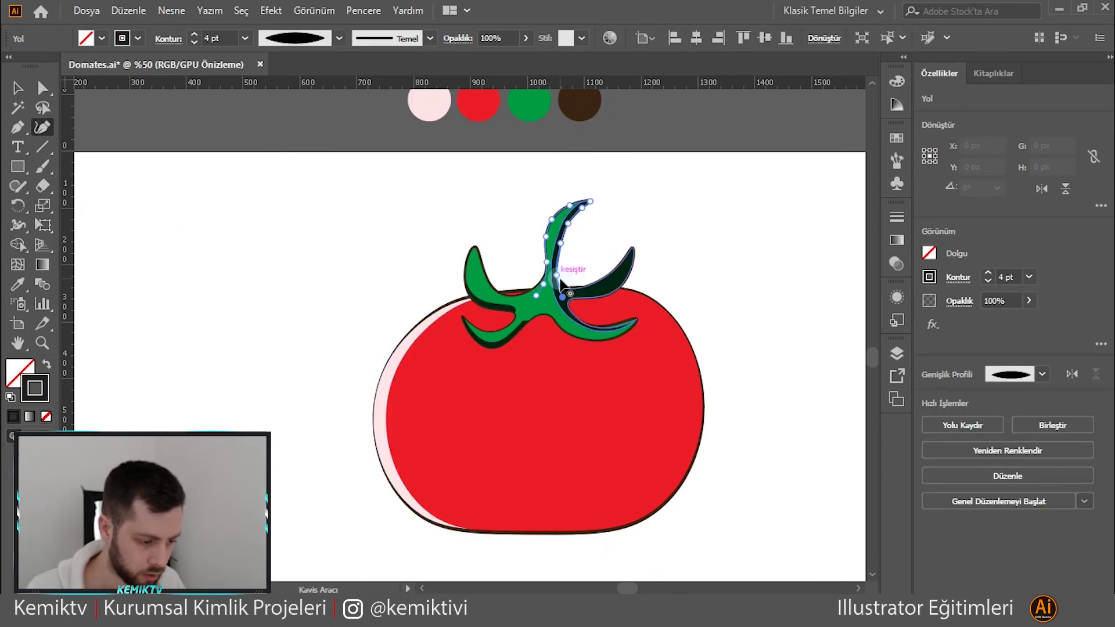
key("Escape")
left_click(565, 273)
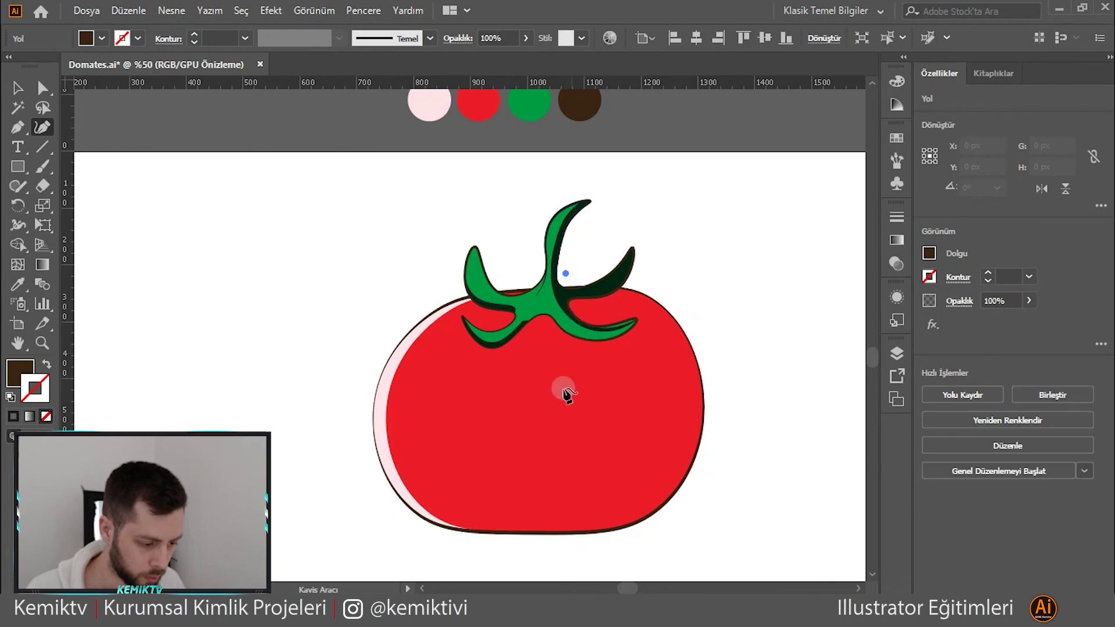
left_click(540, 387)
left_click(569, 462)
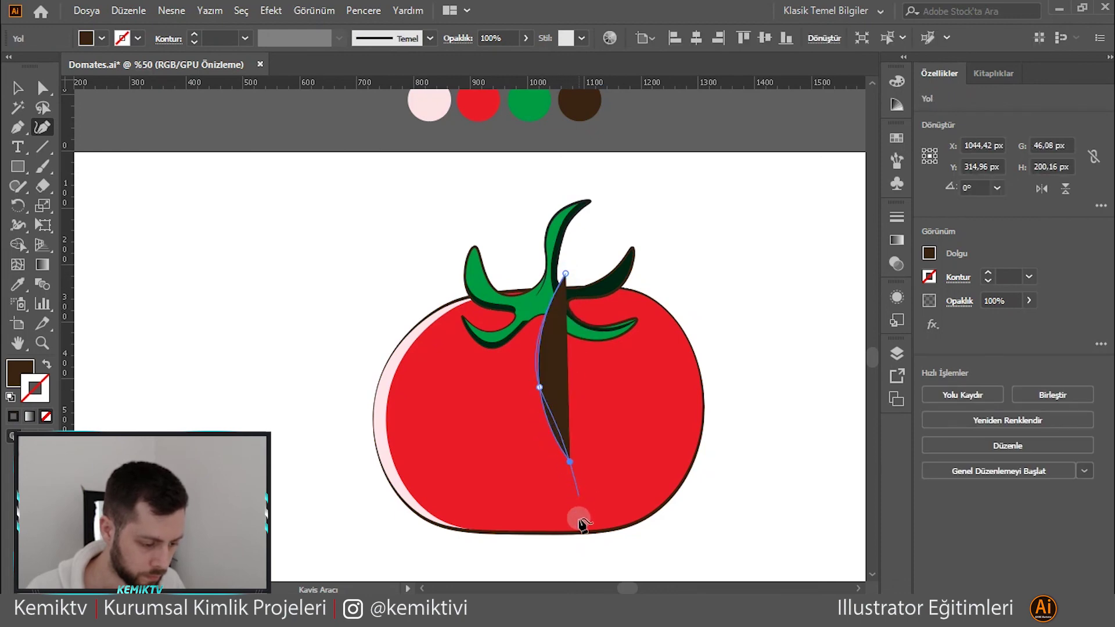
key("ctrl+z")
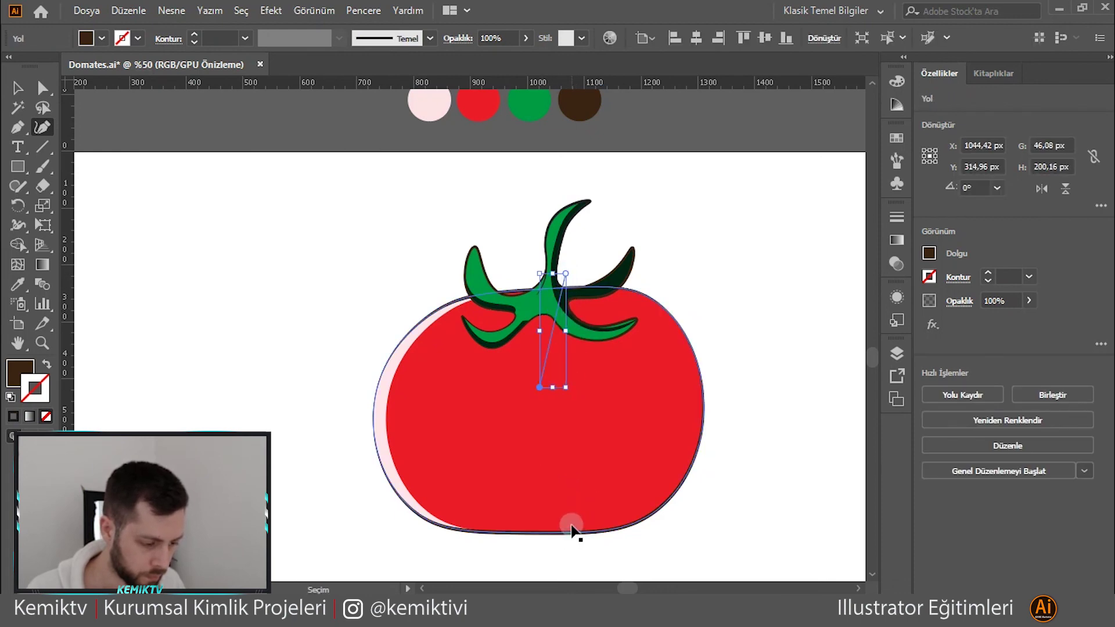
key("ctrl+z")
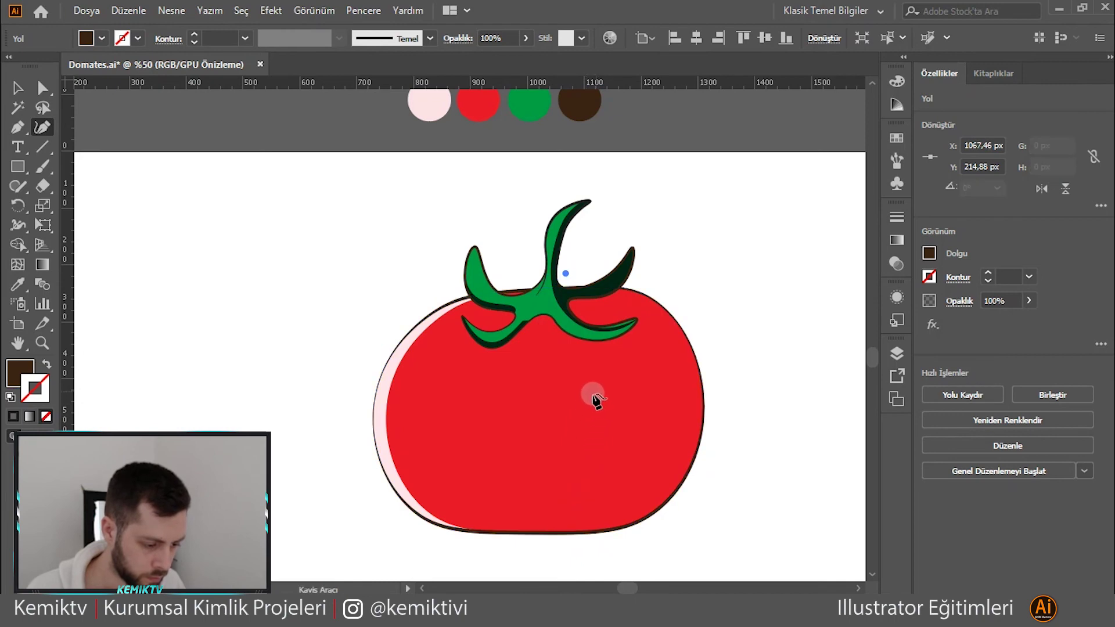
- Draw a closed brown shading path from the stem around the tomato's right side
left_click(588, 397)
left_click(539, 459)
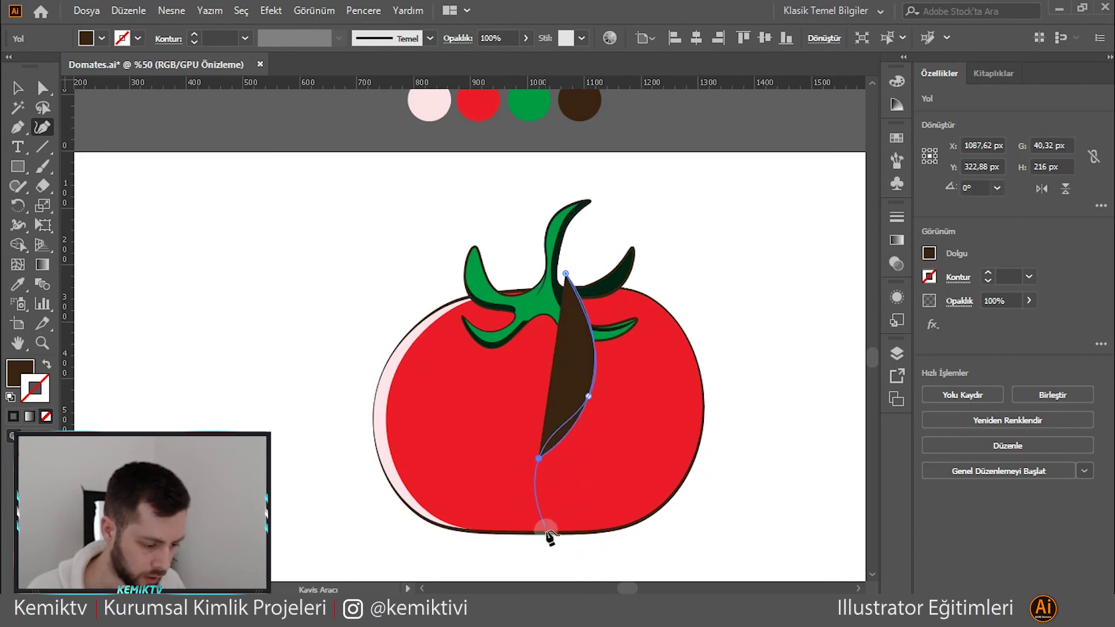
left_click(550, 544)
left_click(773, 505)
left_click(781, 266)
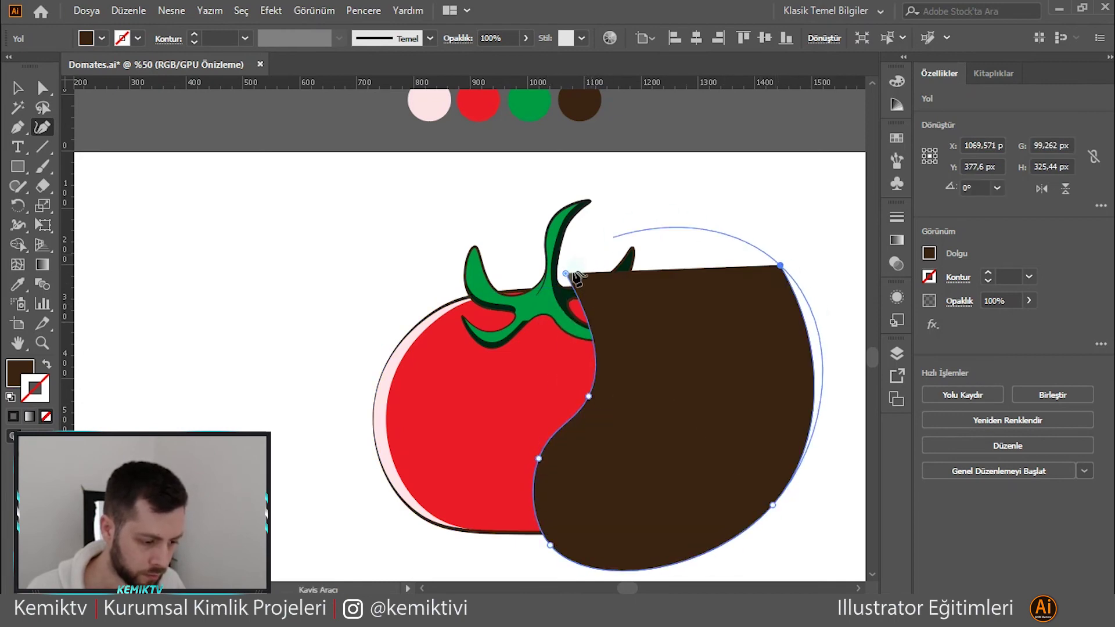
left_click(568, 275)
left_click(17, 88)
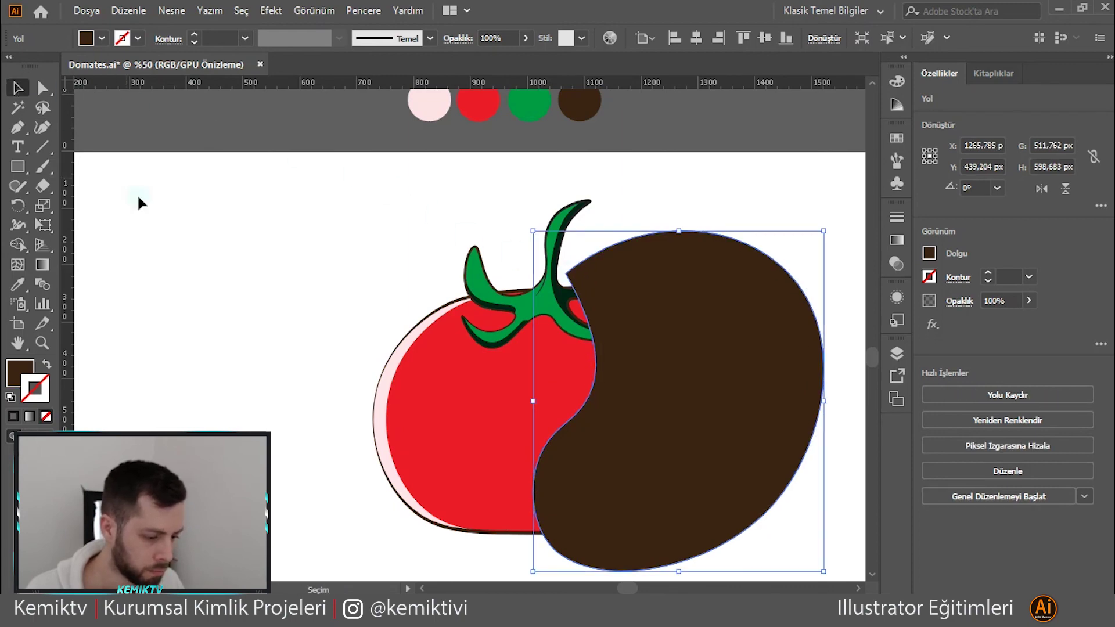
left_click(191, 244)
- Select the brown shape and red tomato body and place a copy to the right
left_click_drag(273, 305, 165, 201)
left_click(573, 314)
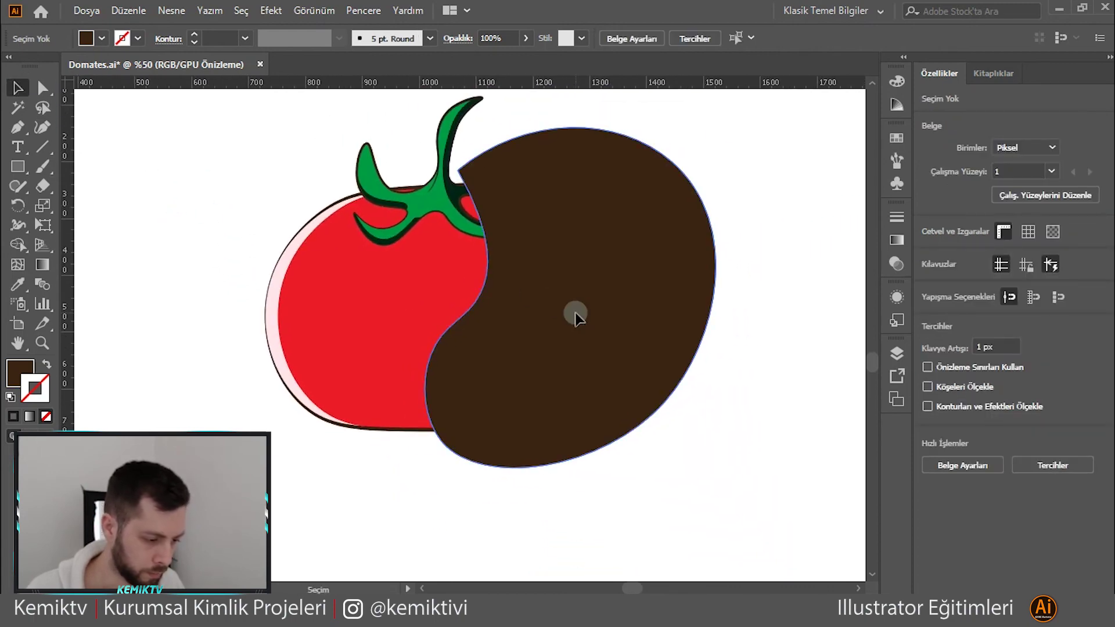
left_click(387, 323, "shift")
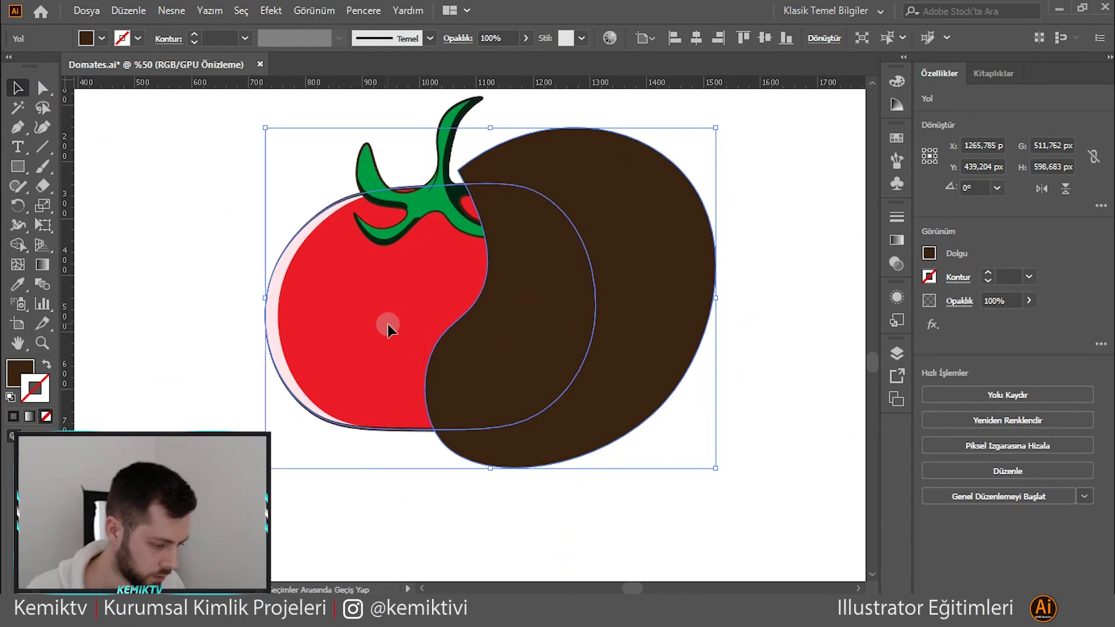
scroll(387, 257, "down", 1)
mouse_move(513, 290)
left_mouse_down()
mouse_move(697, 378)
mouse_move(715, 357)
left_mouse_up()
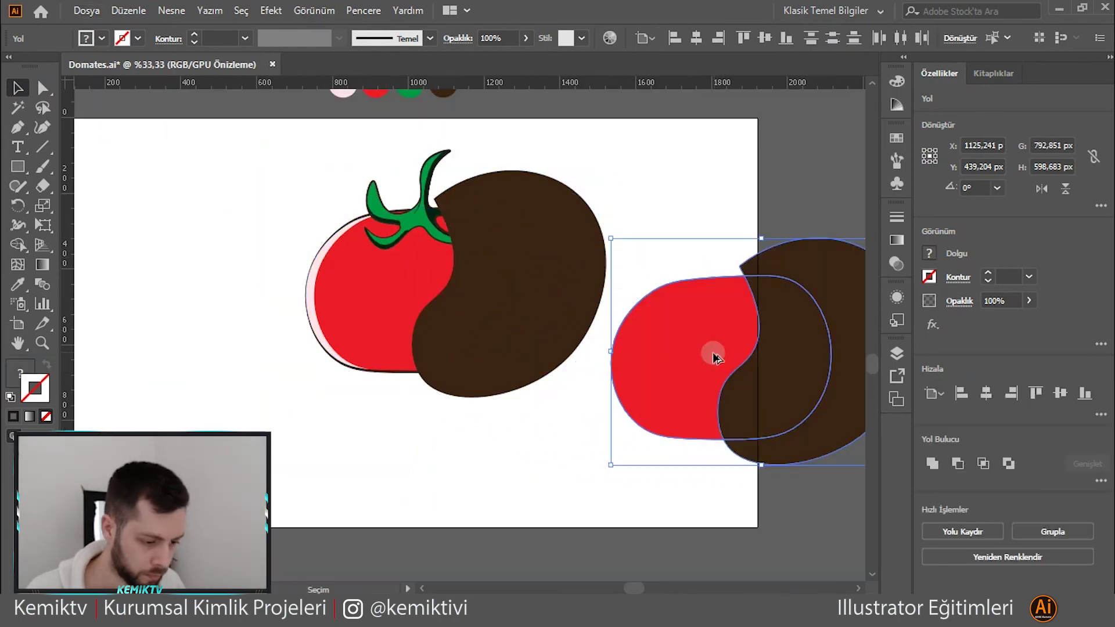
- Trim the copy to the brown area inside the tomato outline, deleting leftovers and the original blob
left_click(17, 244)
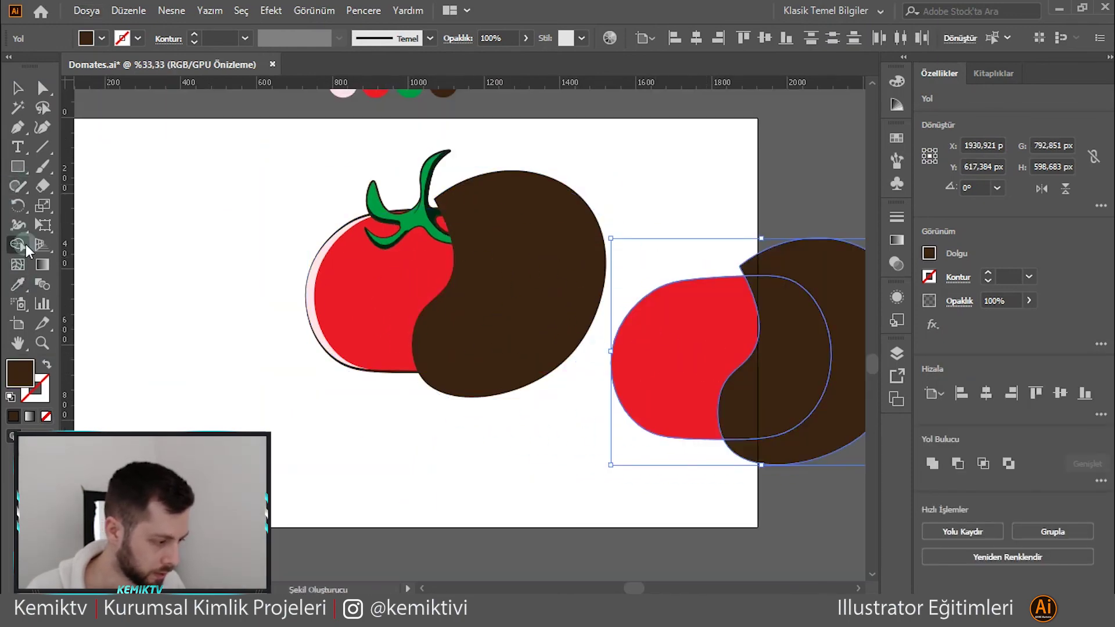
left_click(715, 296, "alt")
left_click(819, 235, "alt")
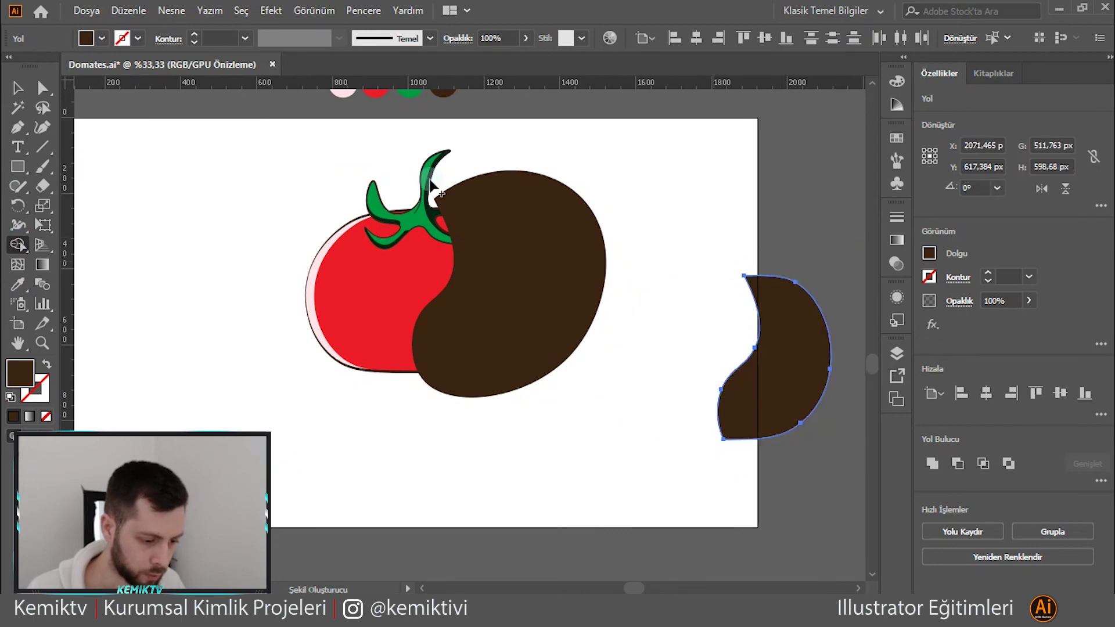
left_click(17, 88)
left_click_drag(754, 400, 623, 458)
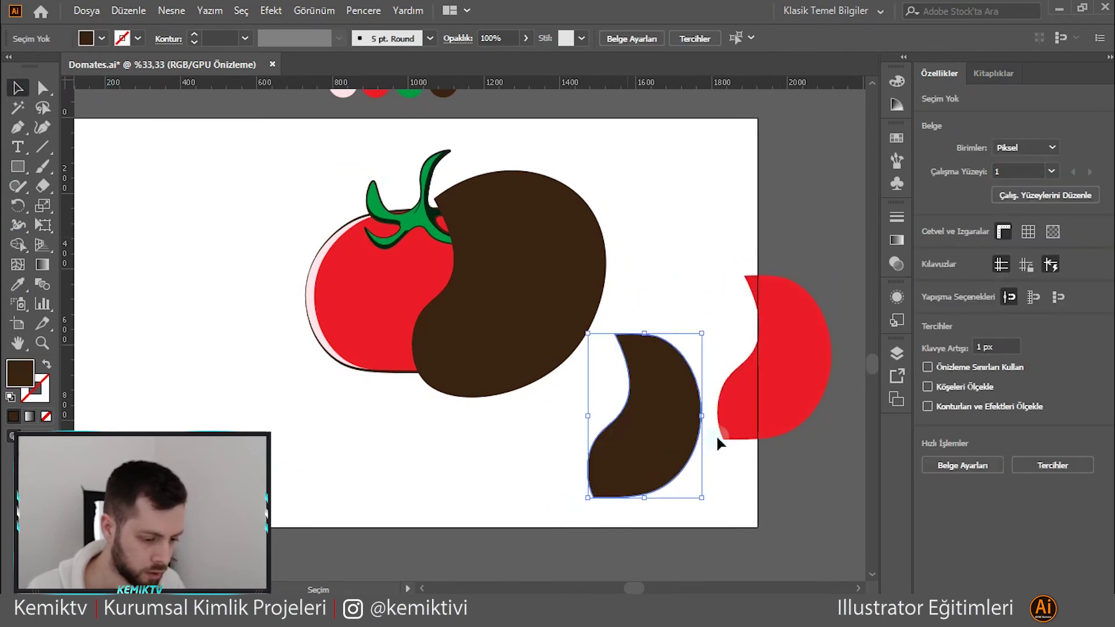
left_click(797, 393)
key("Delete")
left_click(662, 424)
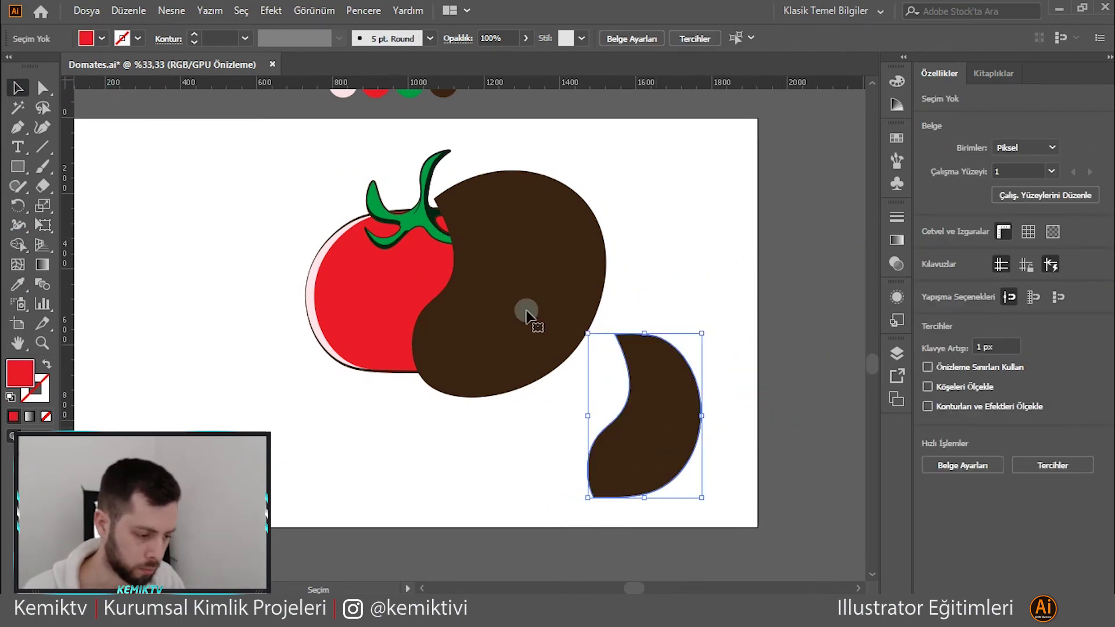
left_click(526, 311)
key("Delete")
- Place the trimmed piece on the tomato and align it to the body's bottom and right edges
mouse_move(630, 406)
left_mouse_down()
mouse_move(535, 362)
mouse_move(415, 276)
left_mouse_up()
left_click(403, 291, "shift")
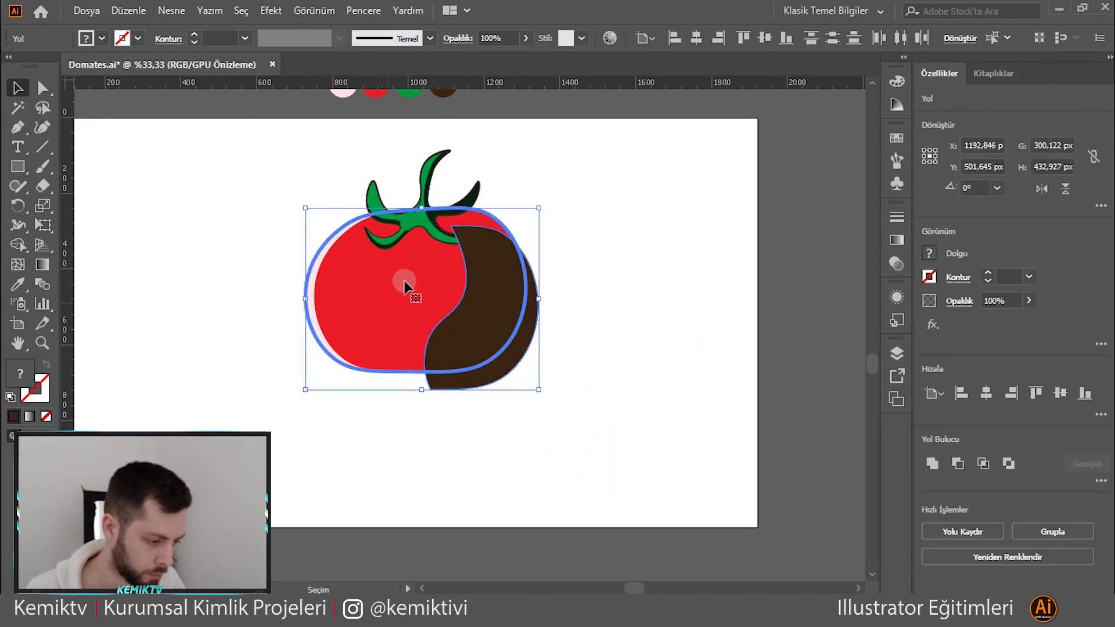
left_click(779, 41)
left_click(719, 40)
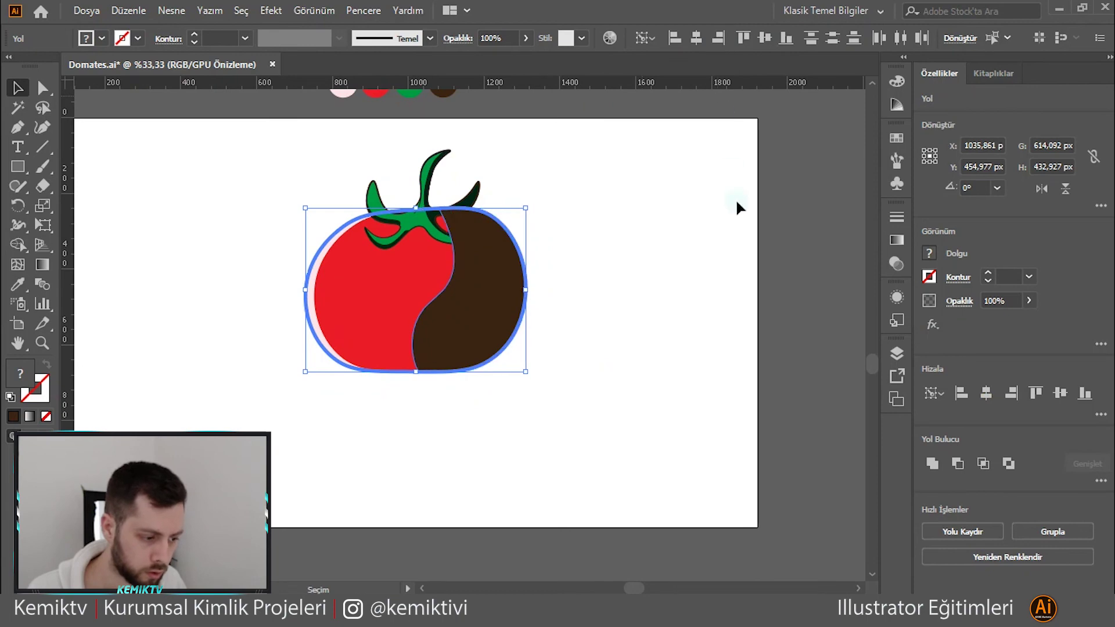
left_click(486, 316)
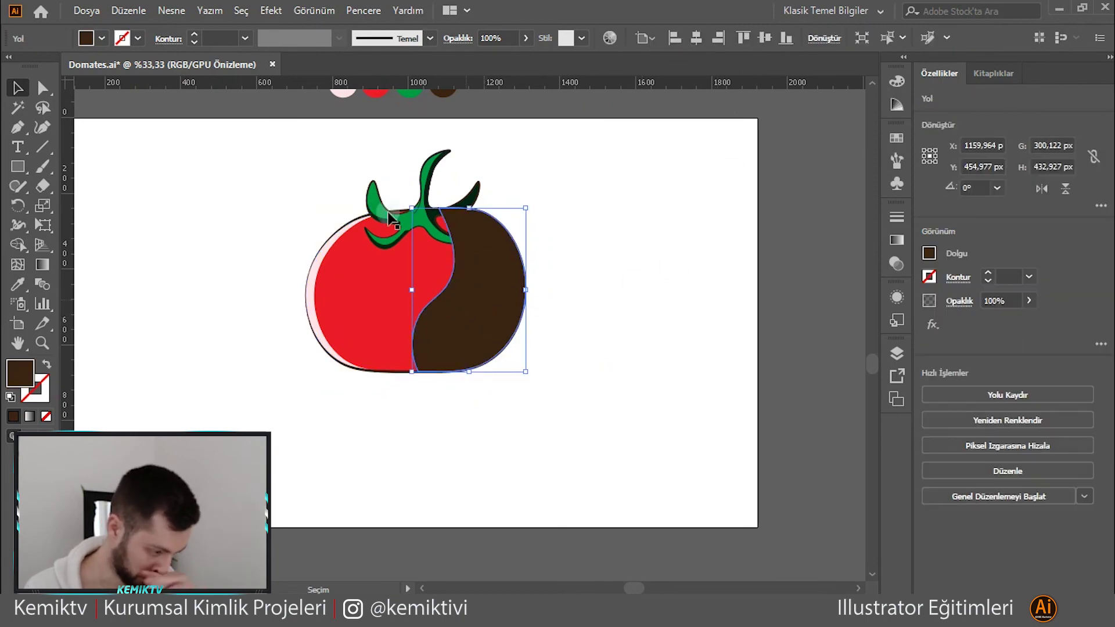
- Copy the tomato outline's style onto the shading piece and swap its fill and stroke
left_click(18, 284)
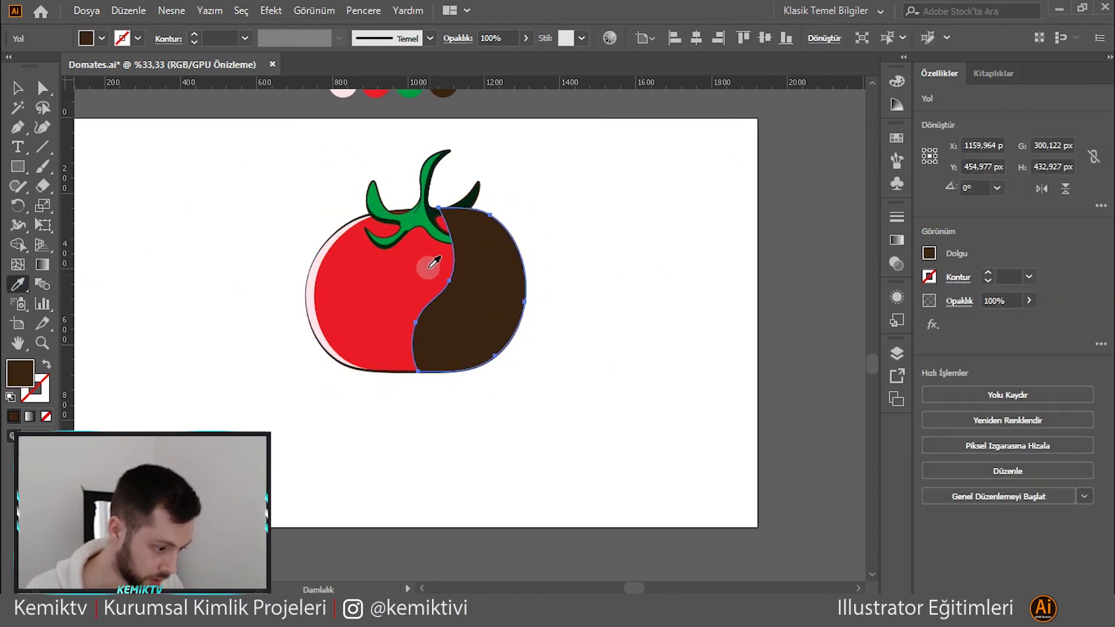
left_click(431, 215)
key("shift+x")
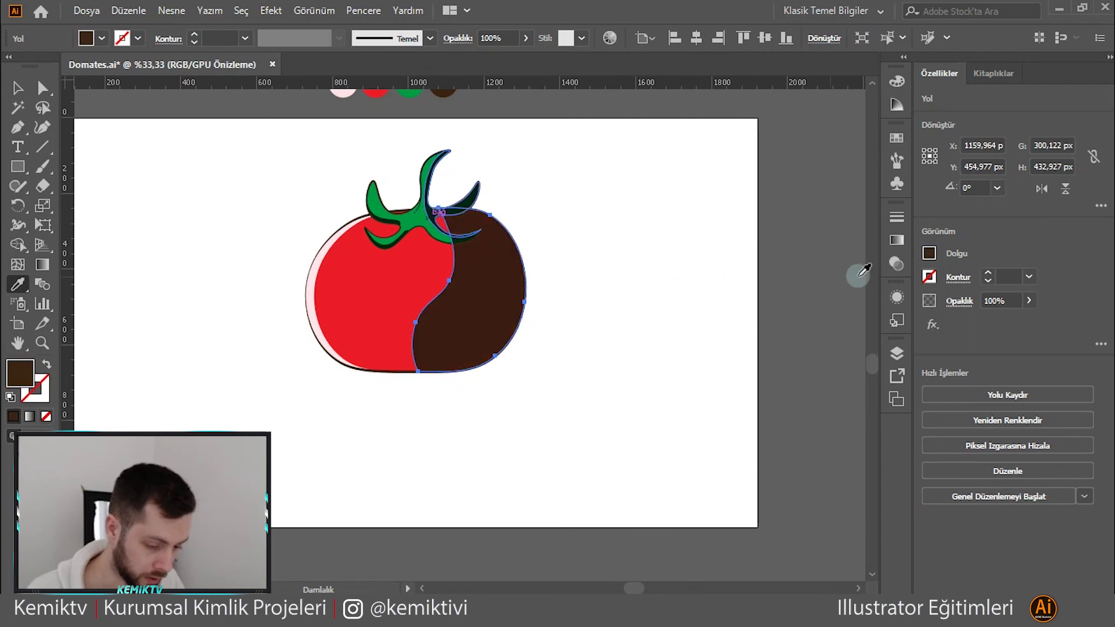
- Open the shading's Transparency blend mode list, close it unchanged, and deselect
left_click(960, 301)
left_click(825, 331)
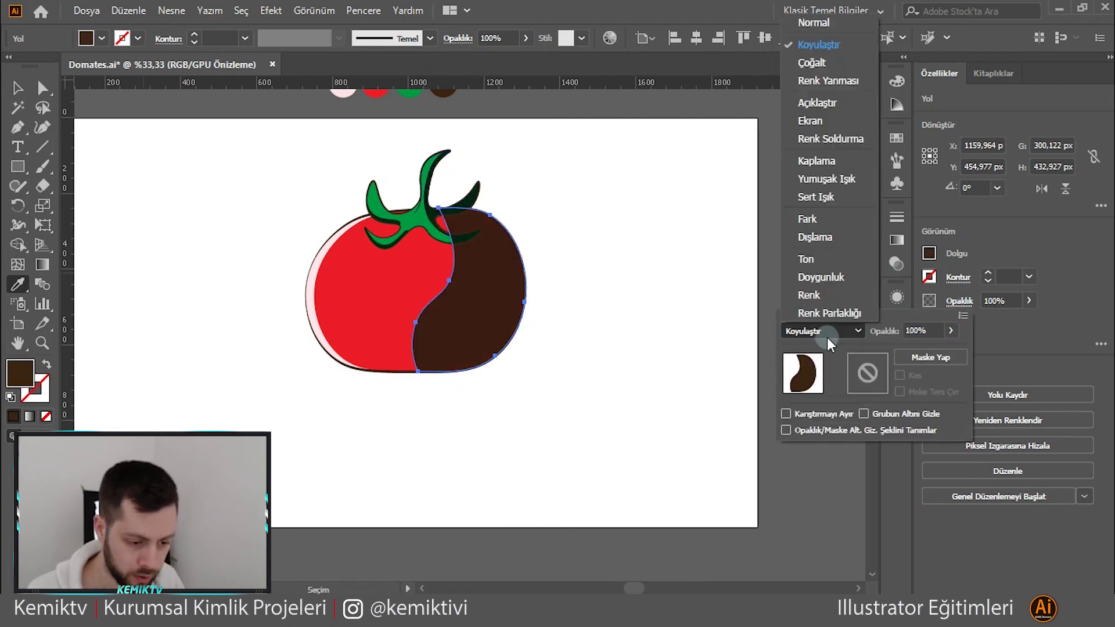
left_click(816, 44)
left_click(1036, 333)
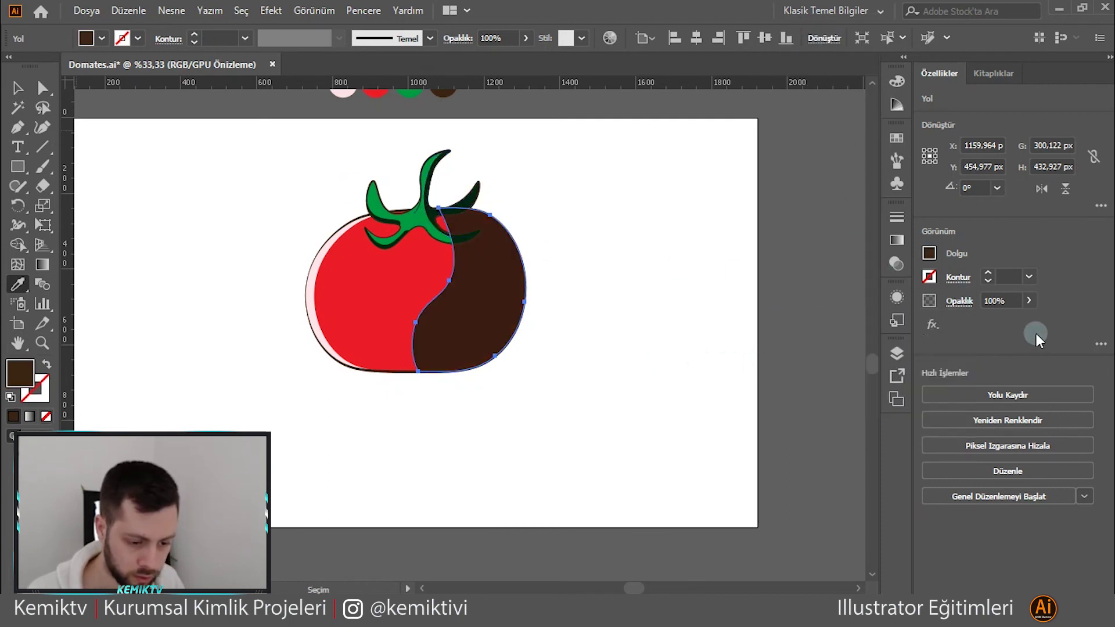
left_click(29, 90)
left_click(239, 273)
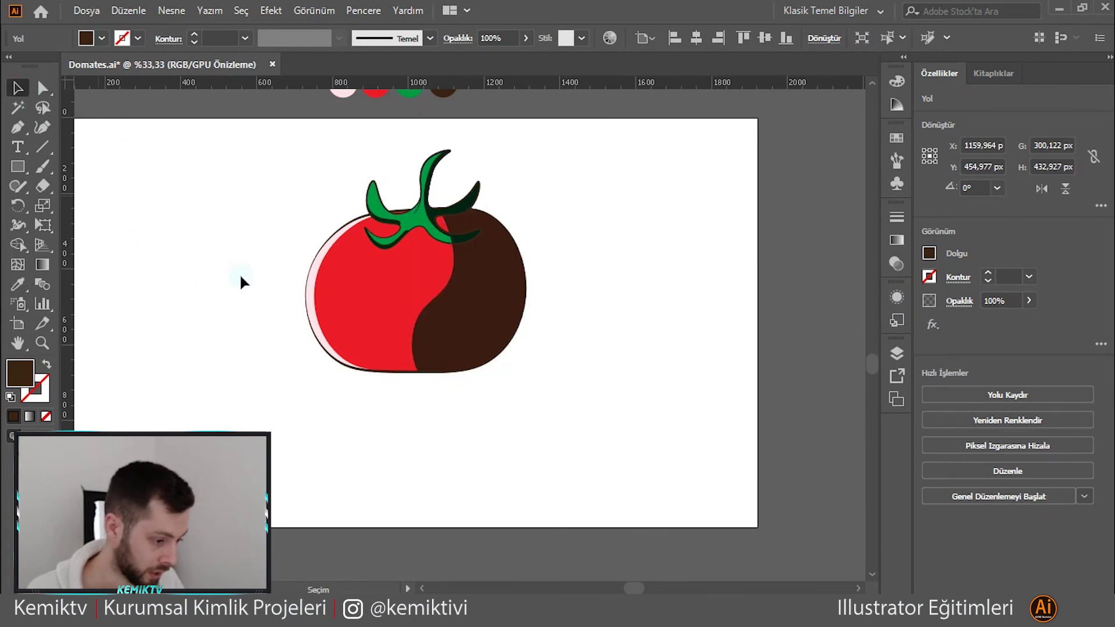
- Zoom in and give the shading piece the sampled red swatch colour
key("ctrl+plus")
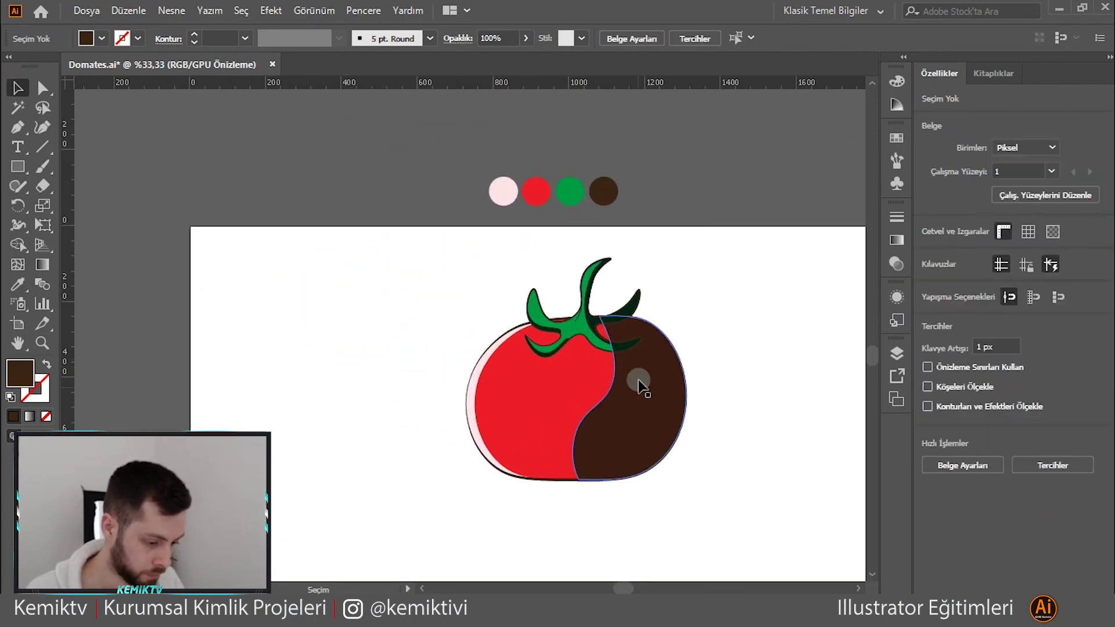
left_click(642, 402)
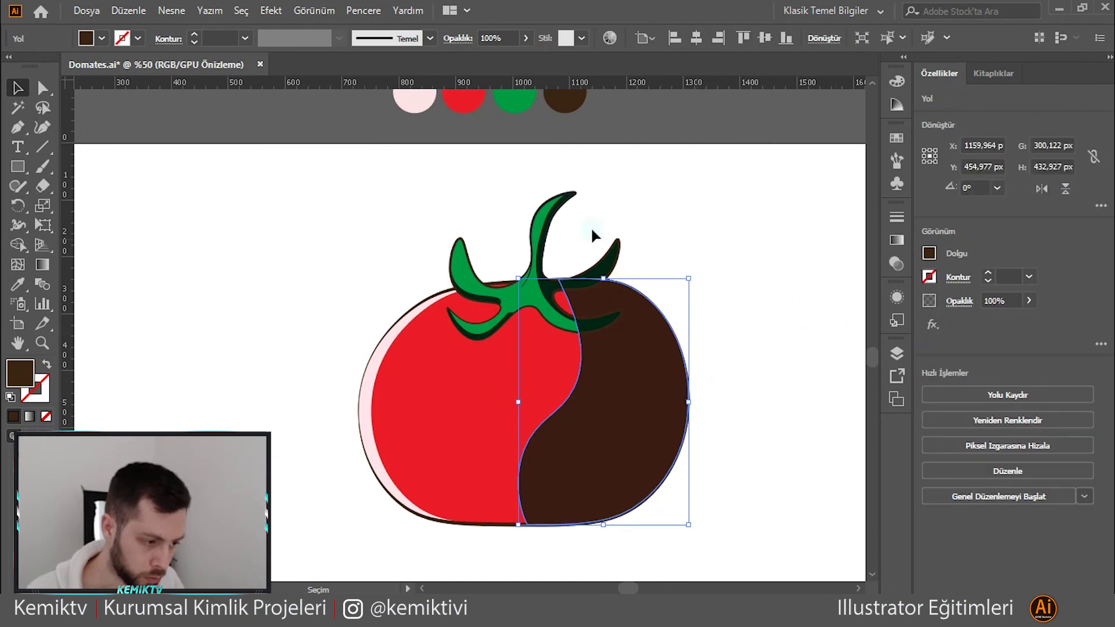
left_click(22, 284)
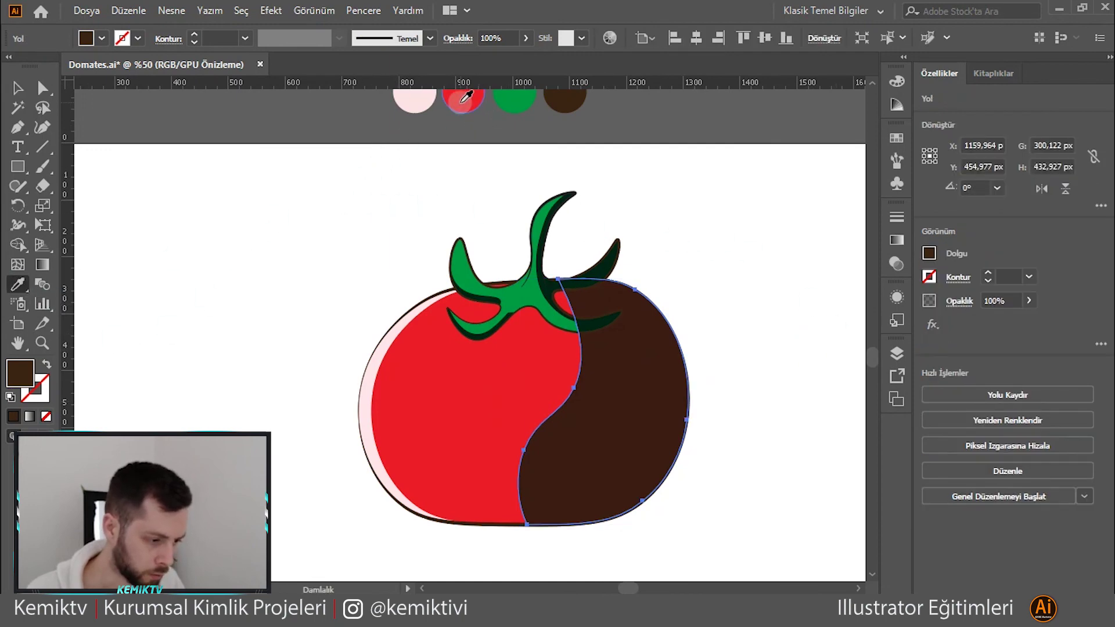
left_click(463, 101)
left_click(17, 88)
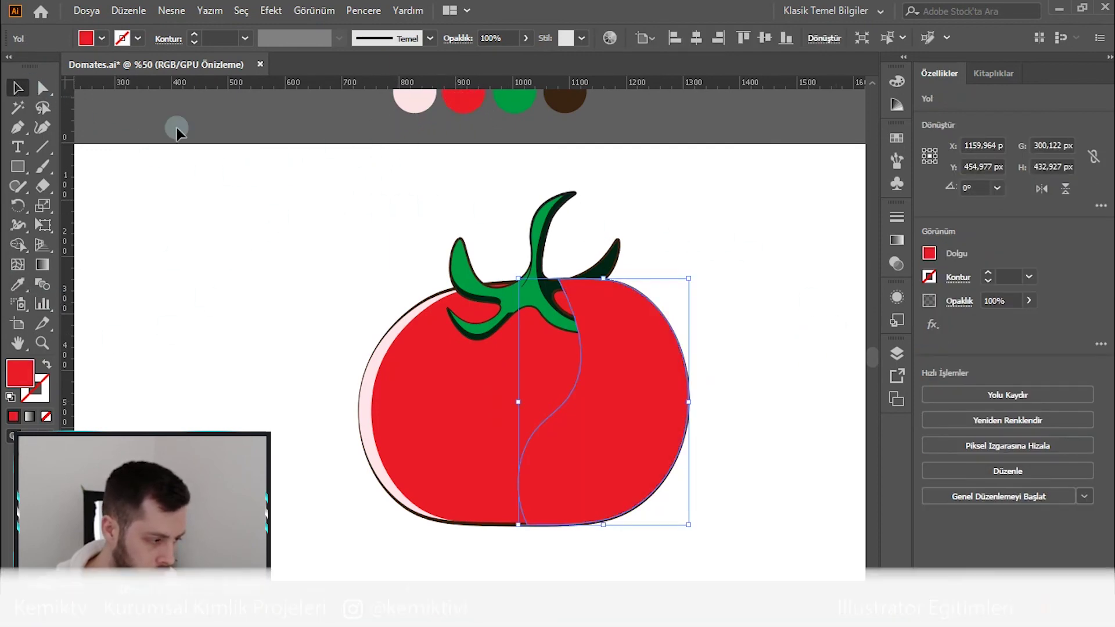
- Set the right-half shading shape's blend mode to Darken
left_click(931, 295)
left_click(851, 333)
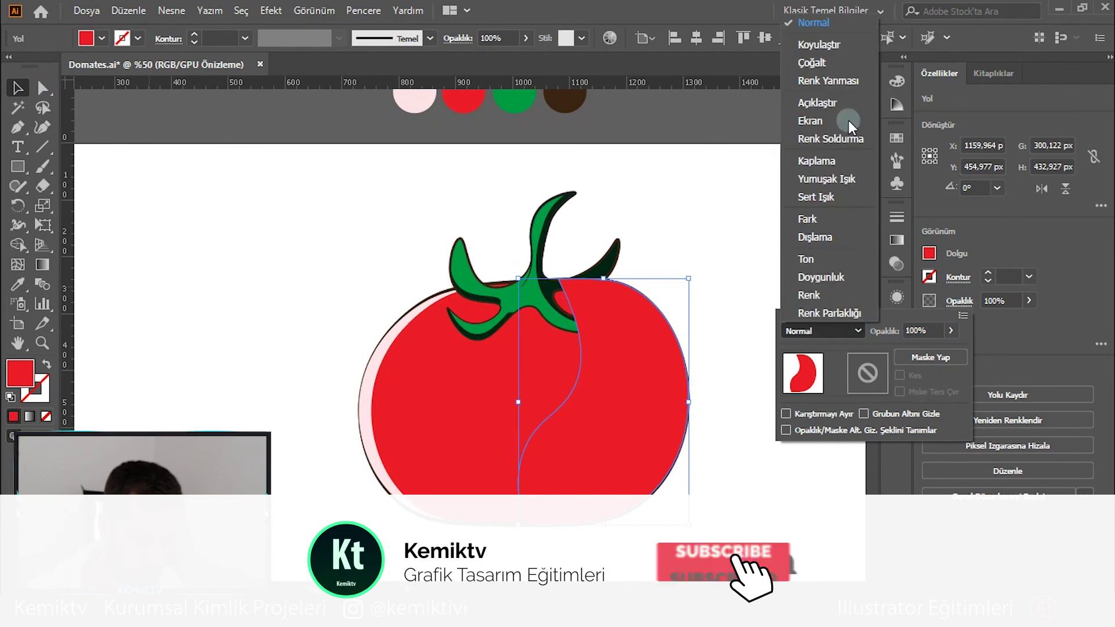
left_click(819, 44)
key("ctrl+h")
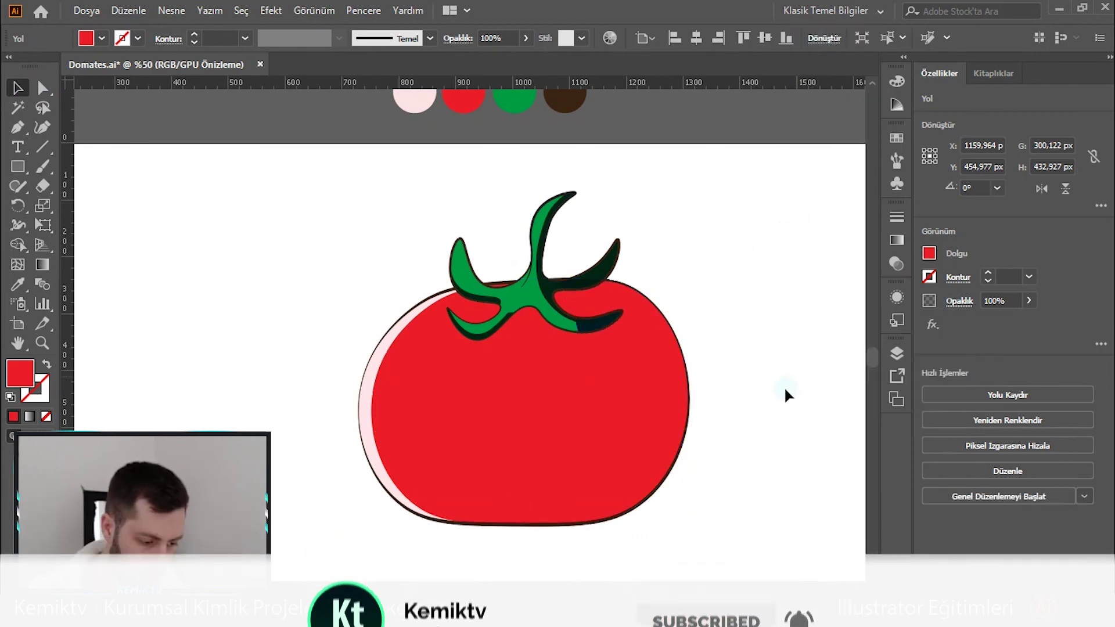
left_click(784, 386)
left_click(646, 402)
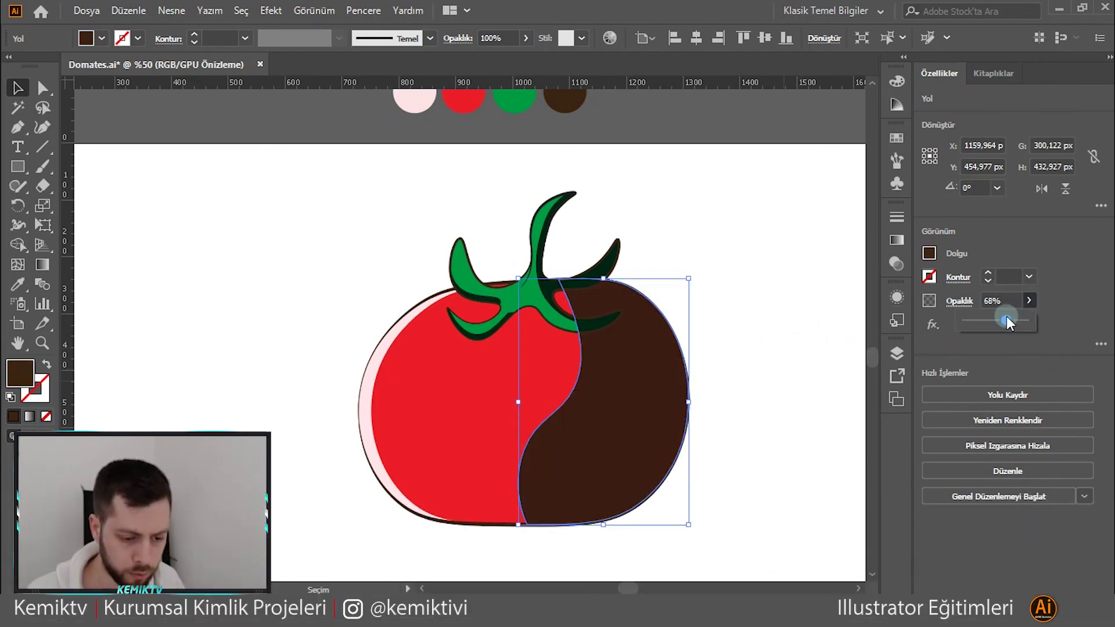
- Lower the shading opacity to 26%, then select the green stem and its dark shadow
left_click_drag(1007, 318, 987, 321)
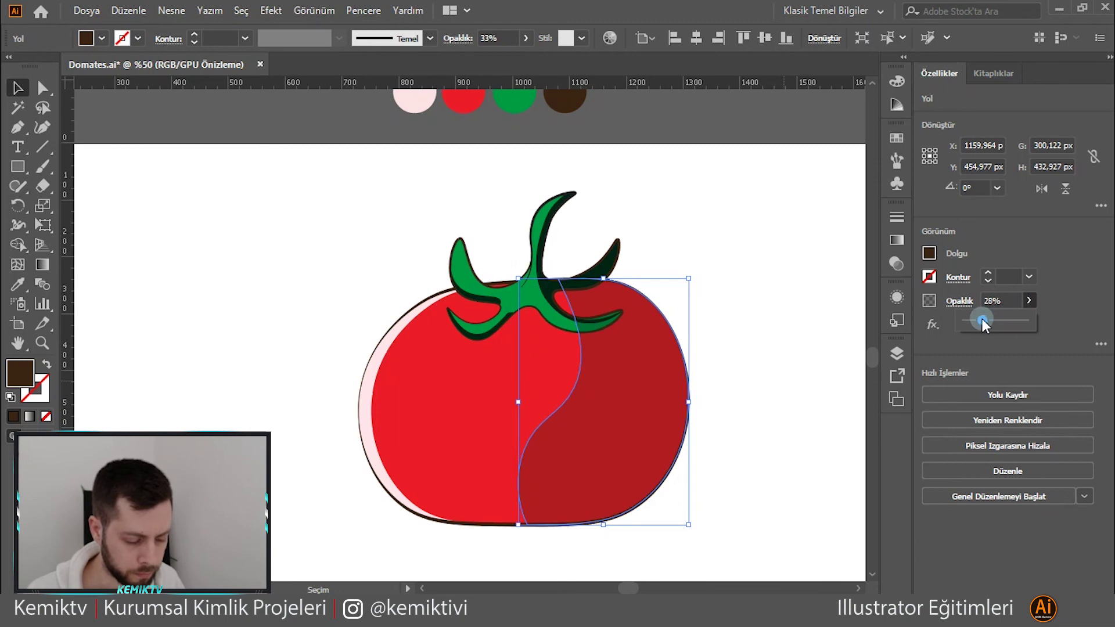
left_click(791, 340)
left_click(560, 322)
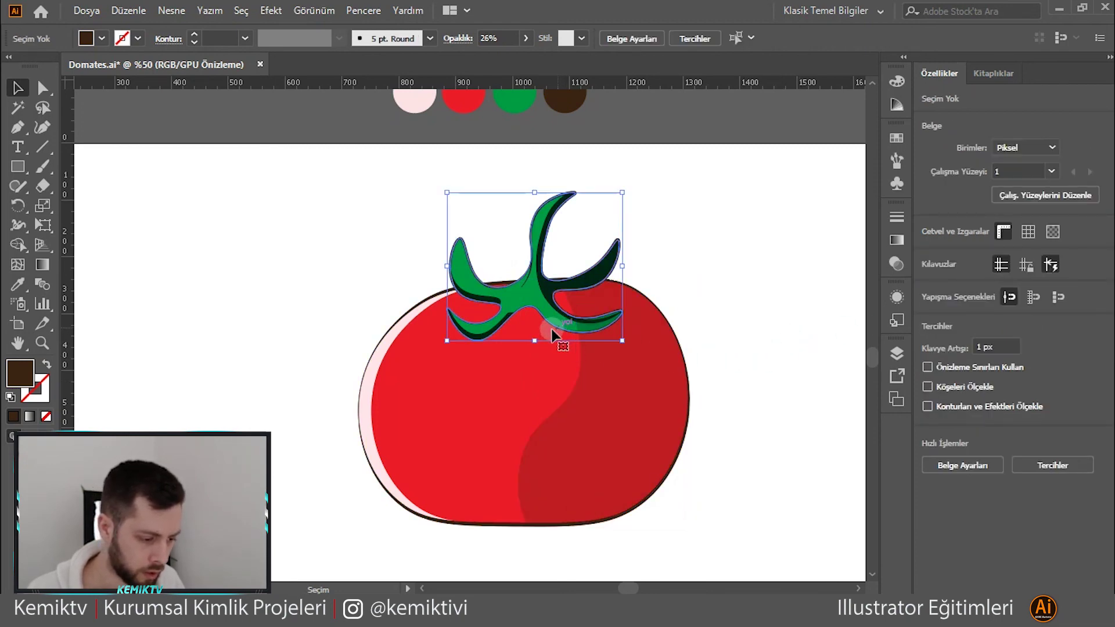
left_click(487, 332, "shift")
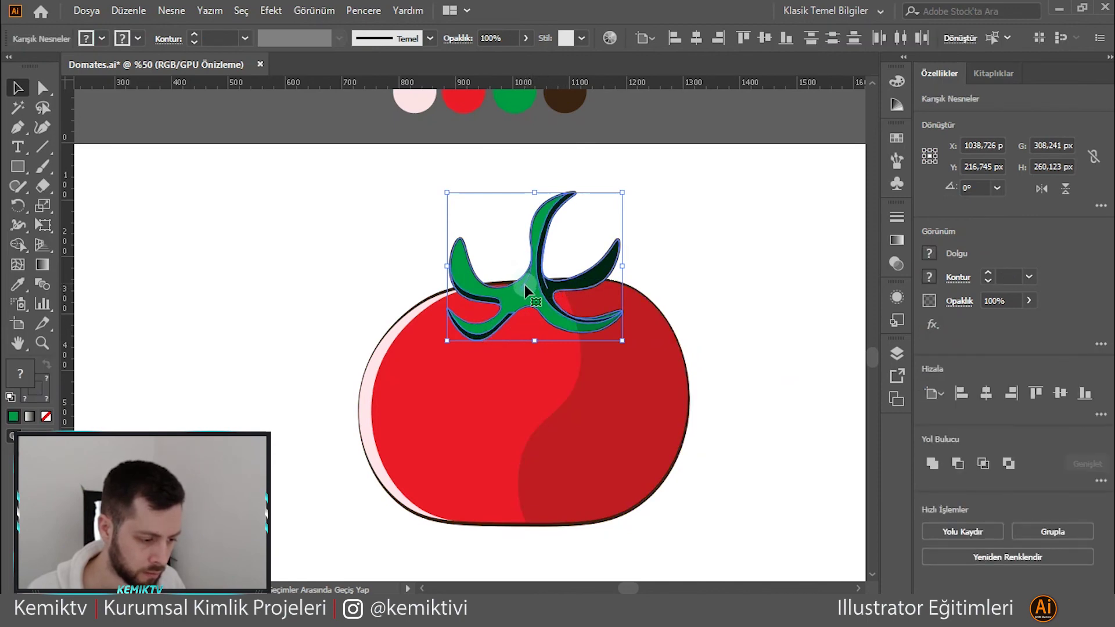
- Bring the green stem and its shadow in front of the right-side shading
right_click(525, 287)
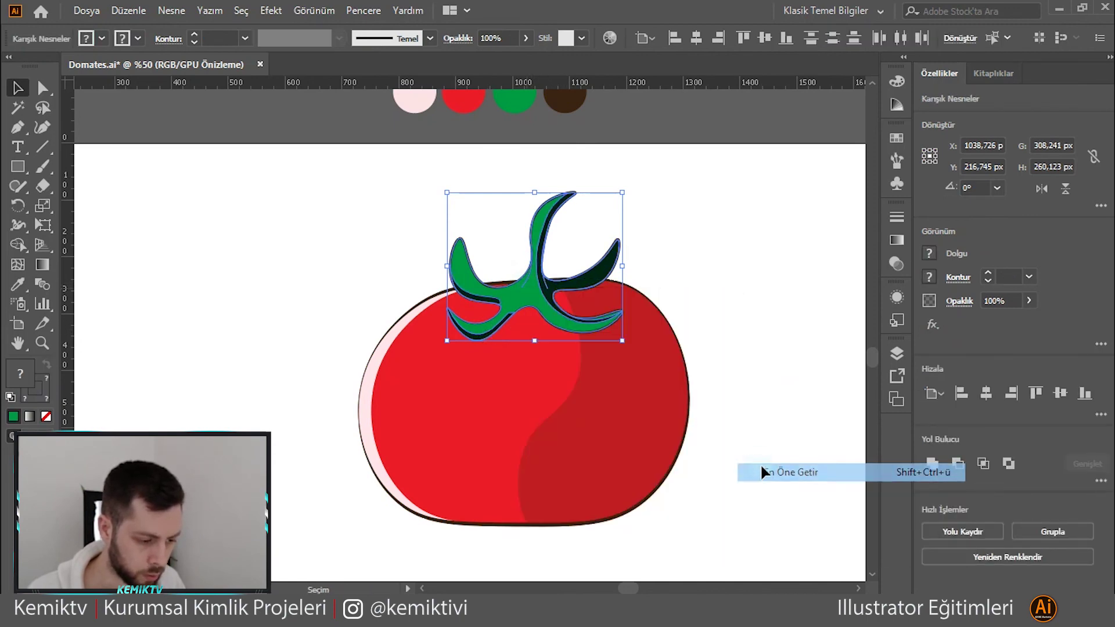
left_click(761, 463)
left_click(765, 284)
scroll(741, 248, "down", 1)
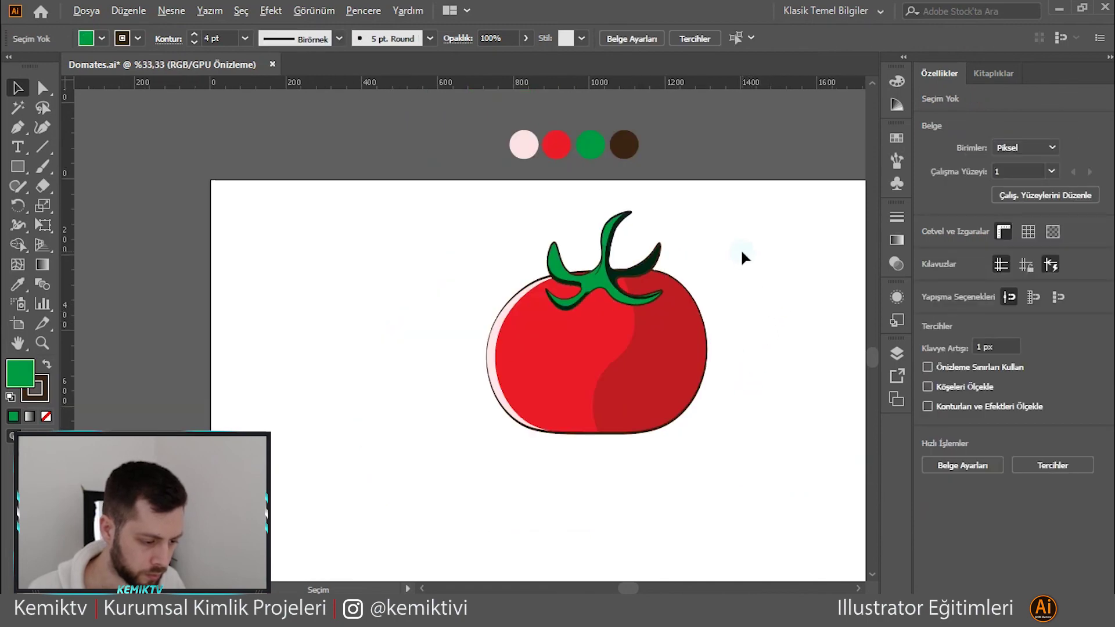
scroll(739, 364, "up", 1)
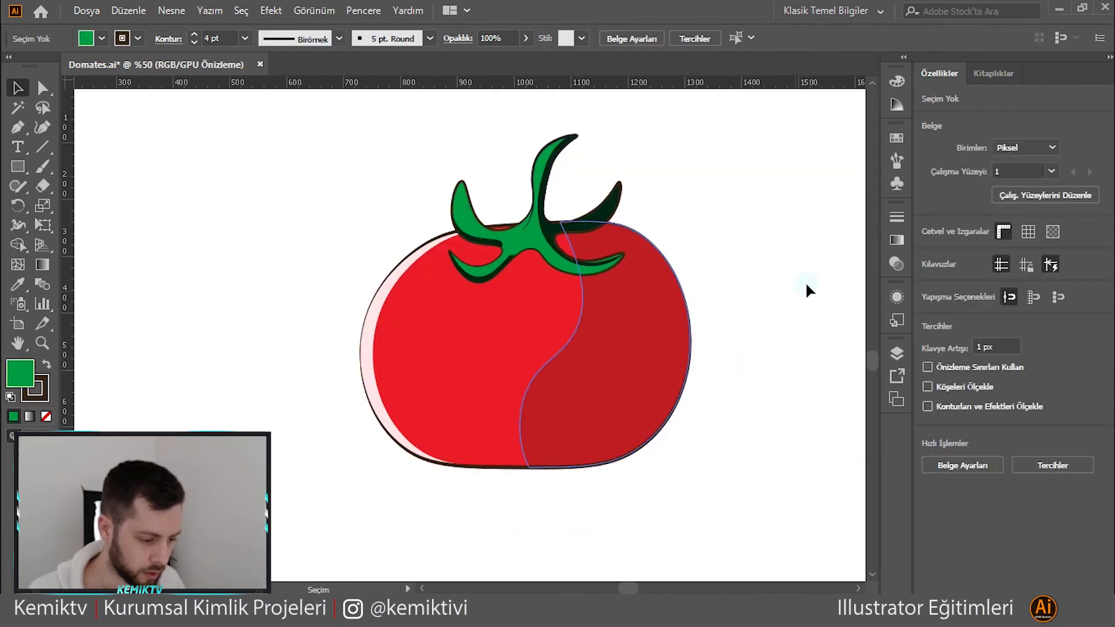
scroll(804, 280, "down", 1)
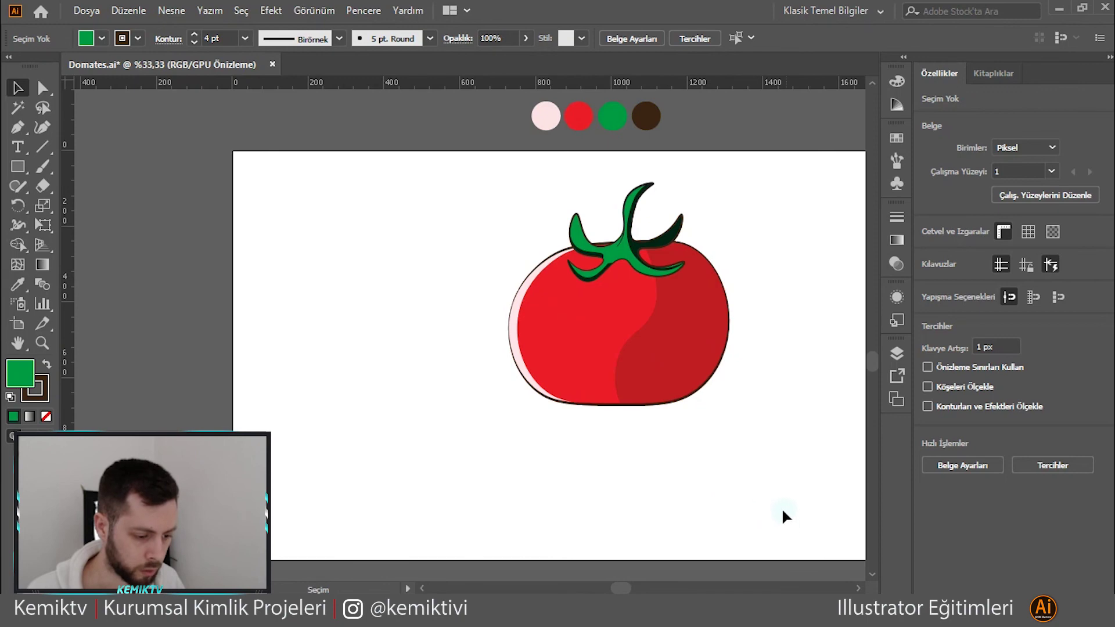
- Group all the tomato parts and centre the group horizontally on the artboard
left_click_drag(470, 187, 789, 410)
key("a")
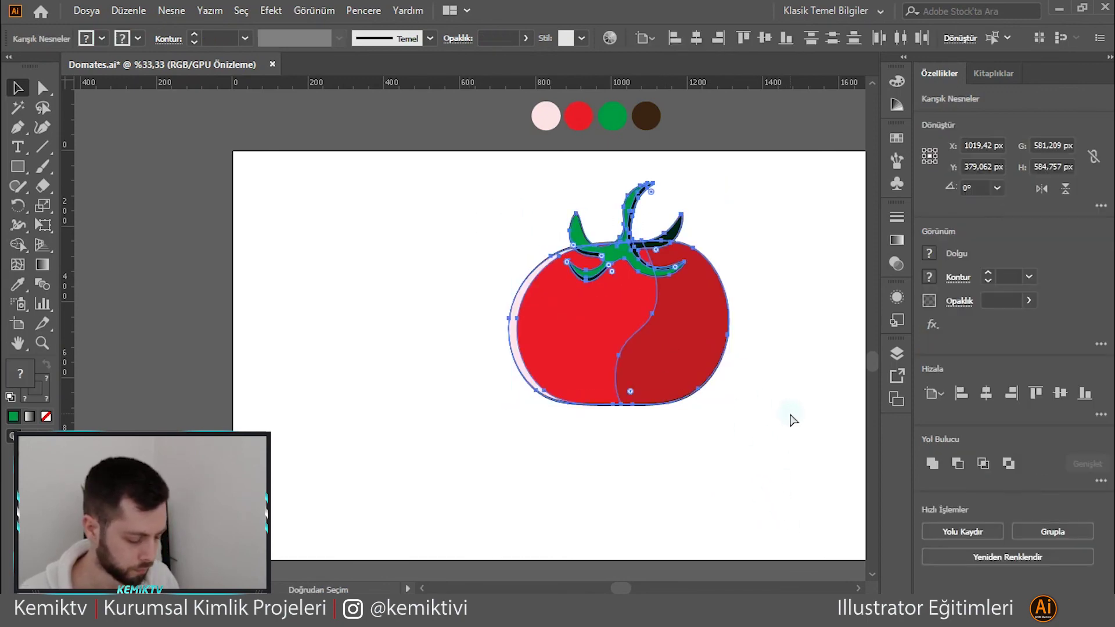
key("ctrl+g")
key("v")
left_click(697, 39)
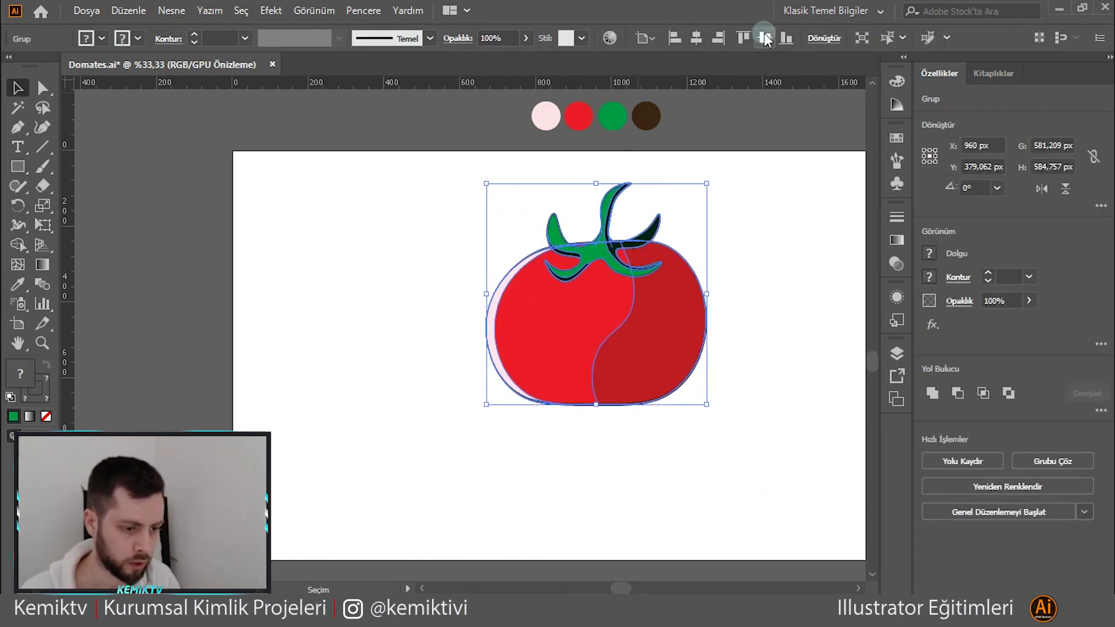
- Deselect the tomato and adjust the view to show the whole artboard
left_click(766, 260)
left_click_drag(615, 254, 592, 192)
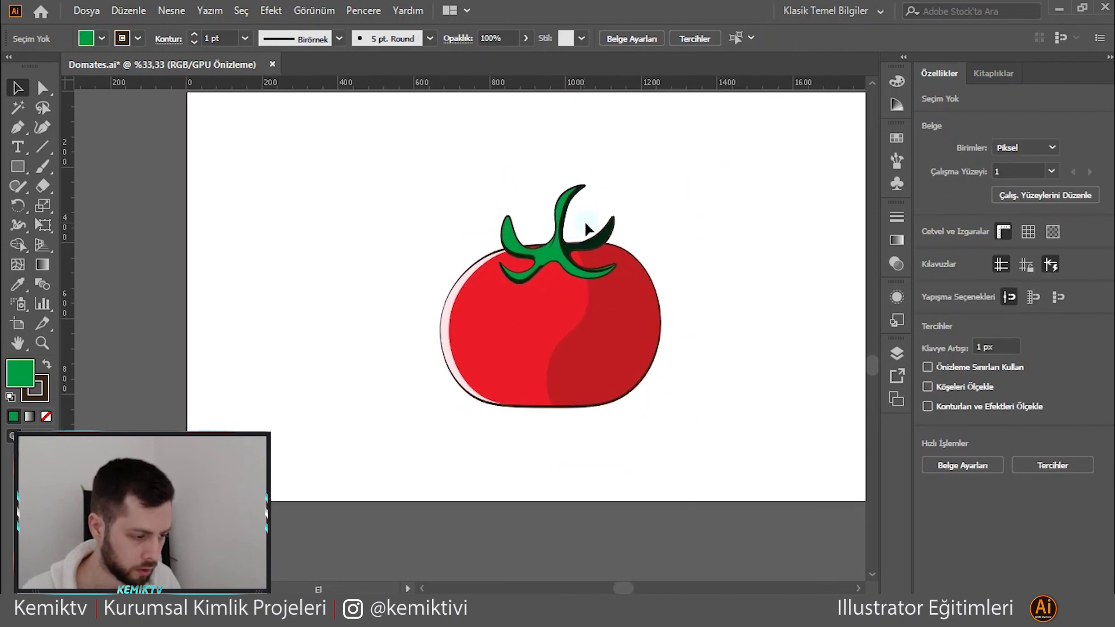
scroll(588, 229, "down", 1)
scroll(588, 229, "up", 1)
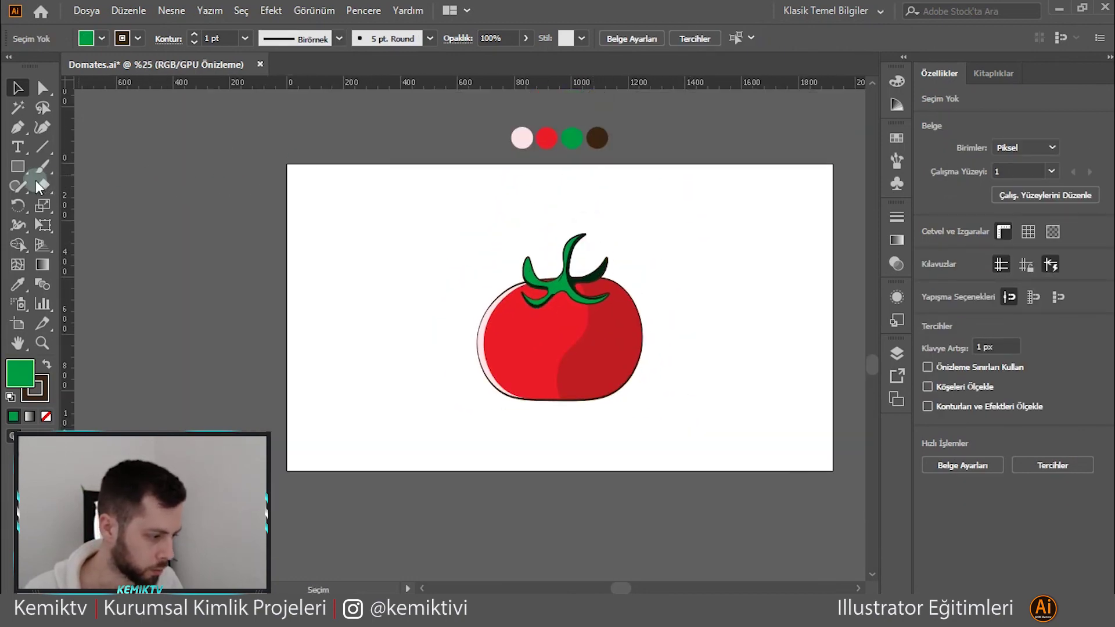
left_click(18, 167)
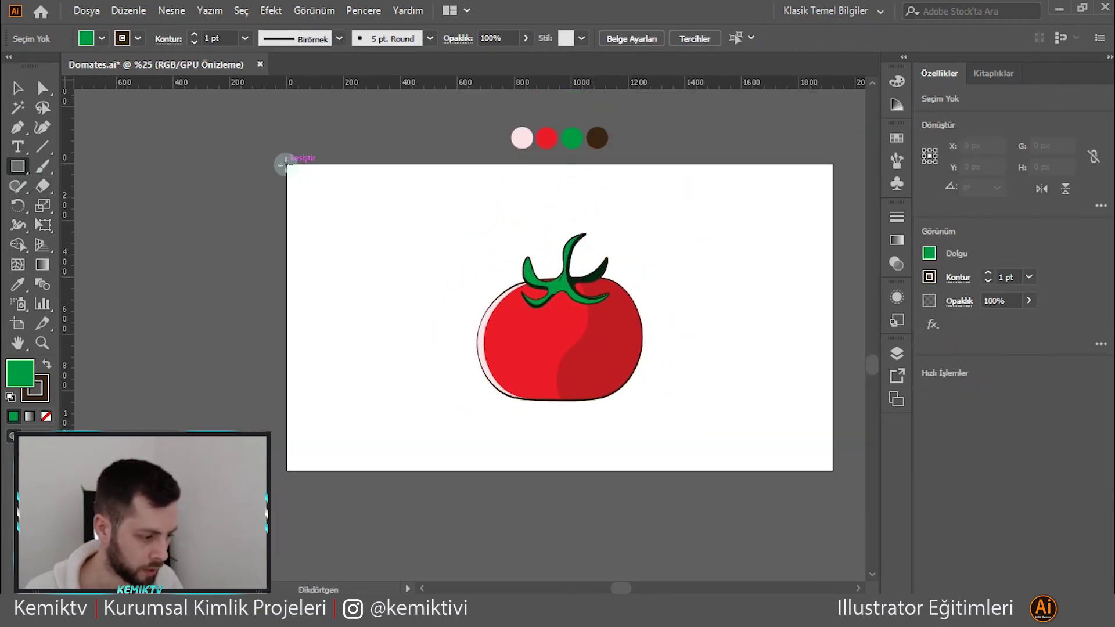
- Draw an artboard-sized 1920 × 1080 px rectangle behind the tomato, filled with the tomato's red
left_click_drag(289, 166, 831, 470)
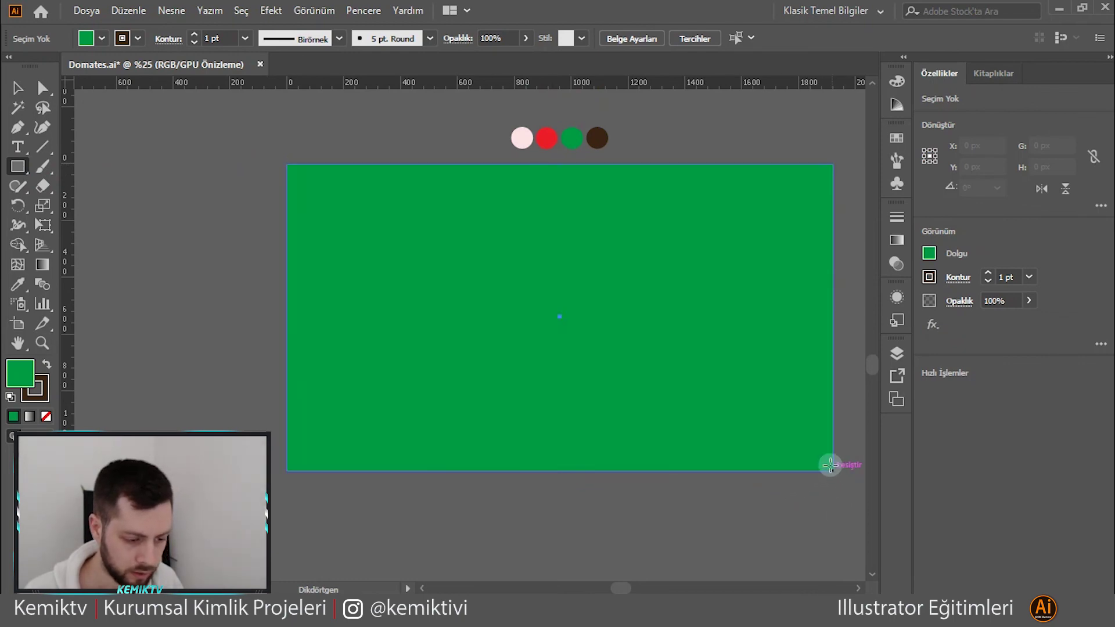
right_click(777, 360)
mouse_move(822, 275)
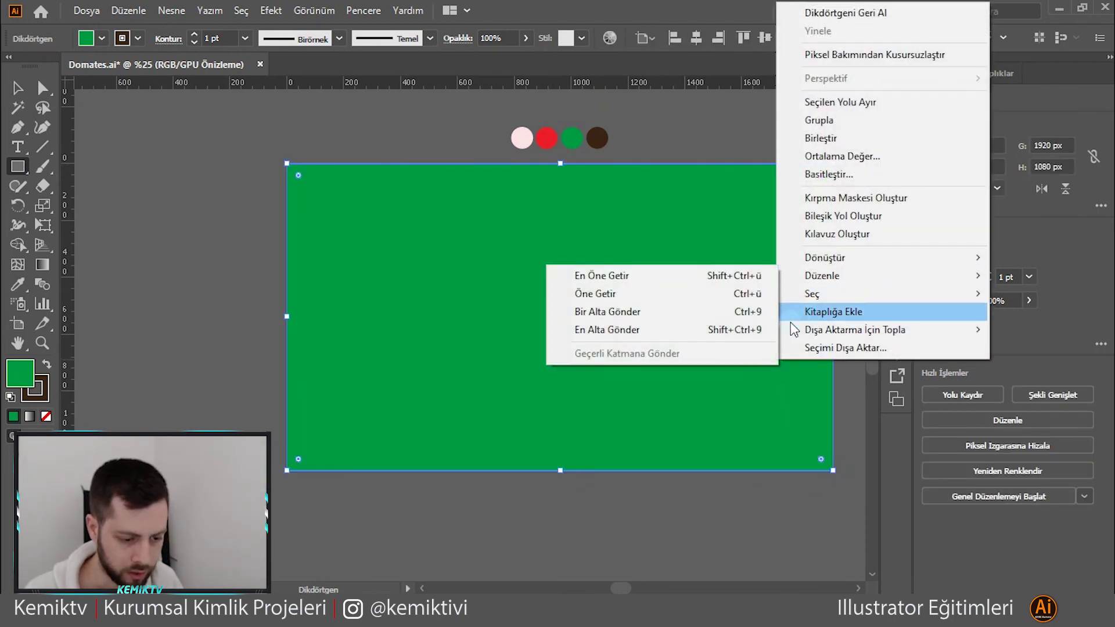
left_click(639, 326)
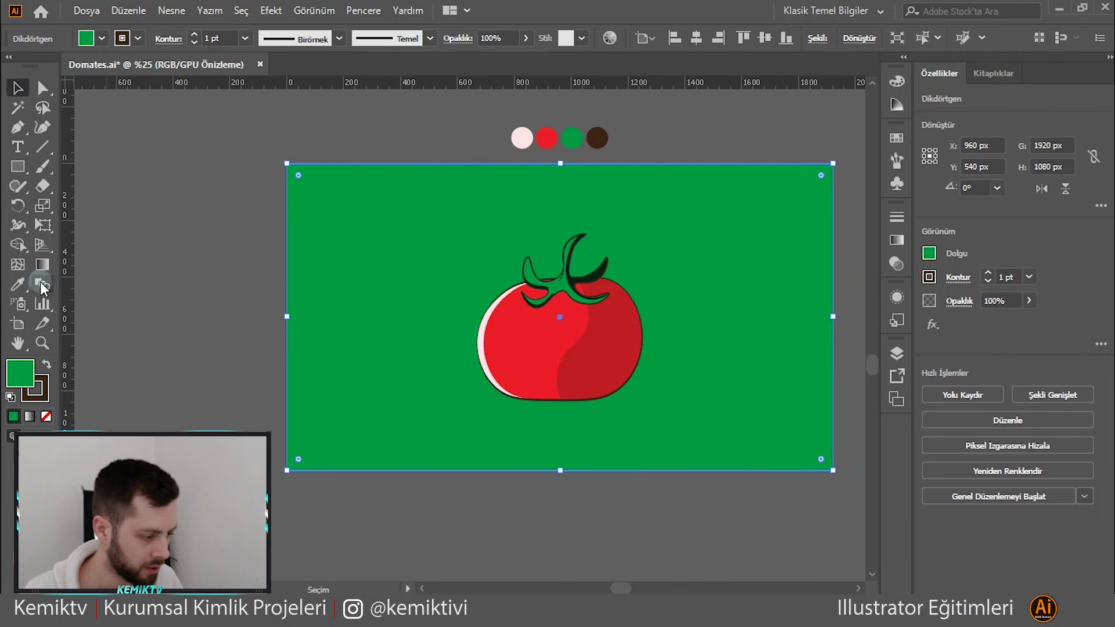
left_click(18, 284)
left_click(500, 330)
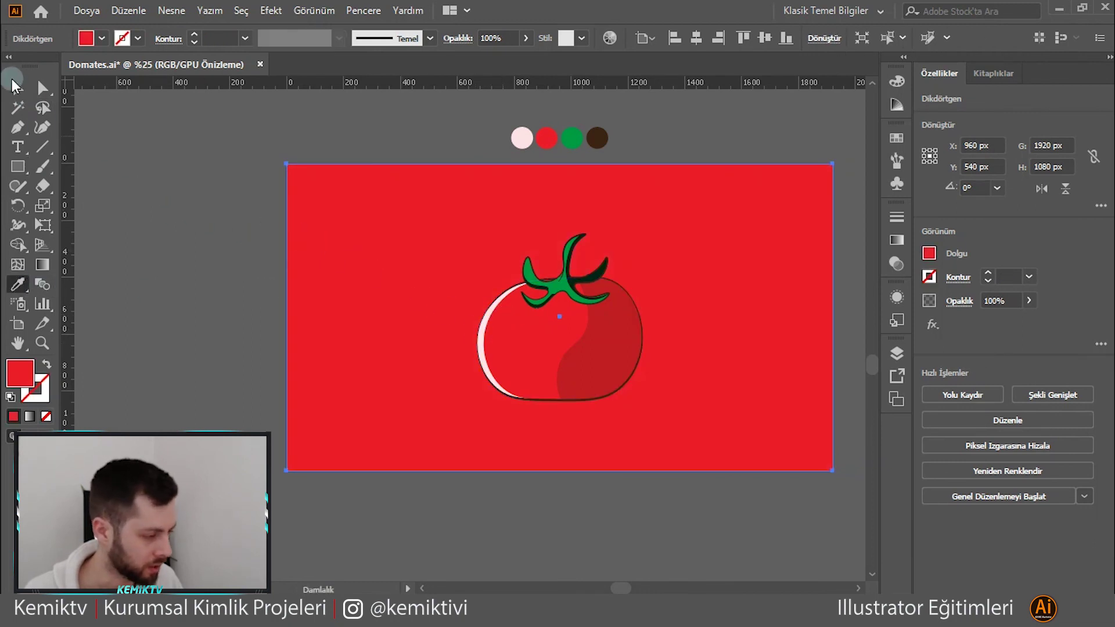
- Deselect the background rectangle, then select everything on the artboard
key("v")
left_click(137, 218)
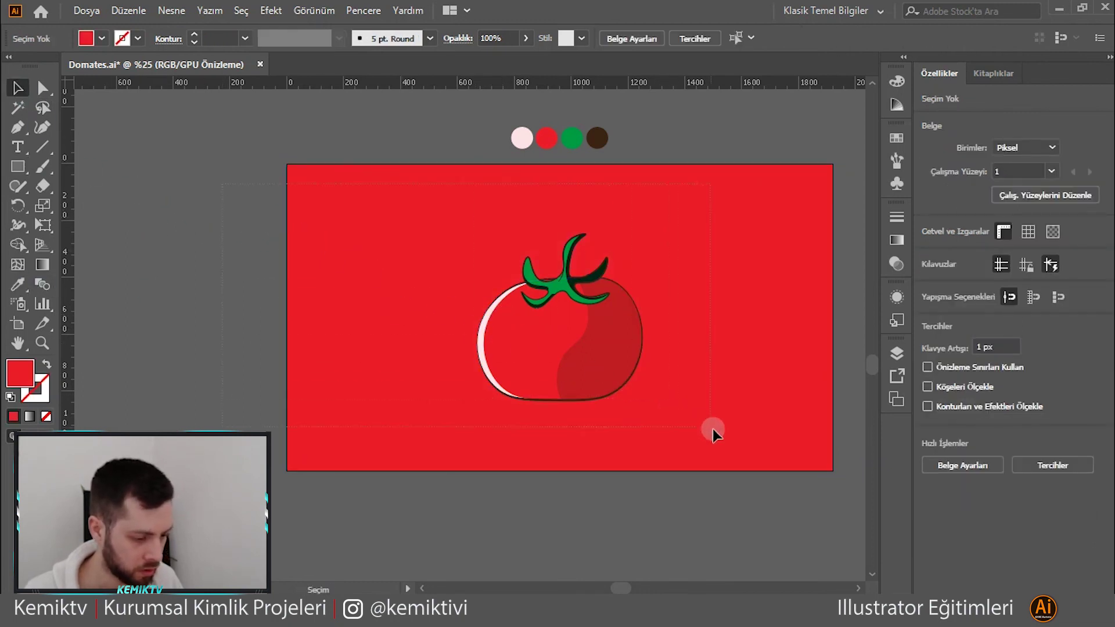
key("ctrl+a")
- Scale only the tomato group down to about 490 × 493 px, leaving the background unchanged
left_click(754, 381, "shift")
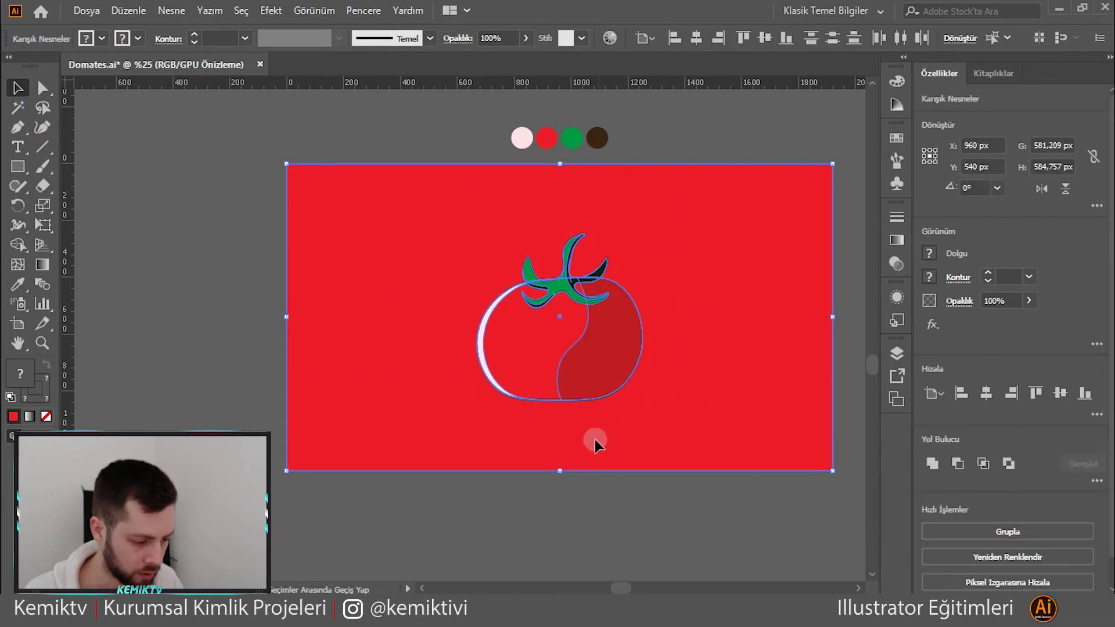
left_click_drag(566, 398, 567, 343)
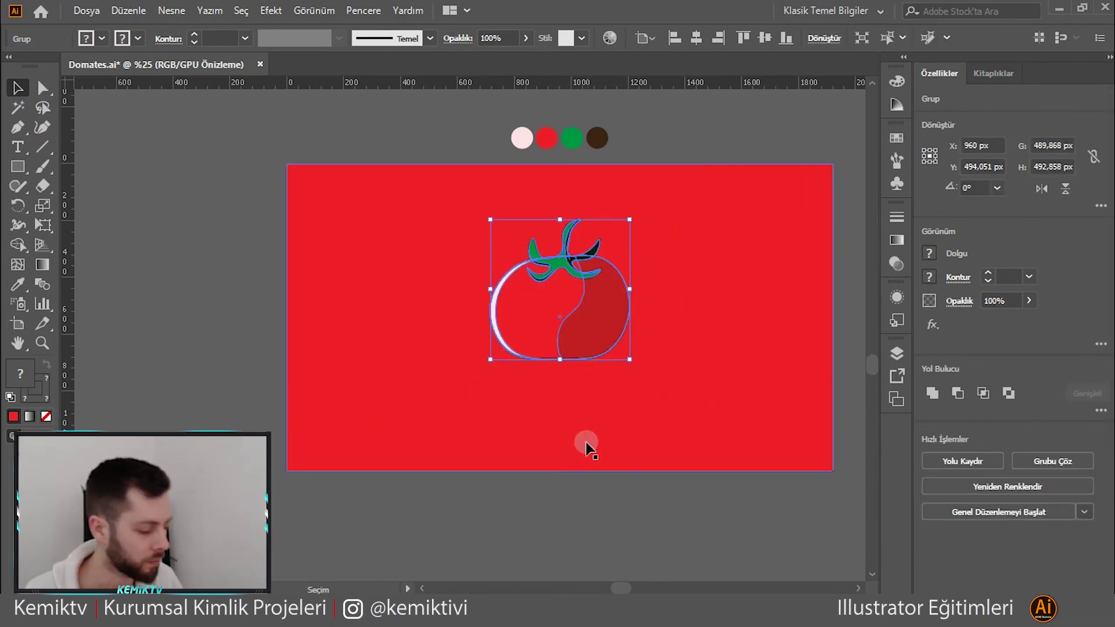
left_click(593, 515)
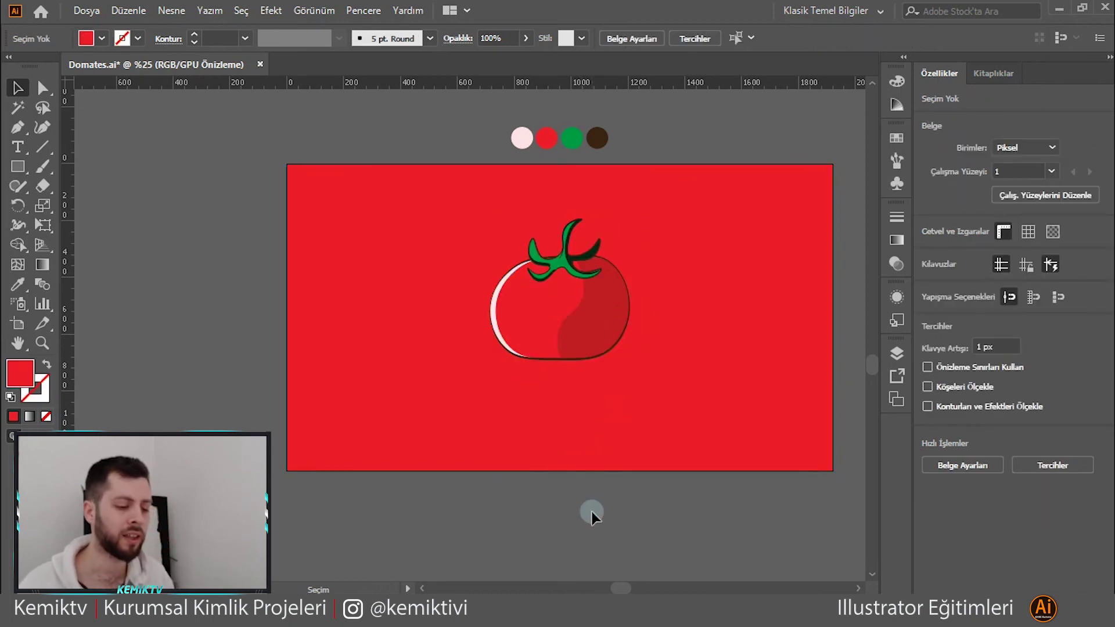